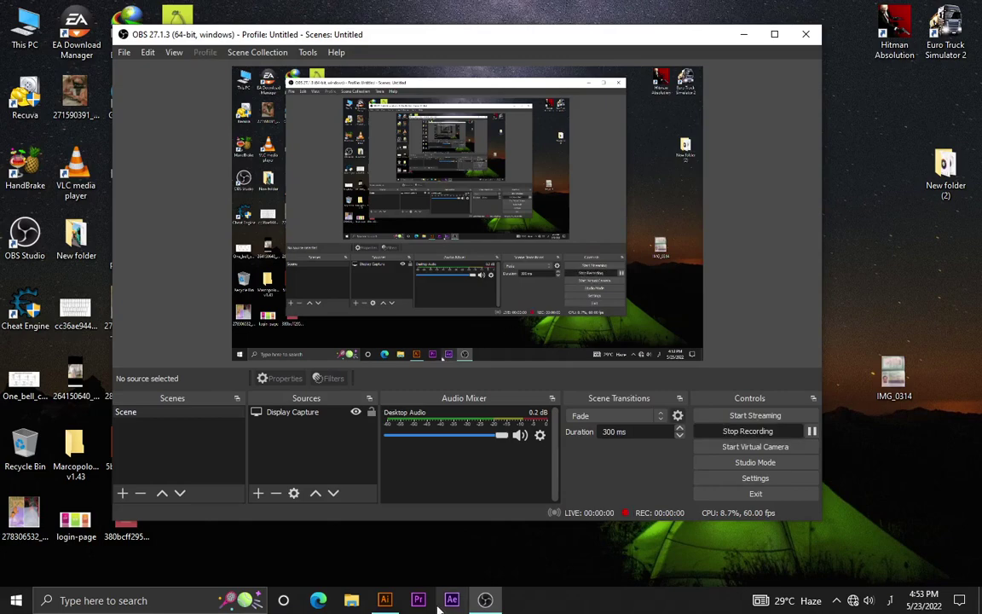
Step: Draw a black square over the middle of the blank artboard
click(384, 601)
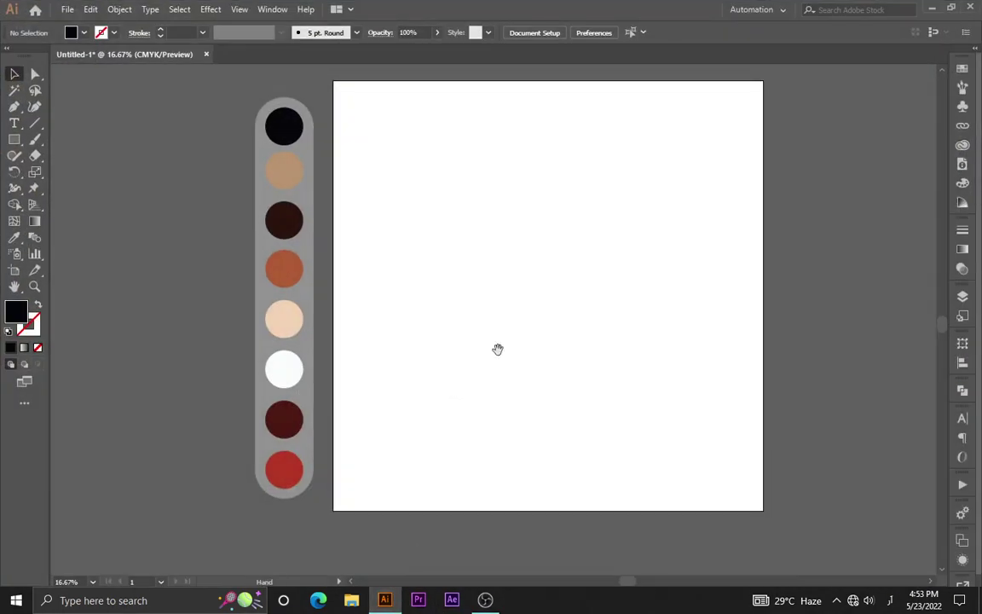
key(f)
drag(503, 333, 523, 352)
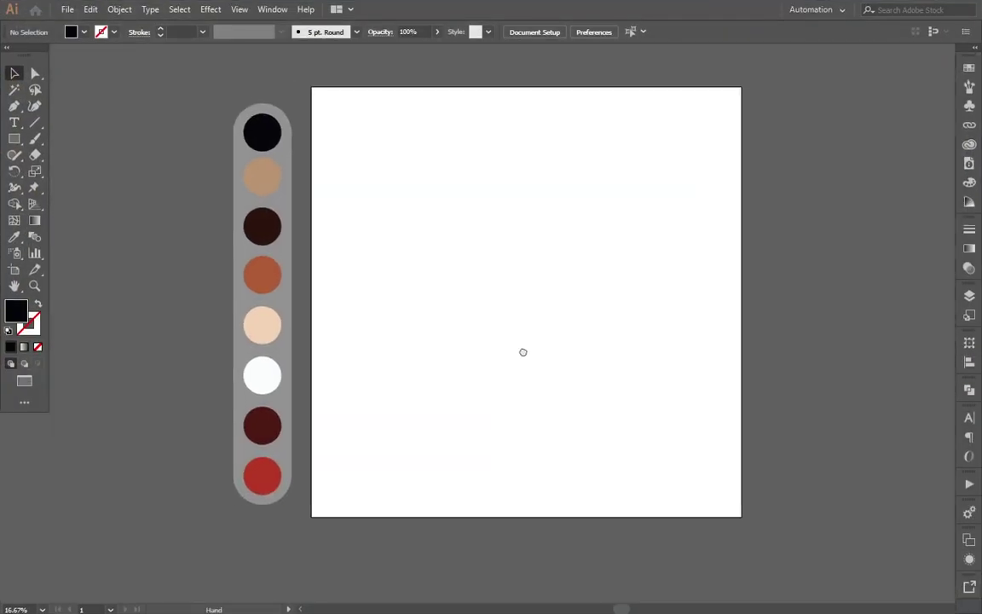
click(18, 142)
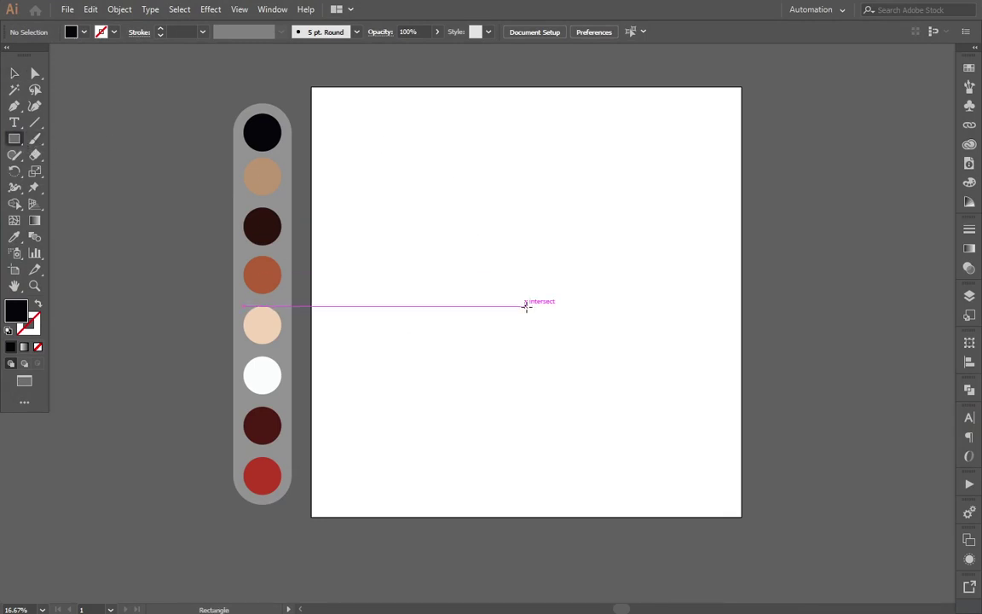
mouse_move(526, 307)
mouse_down()
mouse_move(692, 496)
mouse_move(700, 522)
mouse_up()
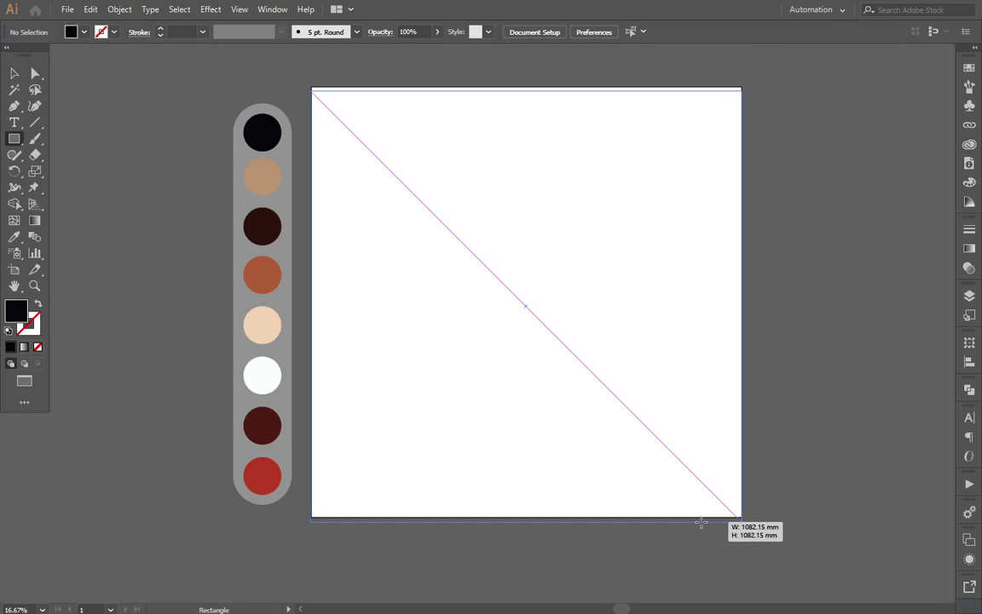
drag(701, 522, 705, 521)
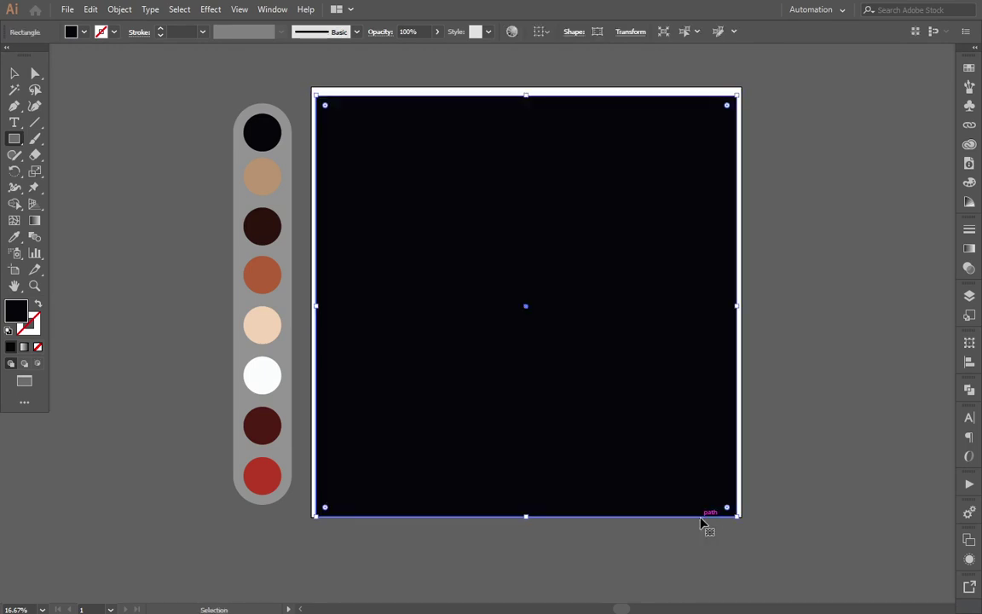
key(Delete)
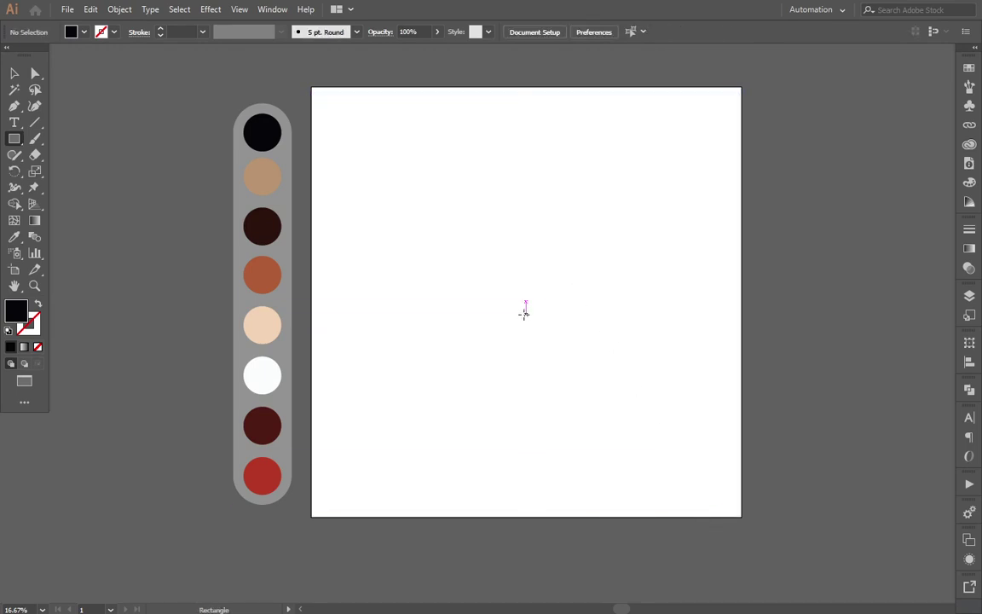
mouse_move(523, 314)
mouse_down()
mouse_move(617, 527)
mouse_move(614, 519)
mouse_up()
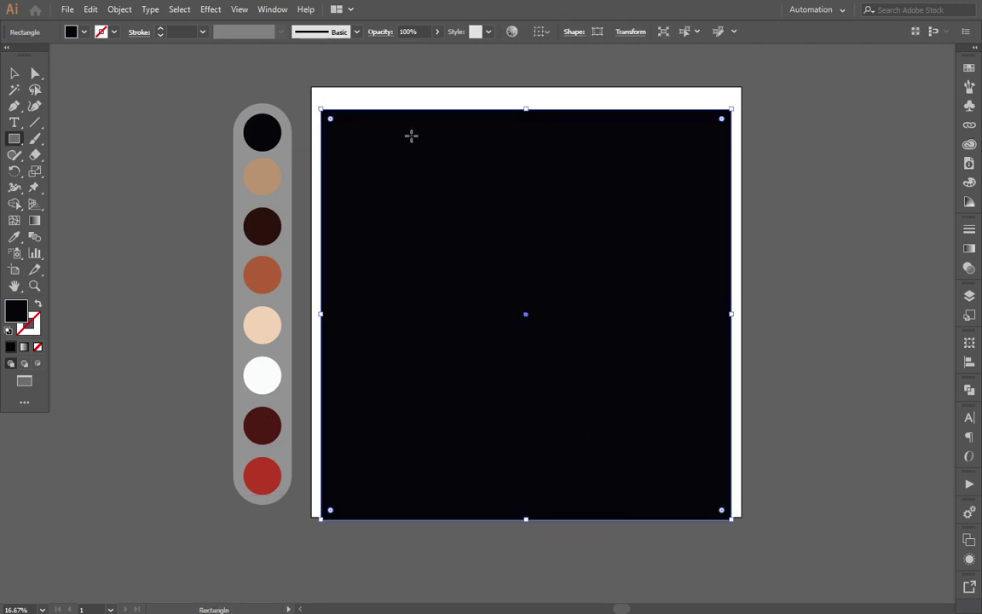
Step: Snap the square's top-left and bottom-right corners to the artboard corners
key(v)
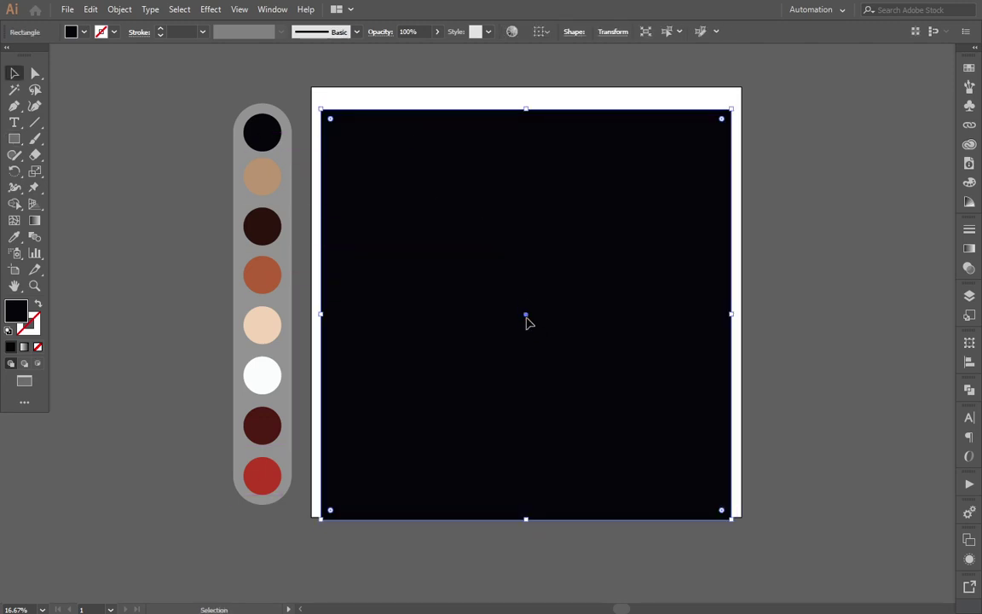
drag(529, 324, 526, 317)
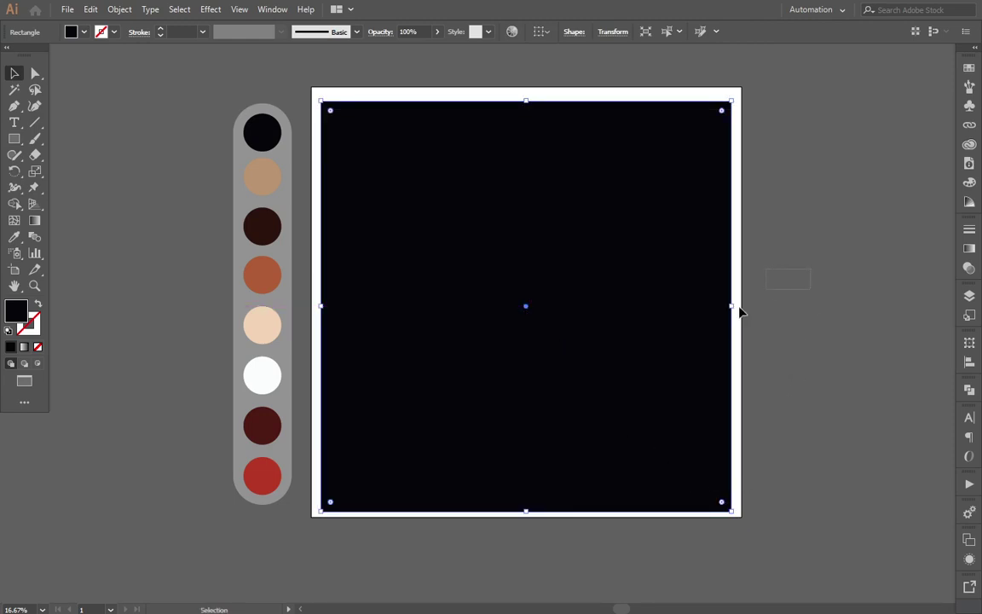
click(966, 365)
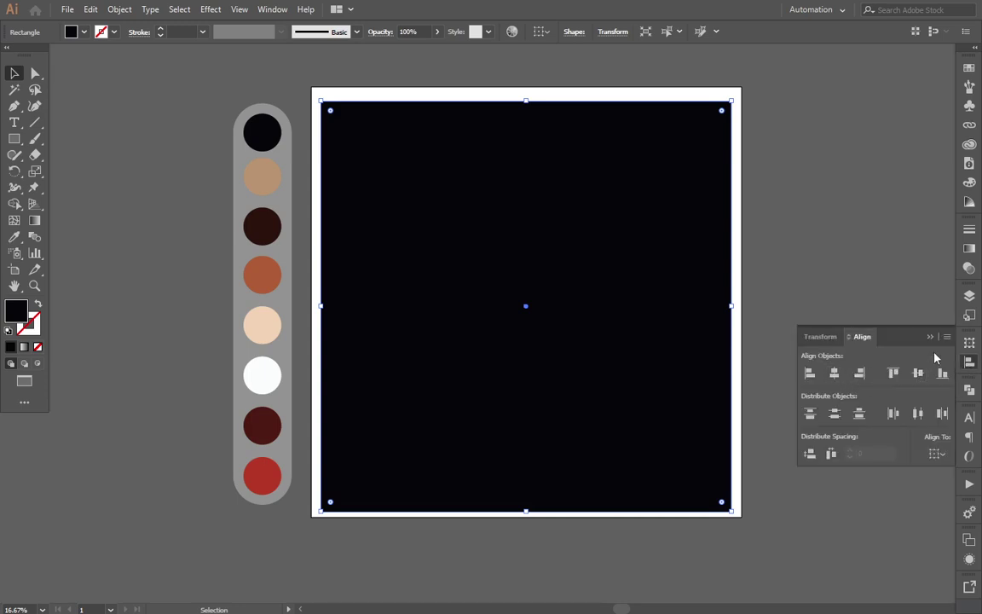
drag(321, 101, 311, 86)
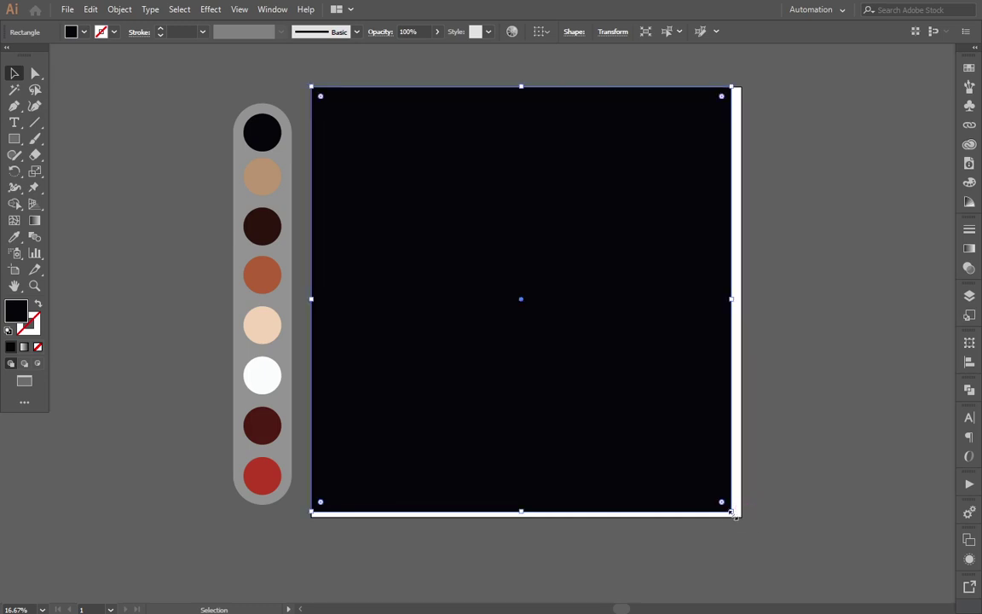
drag(732, 509, 742, 516)
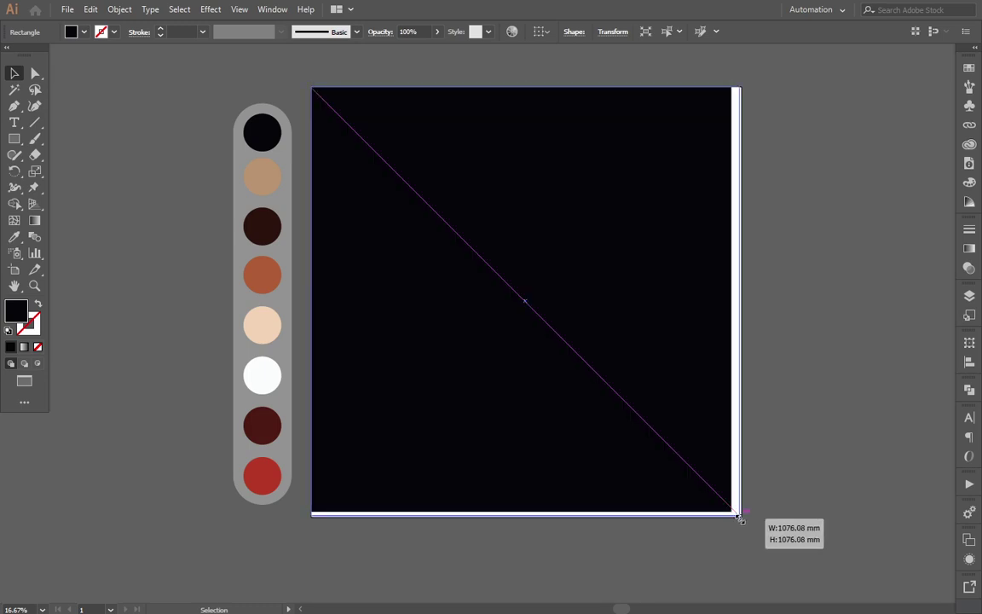
click(789, 465)
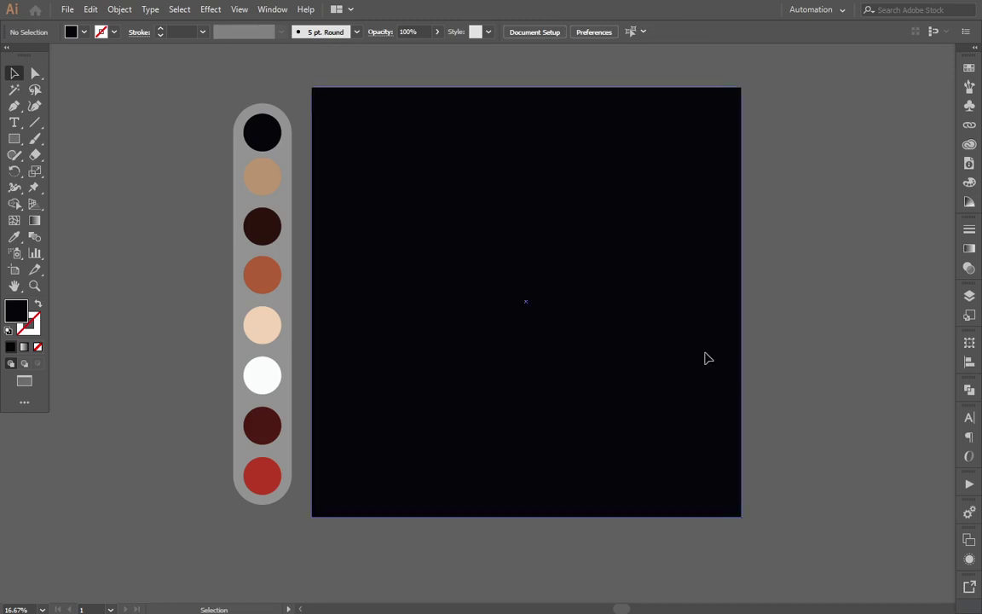
Step: Recolour the background square with the red swatch colour
click(648, 375)
key(i)
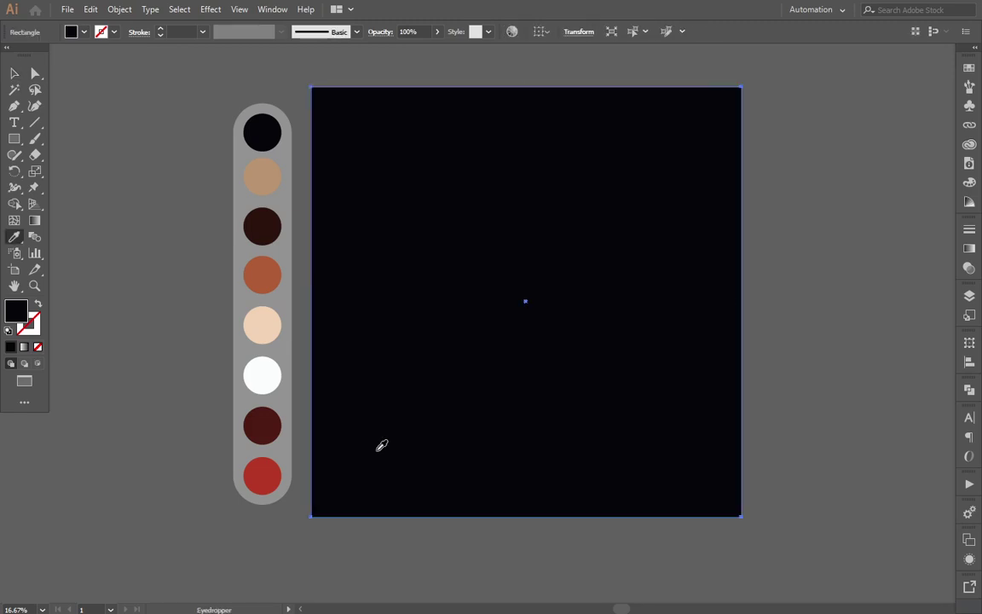
click(270, 472)
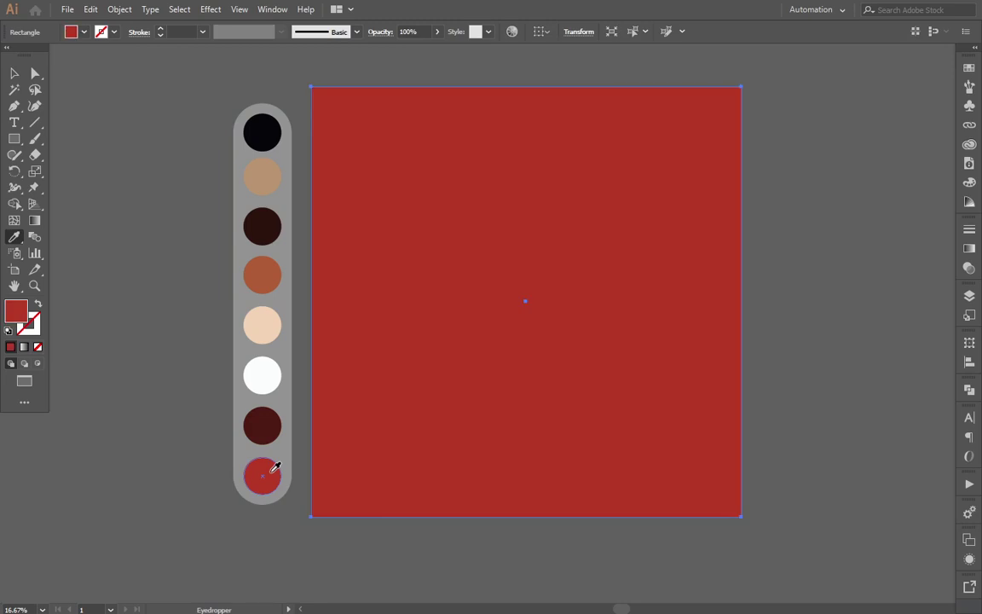
key(v)
click(885, 342)
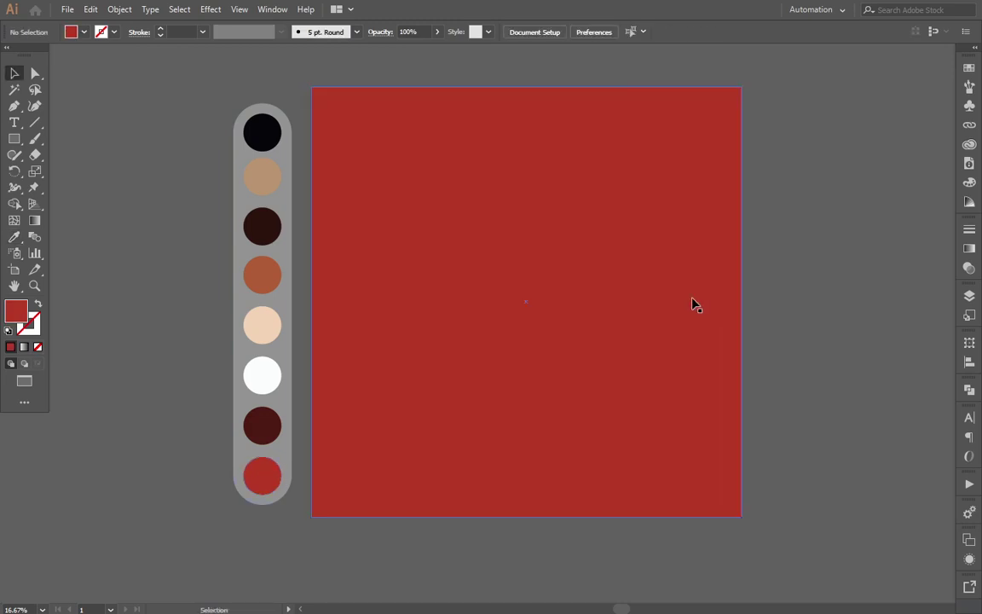
Step: Lock the red square in Layer 1 of the Layers panel
click(693, 305)
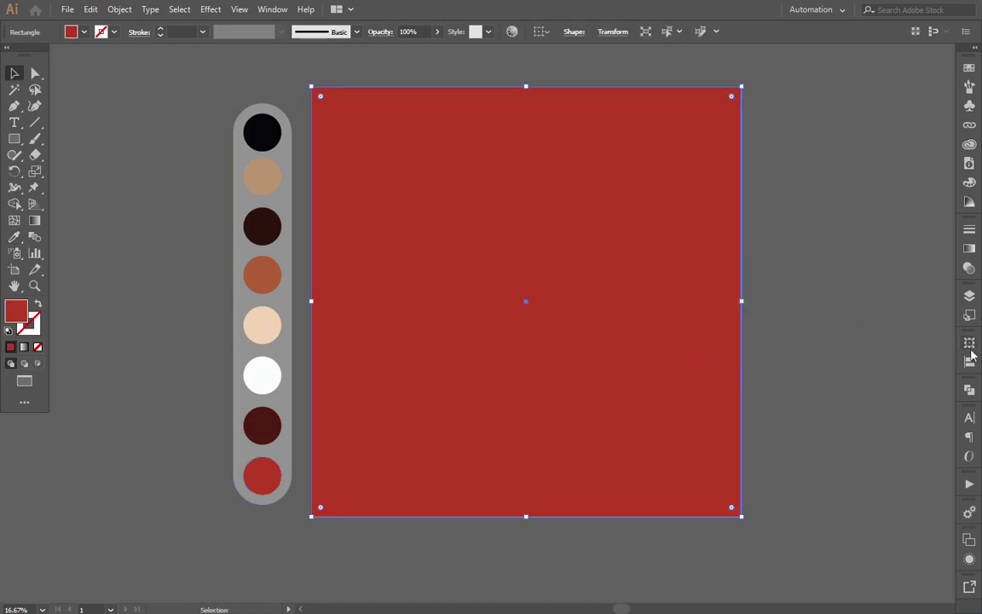
click(969, 295)
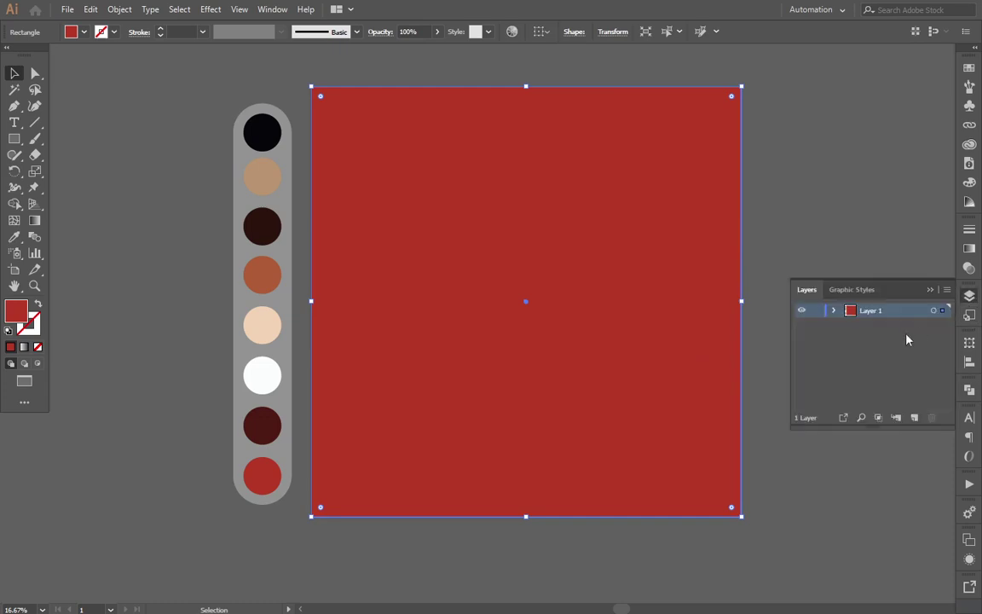
click(833, 311)
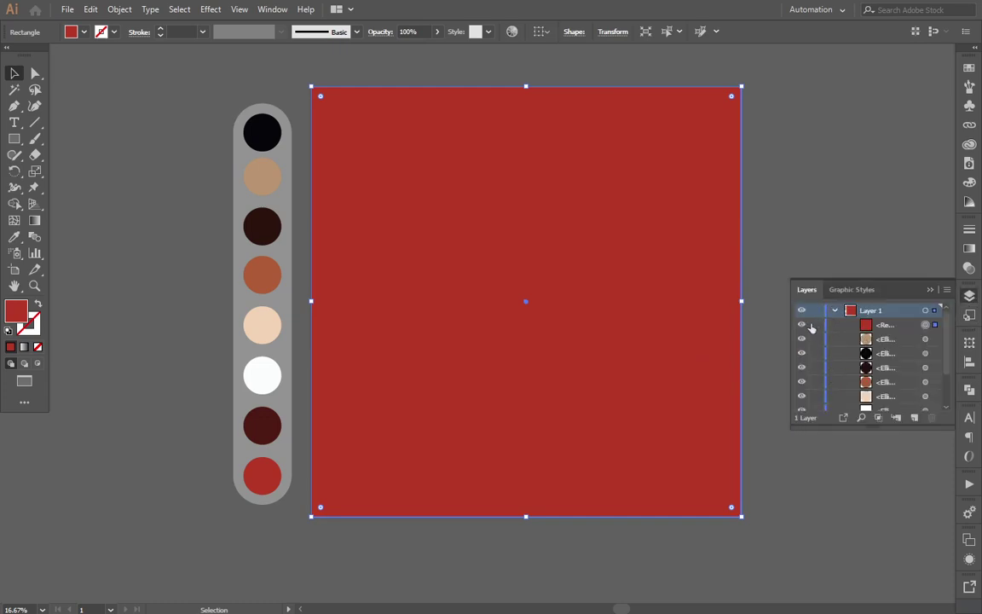
click(816, 325)
click(932, 289)
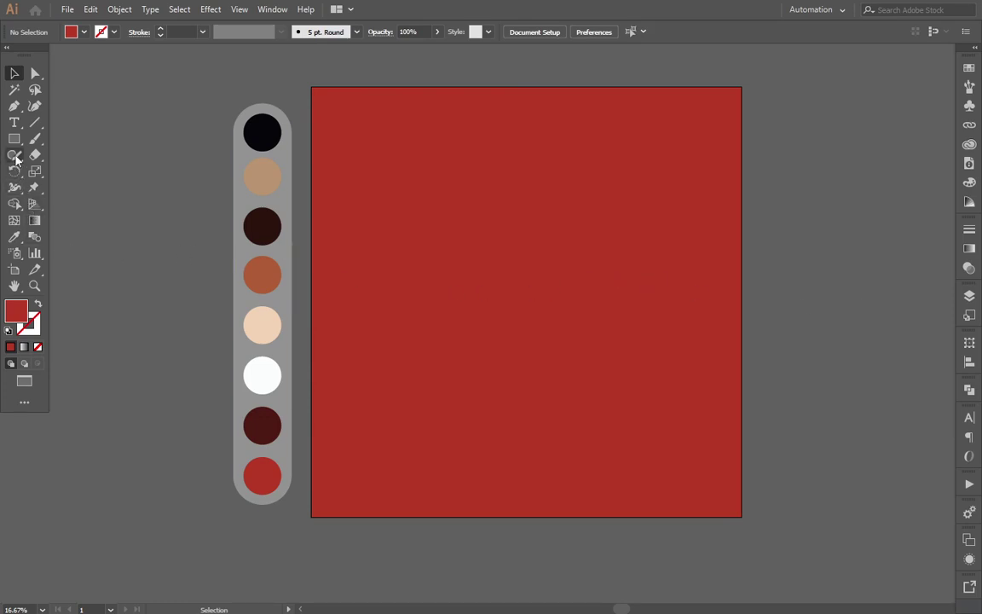
Step: Set the Ellipse tool to no fill with a black 9 pt outline
drag(14, 138, 64, 174)
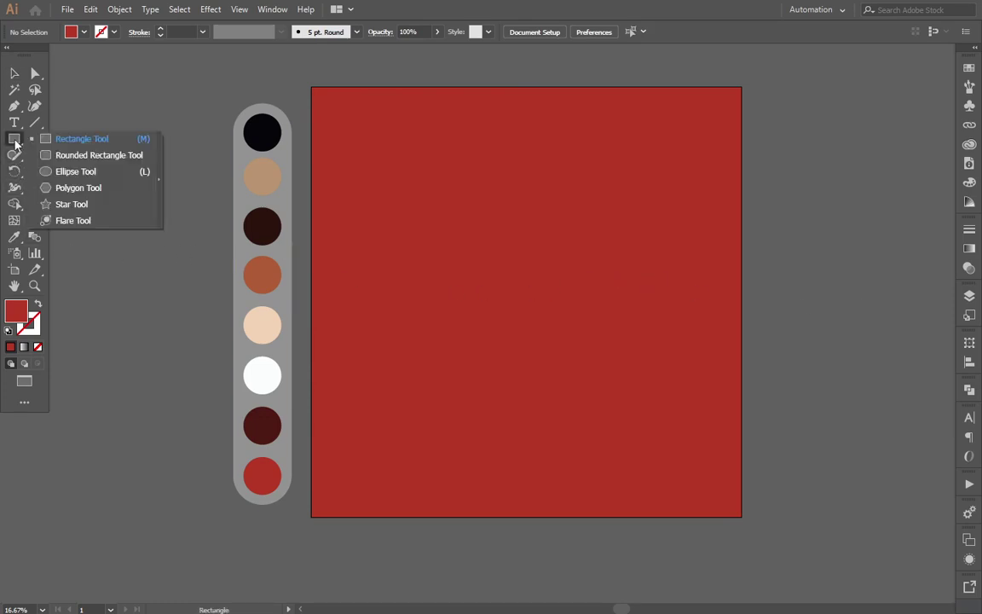
click(64, 175)
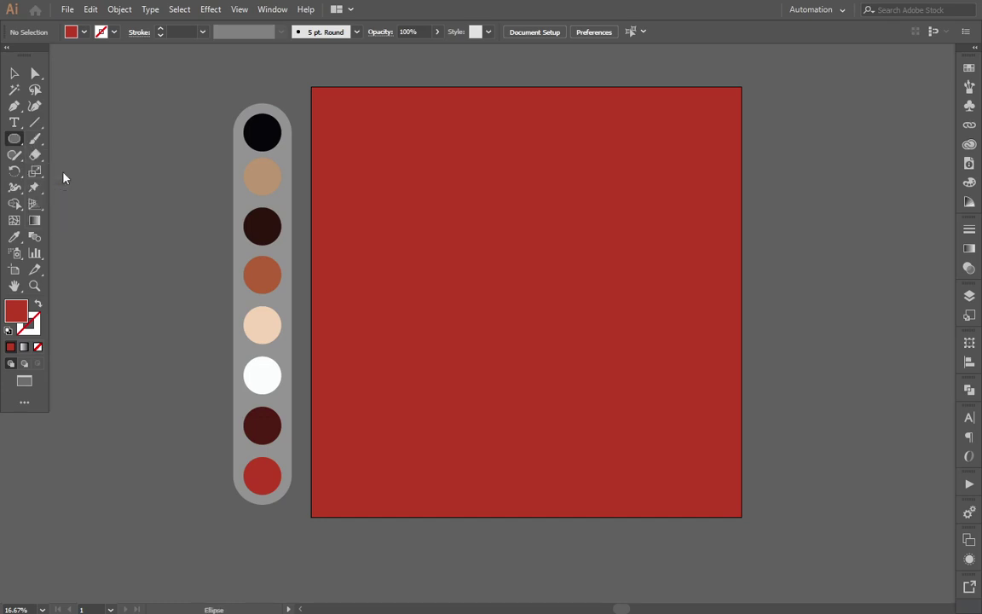
click(38, 348)
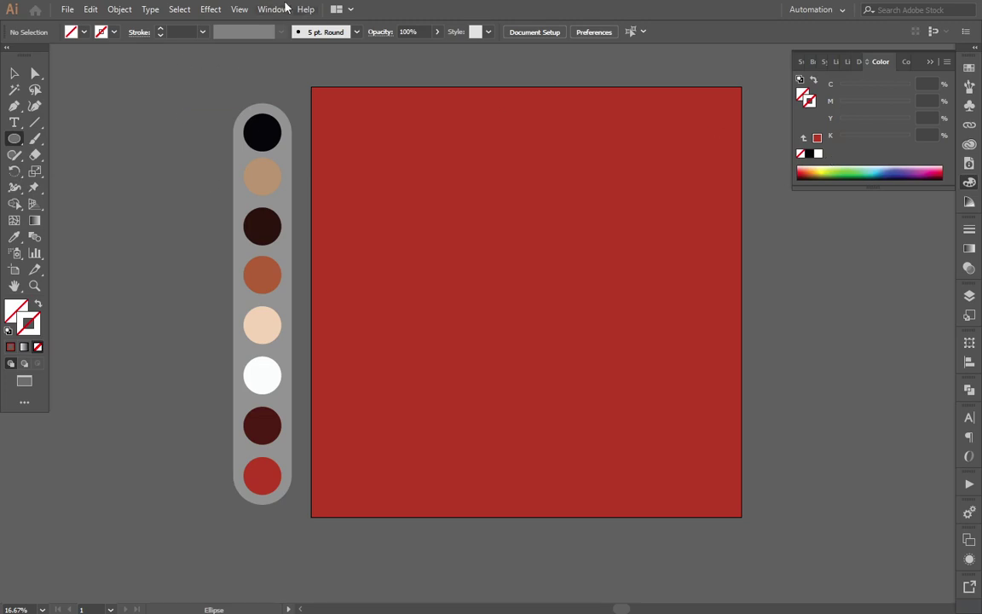
click(159, 32)
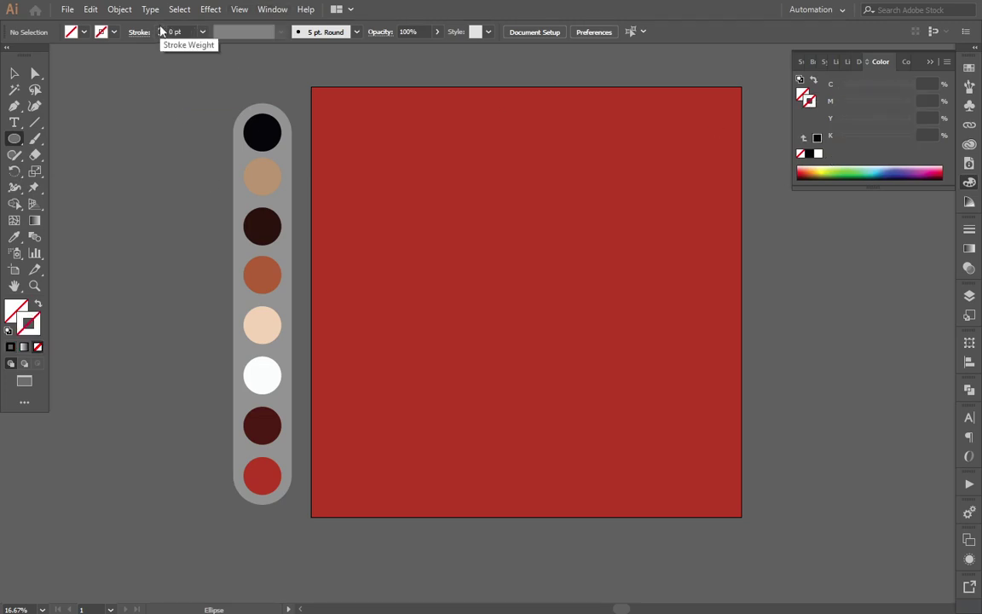
click(159, 29)
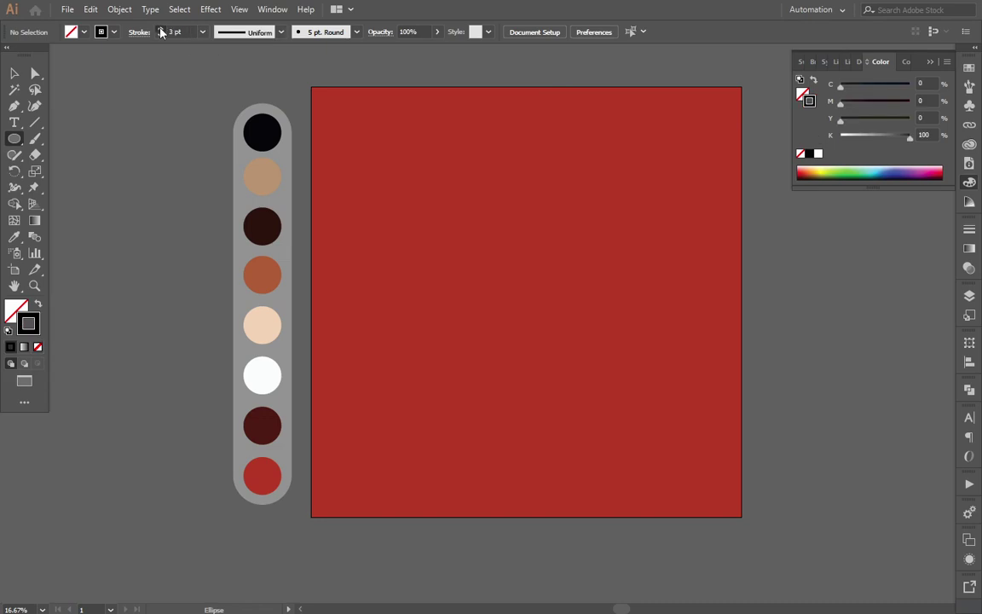
Step: Draw a circle outward from the centre of the red square
drag(529, 211, 604, 331)
key(ctrl+z)
drag(528, 300, 578, 376)
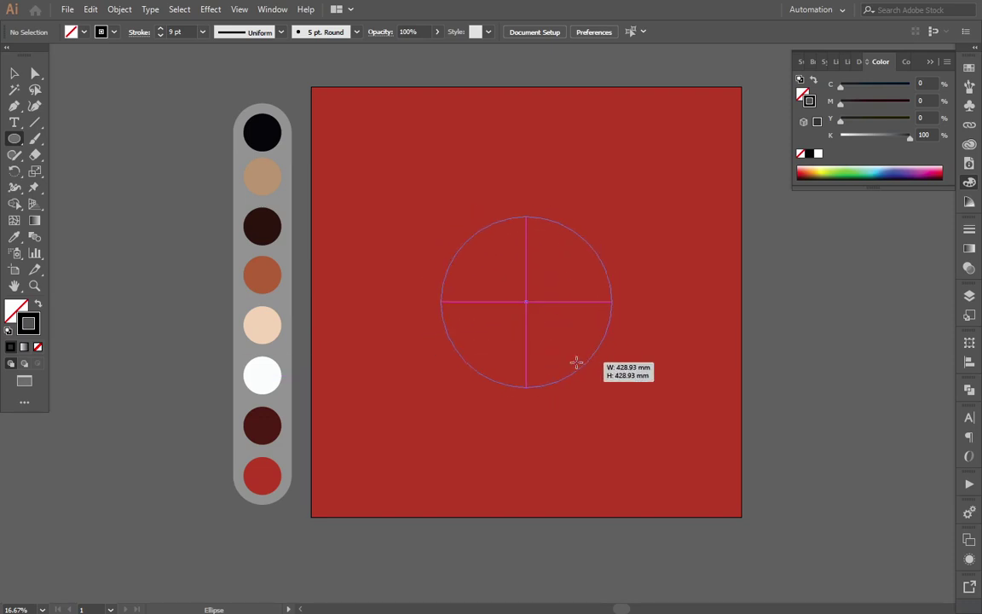
drag(578, 376, 578, 364)
key(ctrl+z)
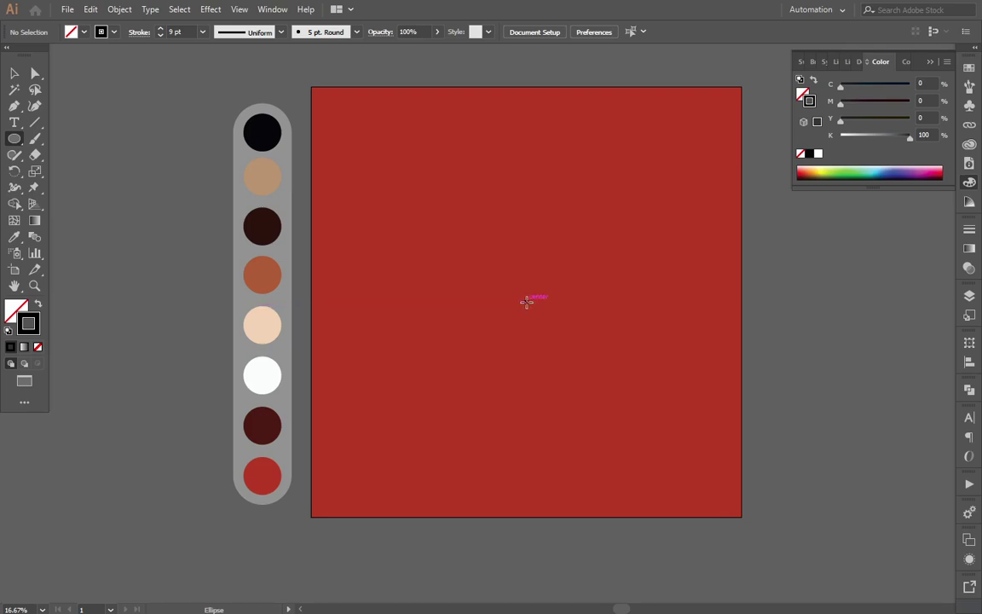
drag(527, 302, 566, 363)
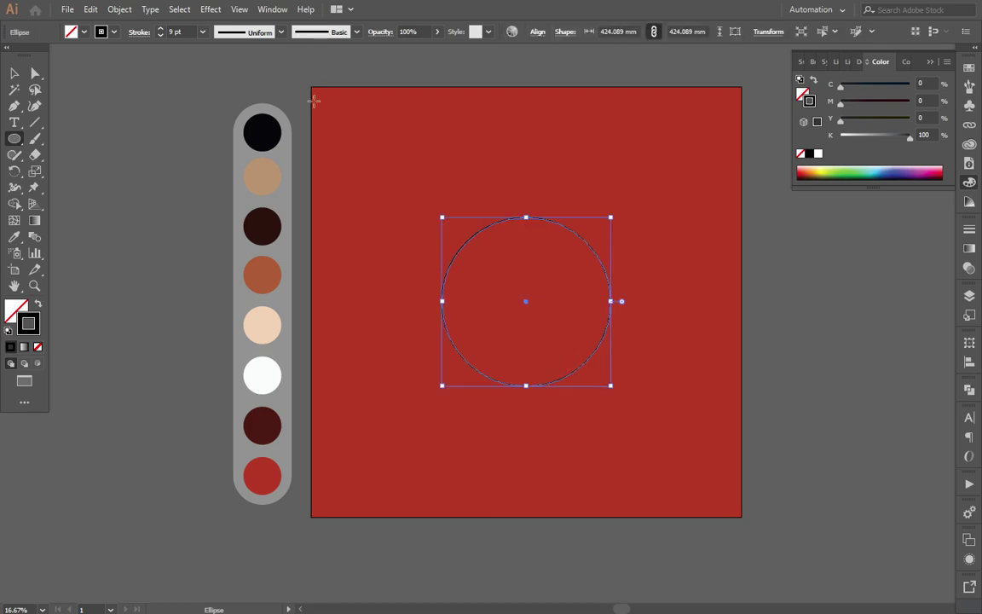
Step: Thicken the circle's outline to 138 pt
click(160, 31)
click(159, 32)
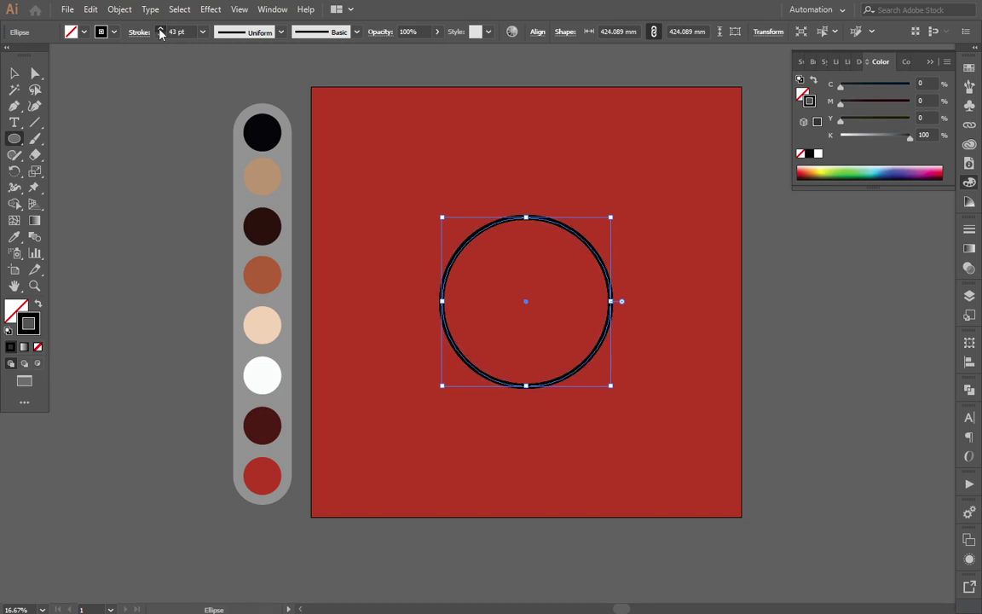
click(159, 31)
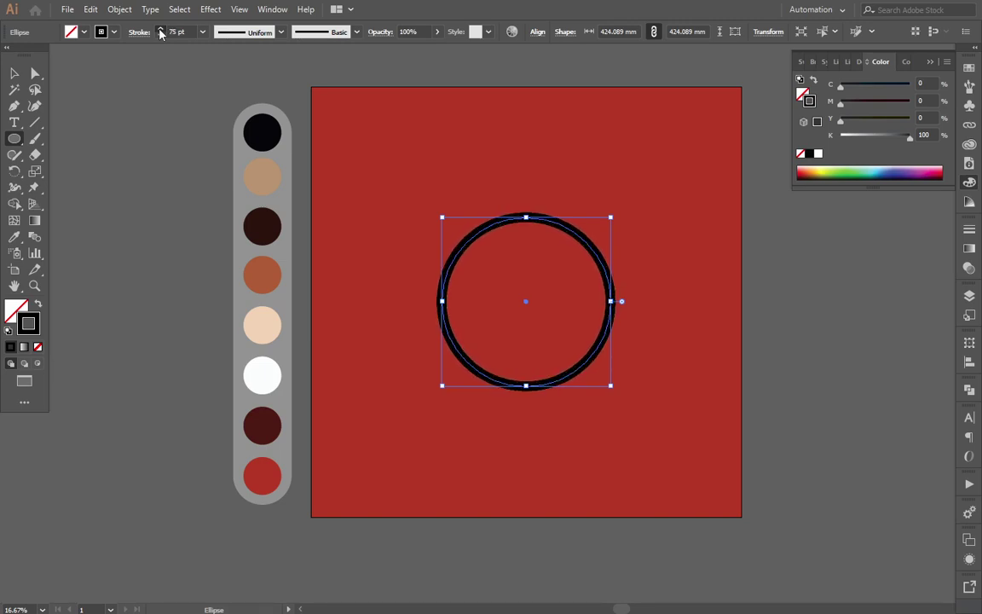
click(159, 32)
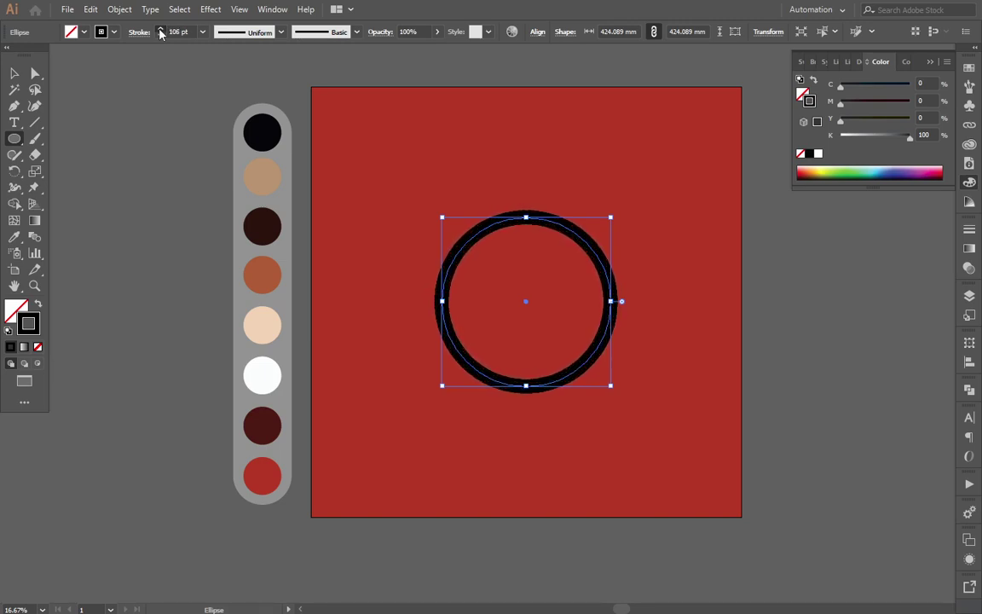
click(160, 32)
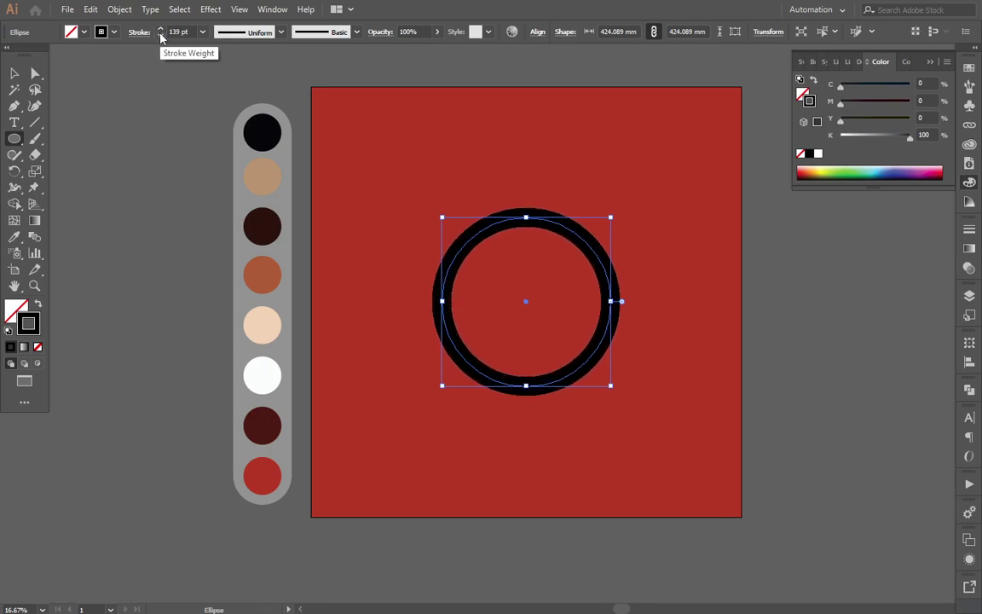
Step: Change the ring's outline colour to white
key(i)
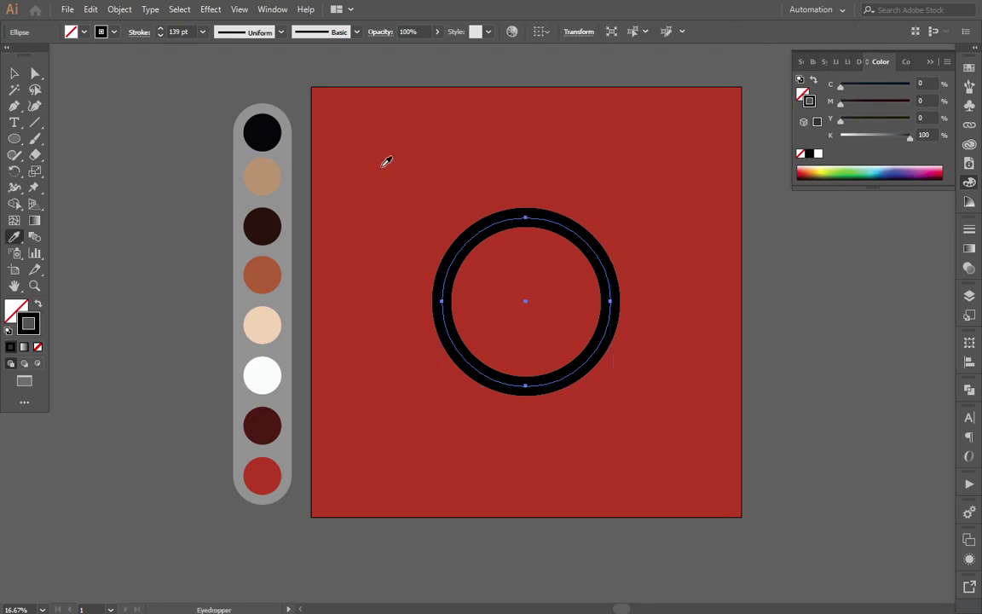
click(264, 375)
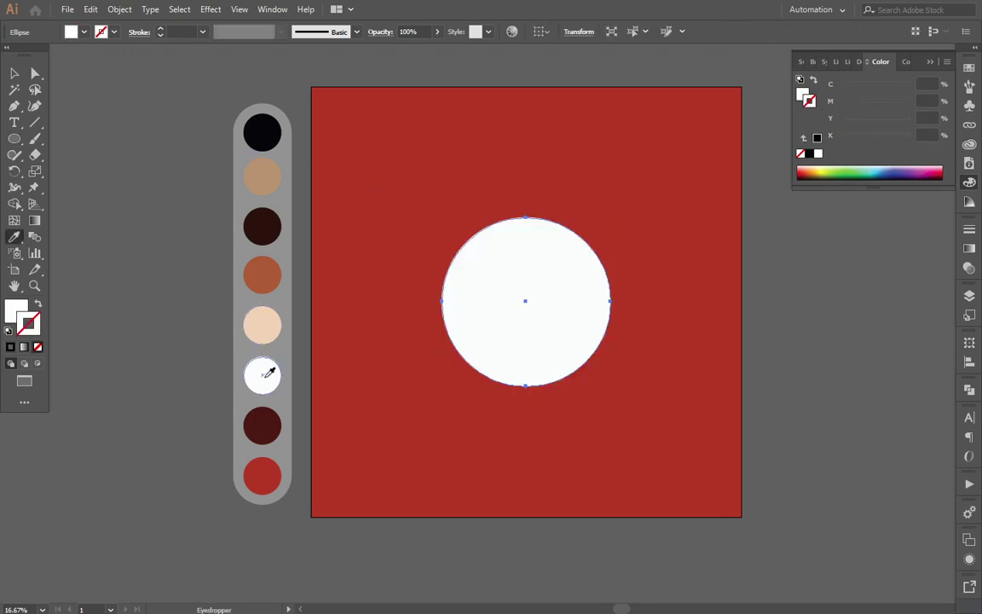
key(ctrl+z)
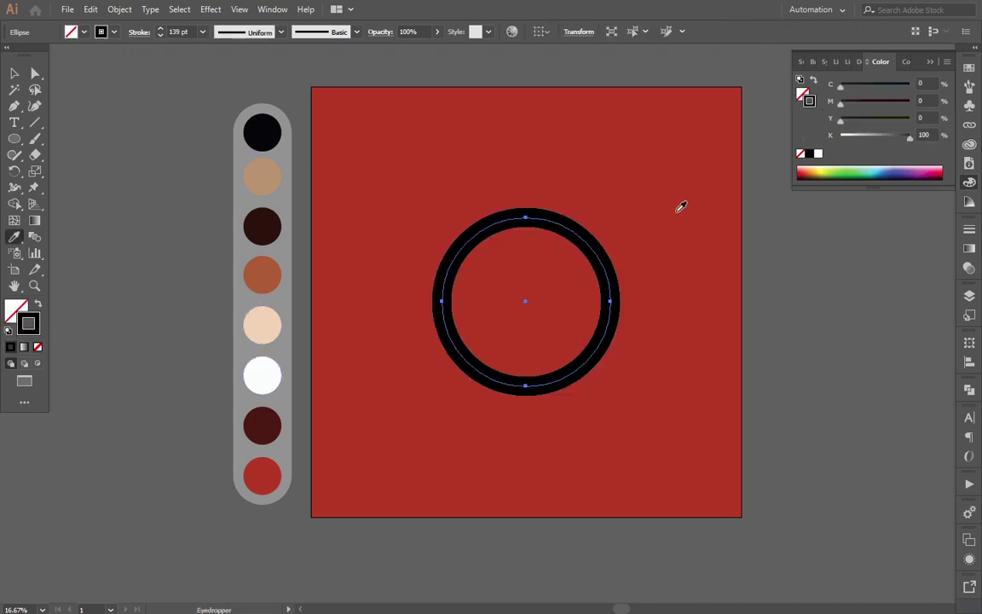
click(819, 153)
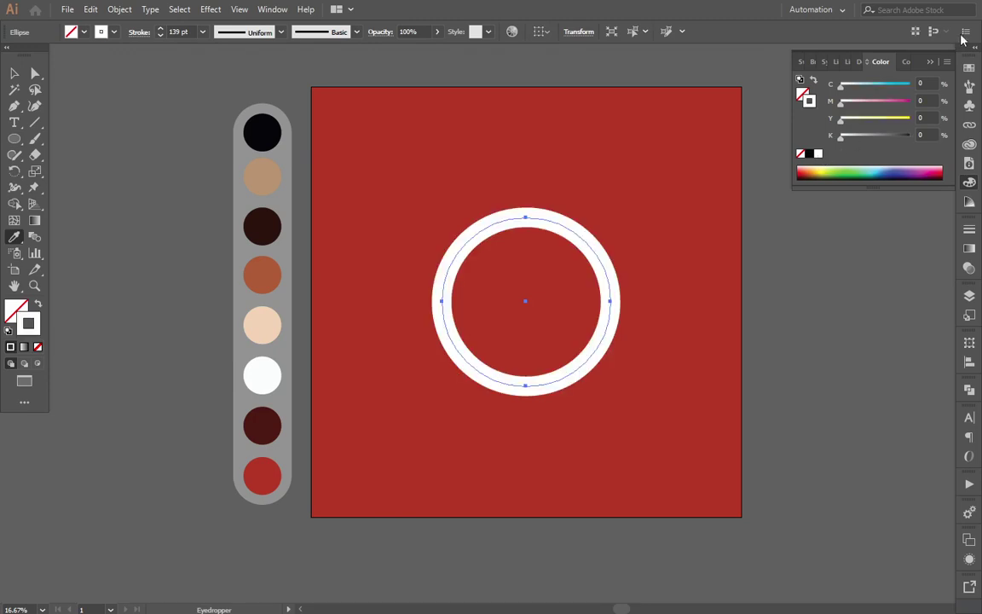
click(930, 62)
key(v)
click(809, 345)
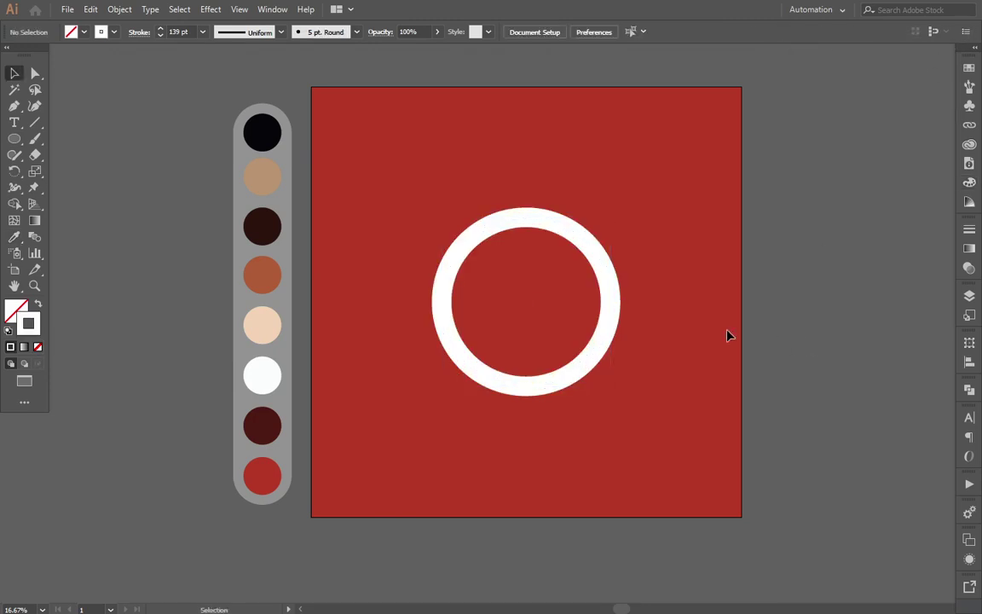
Step: Draw a tall rectangle at the ring's right side
click(14, 138)
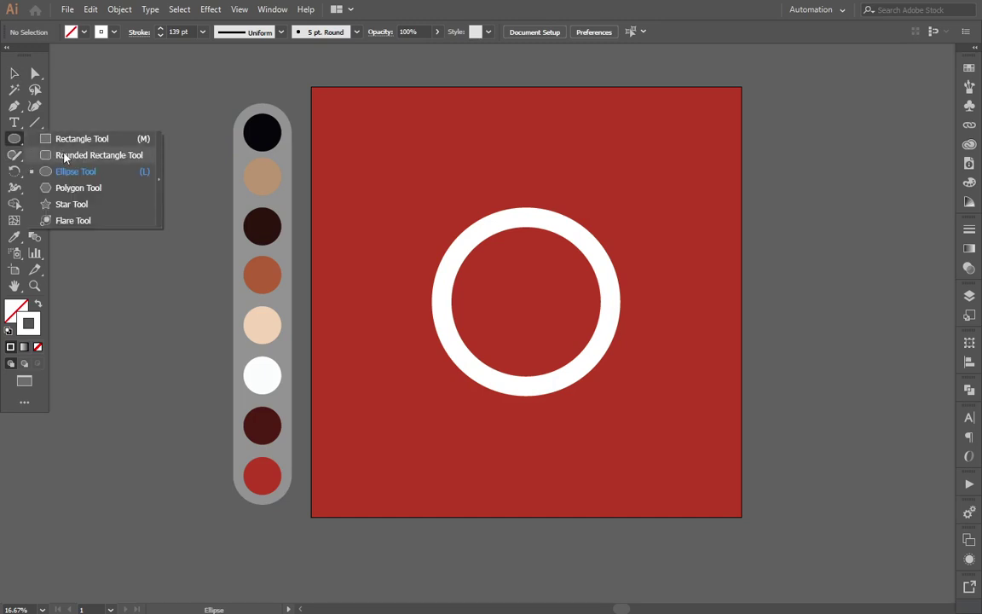
click(61, 139)
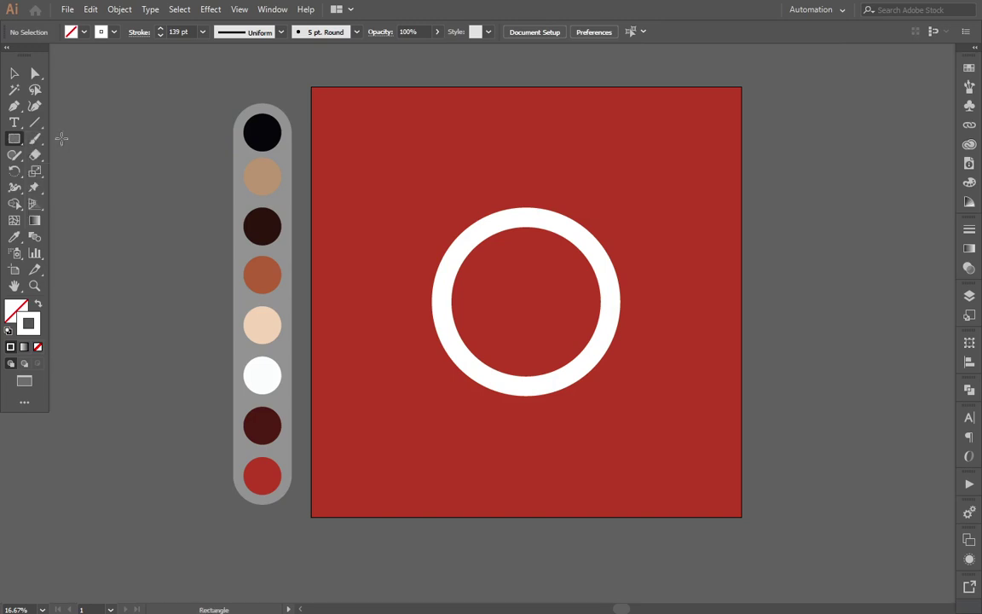
drag(775, 345, 873, 361)
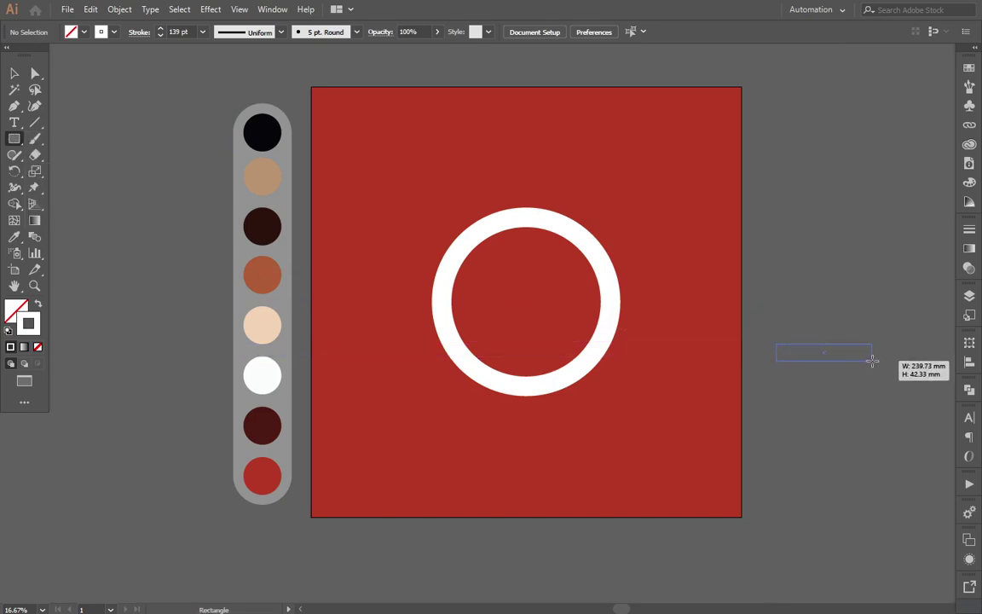
key(ctrl+z)
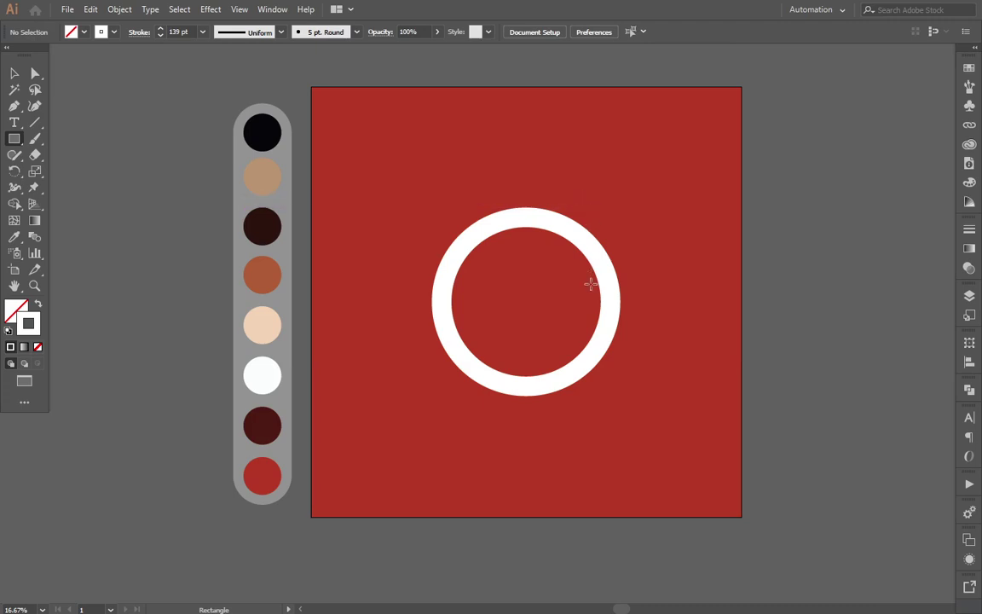
drag(598, 285, 621, 357)
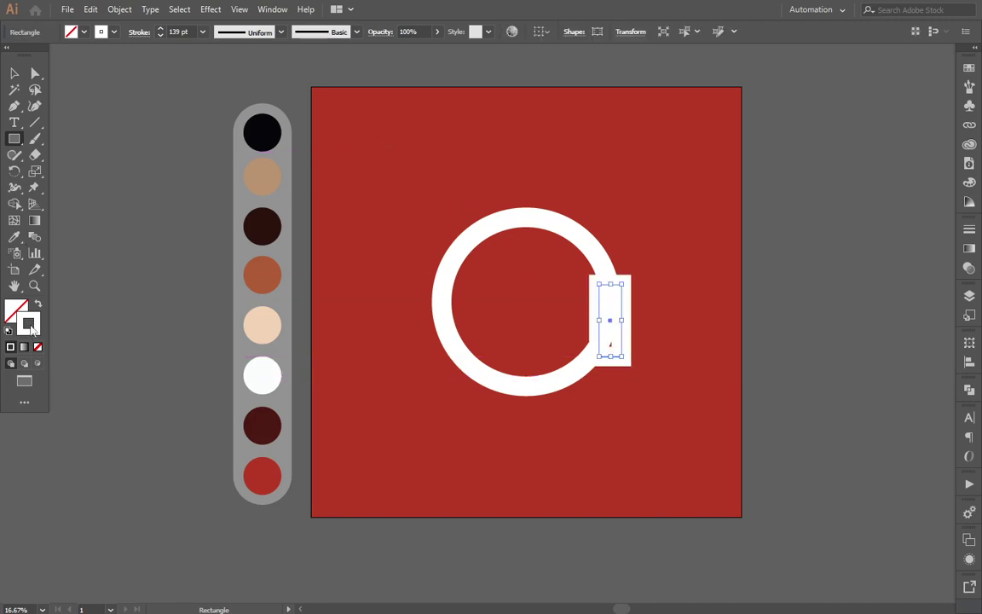
Step: Fill the rectangle white and lay it horizontally beside the artboard
click(39, 348)
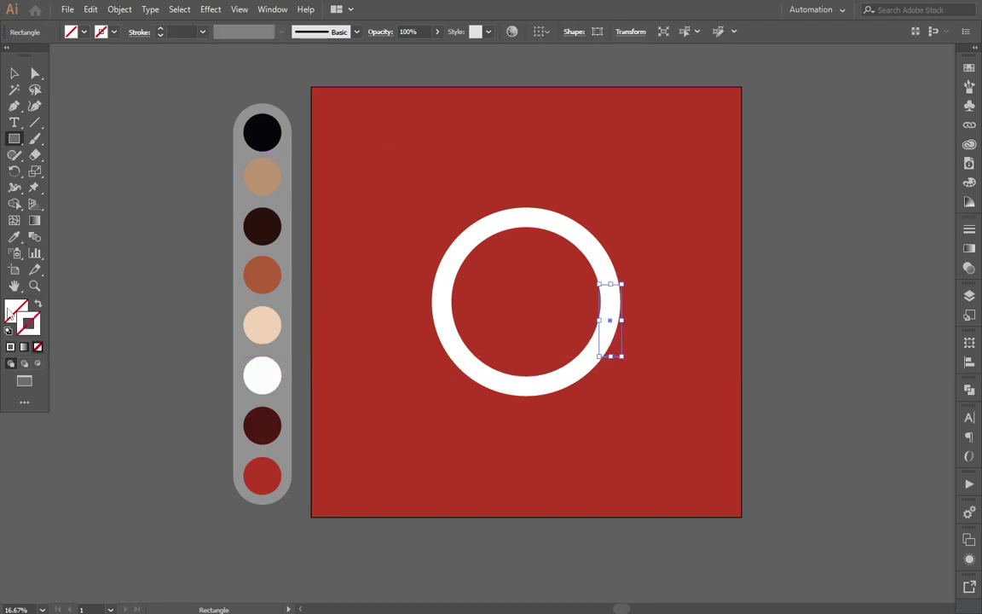
click(13, 347)
key(v)
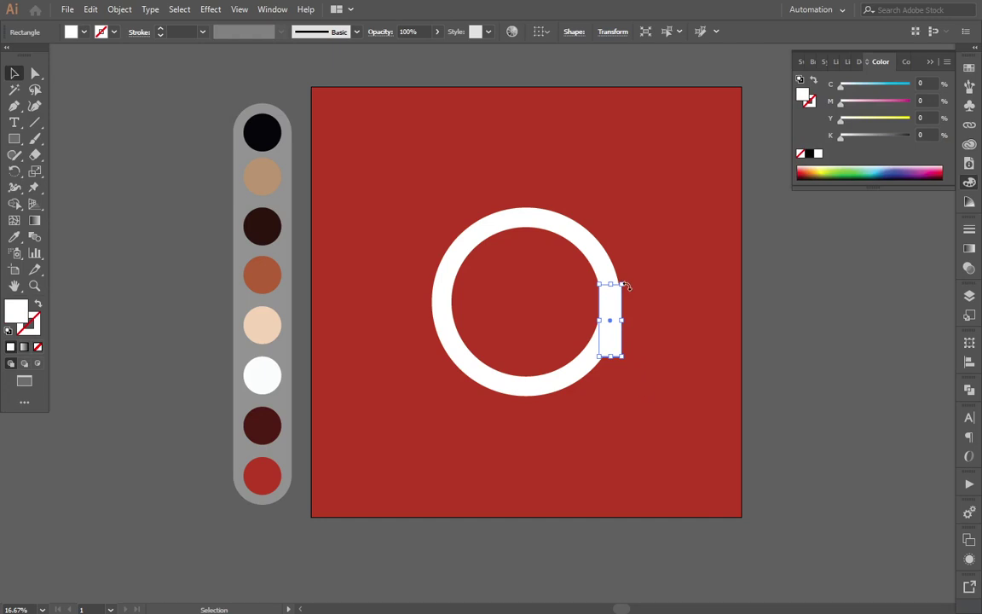
mouse_move(627, 285)
mouse_down()
mouse_move(656, 337)
mouse_move(685, 347)
mouse_move(817, 345)
mouse_move(856, 366)
mouse_up()
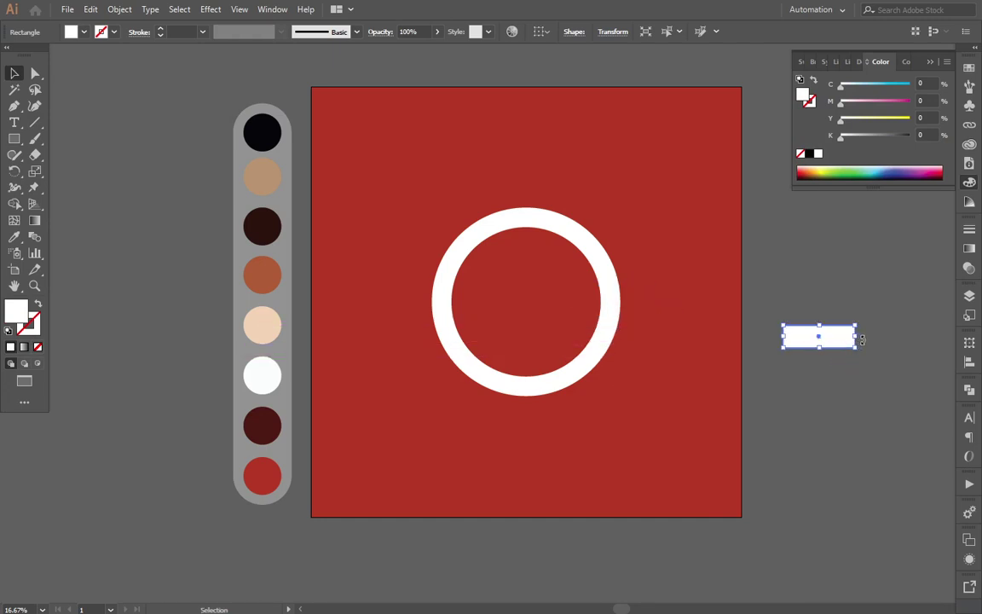
scroll(862, 340, up, 3)
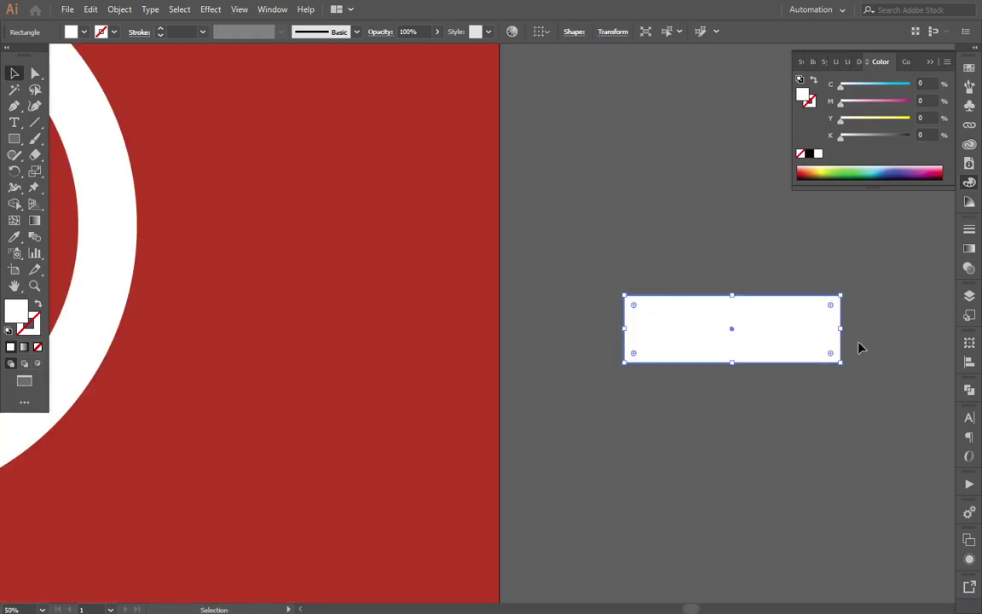
Step: Add a midpoint anchor on the rectangle's right edge and pull it into a tip
key(plus)
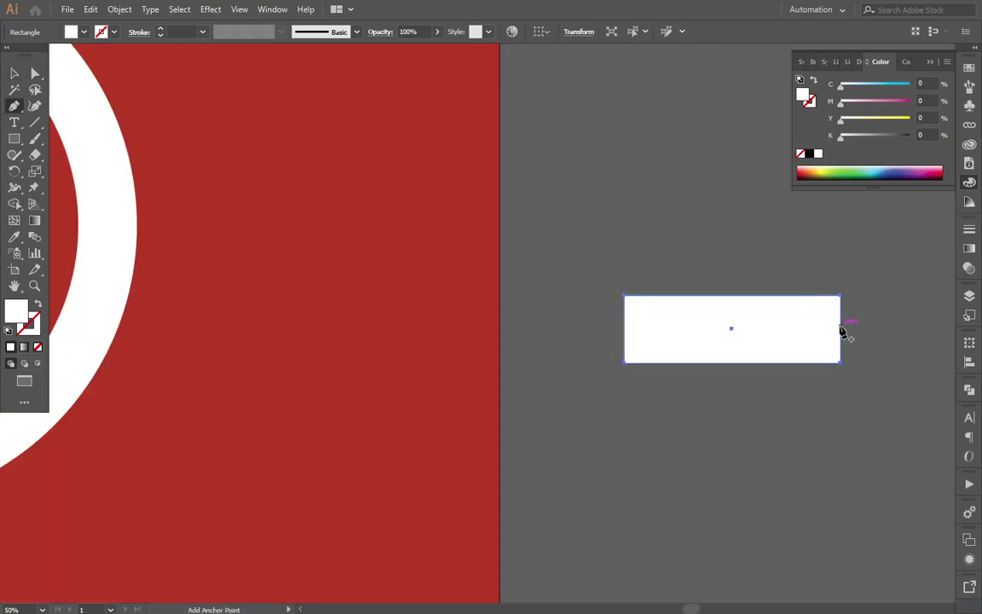
click(841, 332)
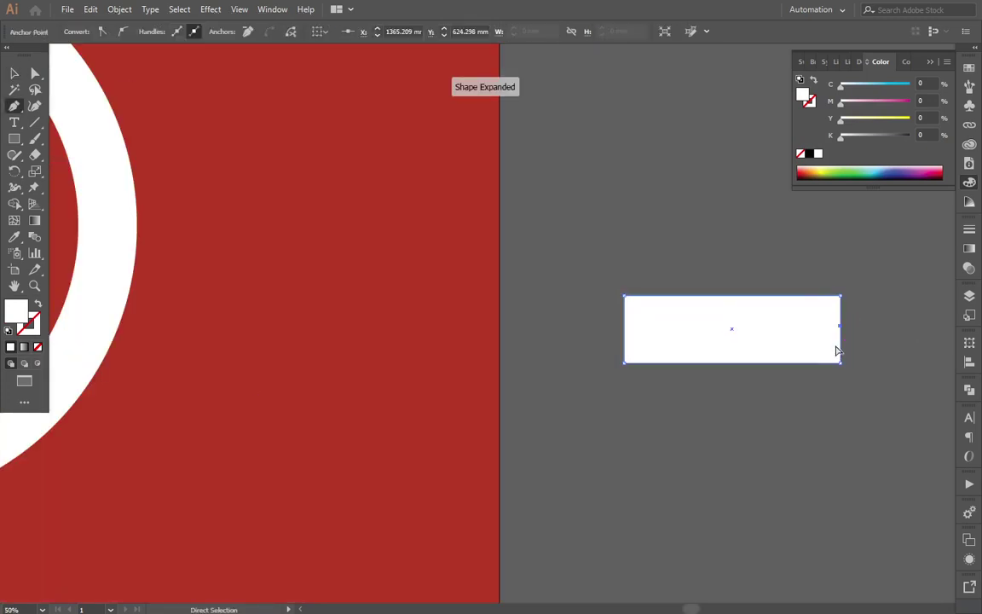
click(842, 333)
key(a)
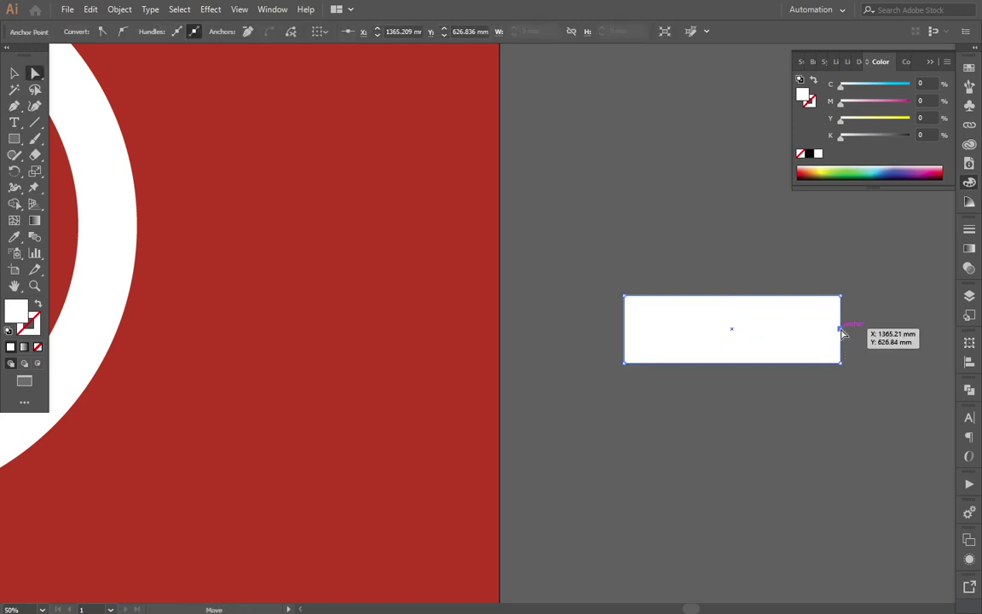
mouse_move(841, 332)
mouse_down()
mouse_move(860, 334)
mouse_move(827, 334)
mouse_up()
Step: Round off the tip point of the rectangle's right end
click(841, 297)
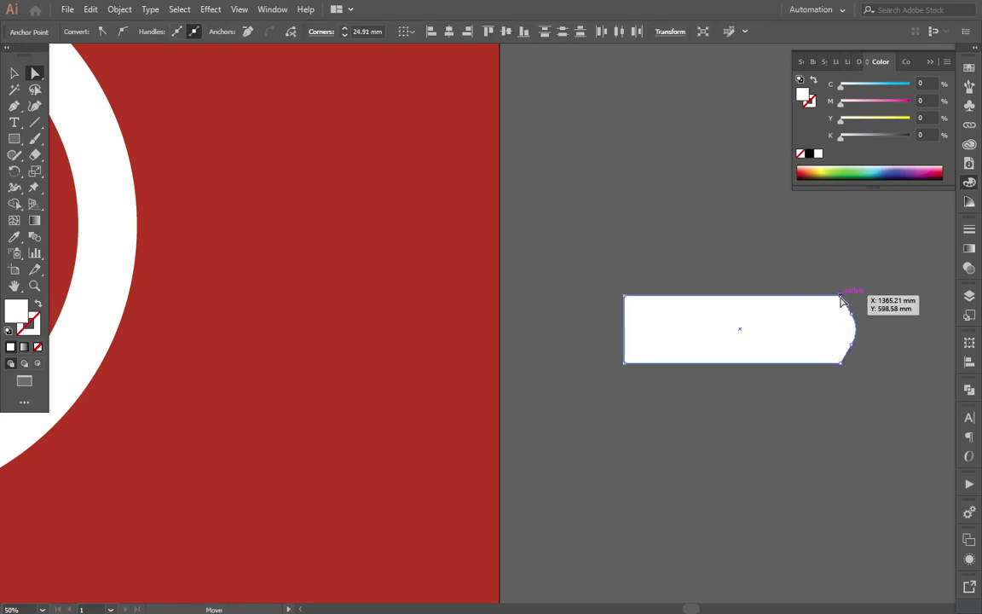
shift+click(840, 364)
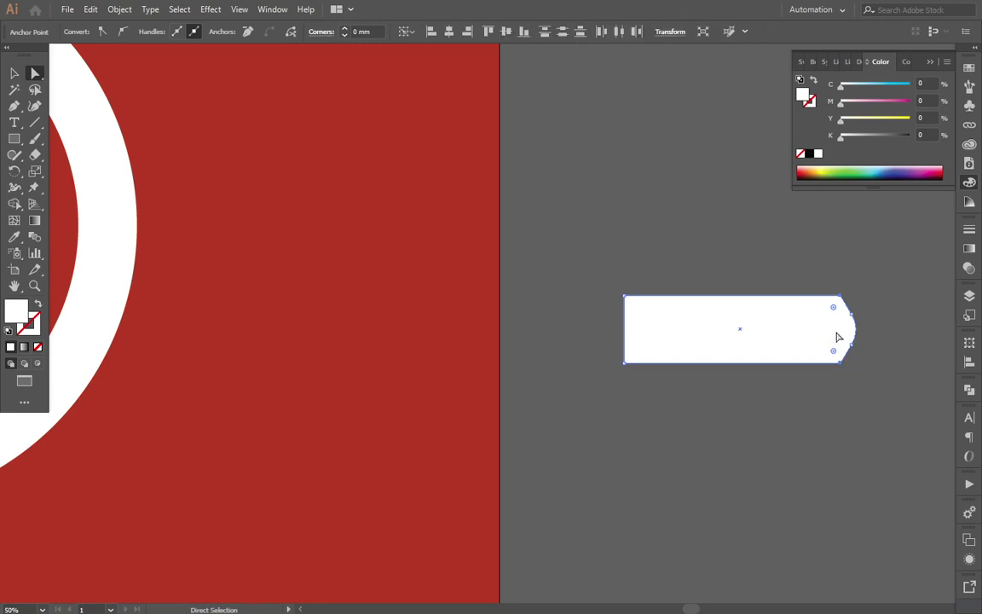
click(856, 330)
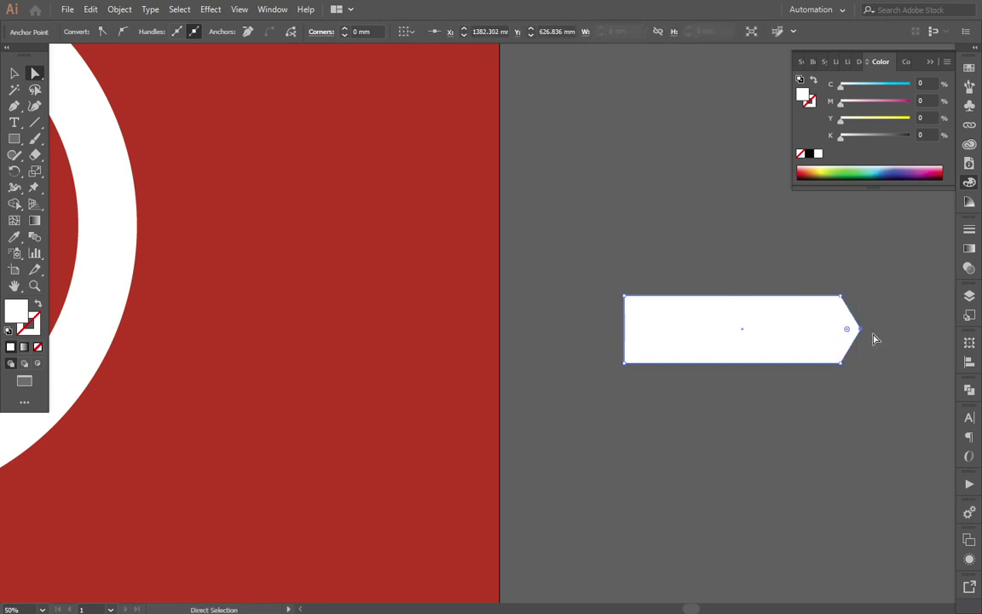
mouse_move(849, 330)
mouse_down()
mouse_move(782, 333)
mouse_move(780, 345)
mouse_up()
click(873, 363)
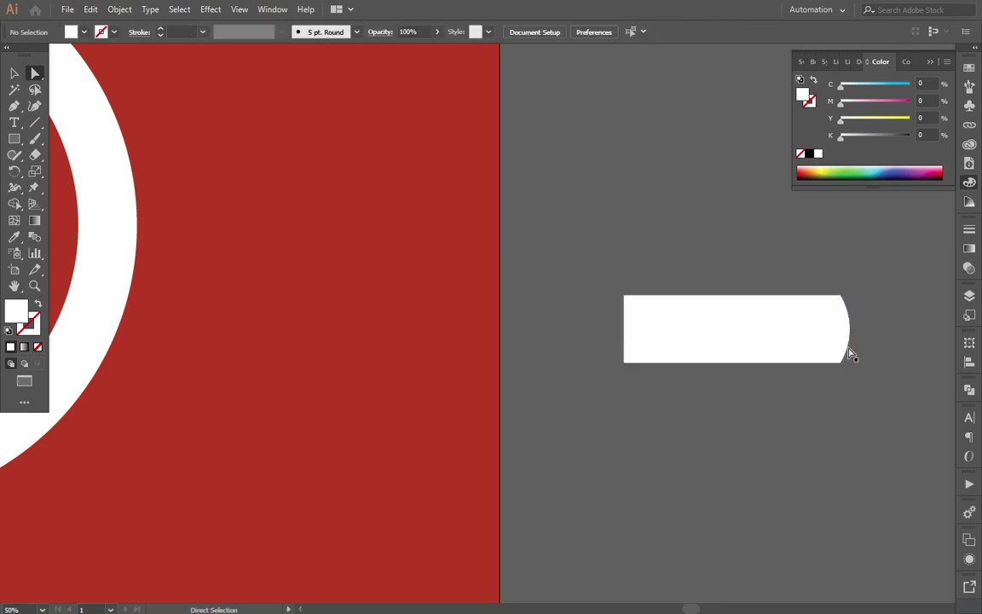
click(835, 346)
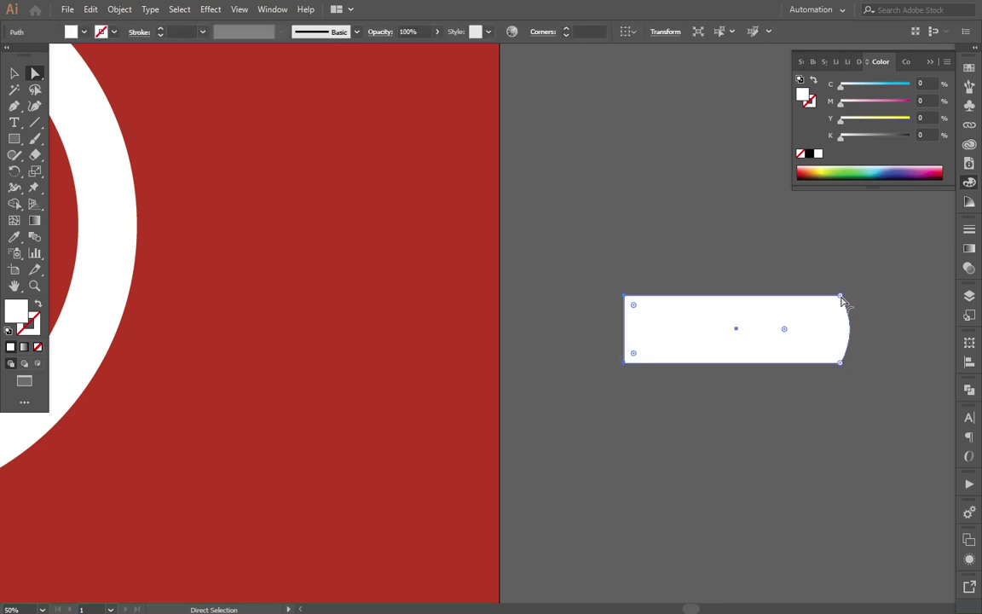
click(861, 325)
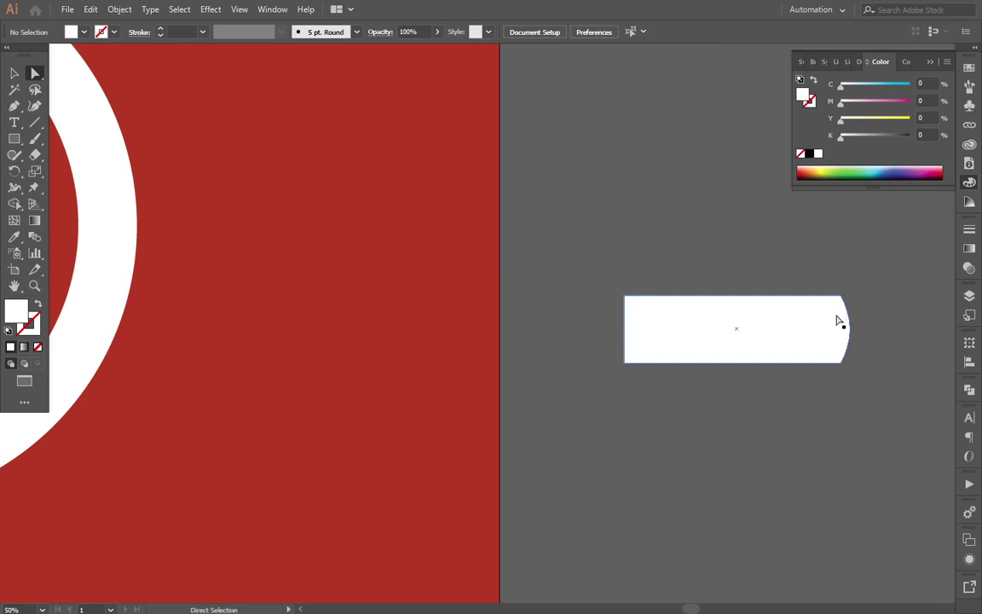
click(837, 322)
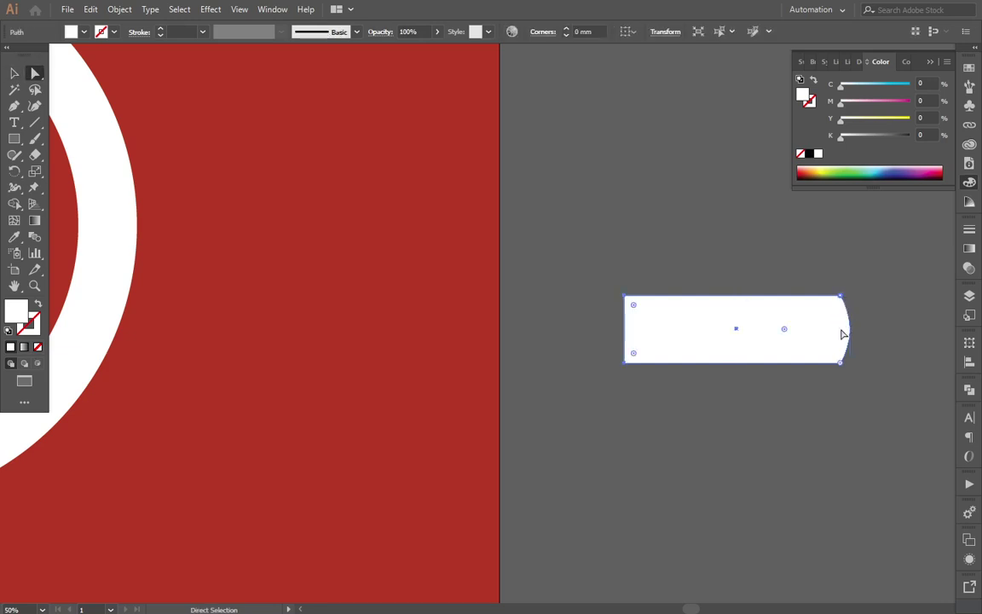
Step: Round the two right corners to 15.27 mm and round the tip further
click(840, 363)
click(861, 367)
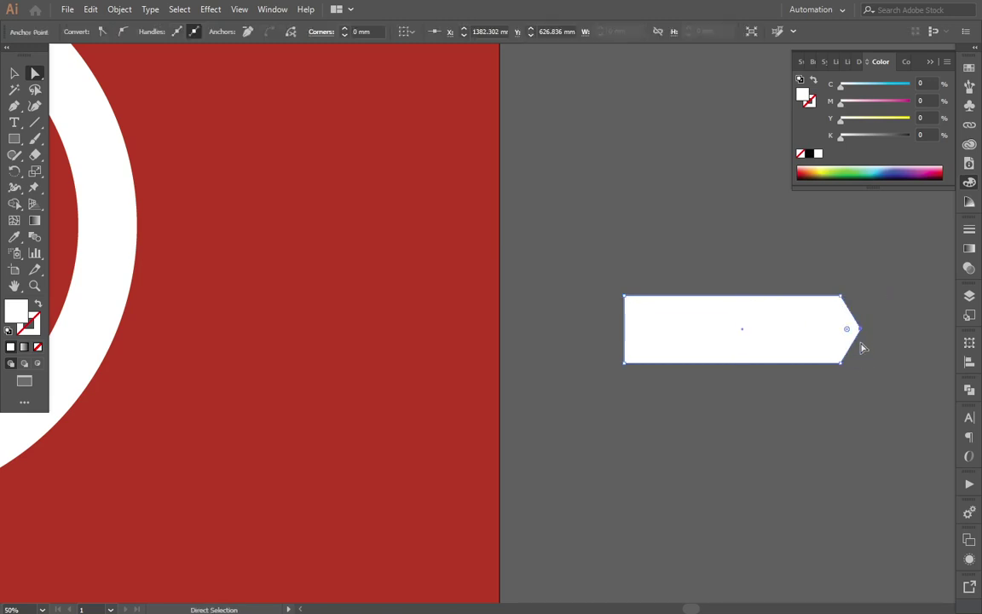
click(841, 297)
shift+click(841, 364)
drag(835, 357, 815, 341)
click(858, 329)
click(886, 433)
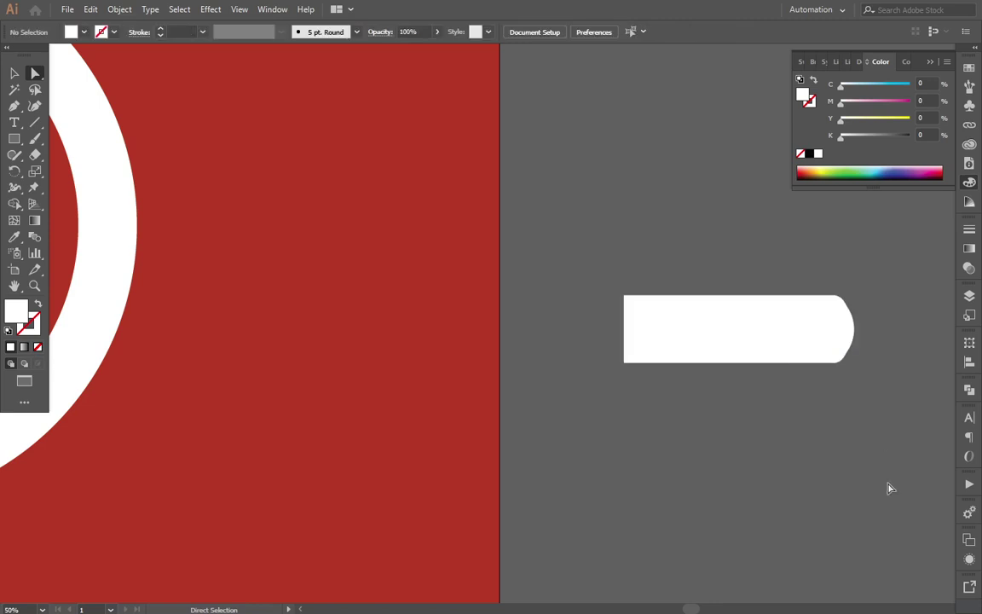
Step: Move the rounded bar onto the artboard, centred against the ring's right edge
scroll(883, 477, down, 2)
scroll(783, 400, up, 1)
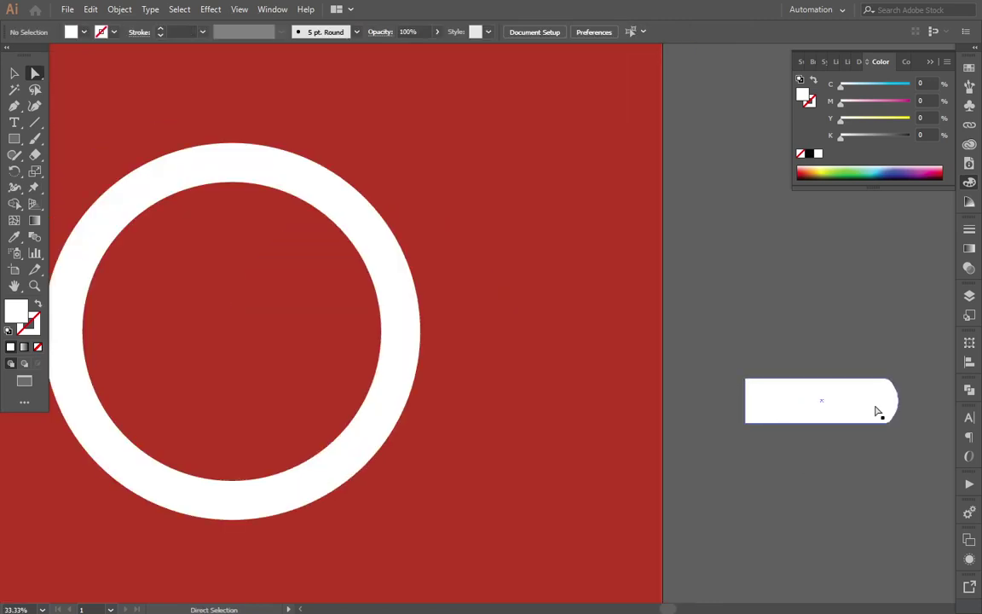
drag(878, 413, 514, 341)
drag(514, 342, 515, 343)
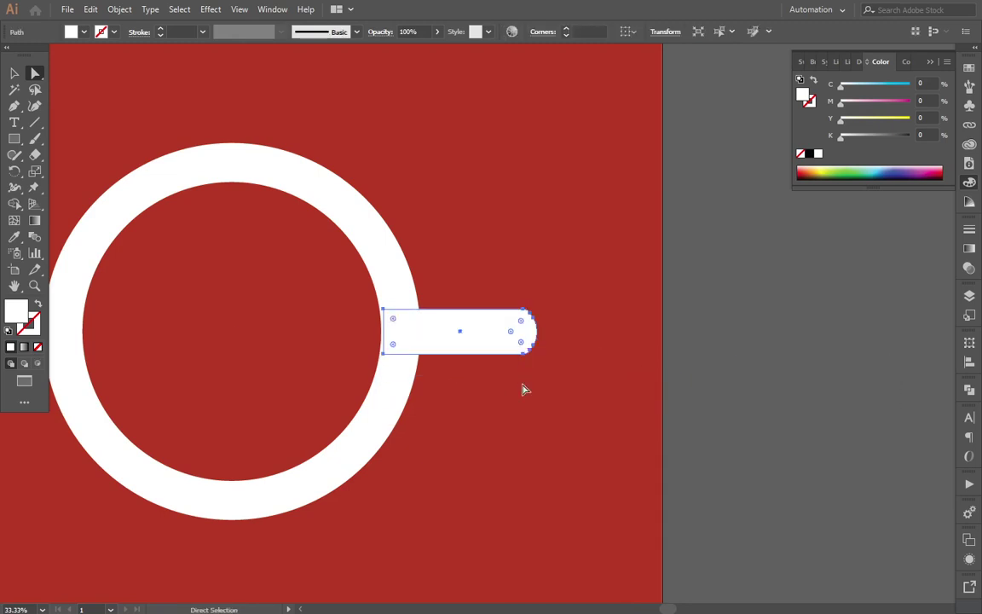
drag(521, 388, 648, 410)
scroll(649, 410, down, 1)
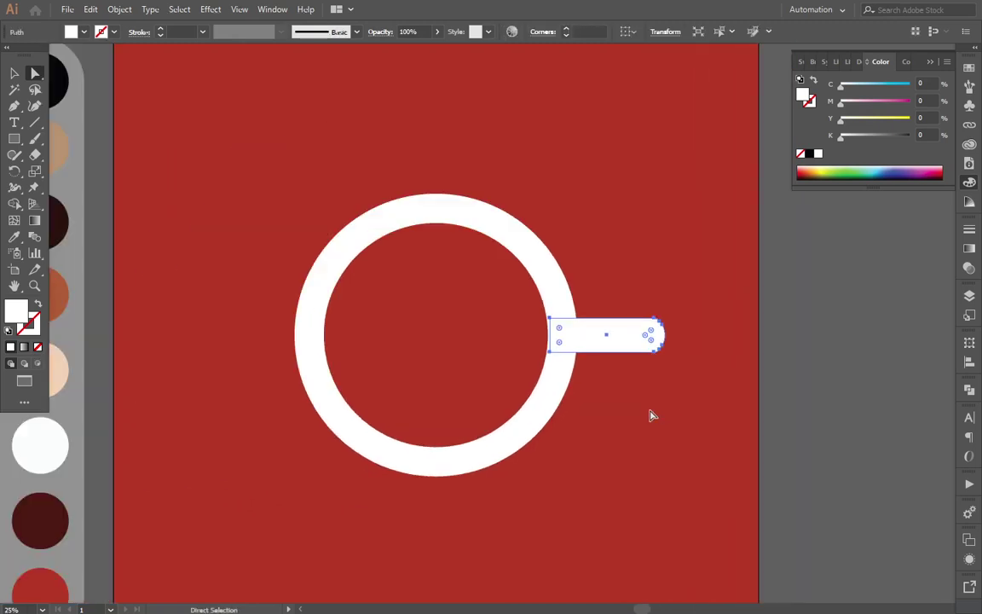
scroll(588, 331, up, 1)
drag(597, 344, 594, 339)
scroll(597, 349, up, 2)
scroll(594, 350, up, 1)
scroll(600, 425, down, 5)
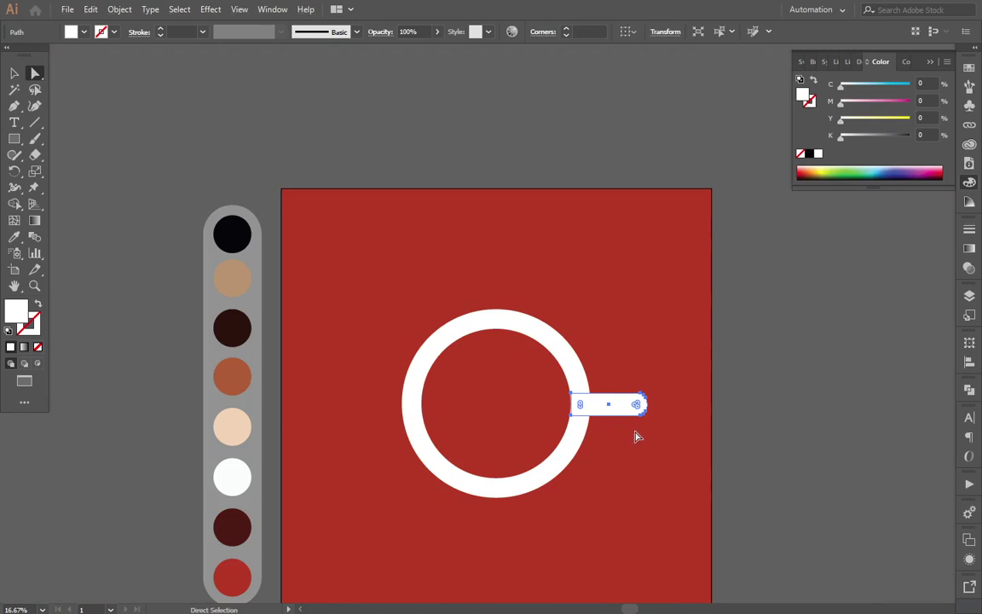
click(734, 449)
Step: Shorten the handle by pulling its right end left, then view the whole artboard
drag(657, 480, 654, 402)
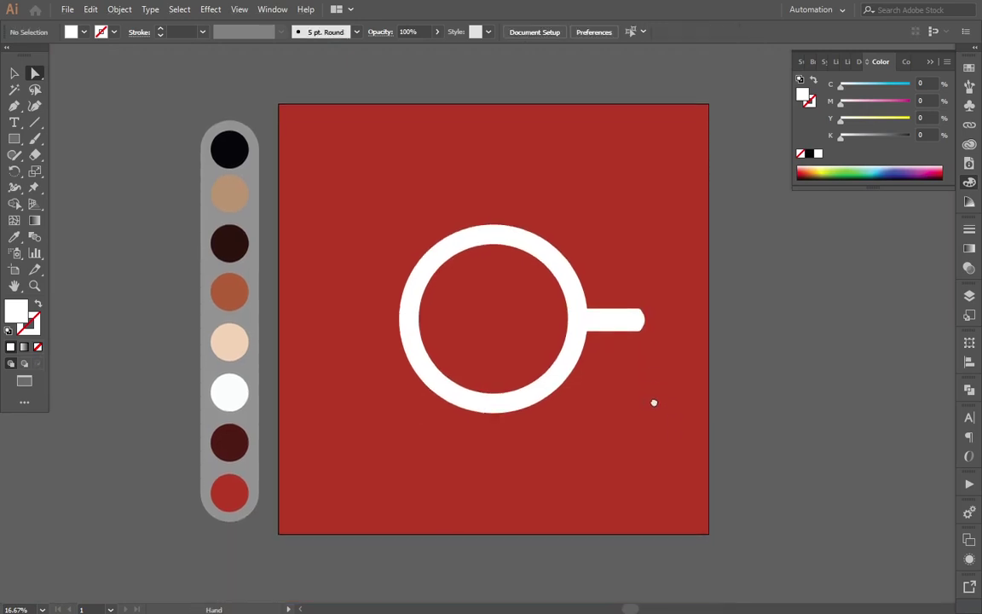
scroll(631, 324, up, 1)
click(636, 324)
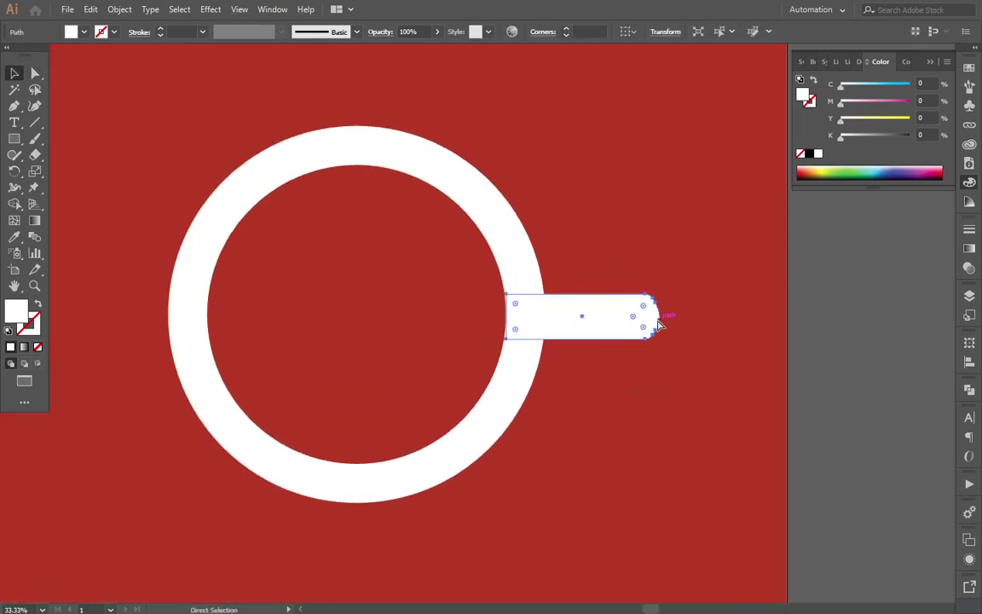
key(v)
mouse_move(657, 317)
mouse_down()
mouse_move(636, 315)
mouse_move(656, 316)
mouse_up()
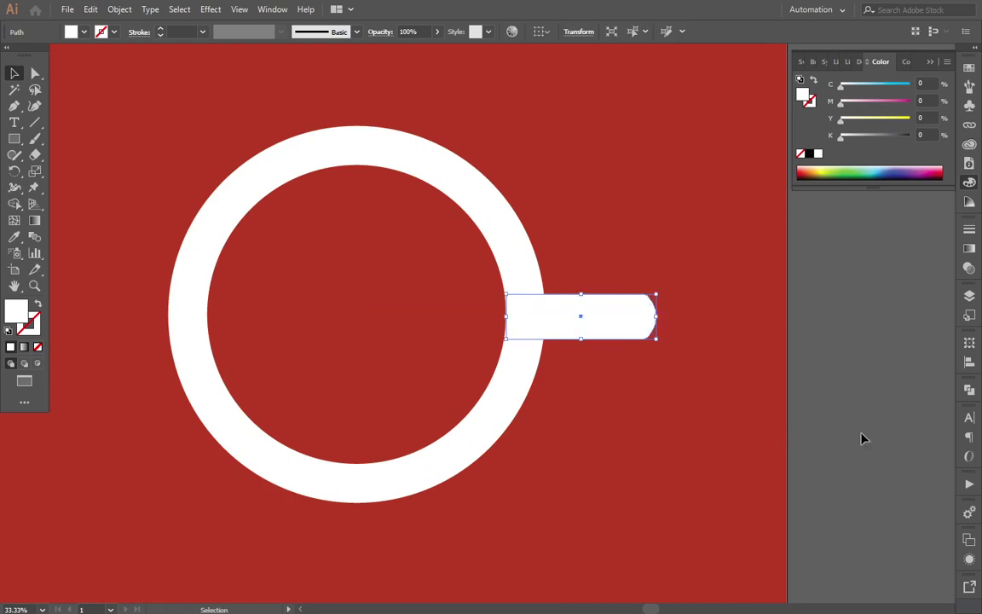
key(ctrl+shift+a)
key(ctrl+minus)
key(ctrl+minus)
scroll(732, 440, down, 2)
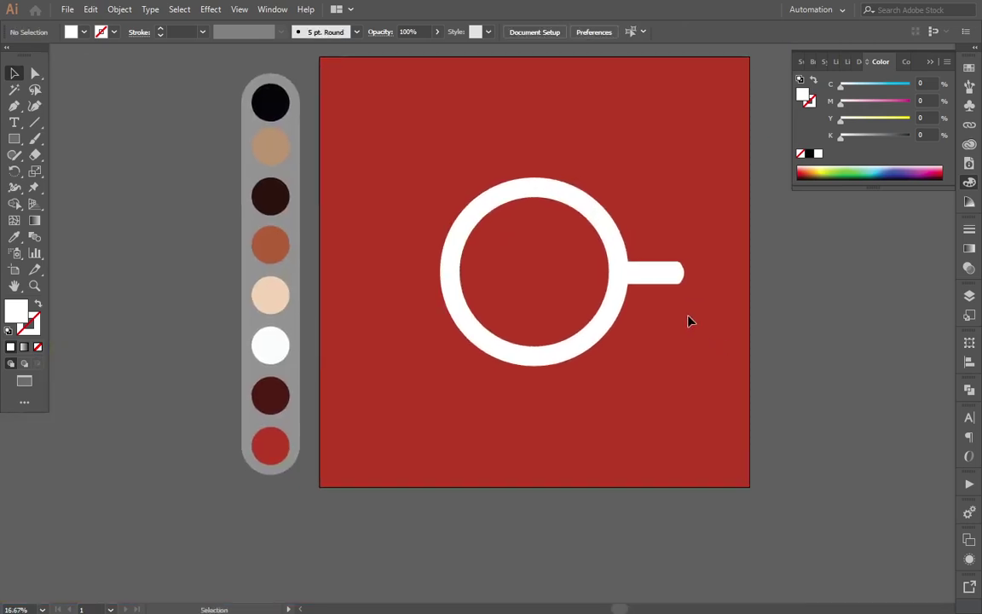
scroll(661, 287, up, 1)
scroll(658, 283, down, 1)
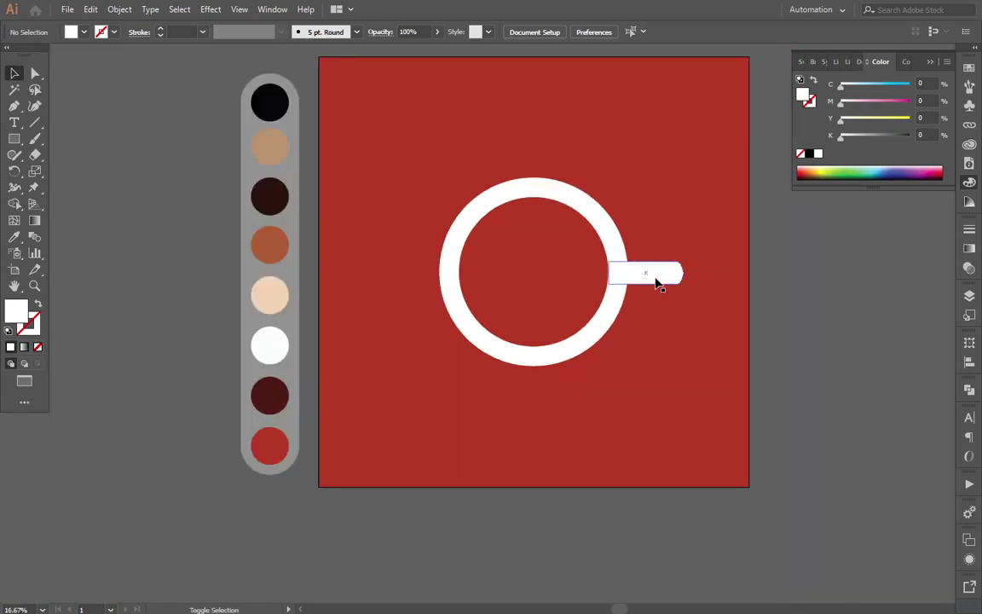
click(662, 276)
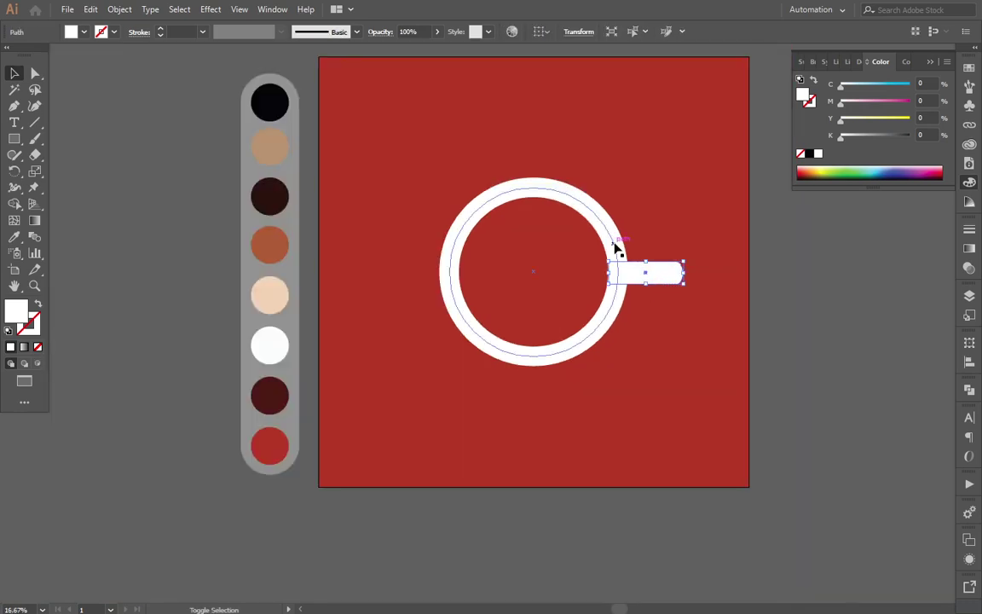
Step: Rotate ring and handle together so the handle points down-right, then nudge the cup lower
shift+click(615, 248)
drag(690, 187, 717, 268)
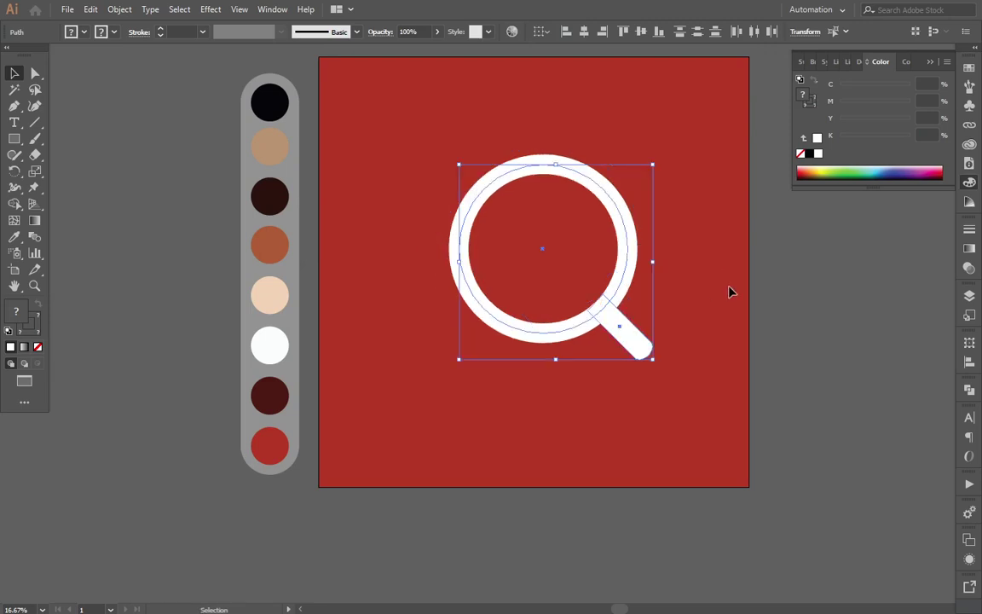
mouse_move(621, 291)
mouse_down()
mouse_move(609, 307)
mouse_move(605, 300)
mouse_move(614, 302)
mouse_up()
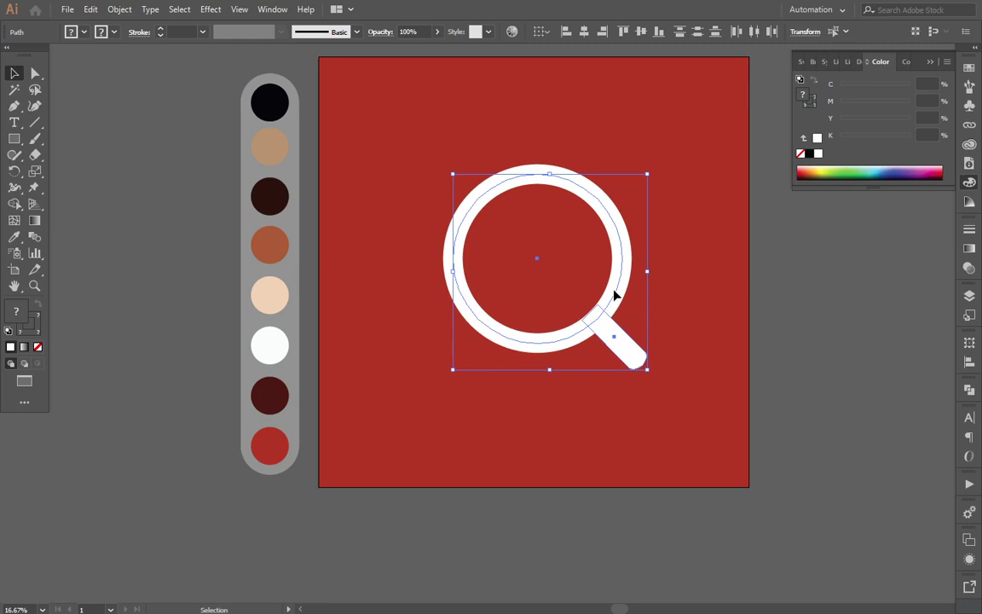
click(839, 390)
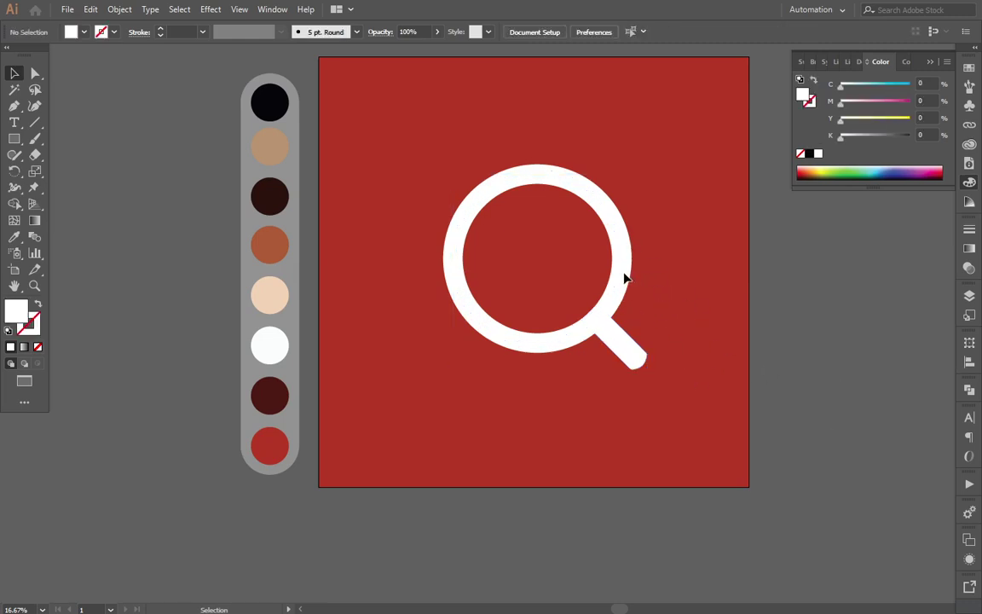
click(625, 340)
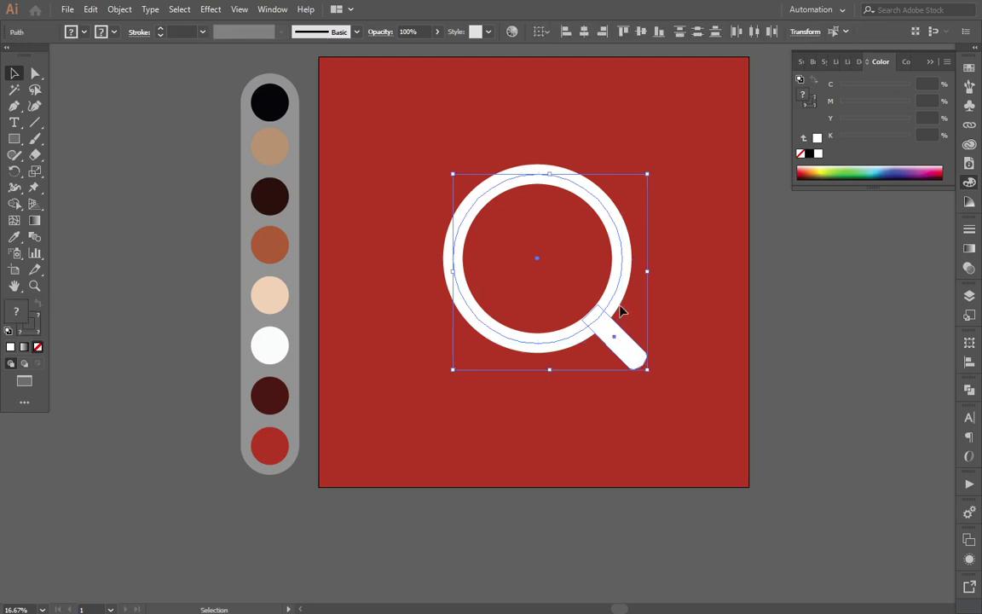
drag(622, 308, 610, 312)
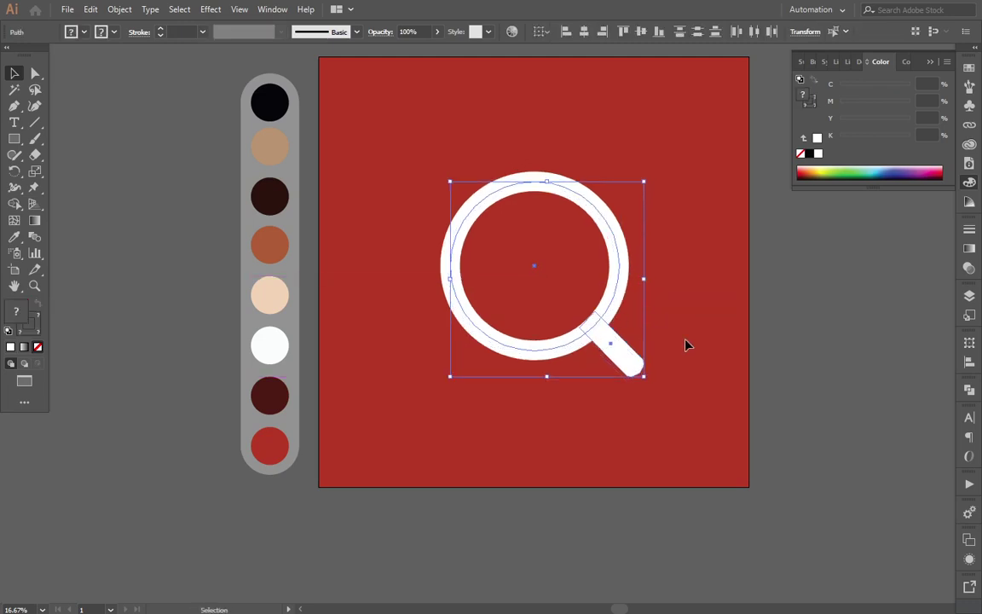
Step: Give the ring circle the peach swatch fill using the Eyedropper
click(796, 405)
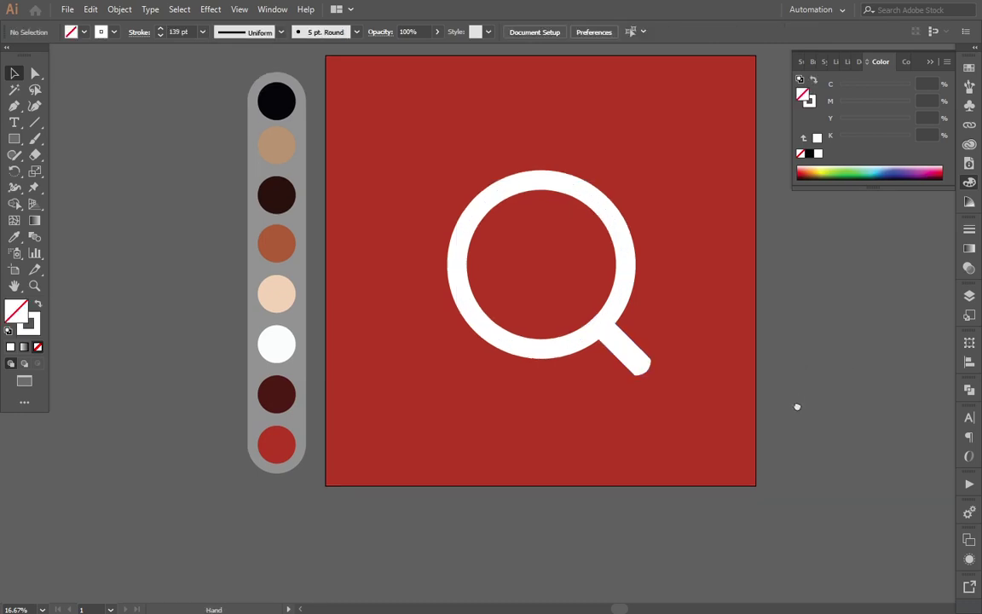
click(553, 263)
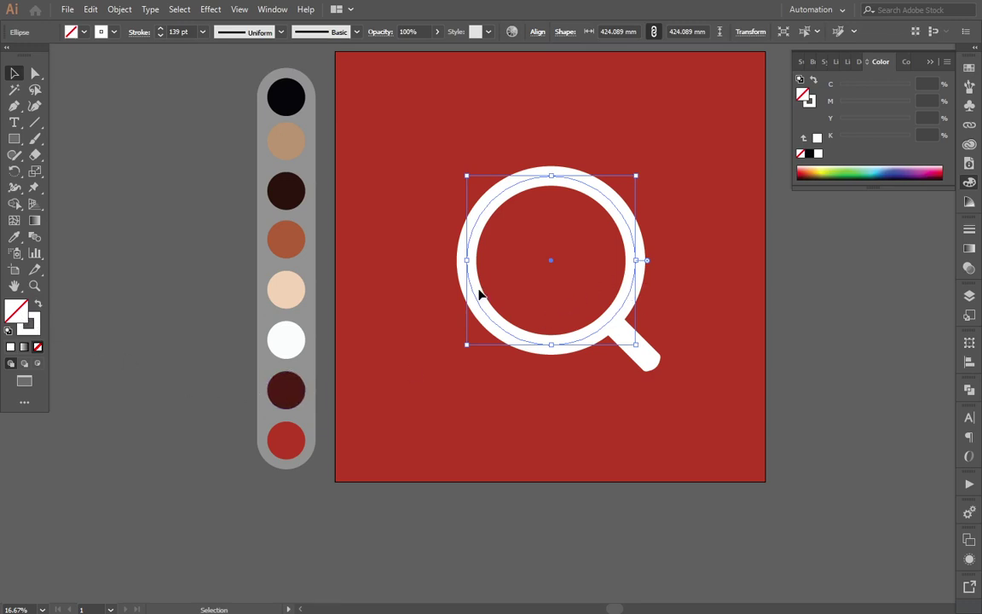
click(812, 153)
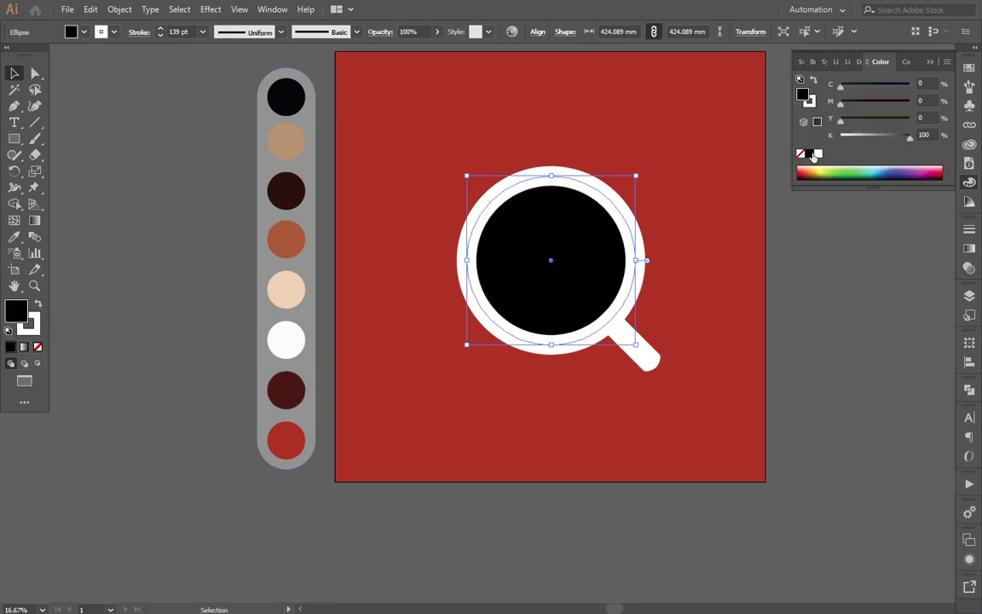
key(i)
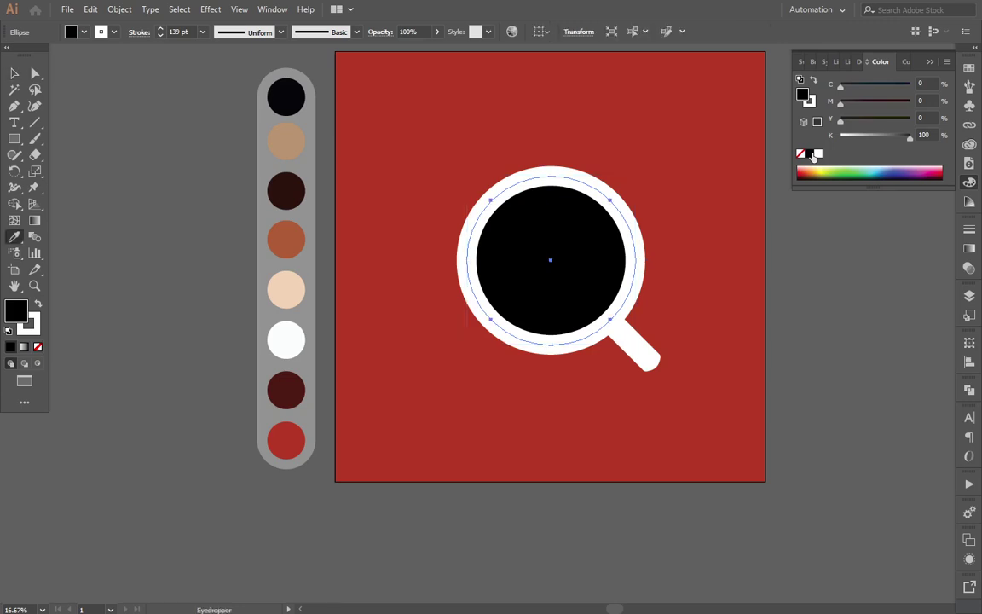
click(299, 285)
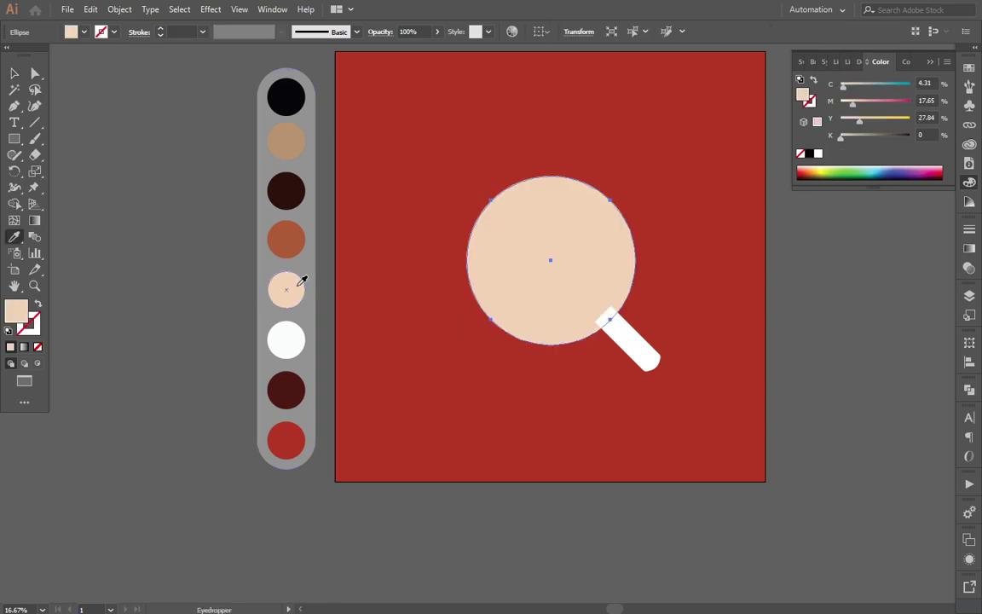
key(ctrl+z)
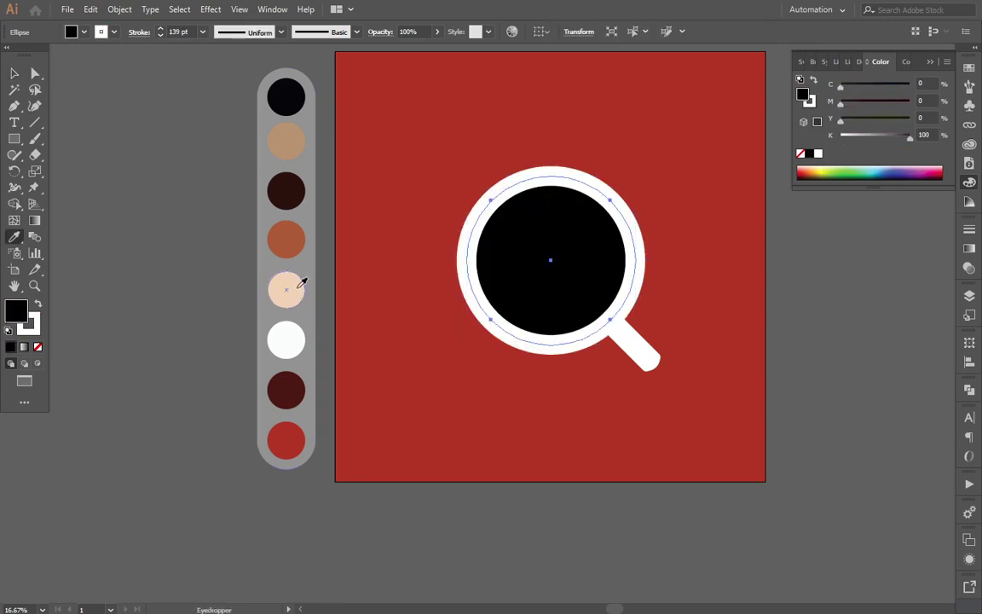
click(299, 286)
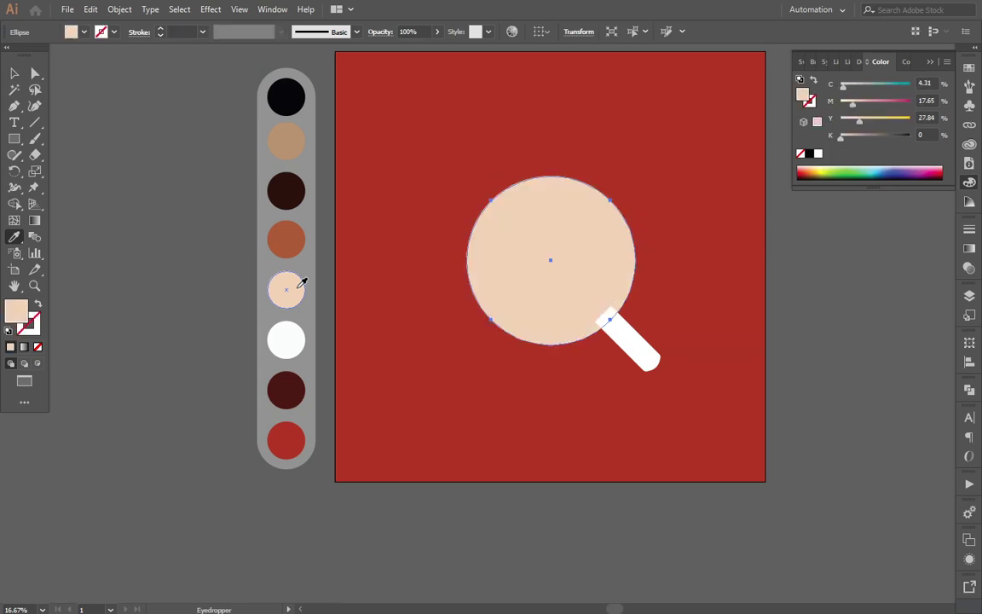
key(v)
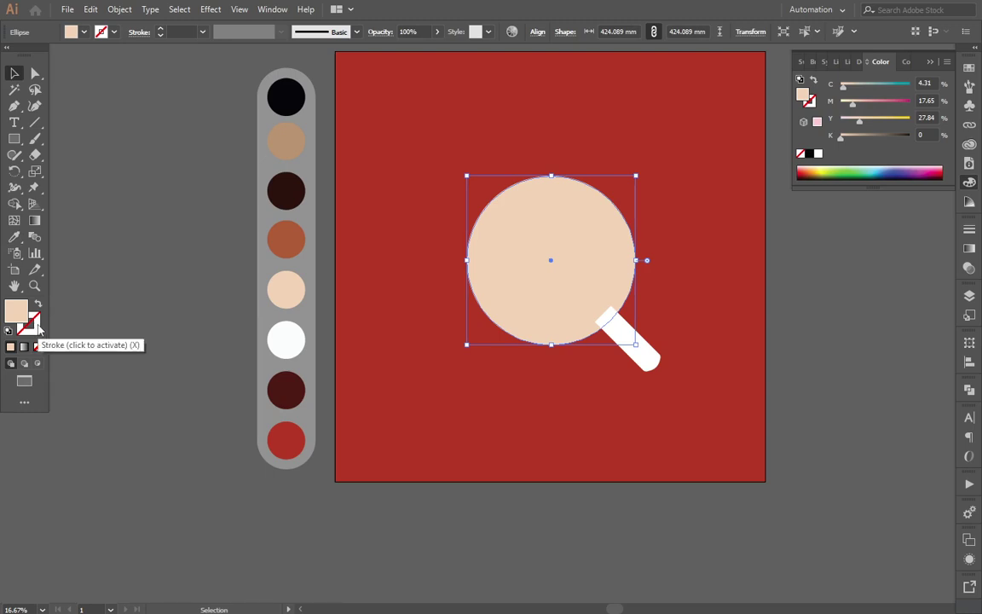
Step: Set the peach circle's outline colour to white
click(39, 328)
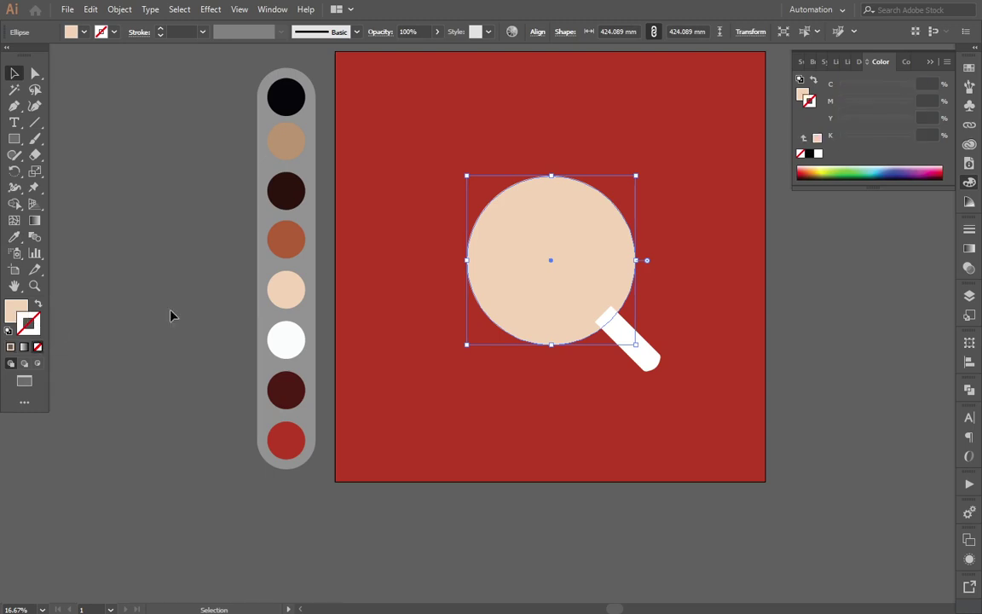
click(970, 228)
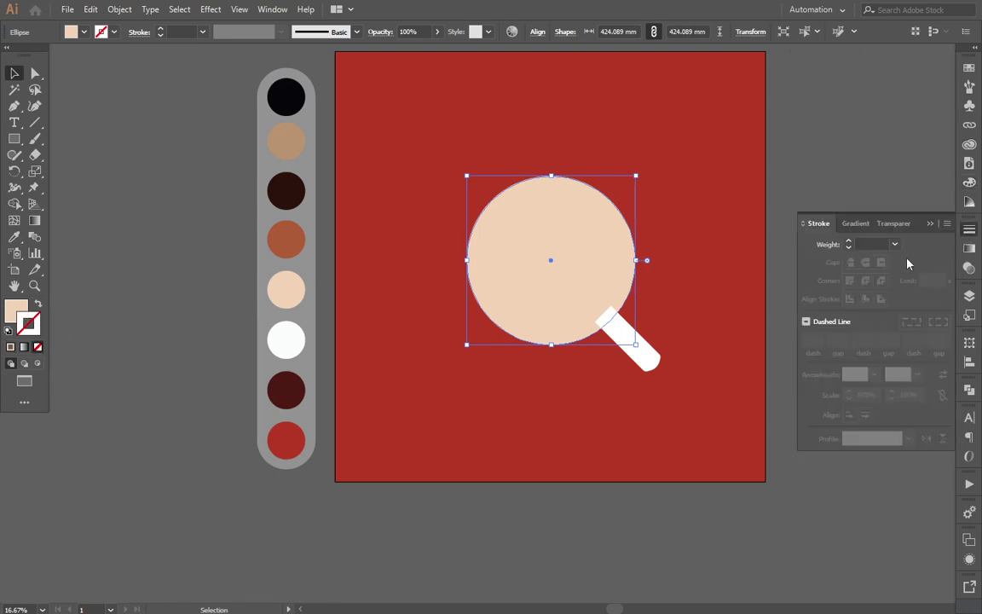
click(10, 346)
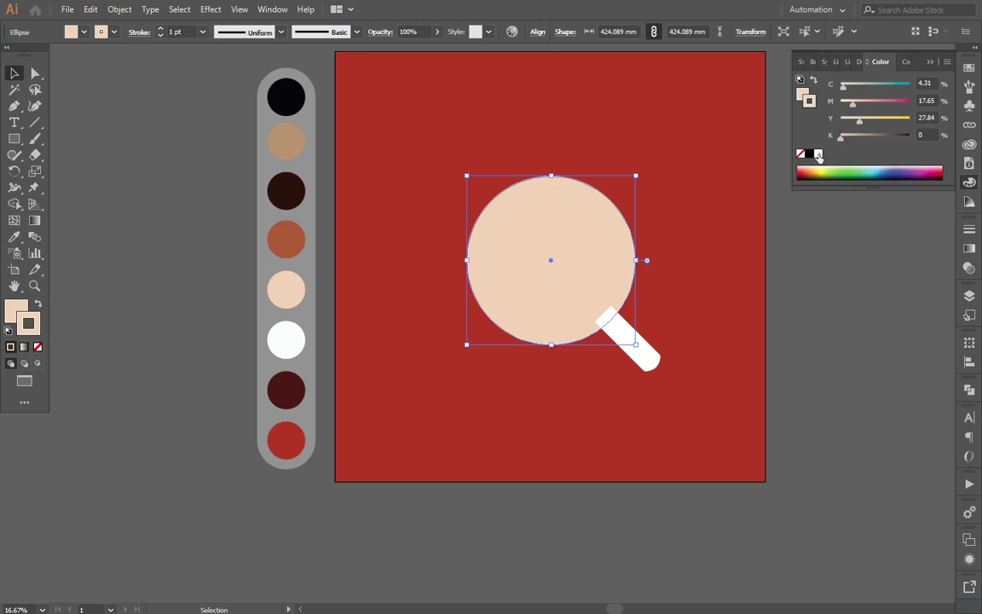
click(818, 154)
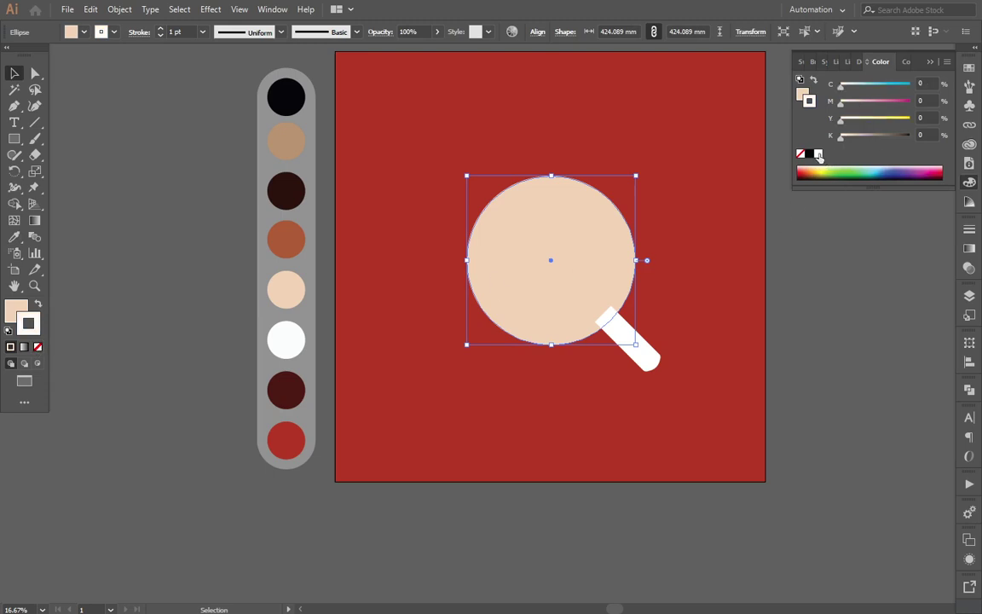
Step: Raise the white outline weight to roughly 140 pt
click(158, 32)
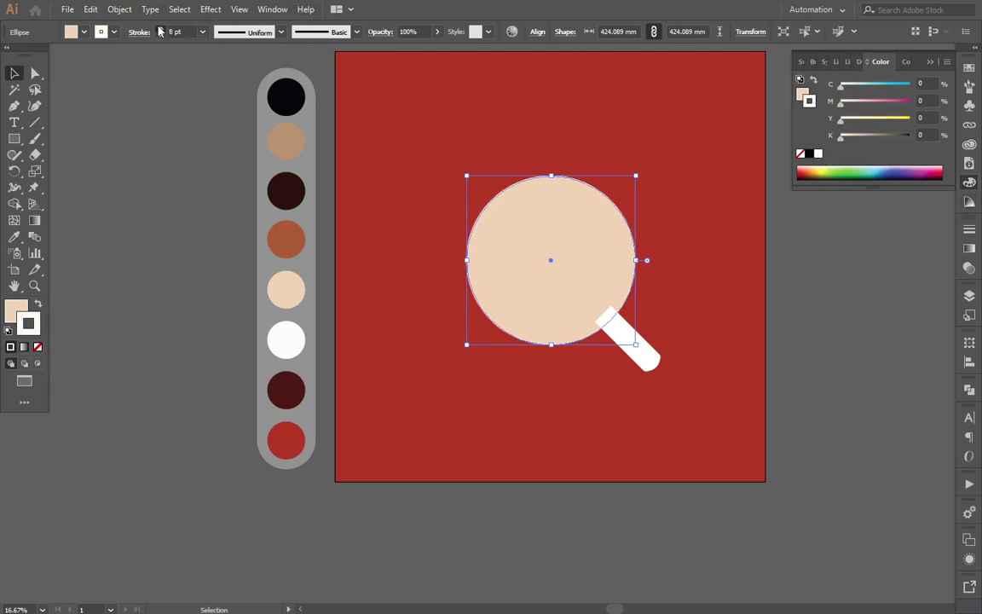
click(158, 31)
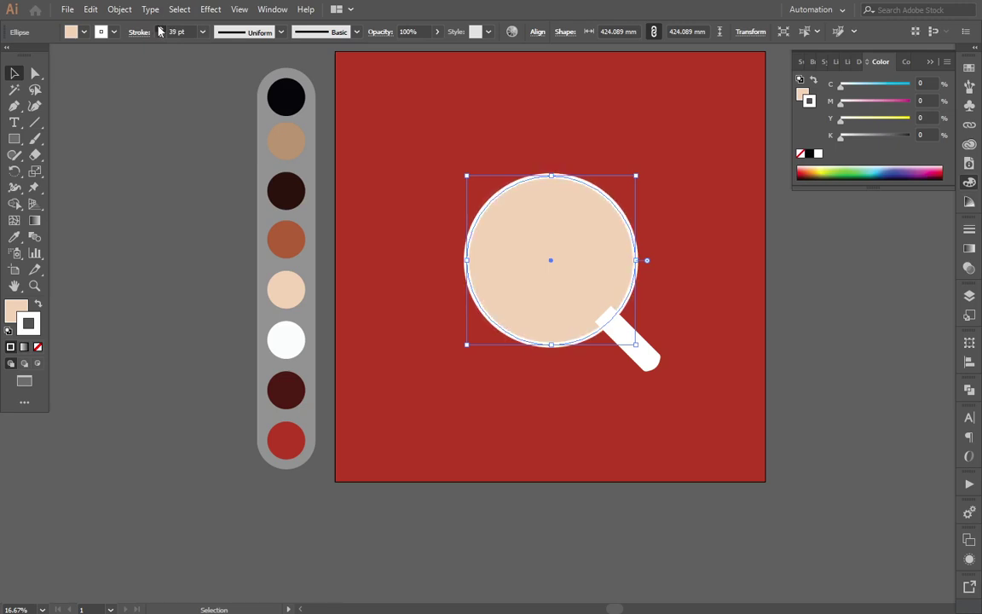
click(159, 32)
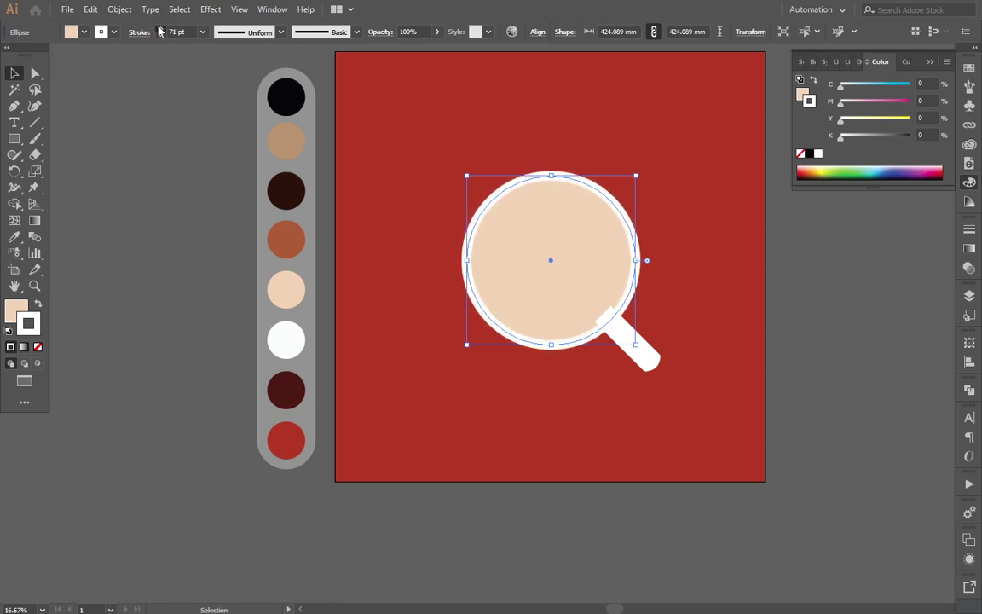
click(159, 32)
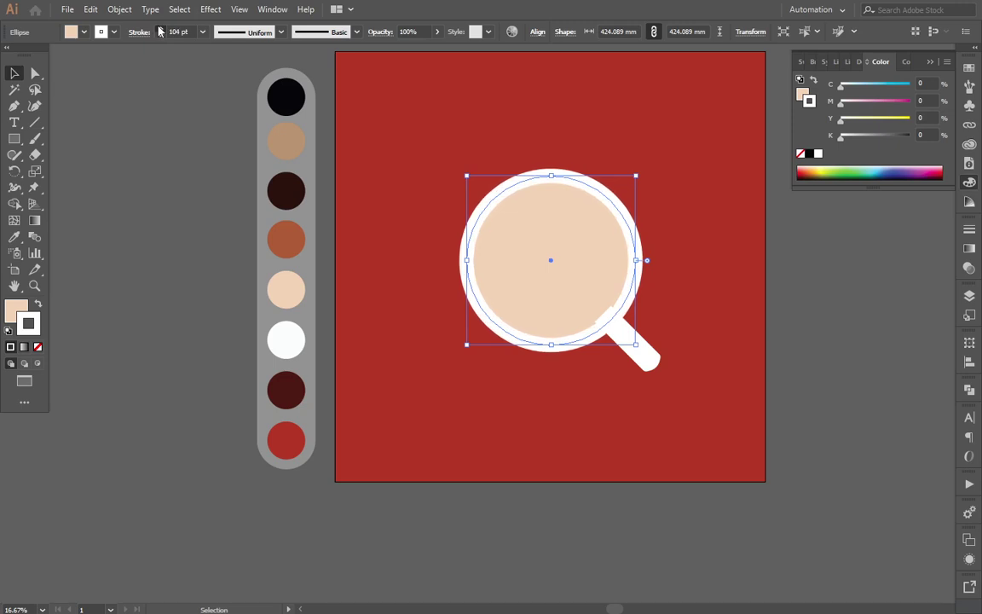
click(158, 32)
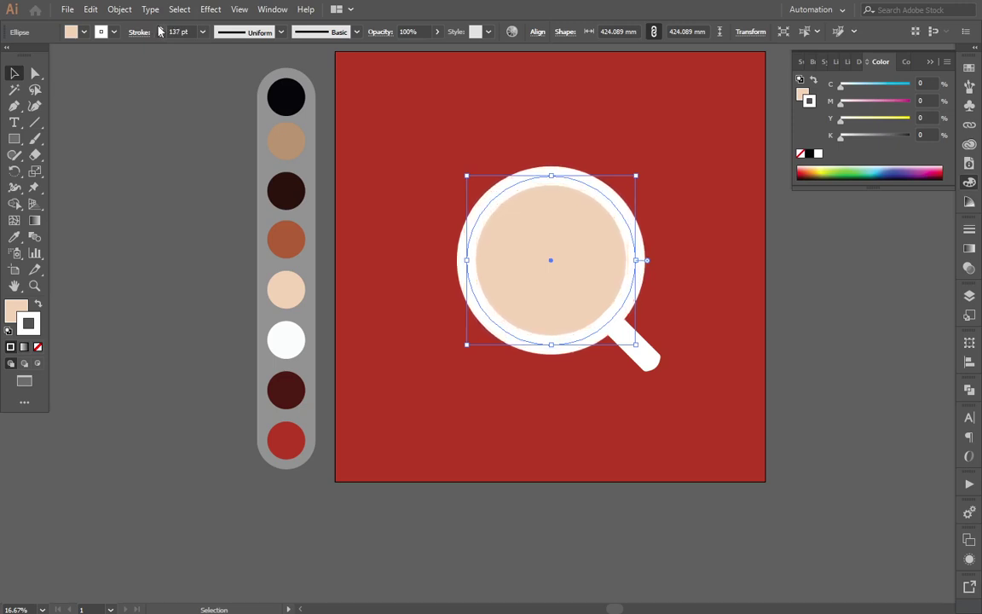
click(161, 29)
click(161, 30)
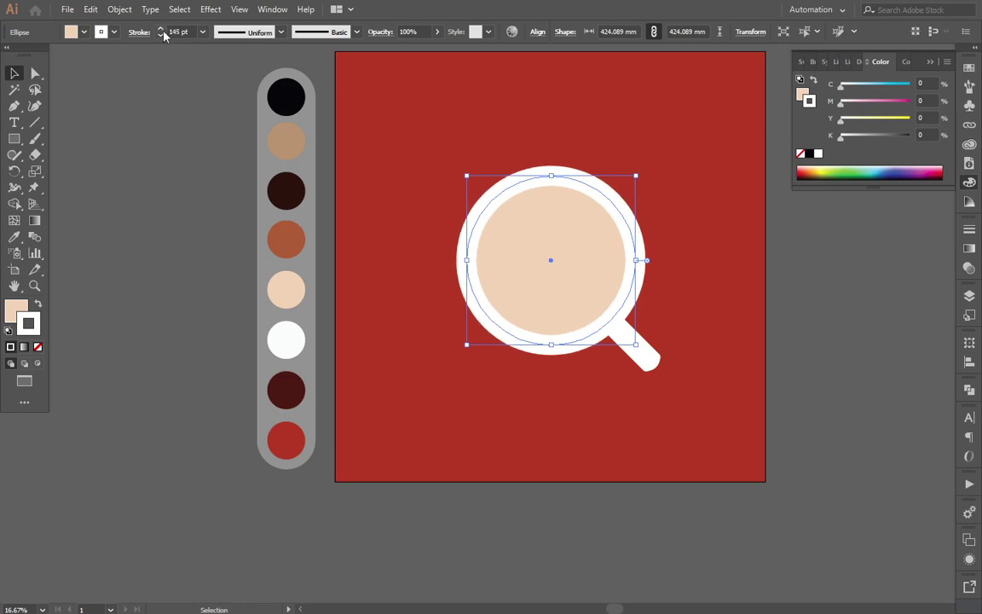
click(164, 35)
click(163, 35)
click(164, 35)
click(163, 35)
click(164, 35)
click(164, 35)
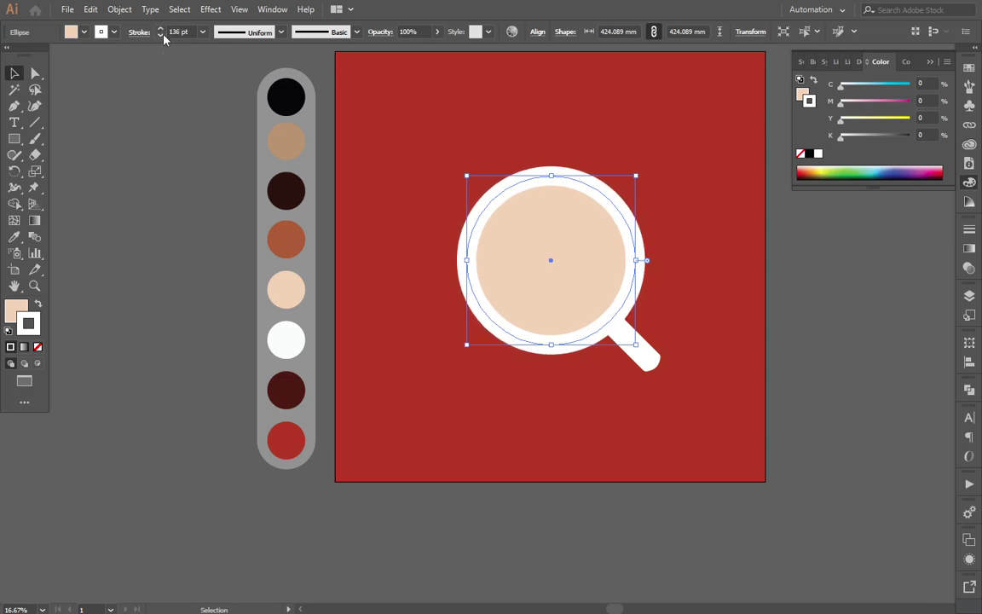
click(138, 244)
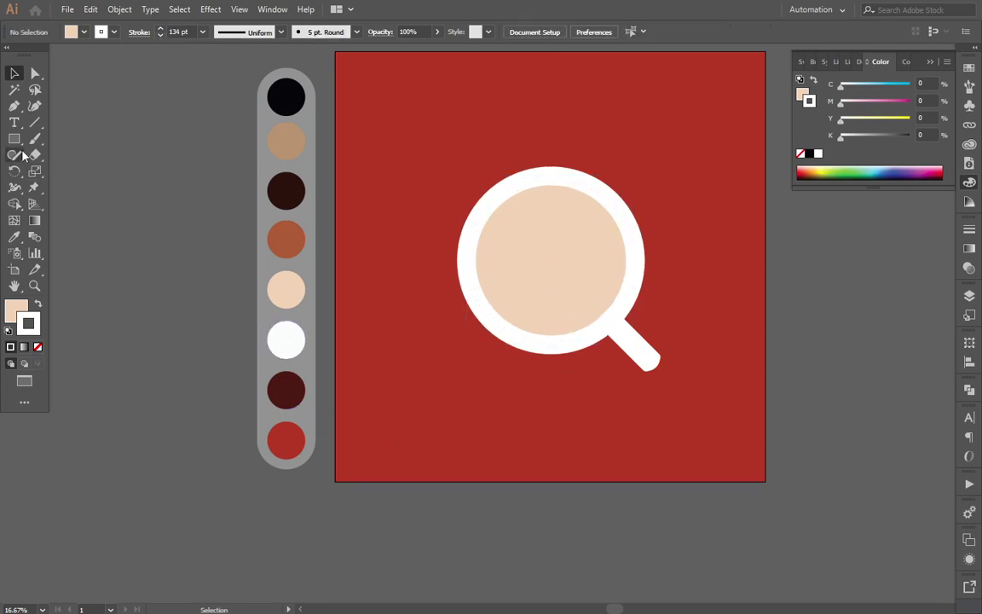
Step: Draw a 336.521 mm circle centred inside the cream rim and remove its outline
drag(14, 138, 61, 174)
click(60, 172)
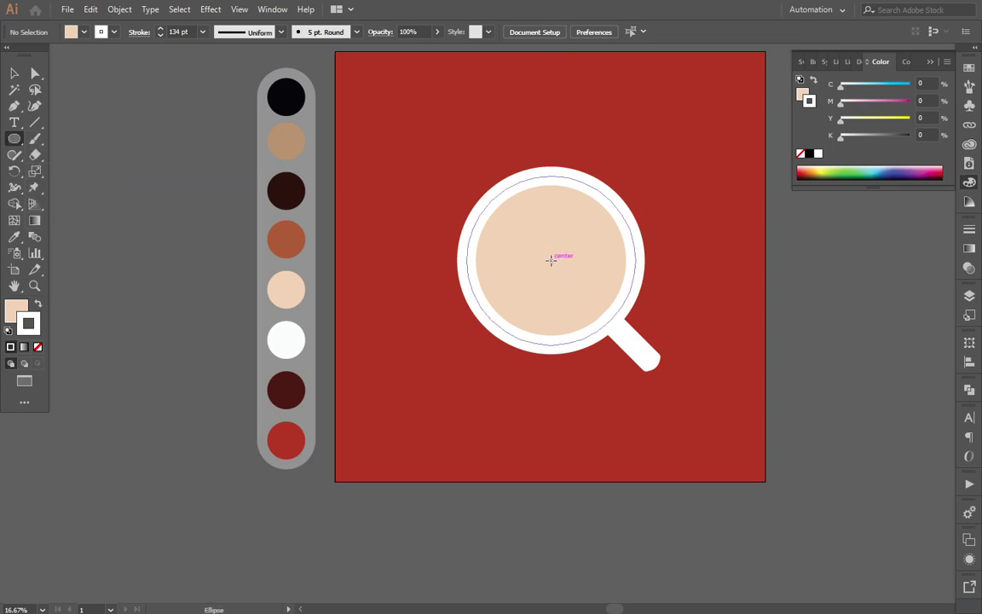
drag(551, 260, 582, 324)
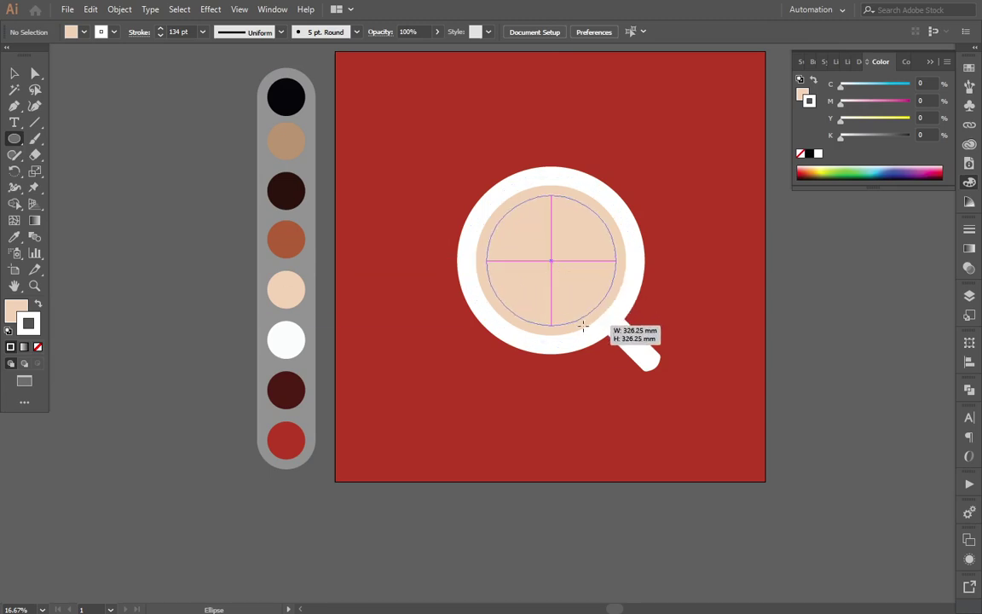
drag(582, 324, 583, 326)
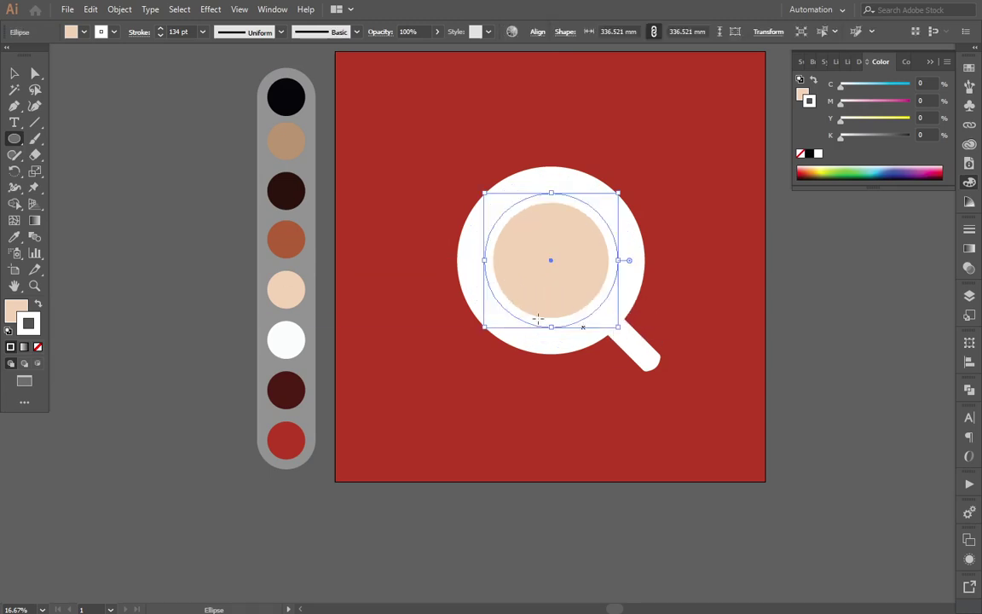
click(37, 347)
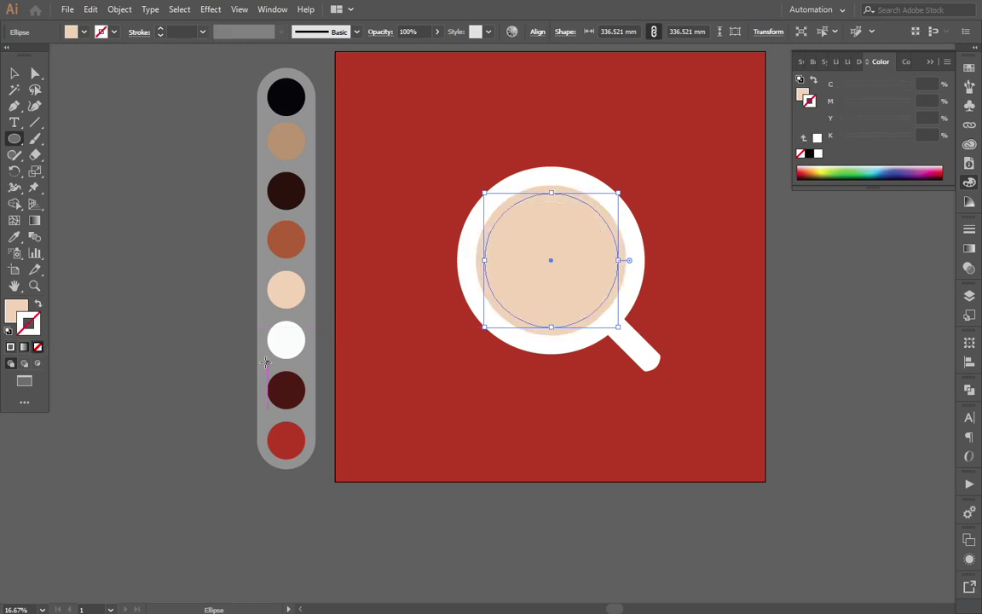
key(v)
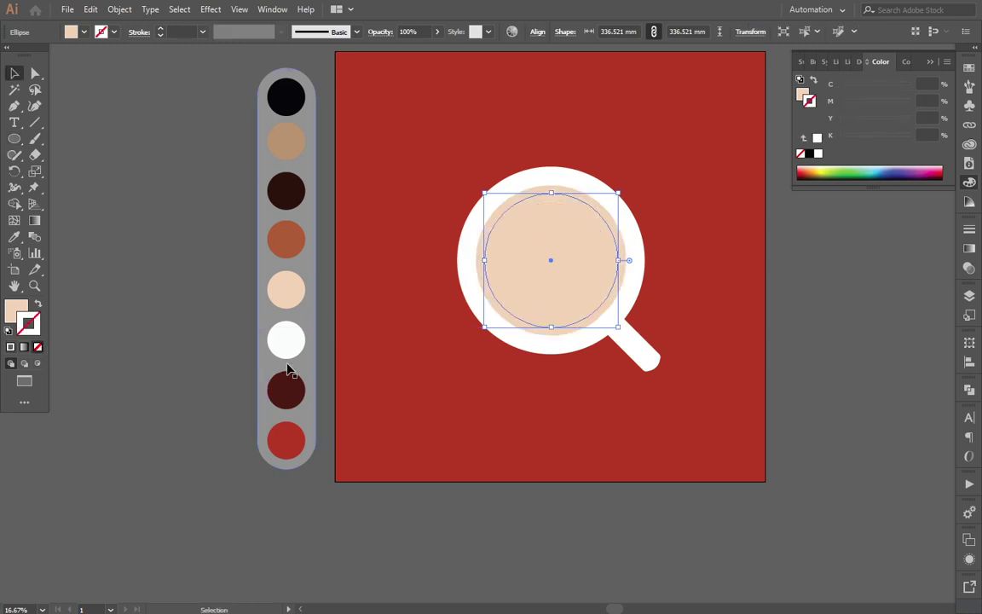
key(i)
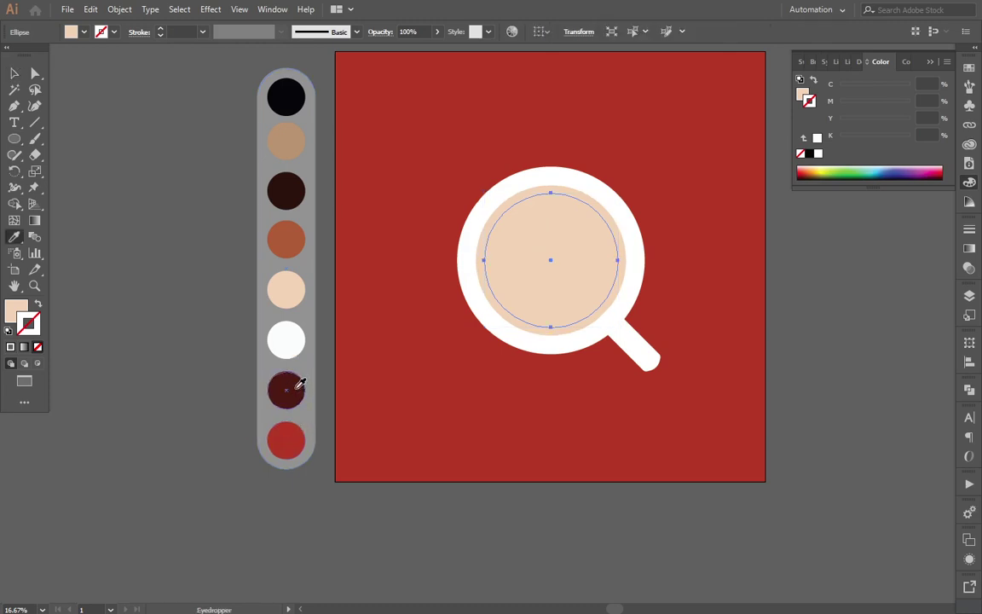
Step: Fill the inner circle with the palette's orange-brown crema colour
click(297, 232)
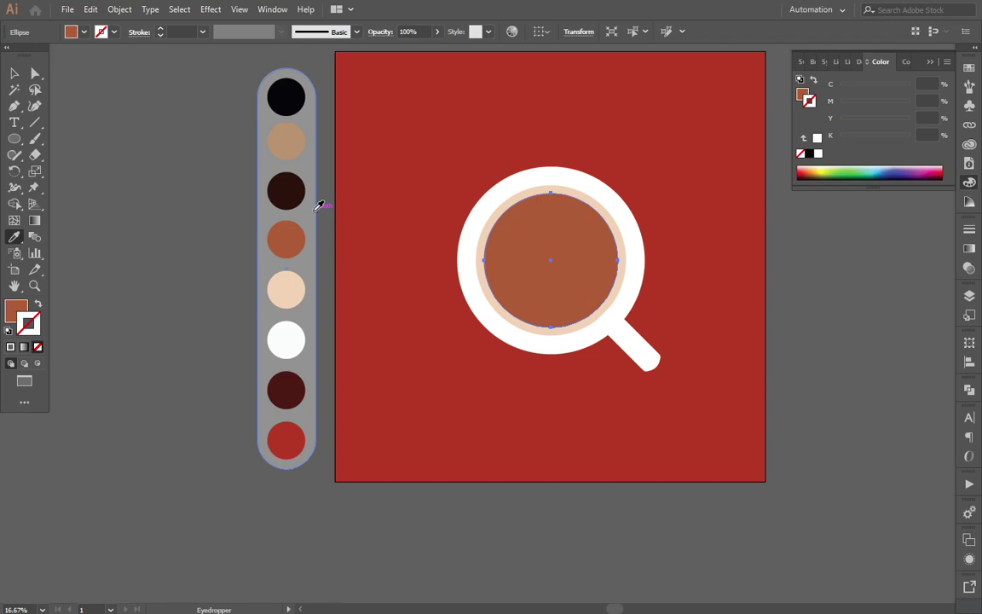
key(v)
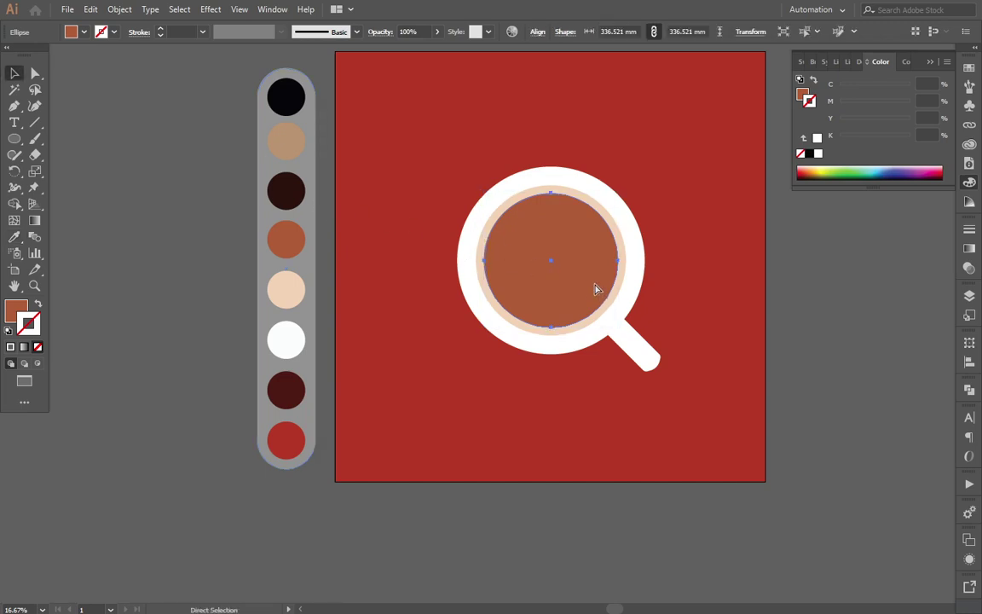
key(v)
Step: Reselect the orange-brown circle and scale a copy down to 299.876 mm
key(a)
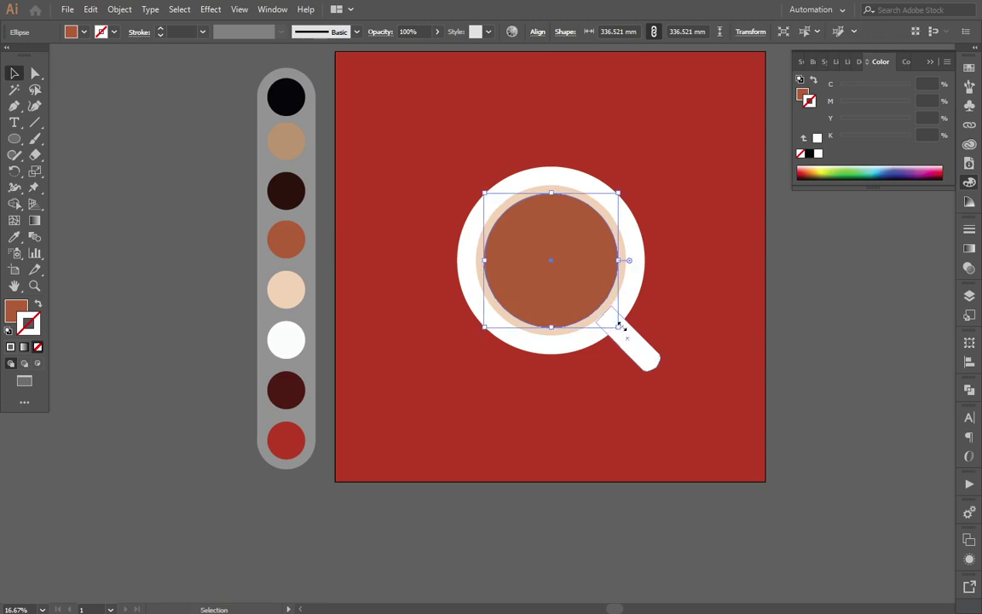
drag(620, 341, 611, 318)
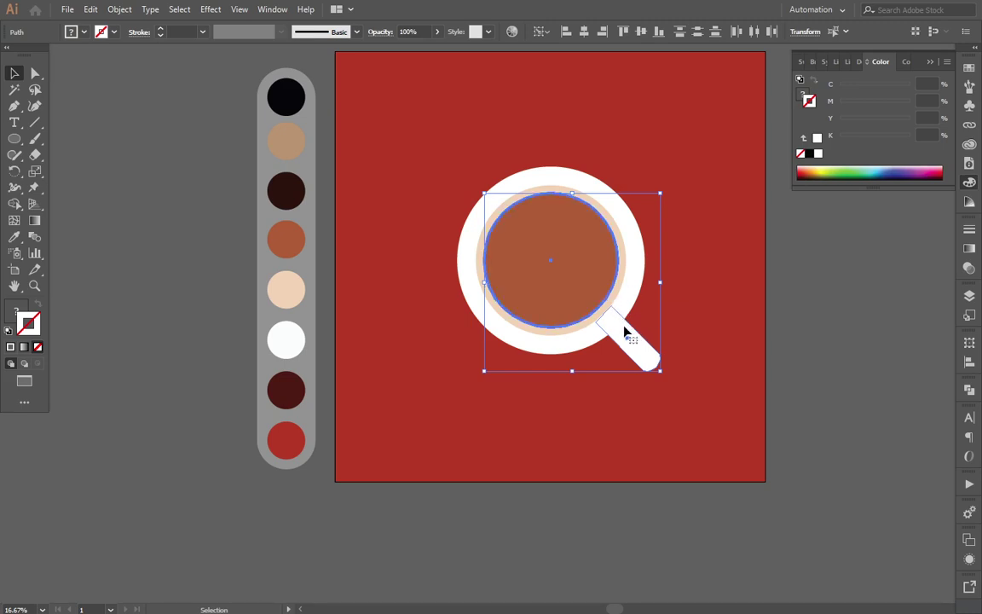
click(786, 396)
click(603, 303)
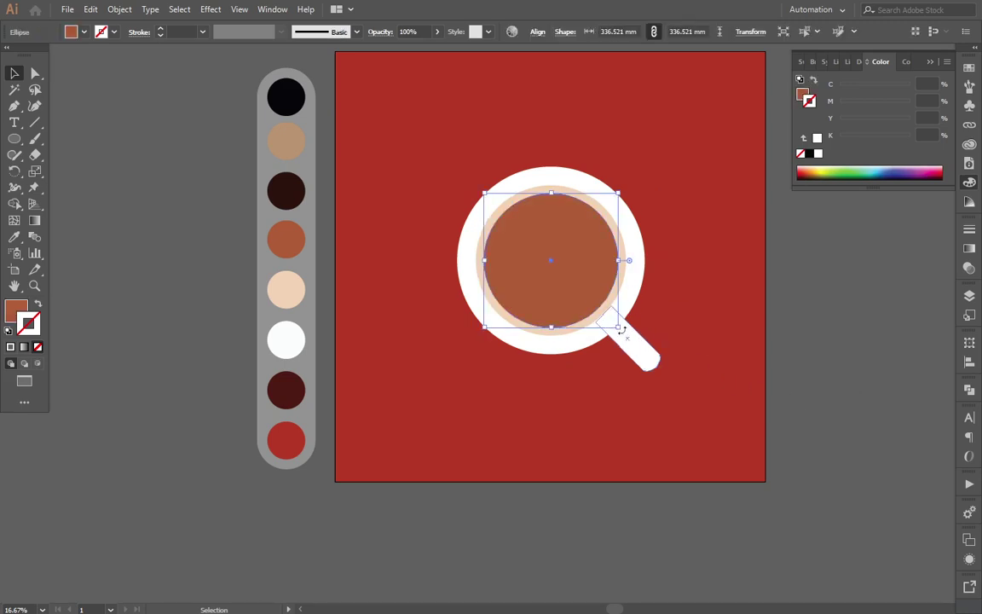
drag(621, 329, 613, 319)
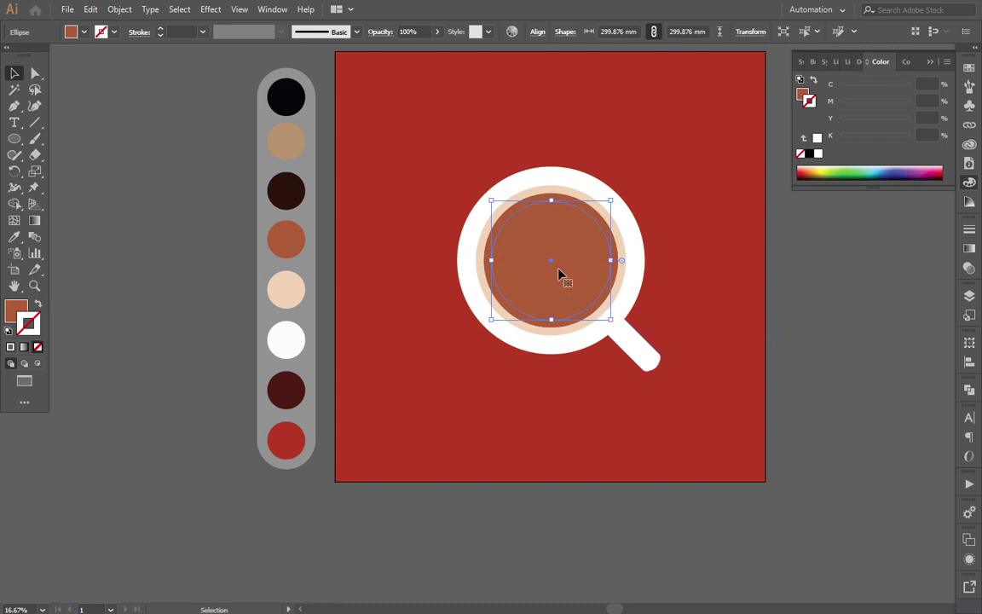
Step: Fill the smaller copied circle with the palette's dark coffee brown and collapse the Color panel
key(i)
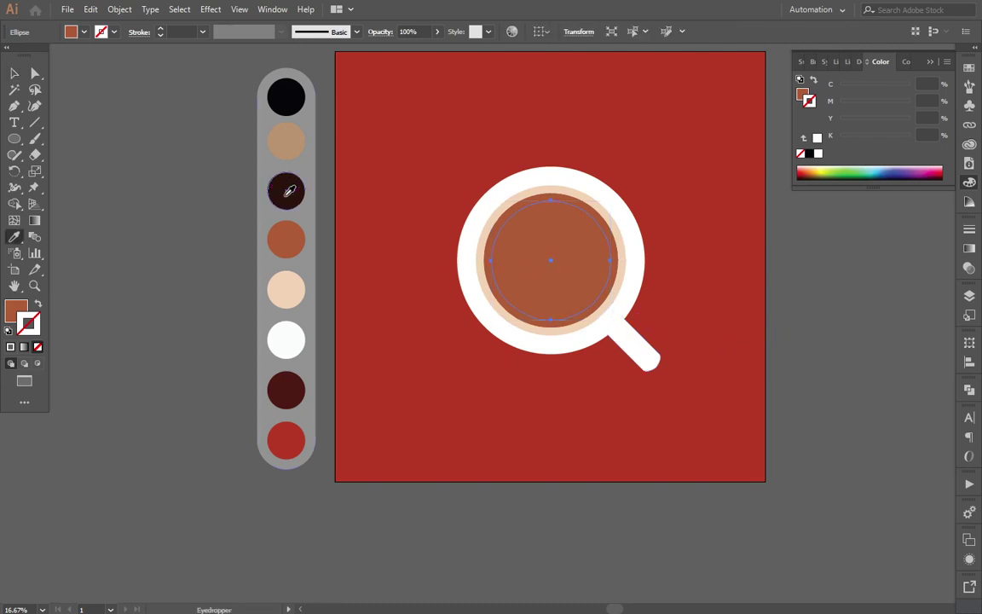
click(290, 191)
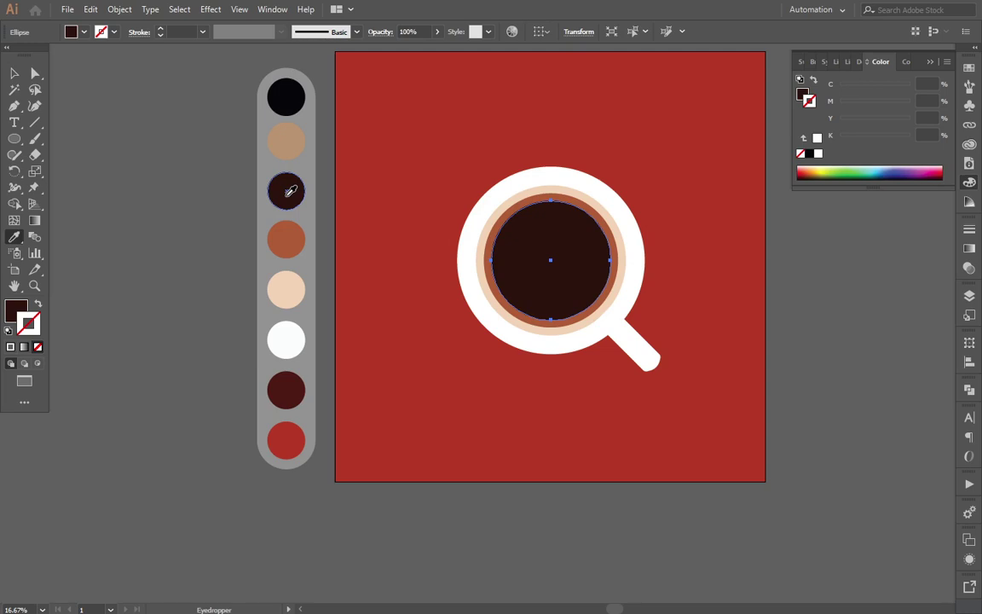
click(833, 62)
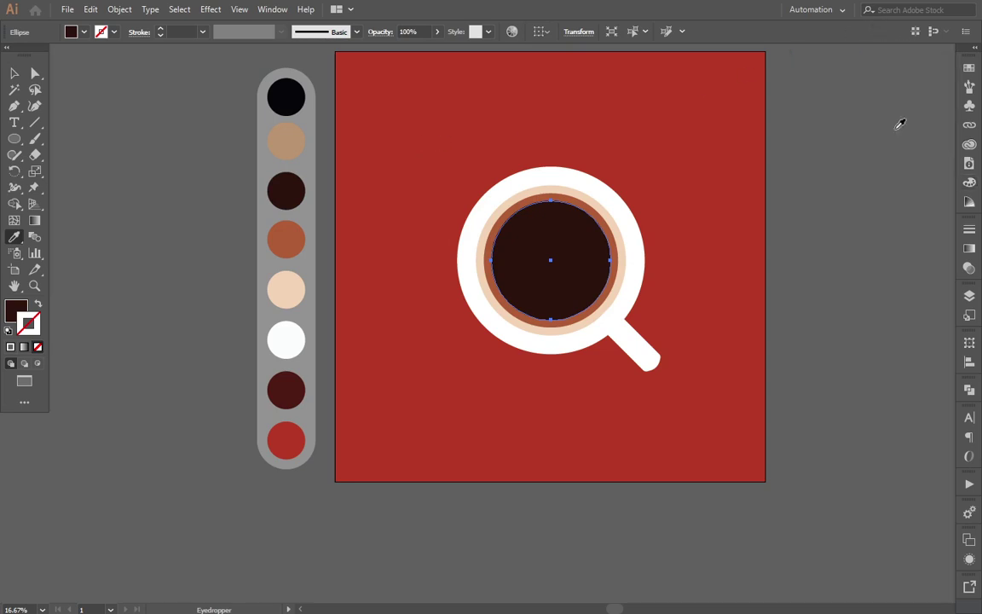
scroll(866, 230, up, 2)
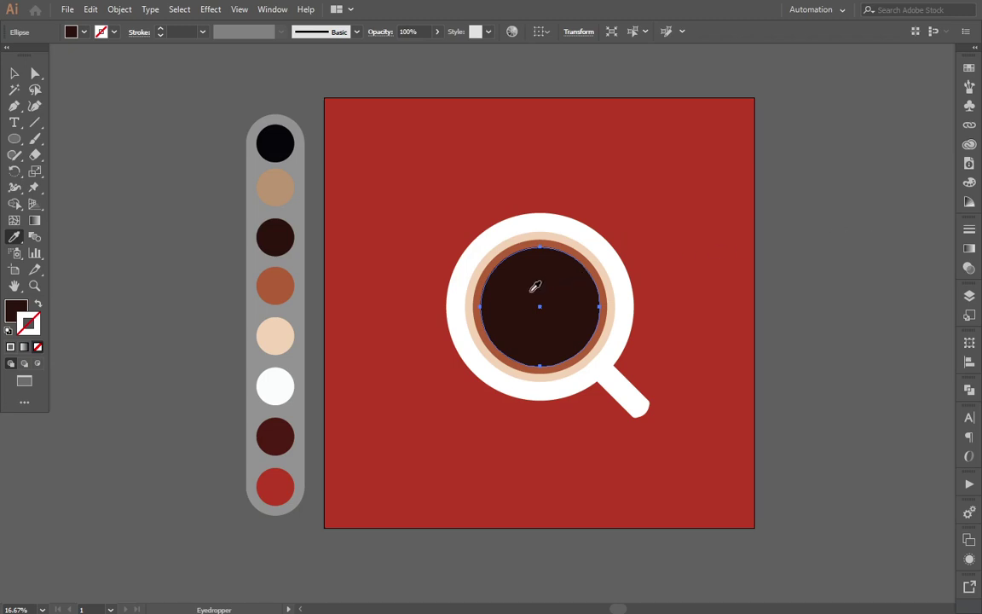
key(v)
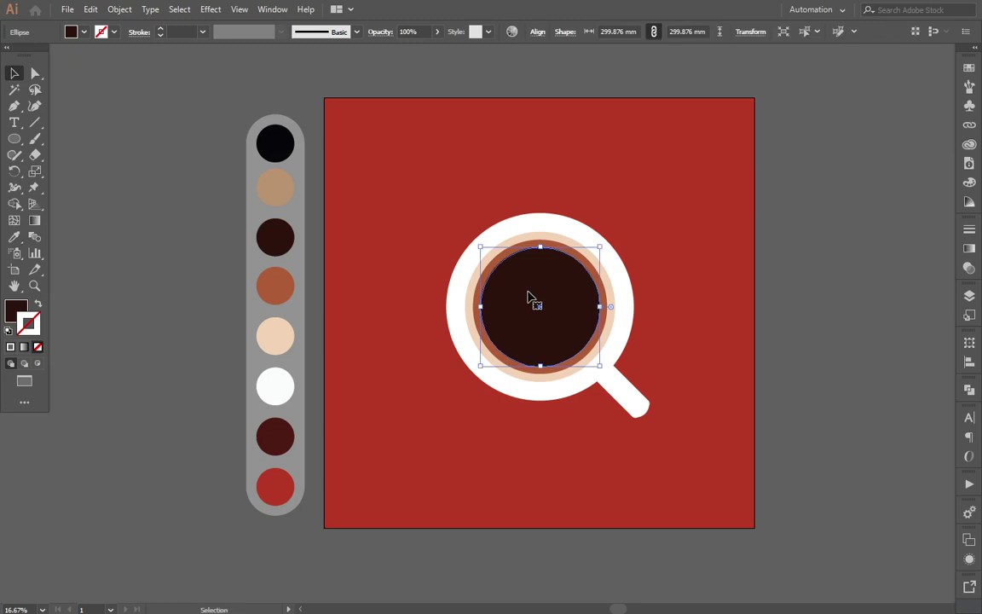
key(a)
click(482, 307)
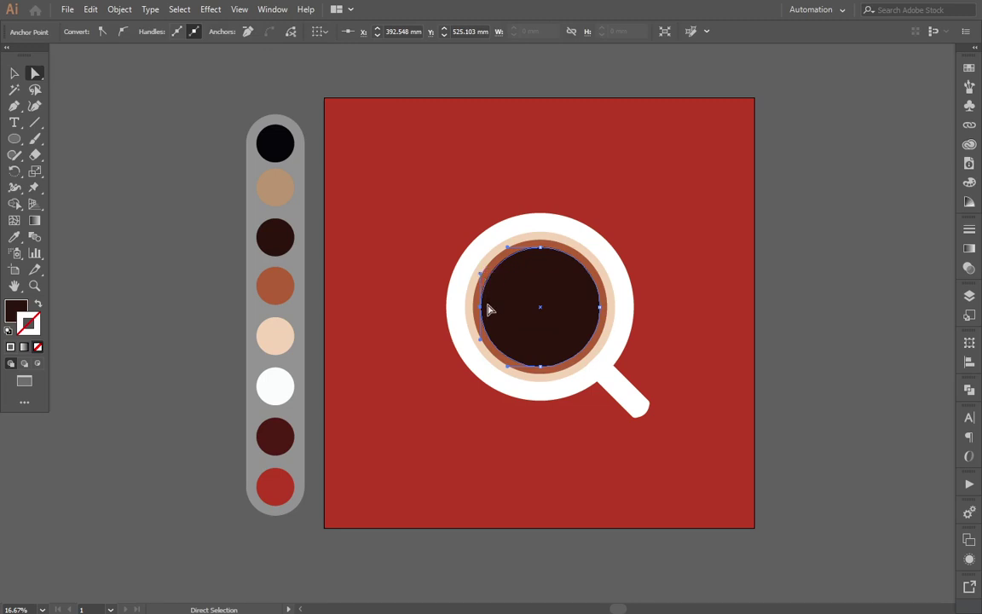
key(p)
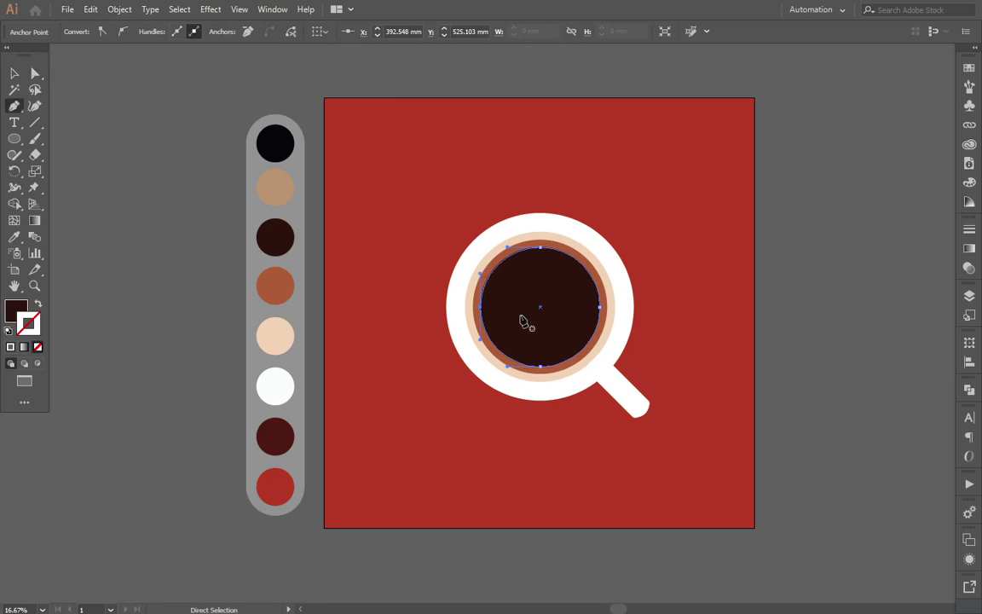
scroll(523, 320, up, 1)
scroll(523, 321, up, 1)
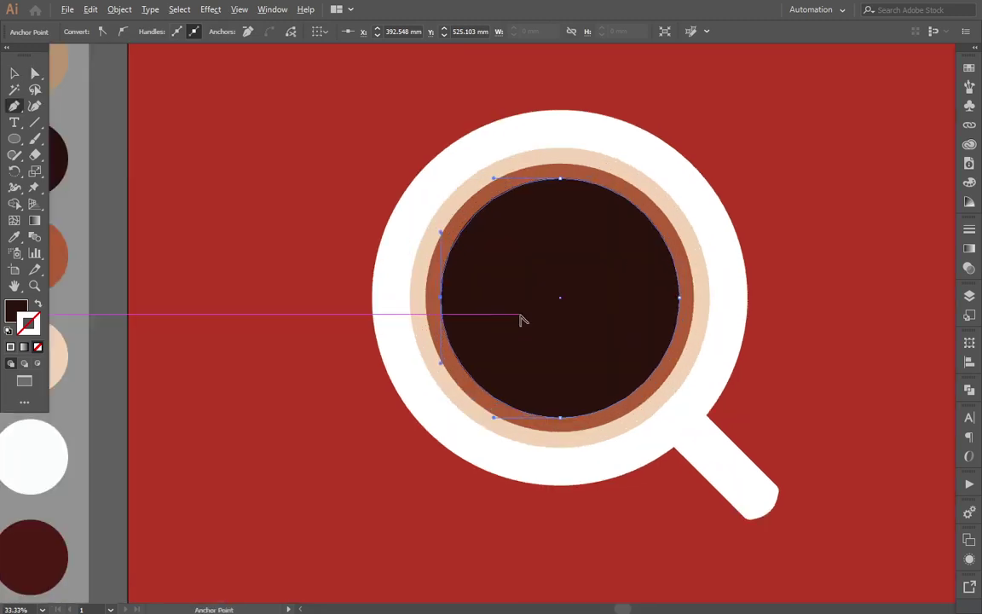
click(461, 367)
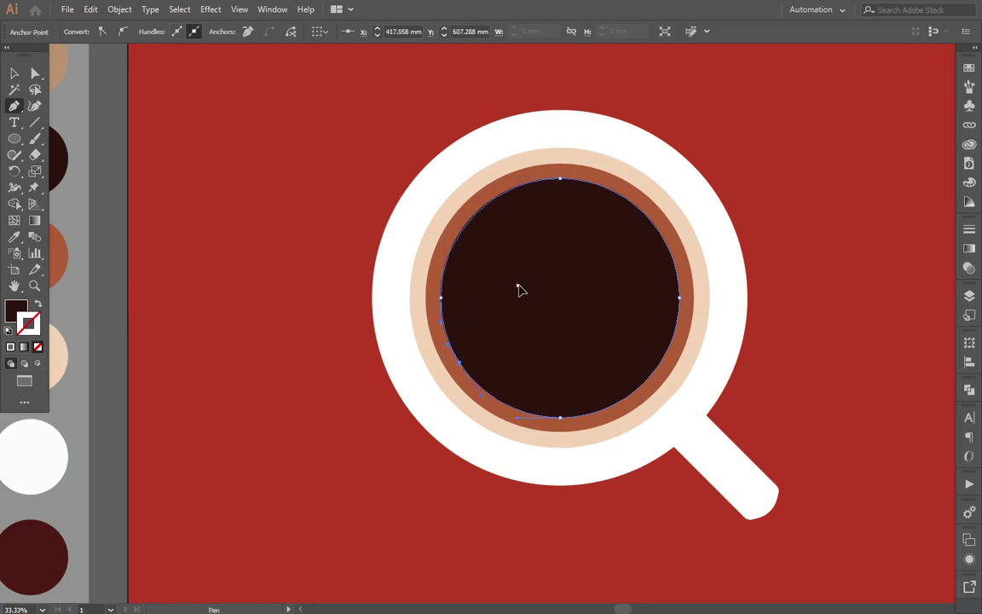
ctrl+click(516, 342)
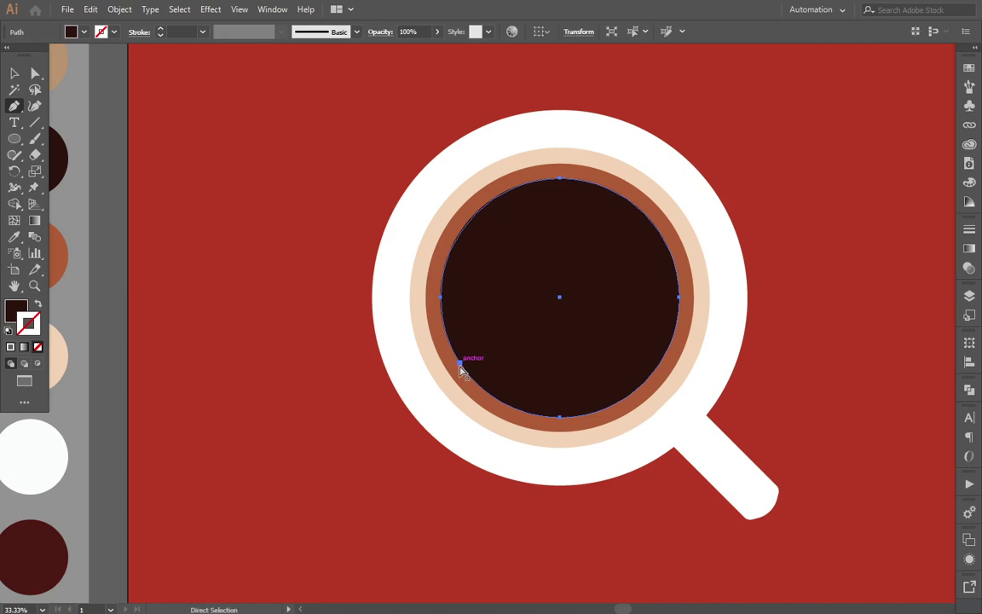
key(ctrl+z)
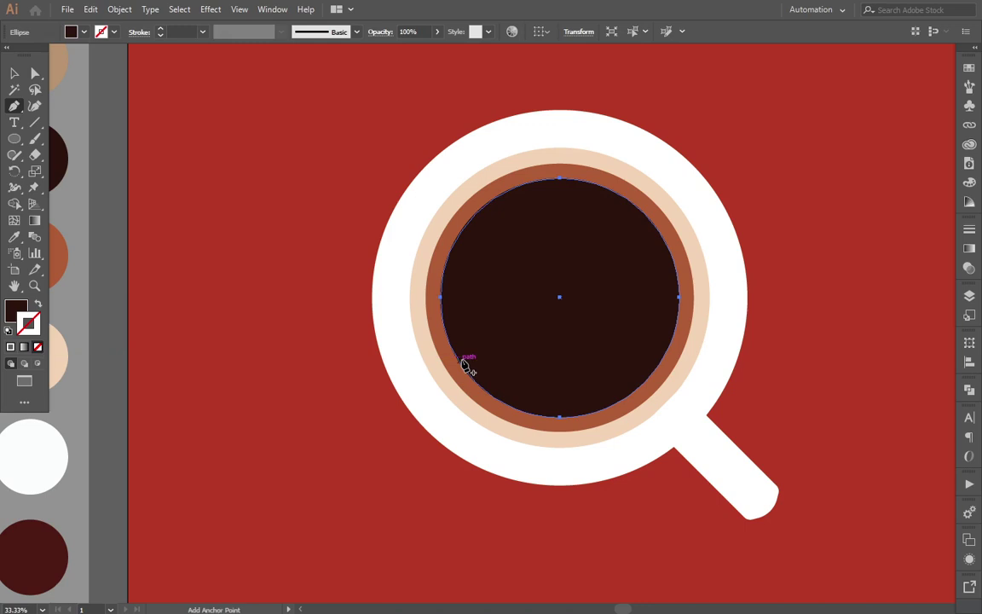
click(464, 365)
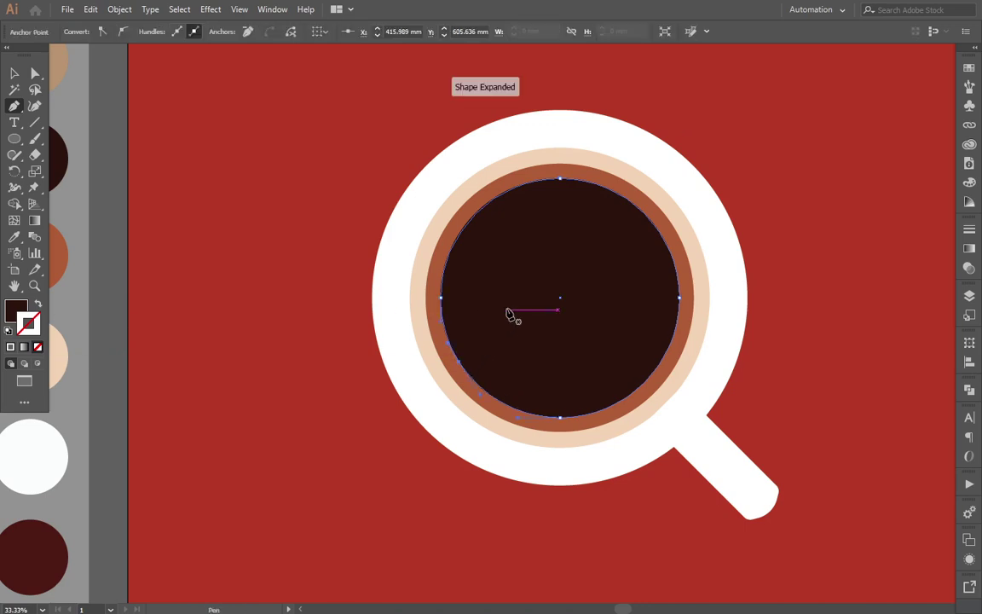
key(ctrl+z)
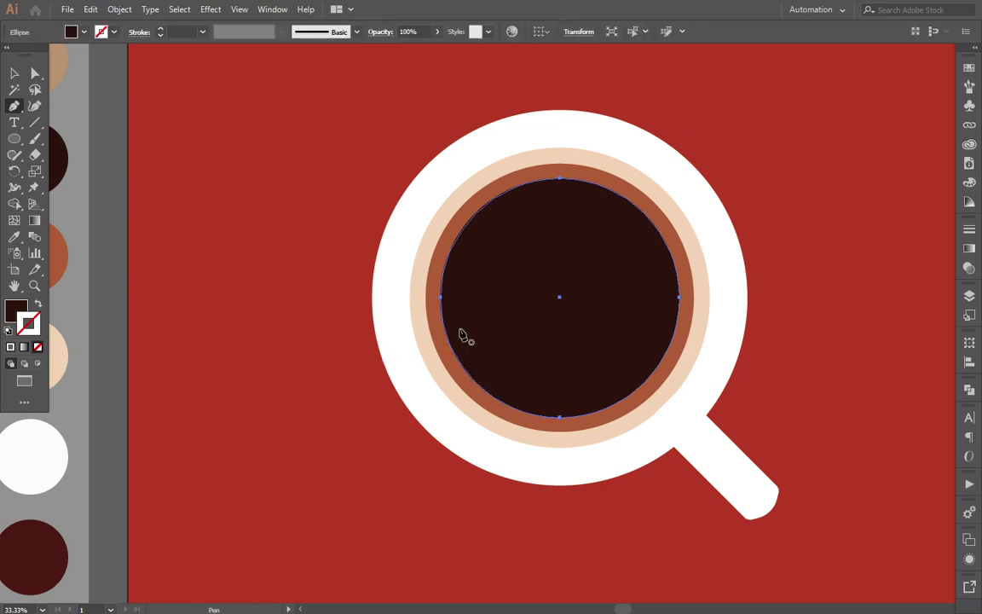
key(a)
click(443, 297)
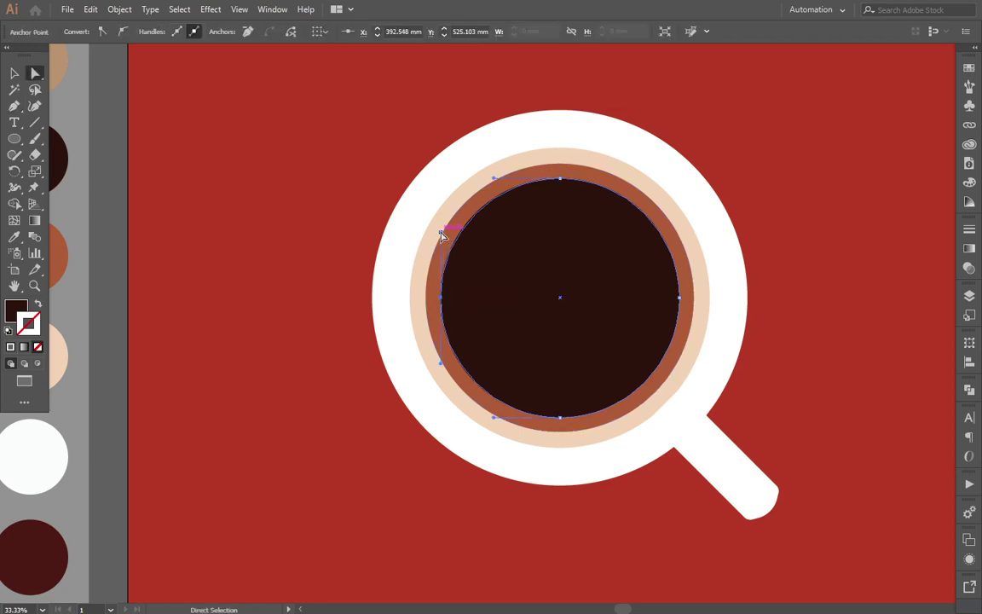
Step: Try dragging the coffee circle's anchors, then undo the distortion back to a round circle
drag(441, 232, 442, 270)
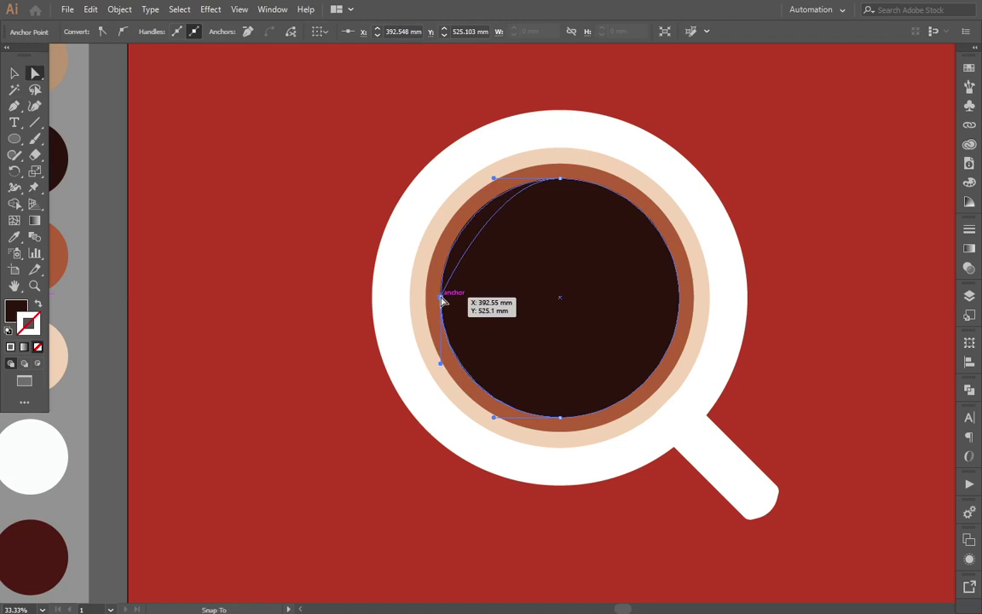
drag(442, 297, 442, 295)
mouse_move(493, 182)
mouse_down()
mouse_move(511, 190)
mouse_move(529, 228)
mouse_up()
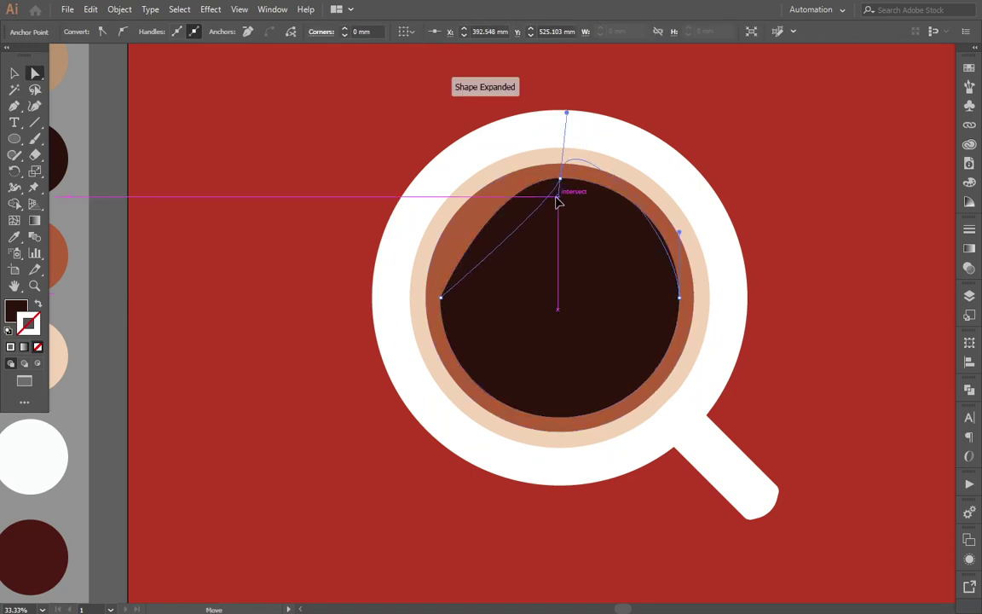
key(ctrl+z)
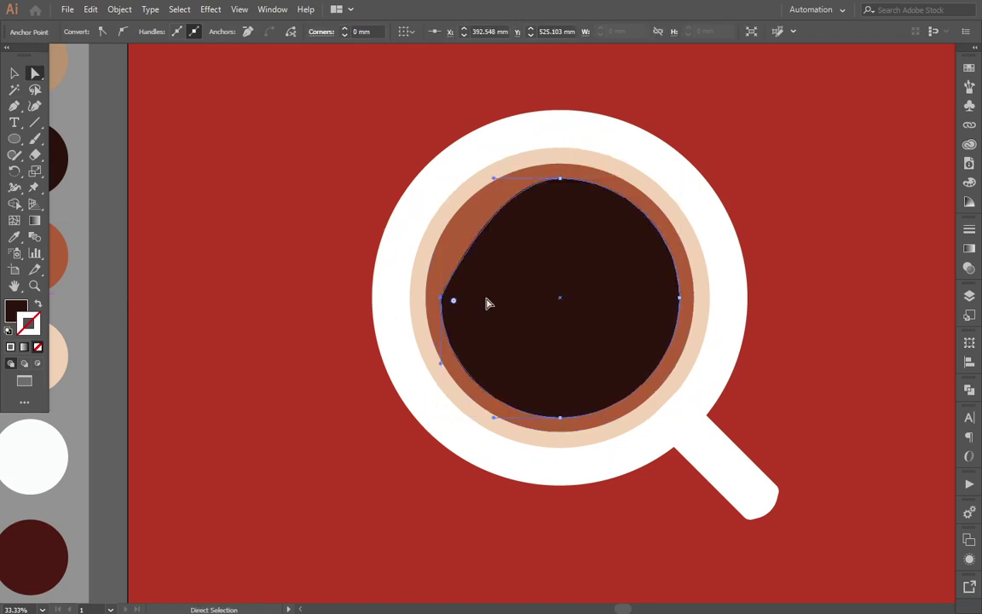
key(ctrl+z)
key(ctrl+z)
Step: Use the Pen tool to add anchor points on the coffee circle's left and upper-right edges
key(p)
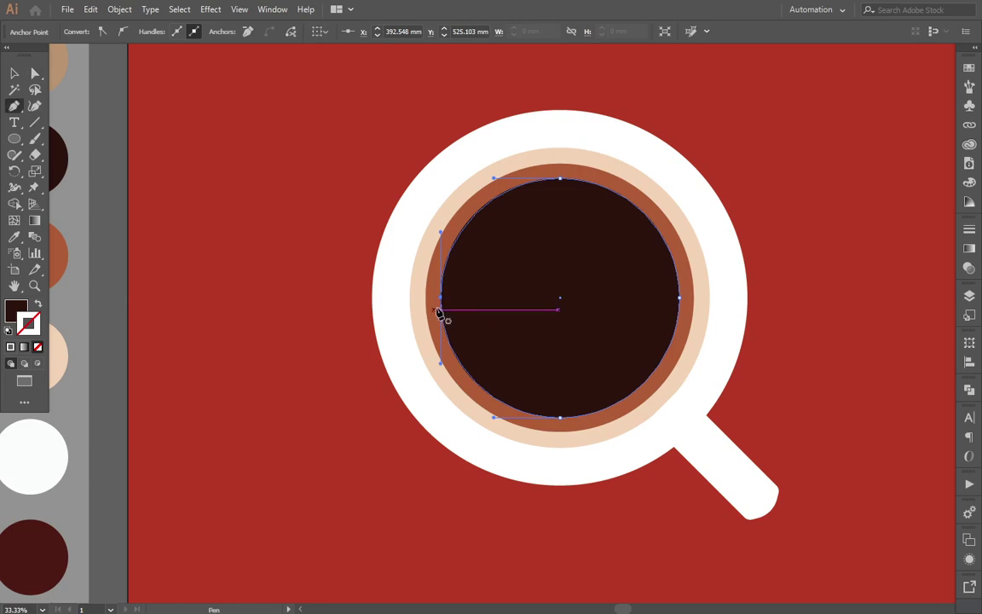
scroll(445, 309, up, 1)
scroll(445, 314, up, 1)
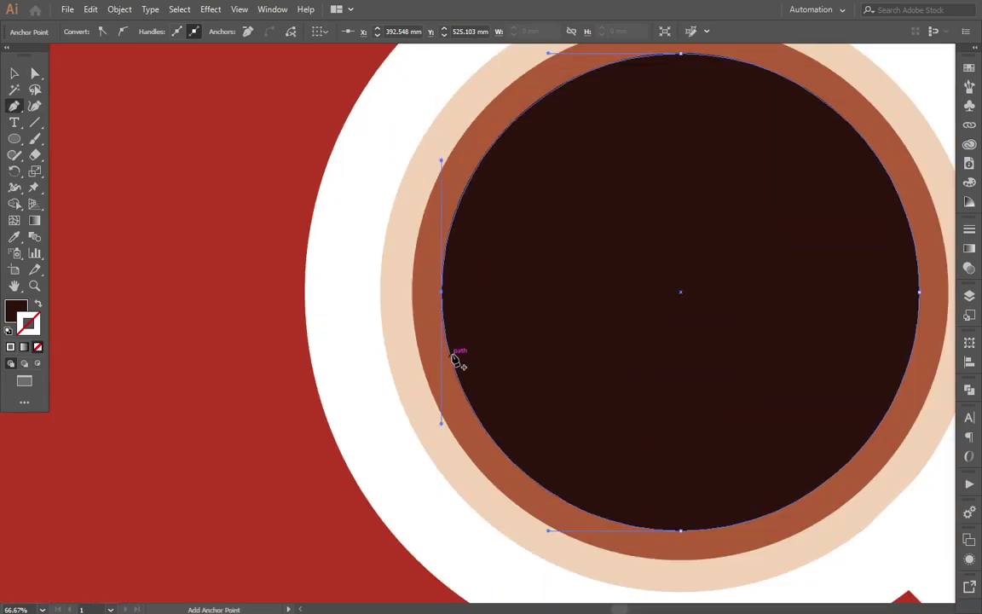
click(444, 327)
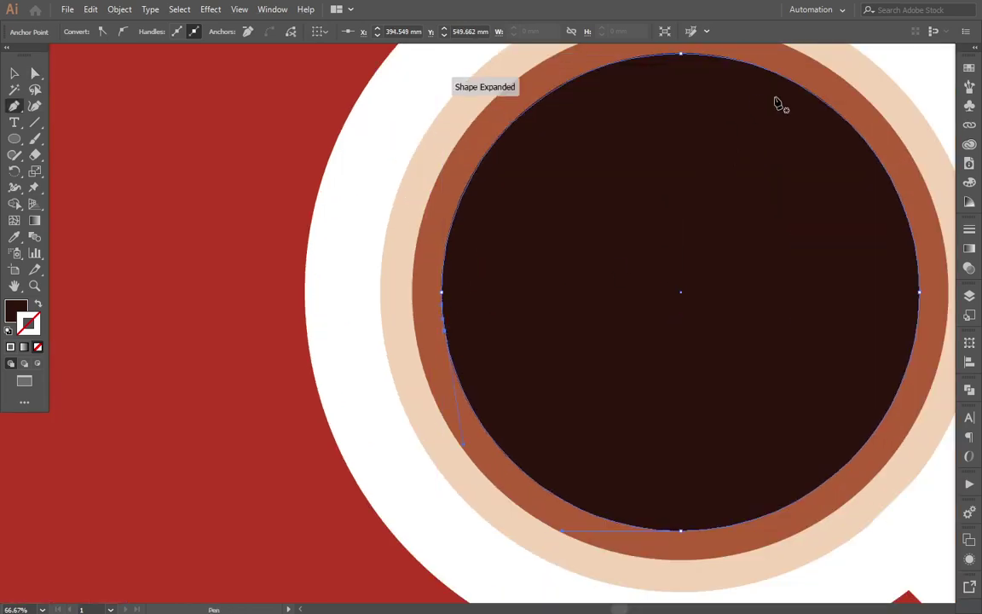
click(811, 96)
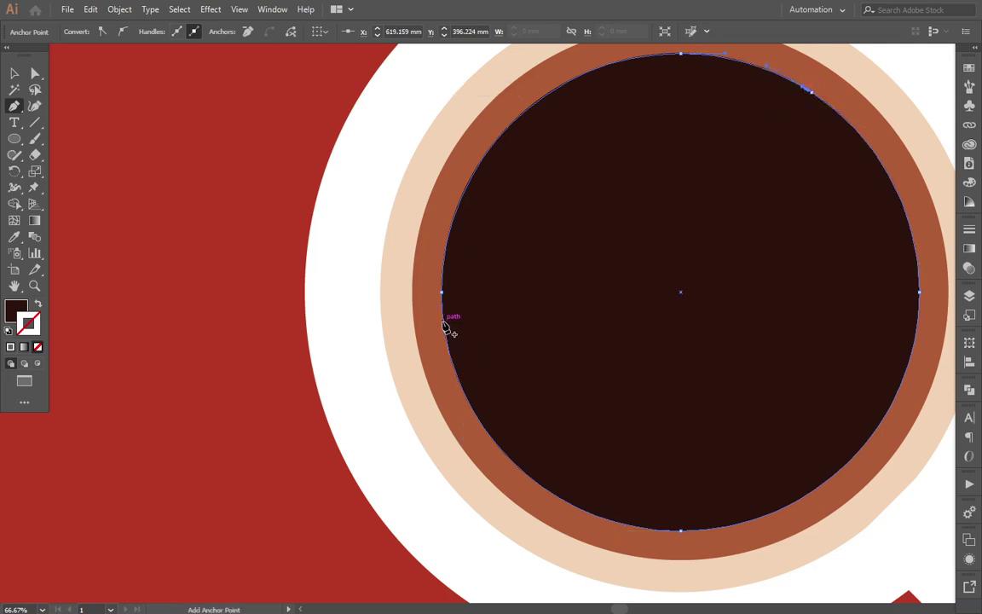
key(a)
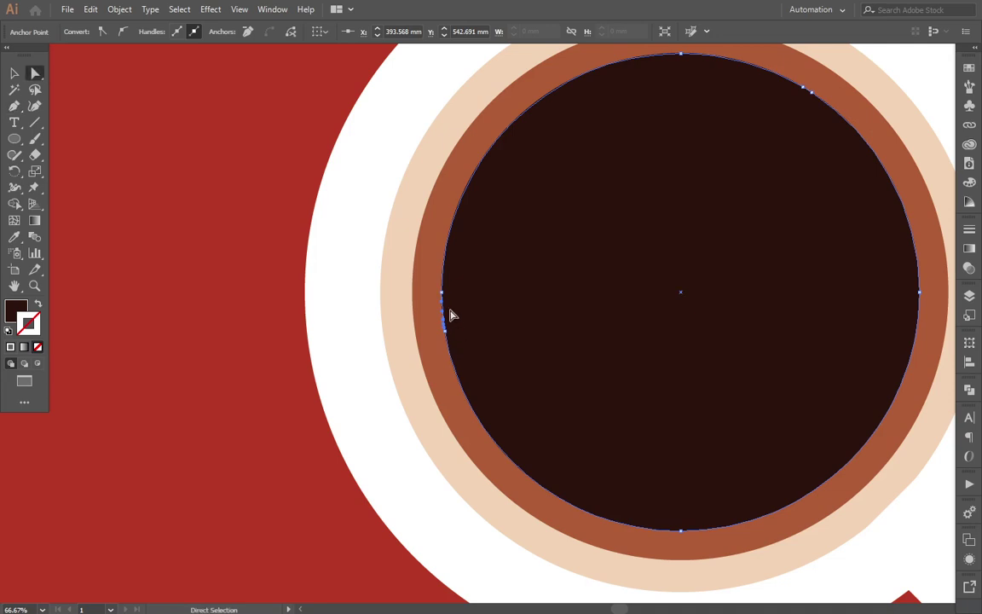
scroll(450, 312, down, 1)
click(446, 303)
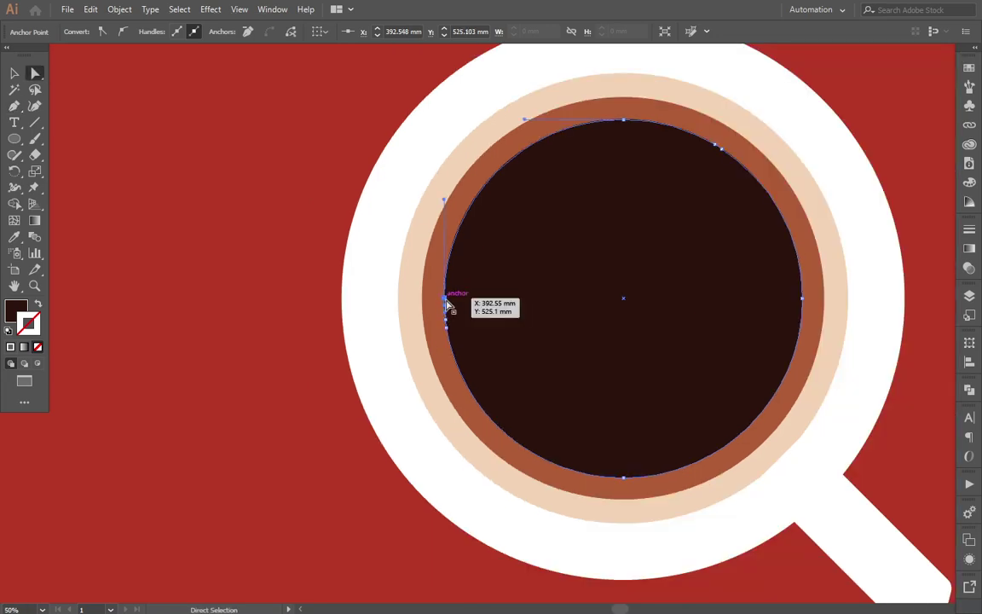
Step: Drag the coffee circle's left and top anchors to carve an S-shaped notch
drag(450, 299, 491, 270)
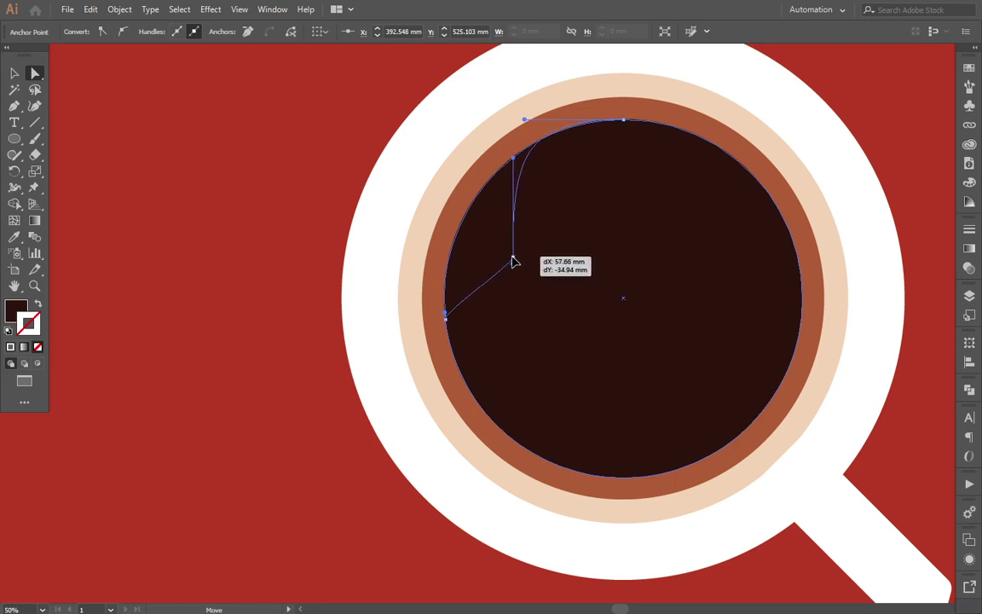
mouse_move(490, 273)
mouse_down()
mouse_move(512, 261)
mouse_move(540, 291)
mouse_move(537, 277)
mouse_up()
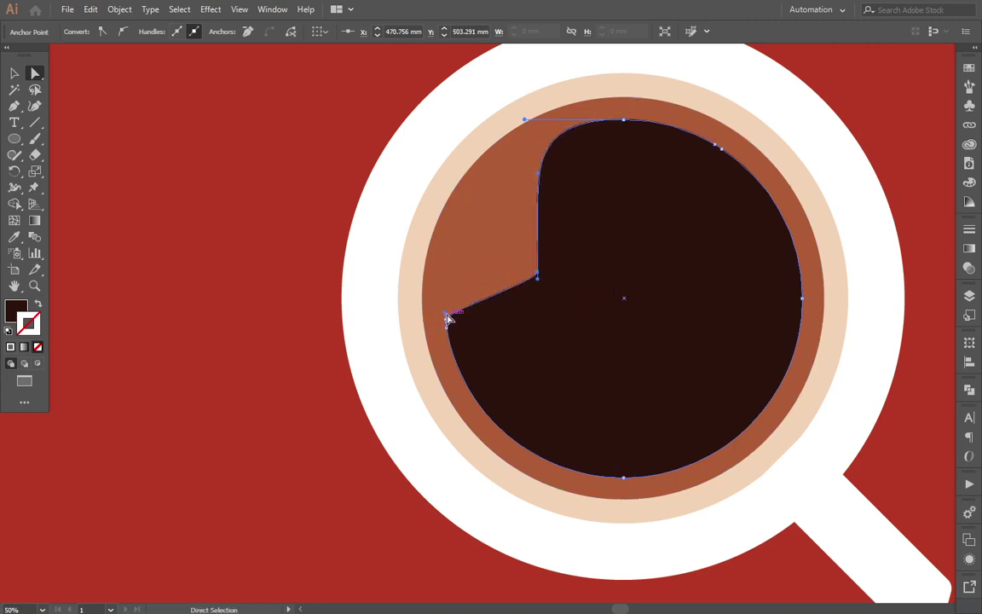
drag(449, 318, 454, 299)
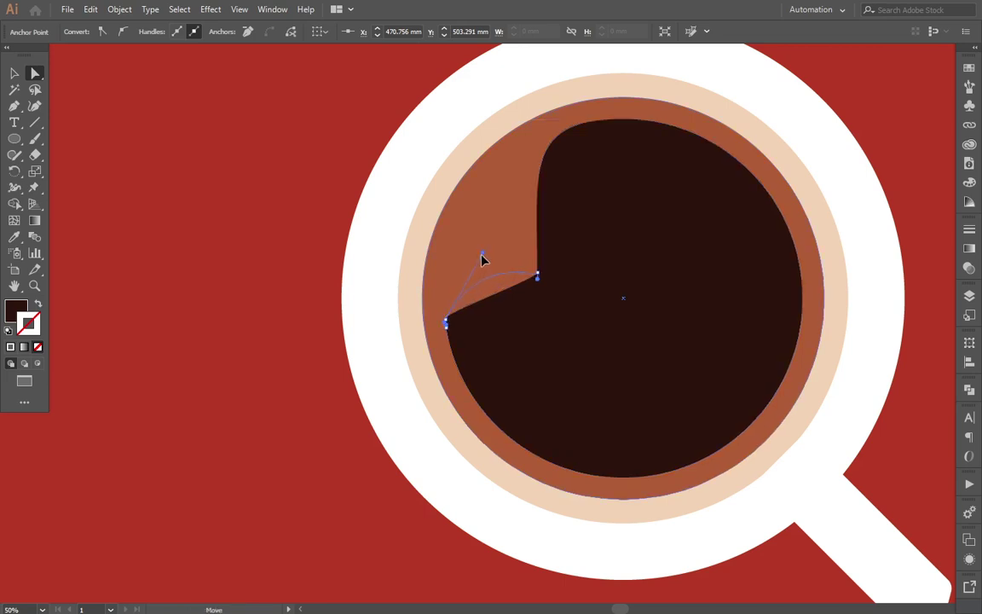
drag(483, 259, 481, 257)
drag(539, 277, 517, 308)
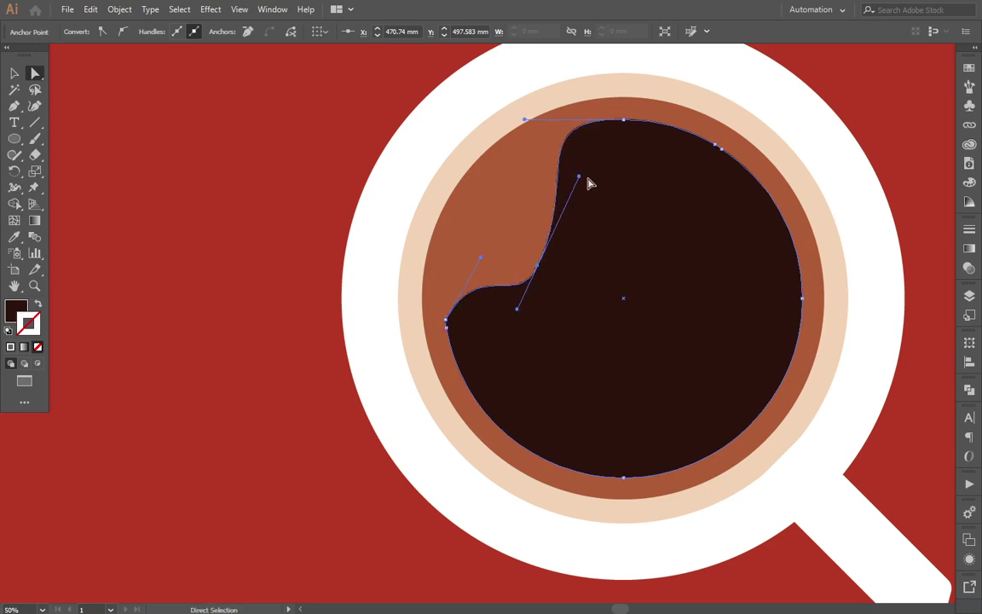
drag(627, 126, 627, 221)
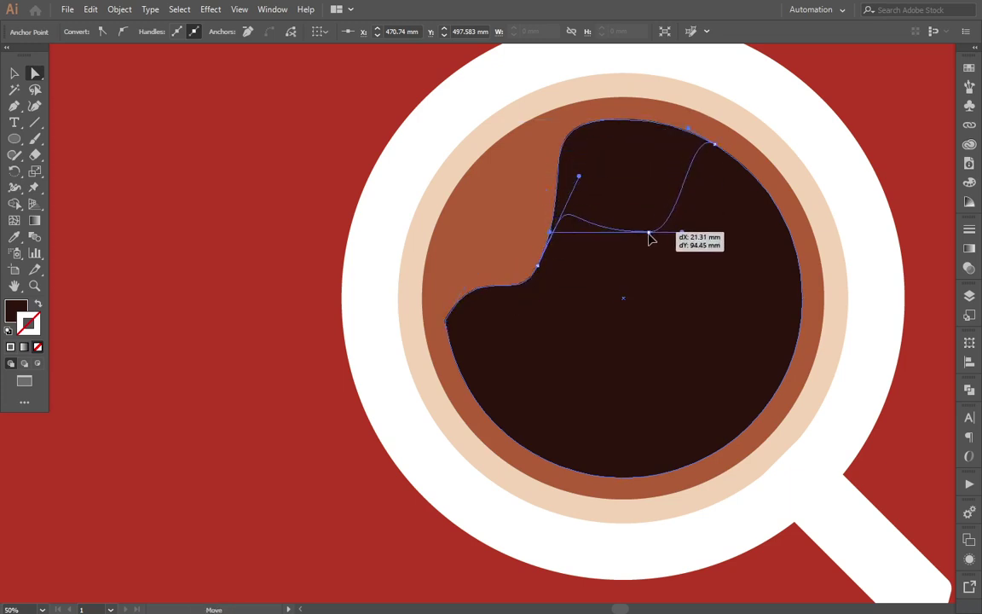
drag(579, 181, 637, 298)
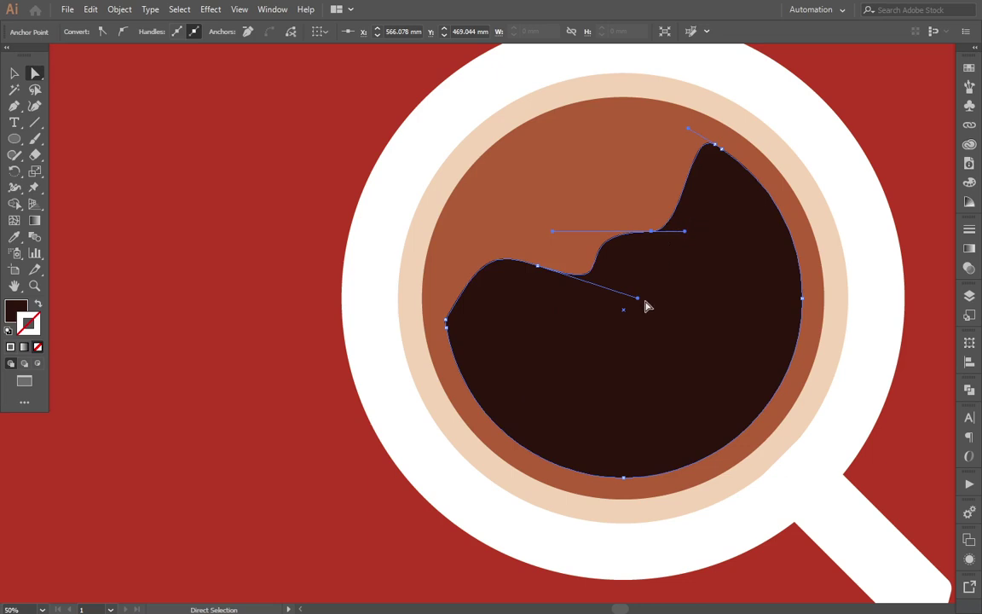
mouse_move(641, 303)
mouse_down()
mouse_move(609, 297)
mouse_move(628, 279)
mouse_up()
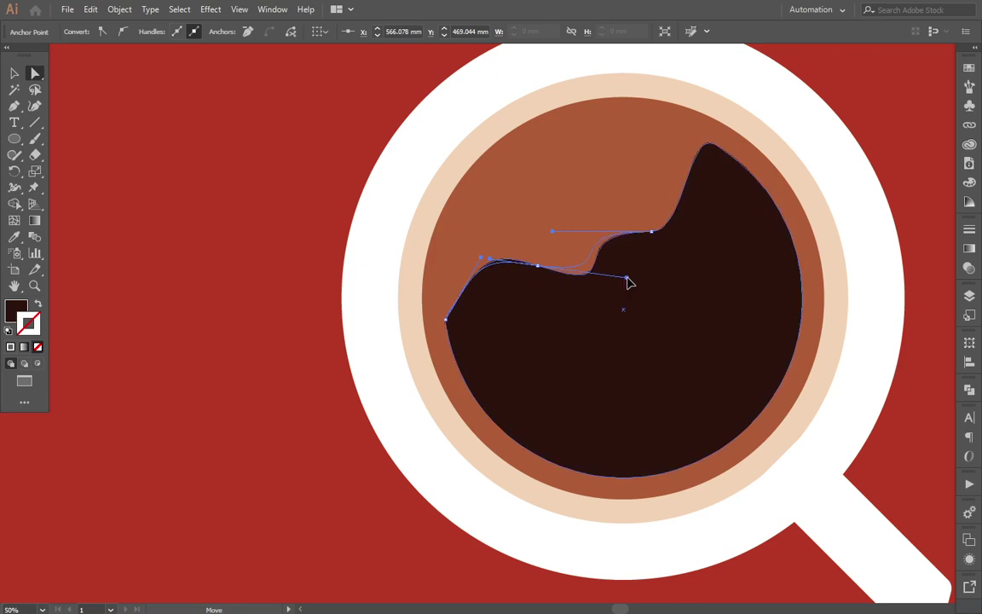
Step: Refine the wave's middle anchor and bump curves into a smooth peak
click(652, 233)
drag(652, 235, 651, 225)
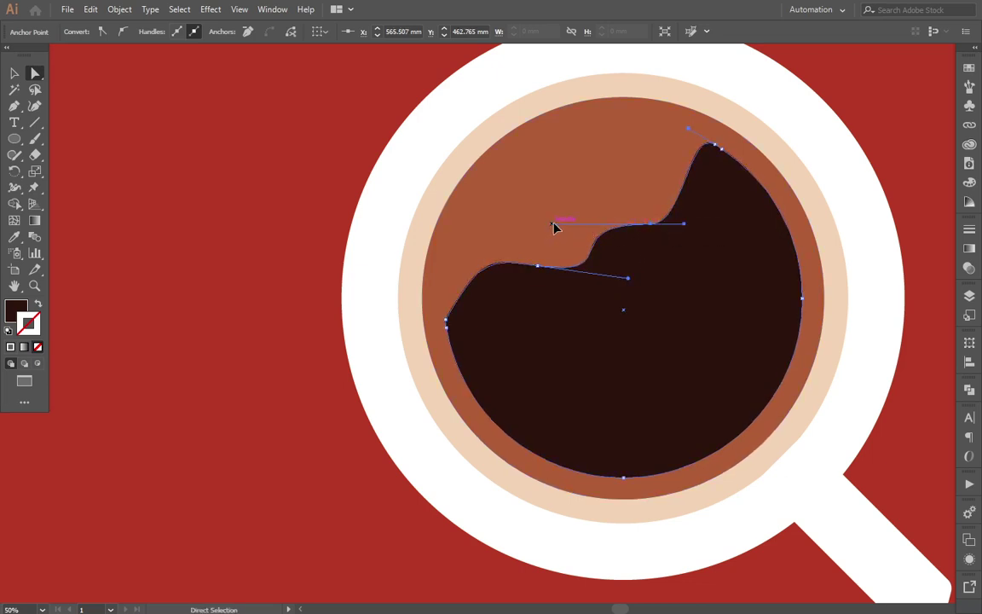
drag(554, 227, 572, 220)
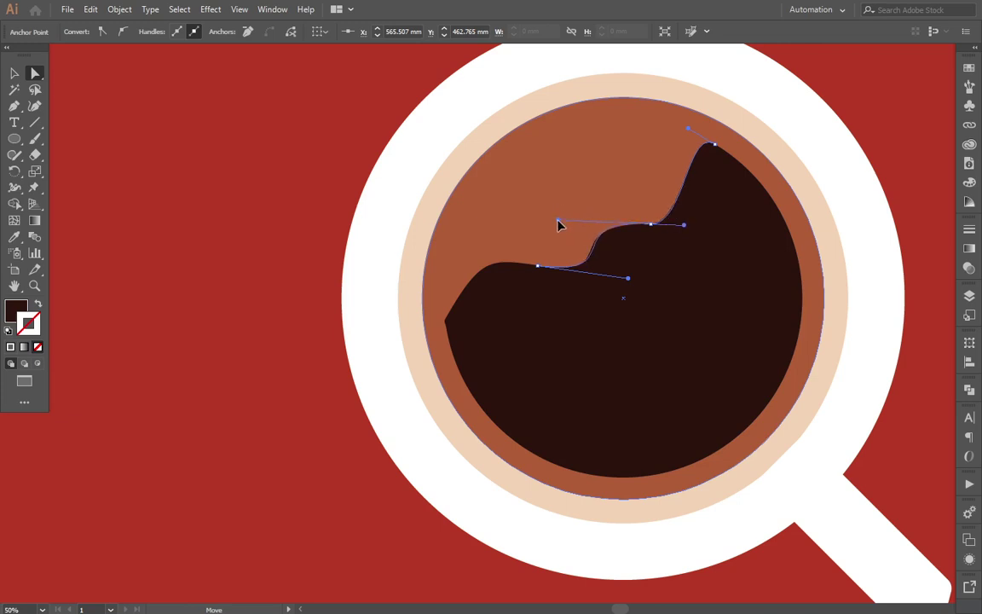
drag(562, 222, 561, 219)
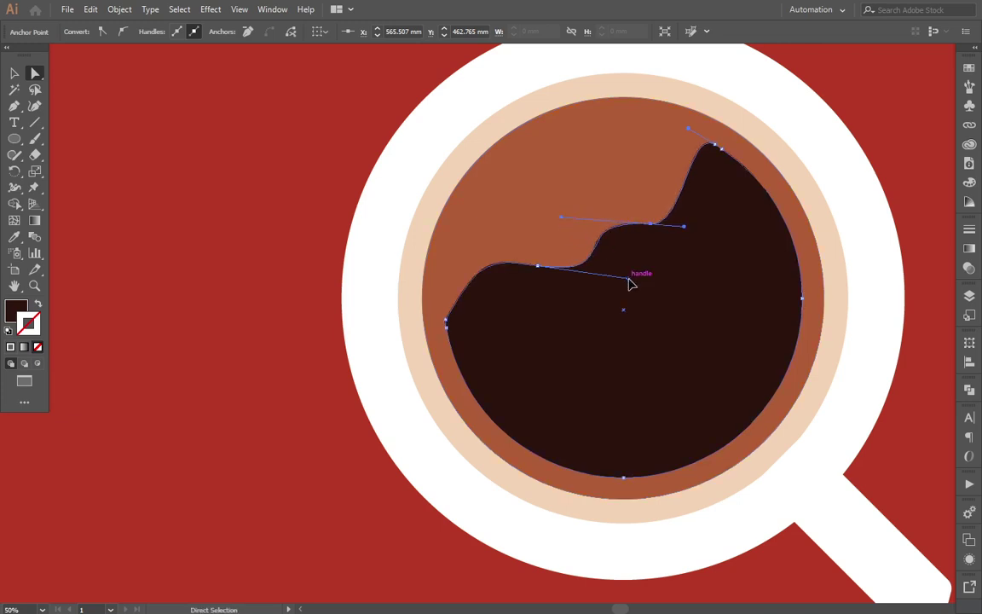
drag(629, 278, 613, 277)
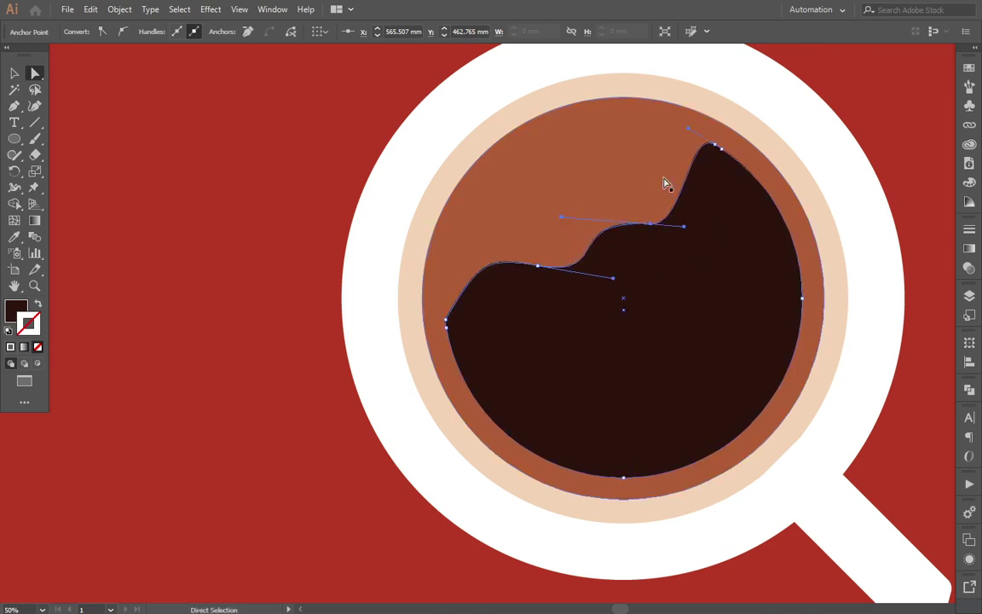
click(272, 216)
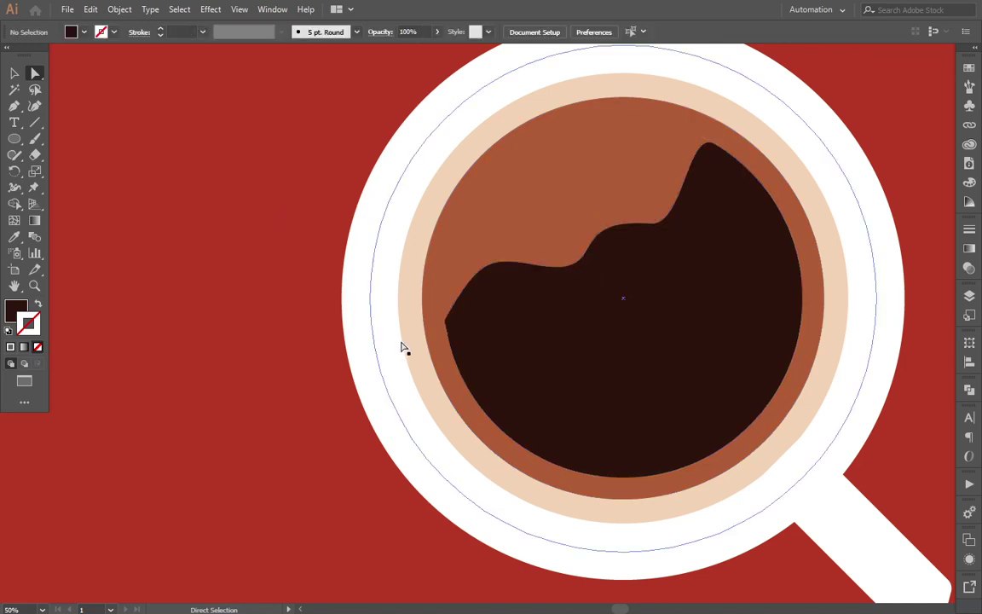
Step: Delete the extra anchor at the wave's left end with the Delete Anchor Point tool
click(474, 332)
click(445, 324)
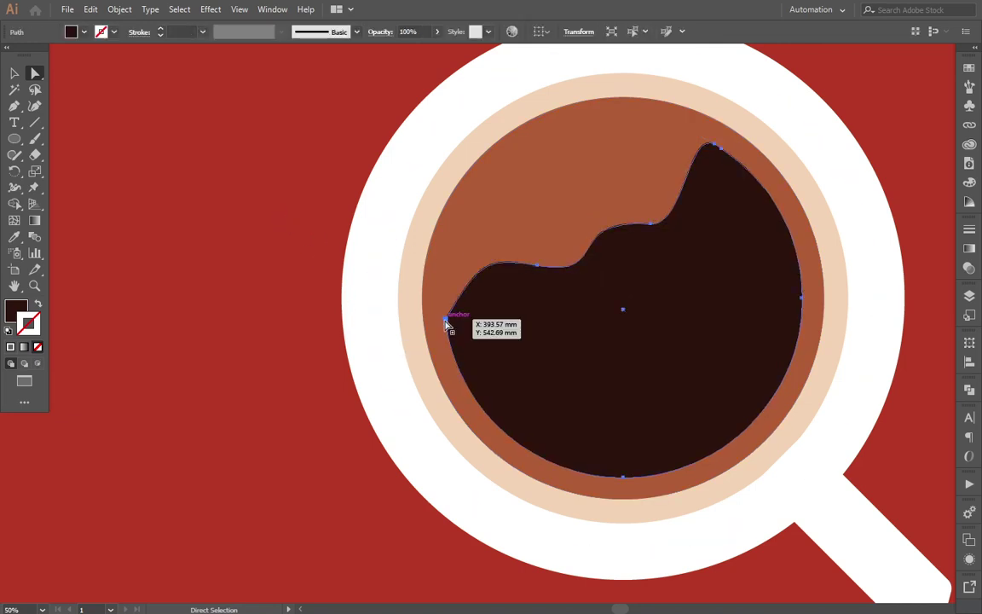
key(minus)
click(448, 321)
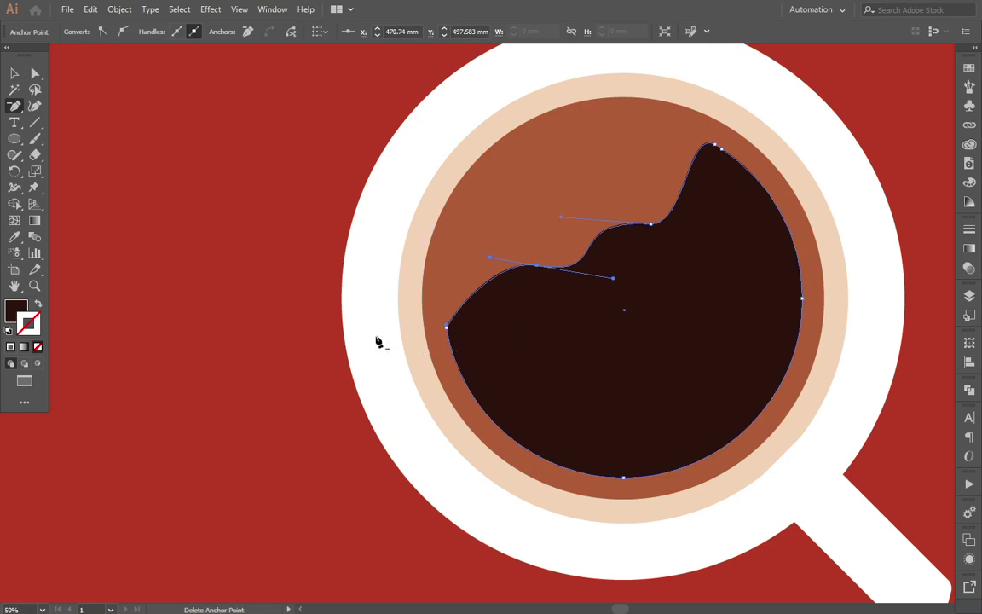
key(a)
click(346, 338)
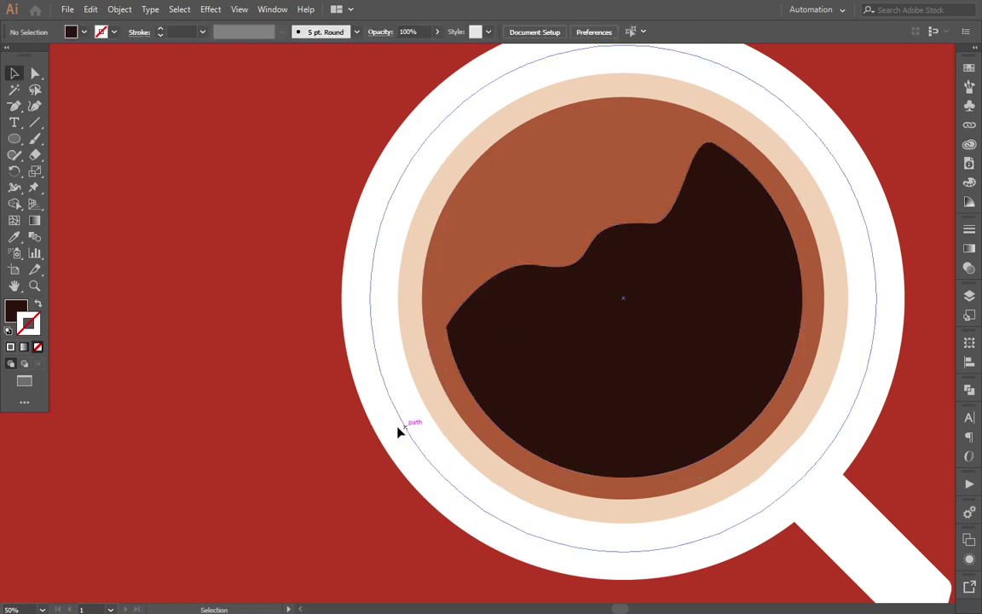
click(456, 341)
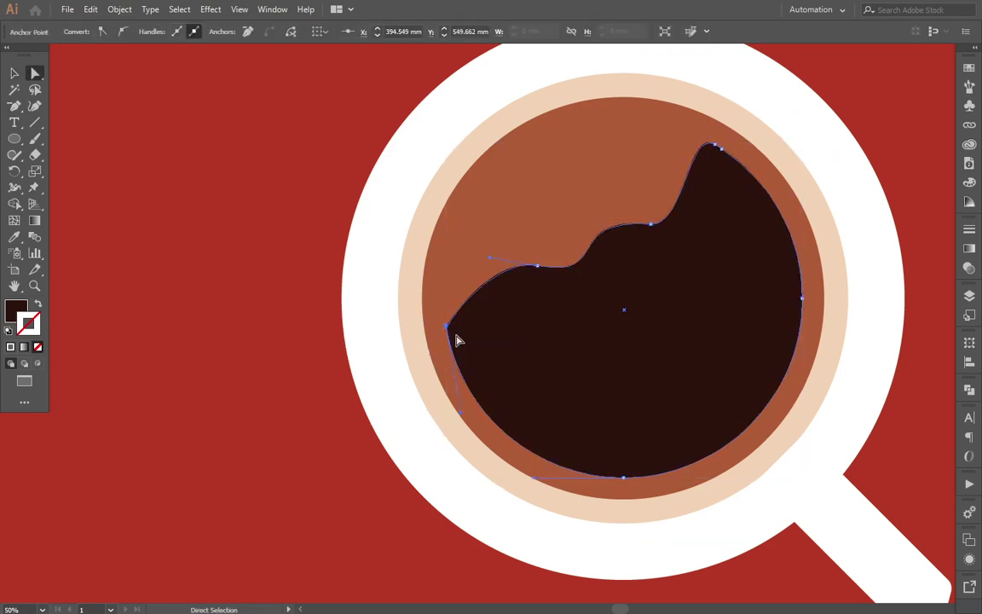
scroll(452, 337, up, 4)
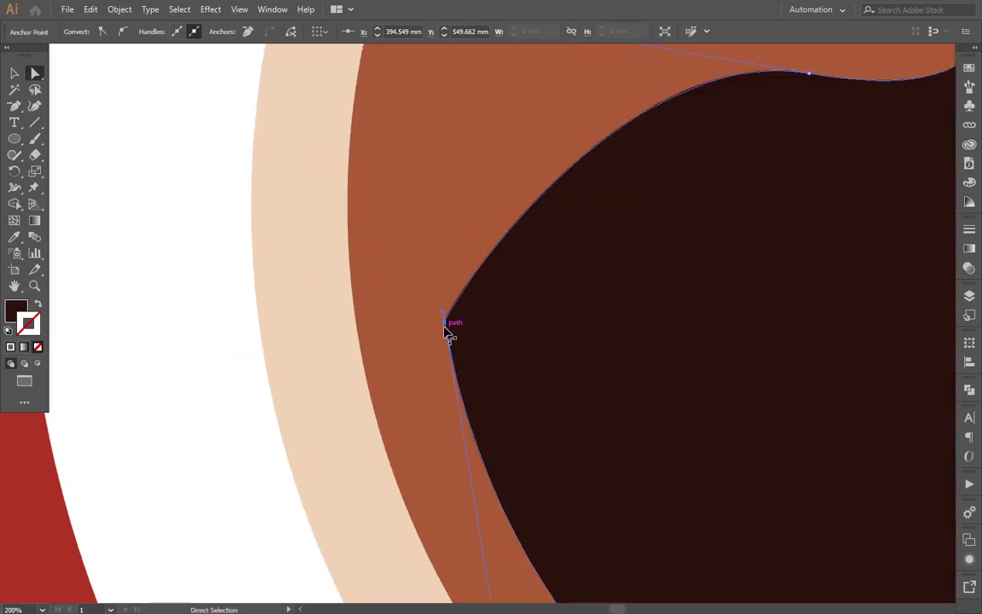
scroll(461, 350, down, 3)
scroll(426, 384, down, 2)
Step: Enlarge the wavy coffee shape to about 304.32 × 286.35 mm from its bottom-right handle
click(415, 438)
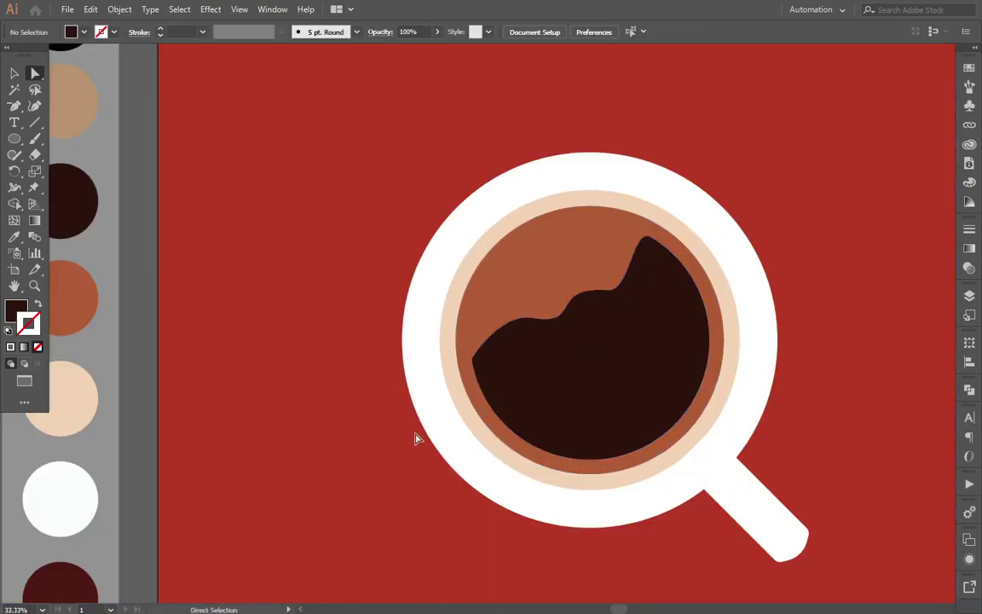
drag(415, 438, 409, 483)
drag(493, 375, 493, 388)
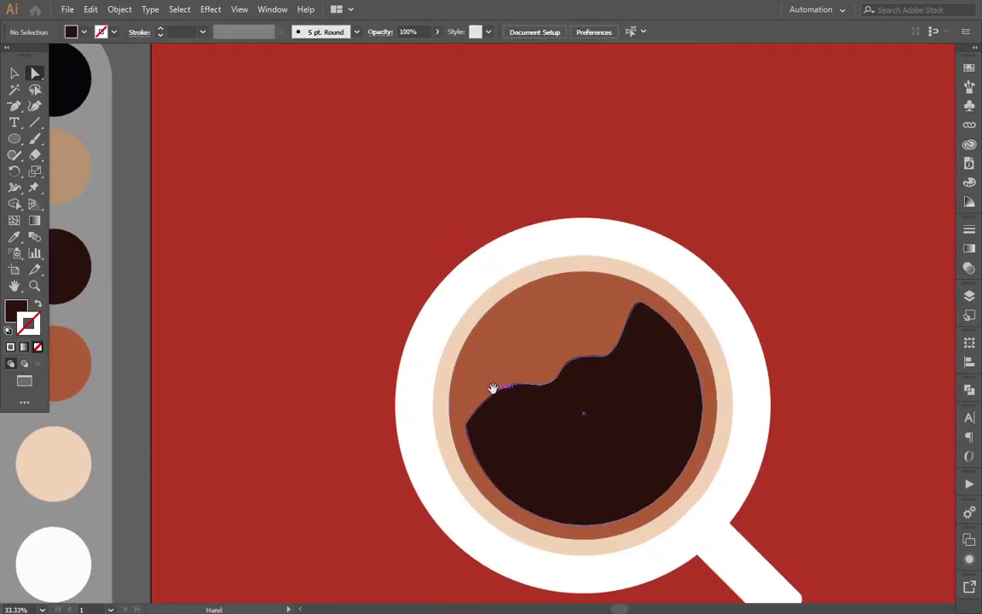
scroll(625, 462, up, 1)
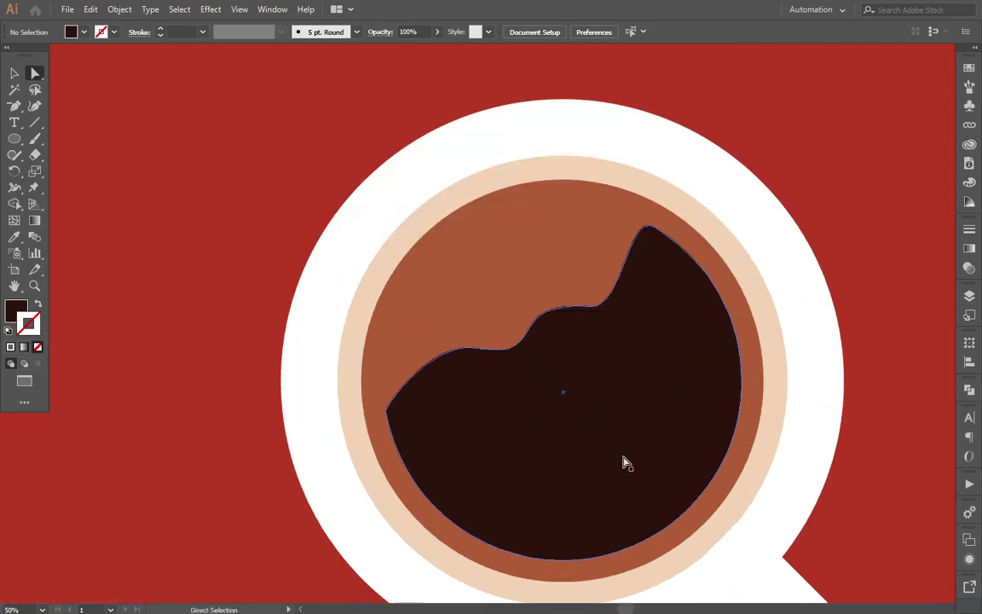
click(625, 462)
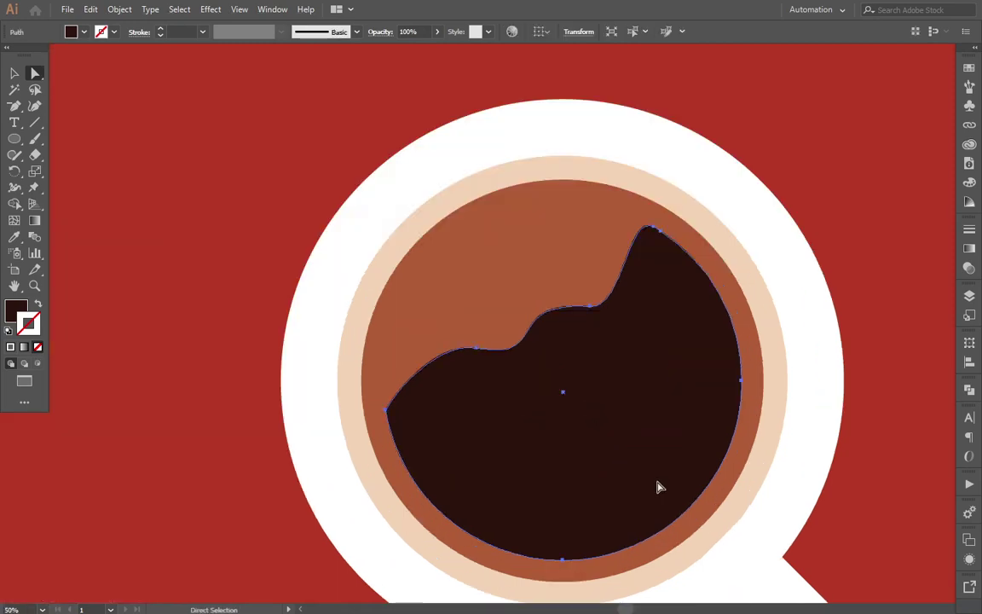
key(v)
drag(739, 559, 740, 561)
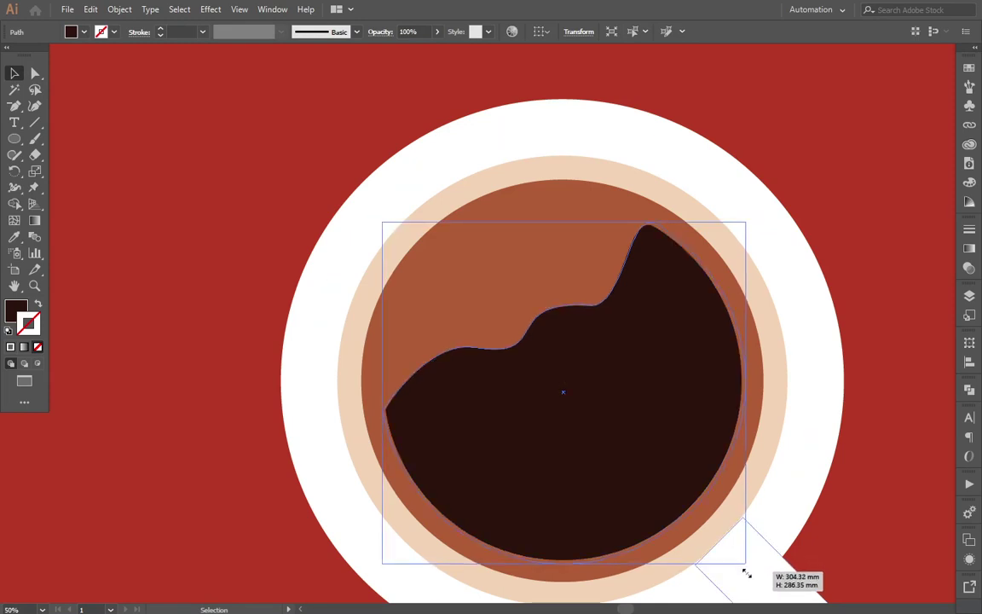
drag(740, 561, 751, 583)
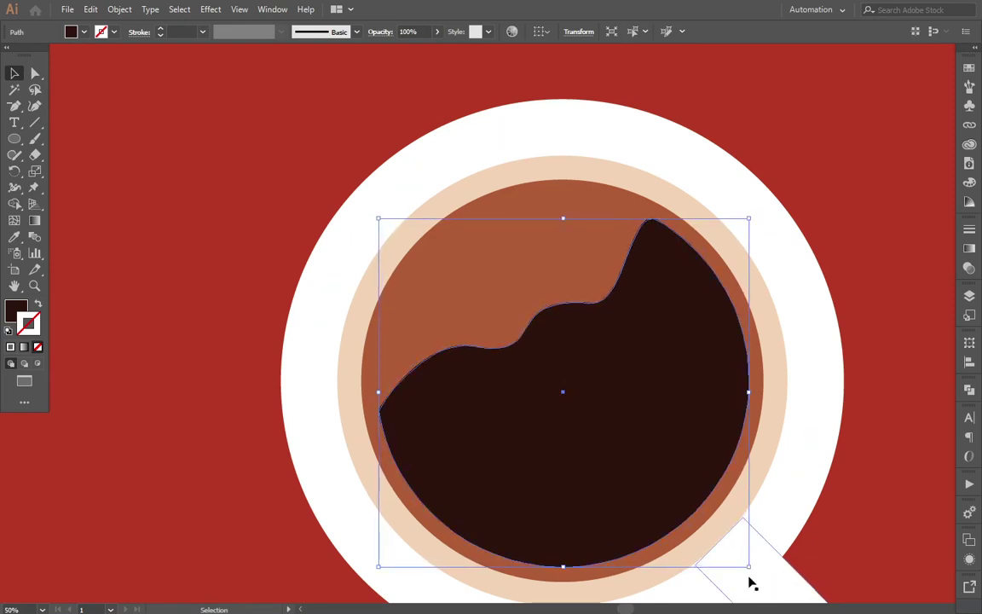
click(878, 275)
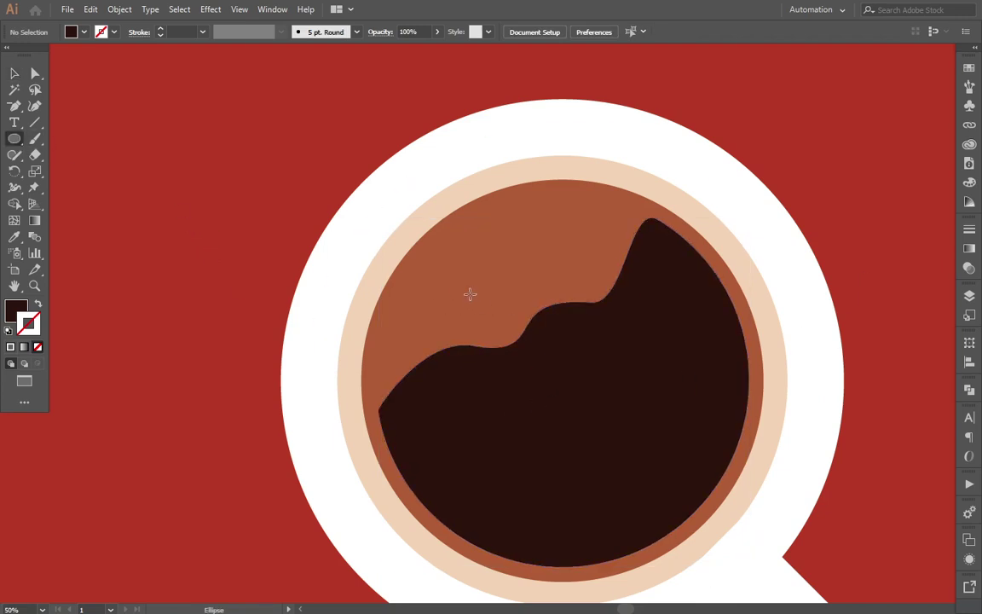
Step: Draw dark bubble circles in the crema, resizing copies to about 20 mm and 12 mm
mouse_move(470, 292)
mouse_down()
mouse_move(507, 324)
mouse_move(544, 251)
mouse_move(536, 247)
mouse_move(597, 284)
mouse_move(517, 225)
mouse_up()
key(v)
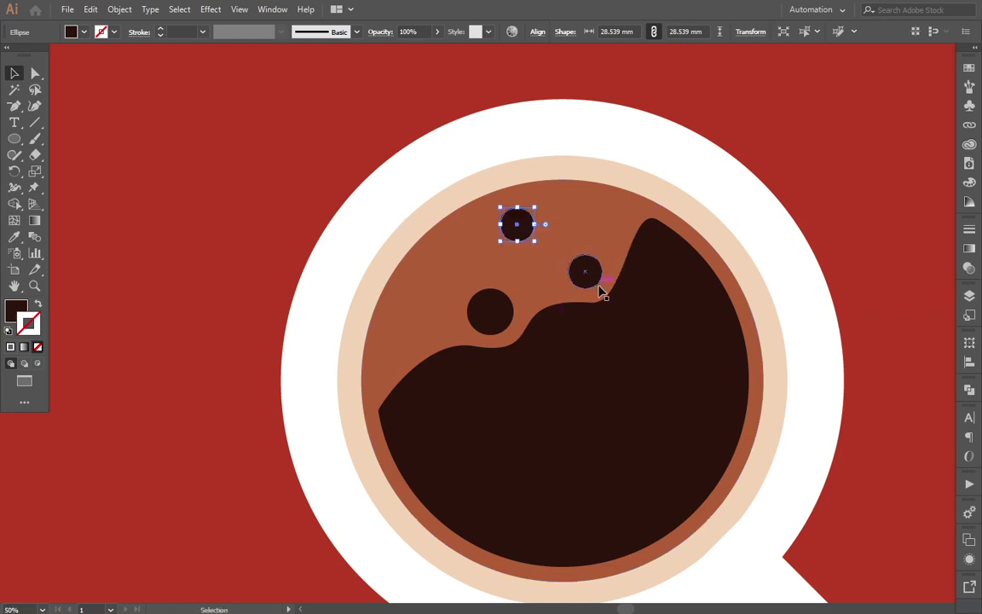
click(599, 290)
mouse_move(602, 288)
mouse_down()
mouse_move(556, 271)
mouse_move(587, 248)
mouse_move(576, 245)
mouse_up()
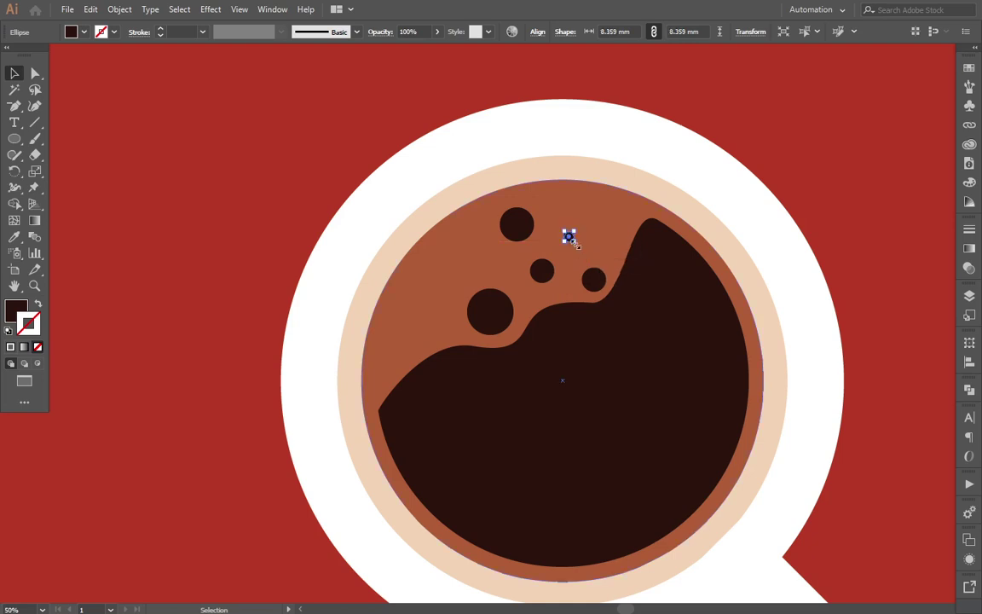
mouse_move(570, 250)
mouse_down()
mouse_move(556, 246)
mouse_move(555, 219)
mouse_move(565, 231)
mouse_up()
drag(566, 232, 564, 230)
key(z)
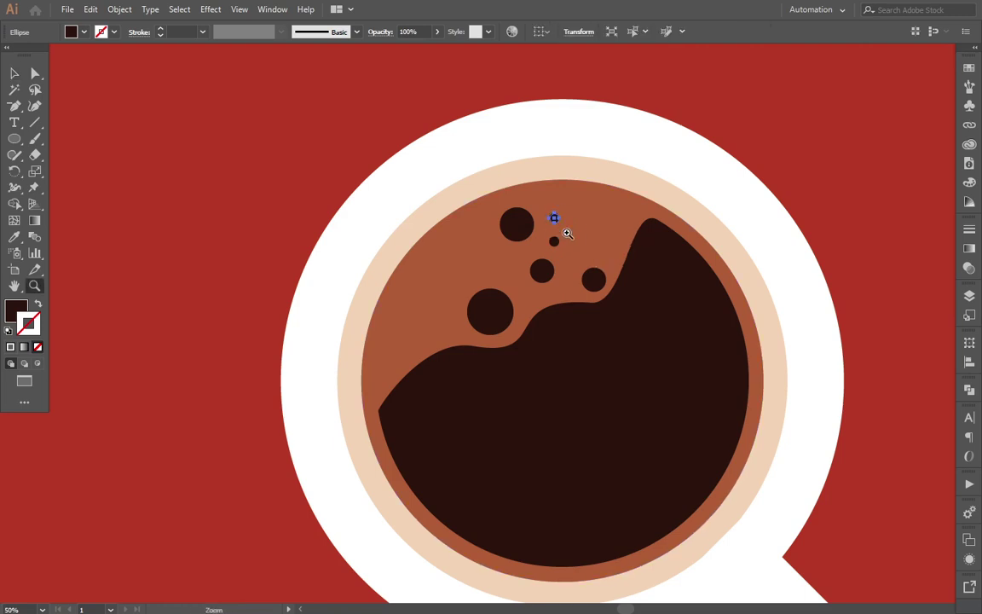
key(v)
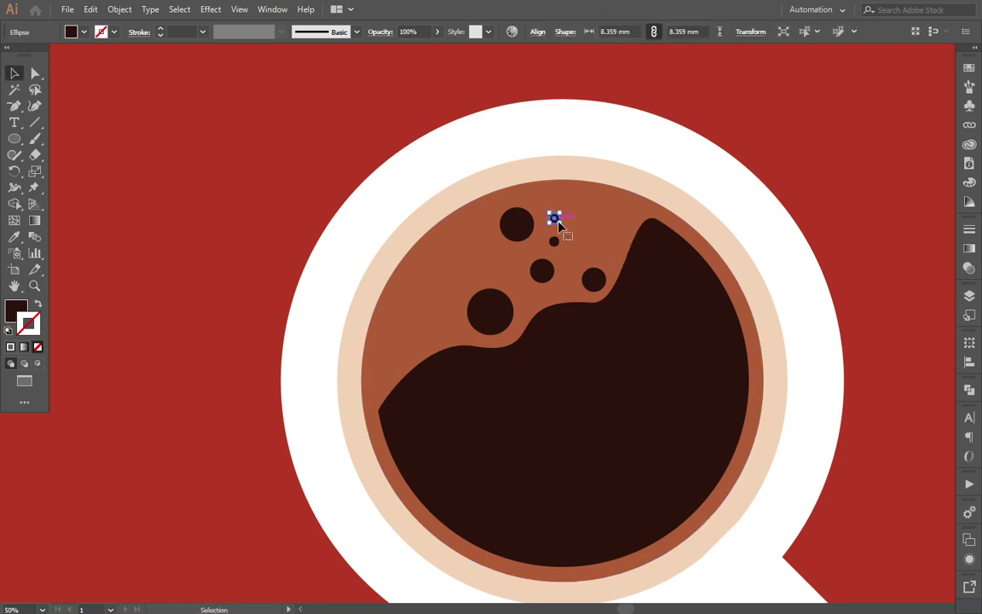
mouse_move(560, 223)
mouse_down()
mouse_move(575, 267)
mouse_move(568, 261)
mouse_up()
Step: Shrink a dot to 5.524 mm and scatter copies of it higher in the crema
scroll(568, 261, up, 2)
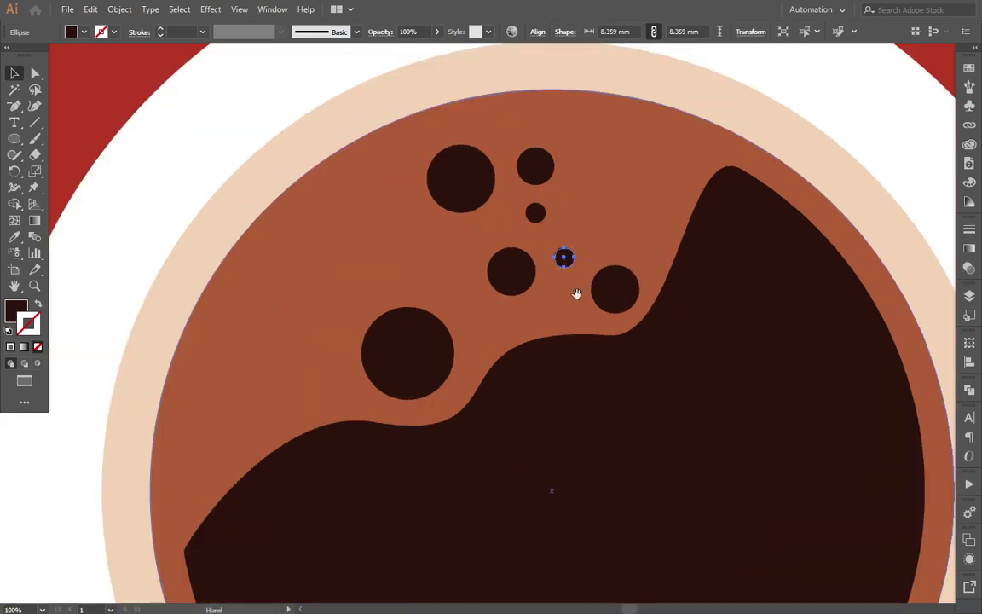
drag(625, 223, 615, 214)
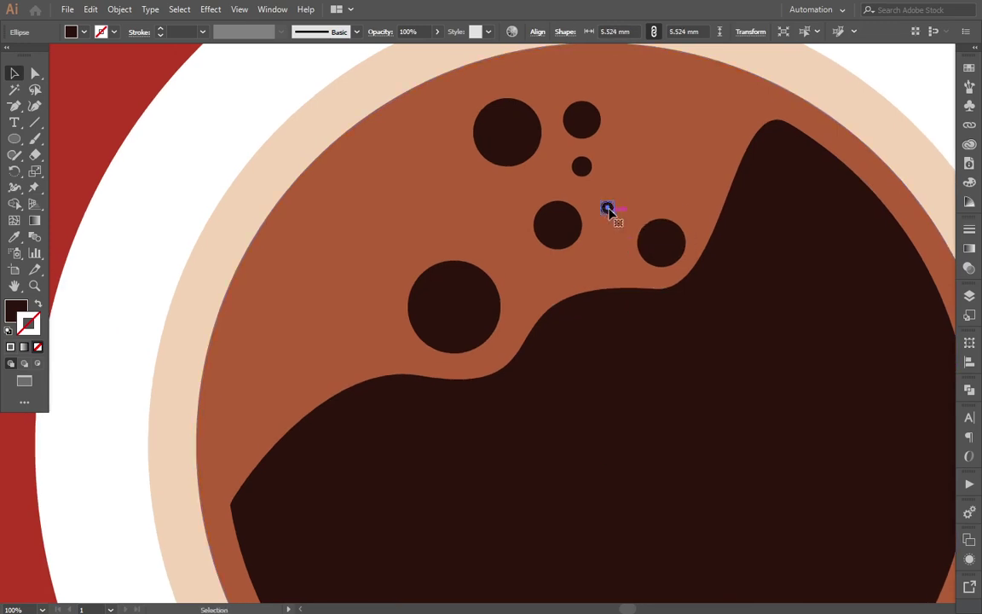
mouse_move(610, 211)
mouse_down()
mouse_move(620, 142)
mouse_move(647, 169)
mouse_move(657, 134)
mouse_move(633, 101)
mouse_move(692, 113)
mouse_up()
mouse_move(692, 113)
mouse_down()
mouse_move(676, 173)
mouse_move(620, 262)
mouse_up()
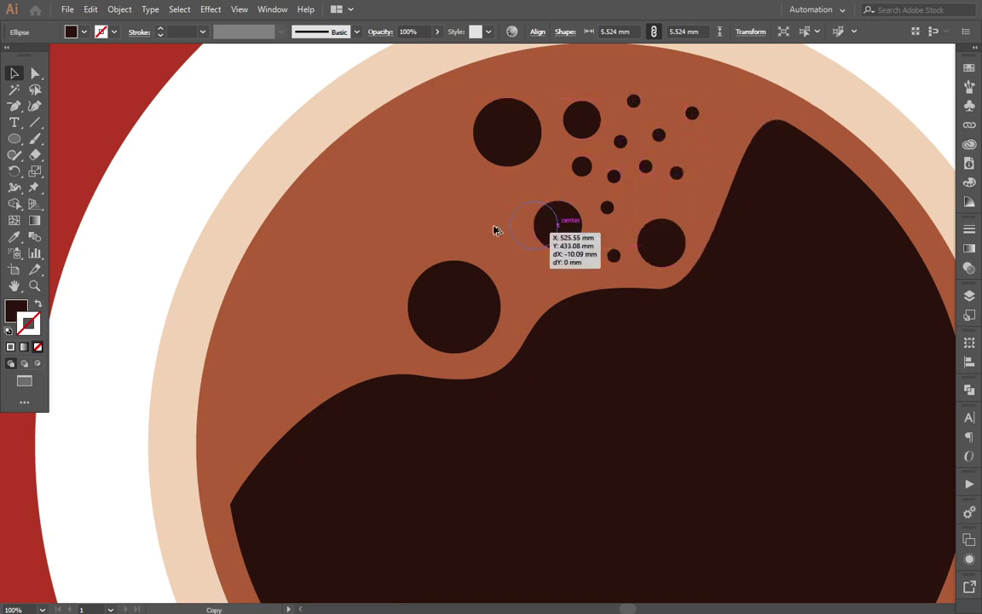
Step: Duplicate the medium and large bubble circles onto the left side of the crema
drag(552, 232, 465, 221)
drag(460, 304, 449, 305)
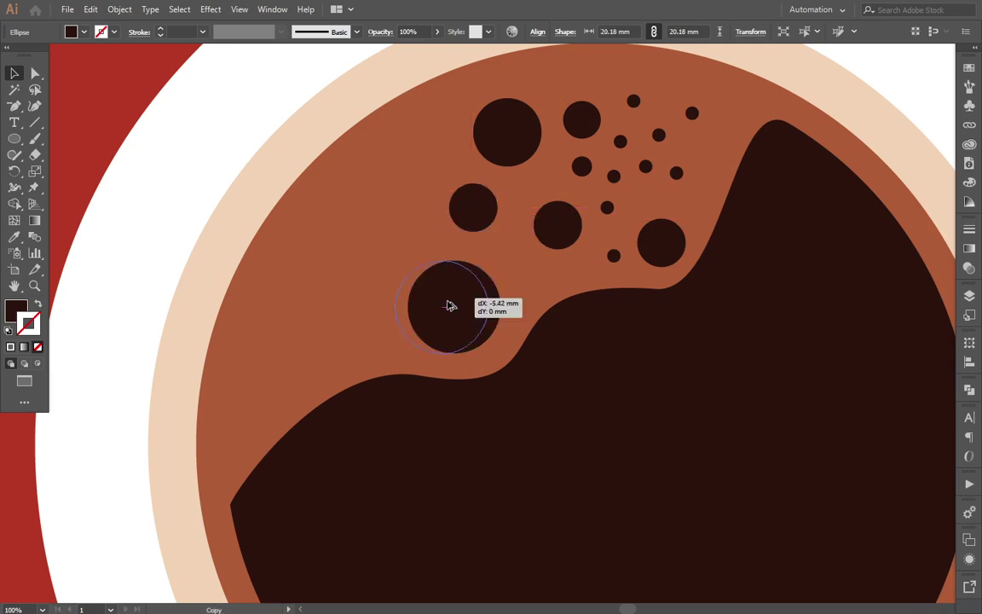
mouse_move(661, 245)
mouse_down()
mouse_move(357, 302)
mouse_move(357, 250)
mouse_move(384, 236)
mouse_up()
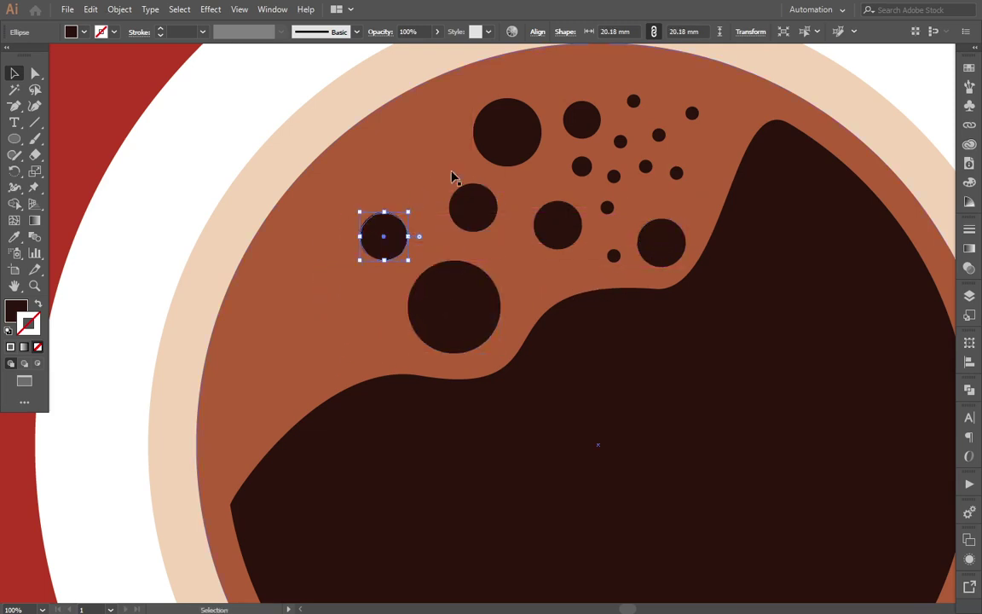
drag(500, 130, 328, 329)
drag(614, 177, 434, 244)
drag(615, 179, 531, 193)
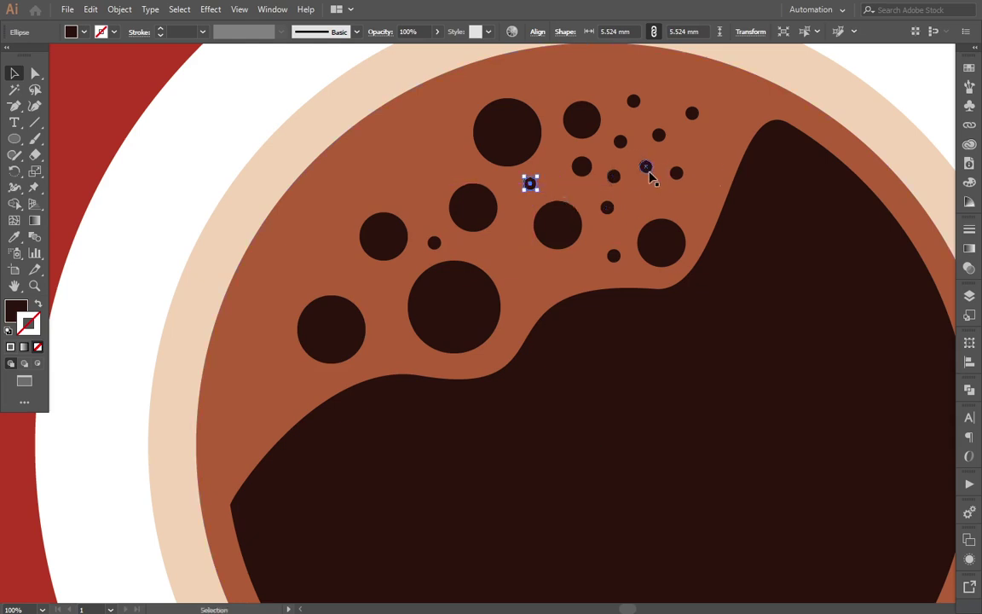
mouse_move(646, 169)
mouse_down()
mouse_move(504, 245)
mouse_move(514, 254)
mouse_up()
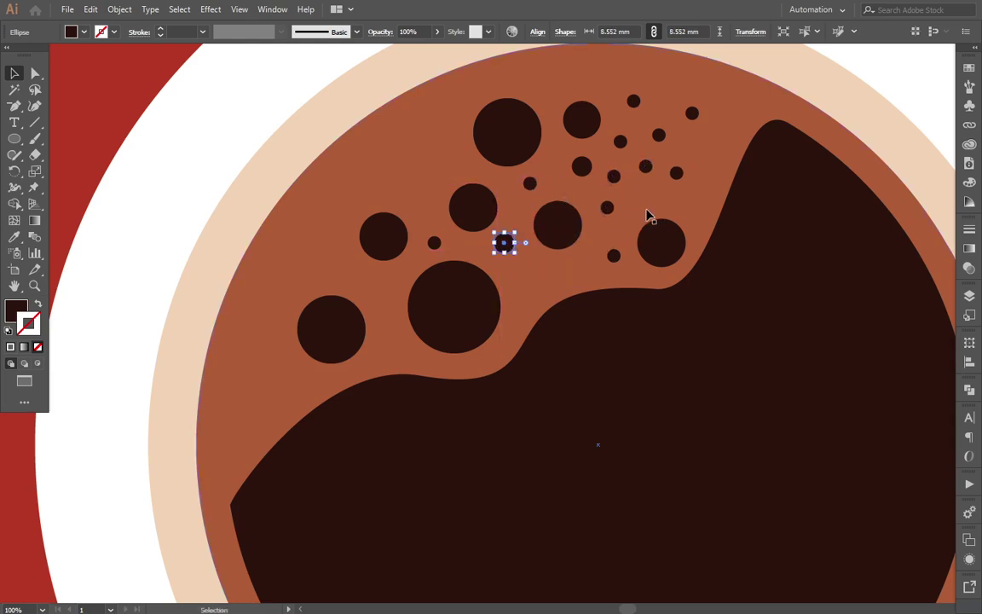
Step: Scatter more small dot copies toward the top right and near the rim
mouse_move(609, 211)
mouse_down()
mouse_move(548, 279)
mouse_move(536, 277)
mouse_up()
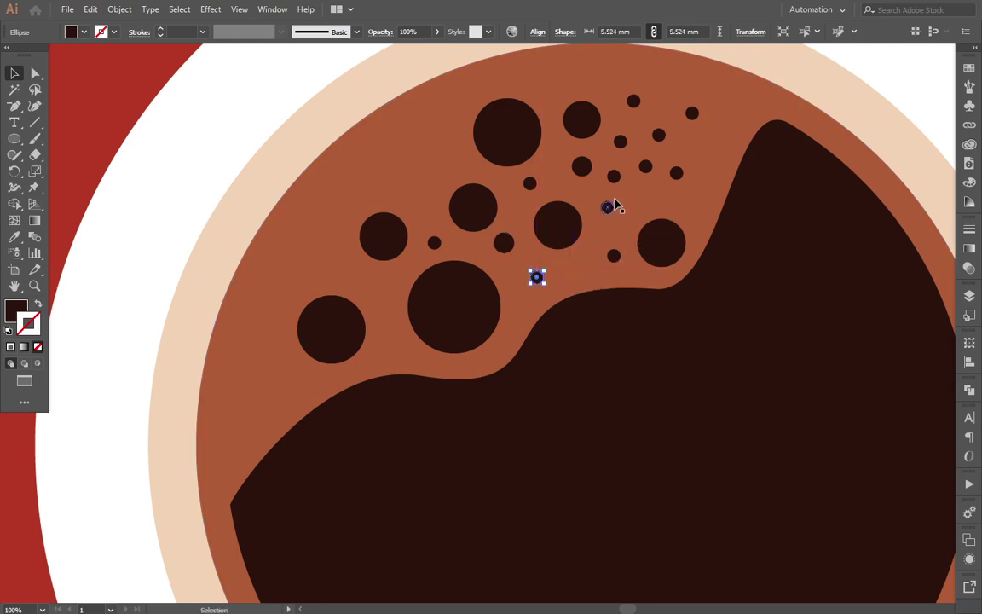
drag(609, 211, 694, 204)
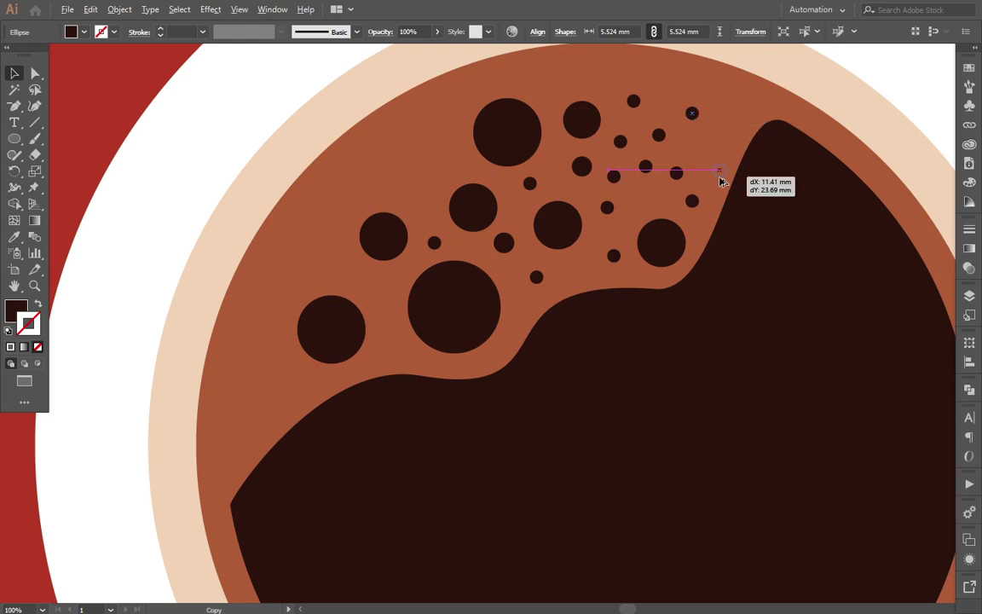
drag(695, 203, 749, 104)
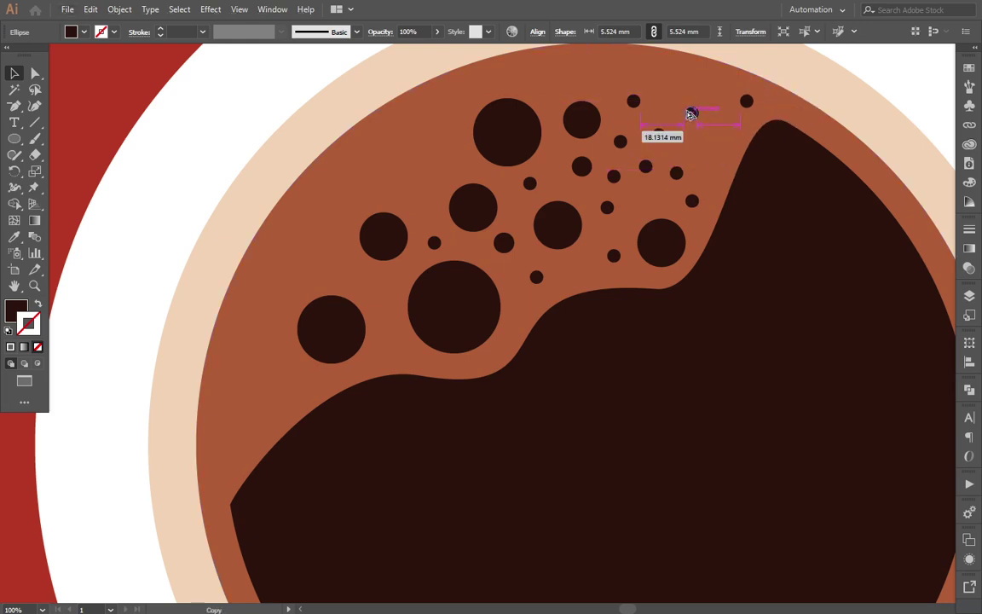
mouse_move(692, 113)
mouse_down()
mouse_move(676, 78)
mouse_move(598, 77)
mouse_move(425, 158)
mouse_move(316, 242)
mouse_move(279, 365)
mouse_move(272, 295)
mouse_up()
Step: Copy small dots down the crema's left edge, undoing an accidental move of the crema
mouse_move(272, 295)
mouse_down()
mouse_move(371, 275)
mouse_move(356, 276)
mouse_up()
mouse_move(356, 277)
mouse_down()
mouse_move(377, 179)
mouse_move(447, 114)
mouse_move(386, 349)
mouse_move(320, 388)
mouse_move(296, 391)
mouse_move(277, 371)
mouse_move(248, 385)
mouse_up()
key(ctrl+z)
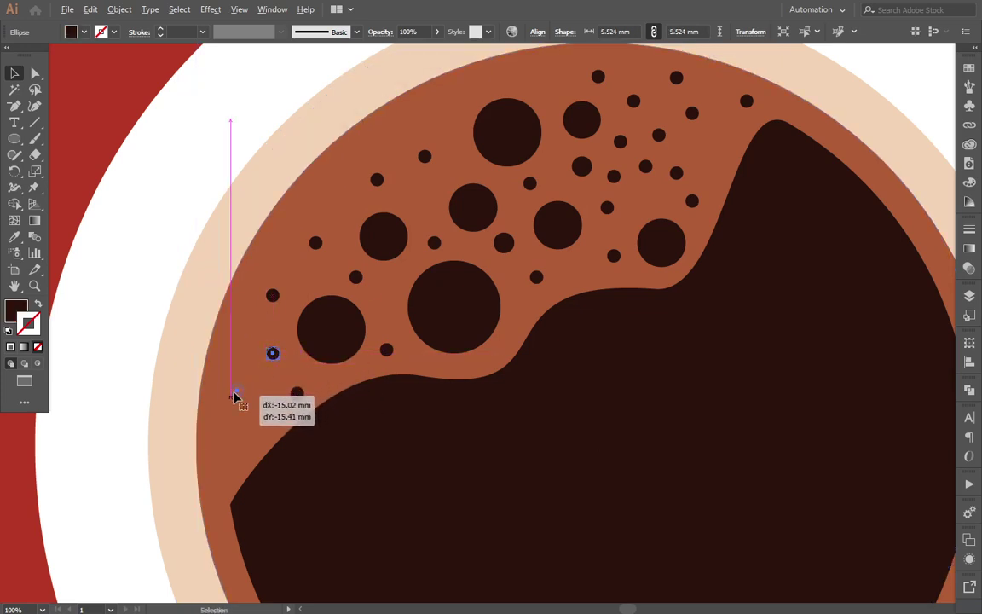
drag(237, 394, 236, 393)
mouse_move(238, 391)
mouse_down()
mouse_move(260, 415)
mouse_move(231, 457)
mouse_move(223, 532)
mouse_move(234, 511)
mouse_up()
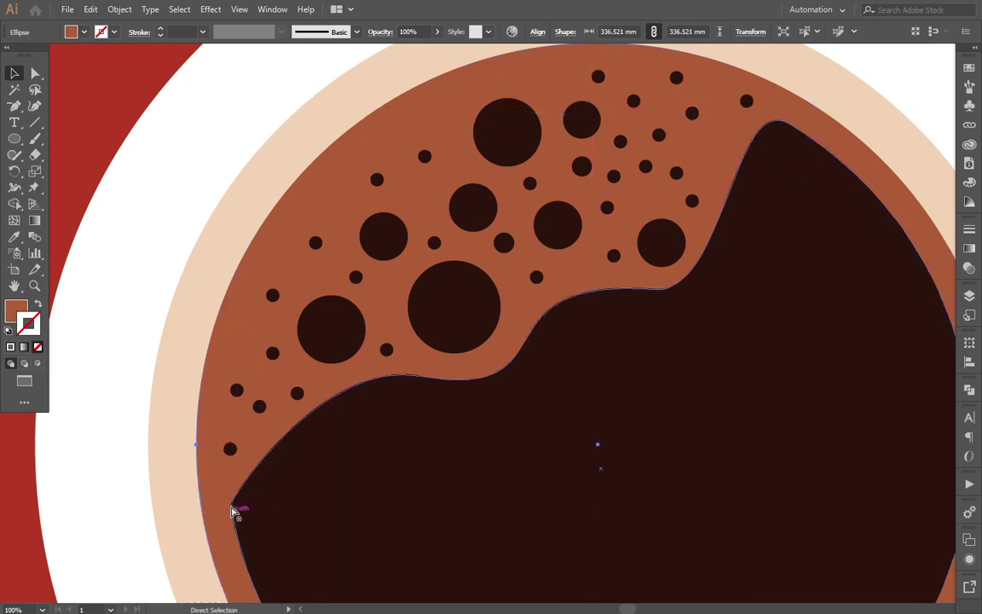
Step: Shrink one left-edge dot to about 3.9 mm and enlarge another to 11.235 mm
click(230, 449)
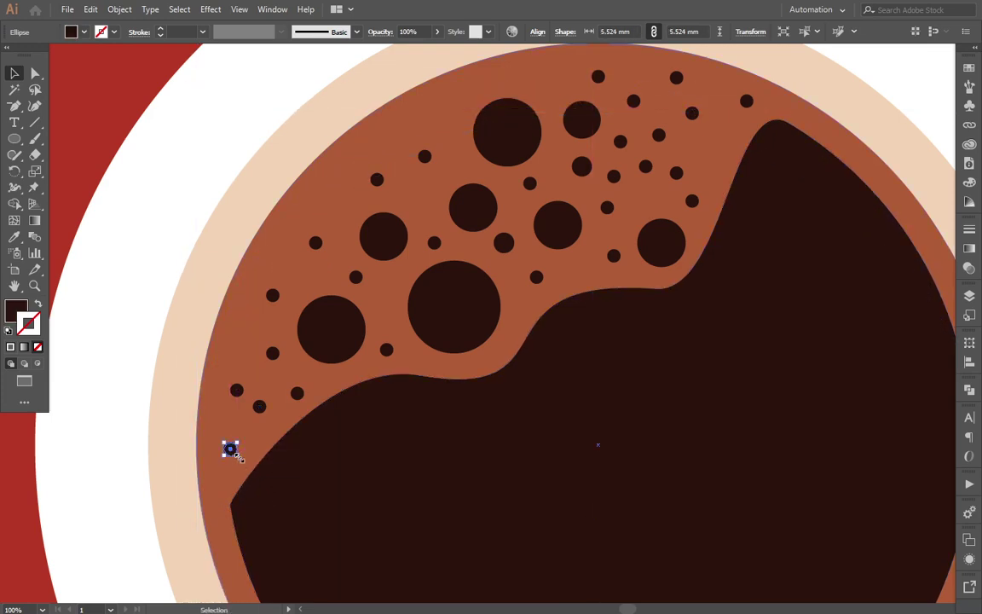
drag(235, 452, 231, 449)
scroll(233, 467, up, 1)
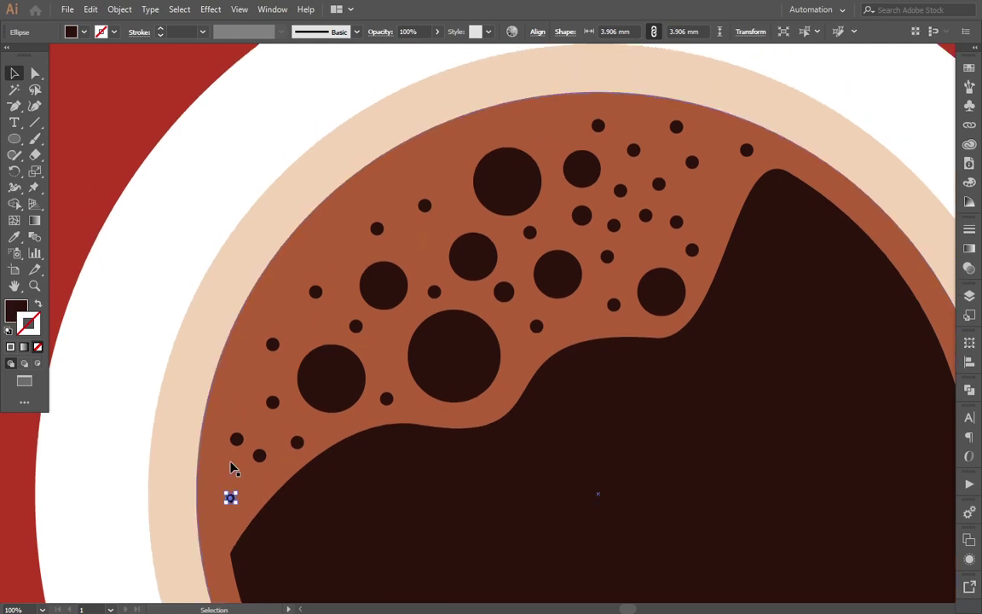
scroll(304, 388, down, 3)
scroll(302, 380, up, 2)
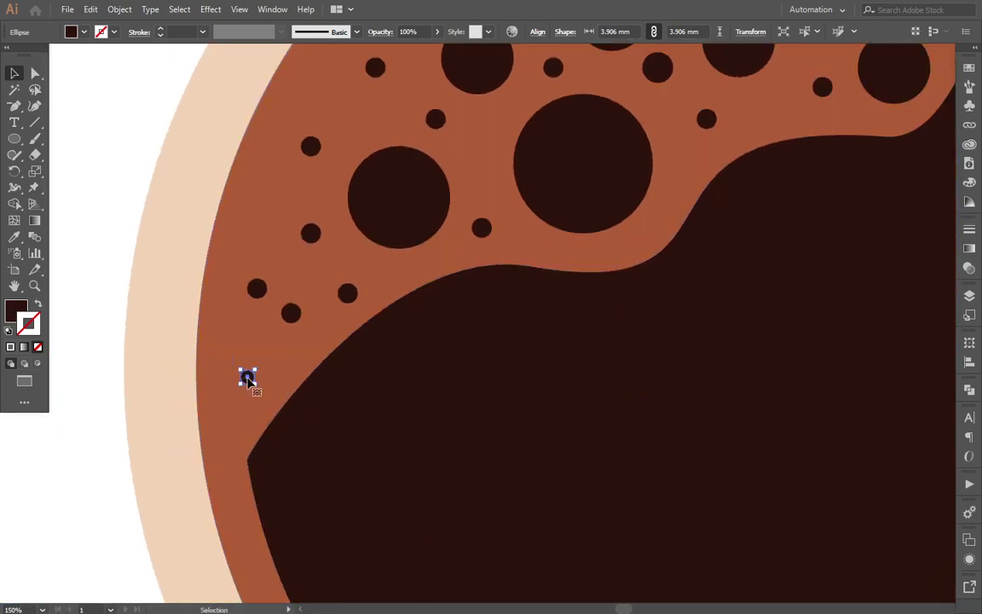
mouse_move(247, 378)
mouse_down()
mouse_move(235, 517)
mouse_move(219, 431)
mouse_move(230, 439)
mouse_move(252, 397)
mouse_move(237, 382)
mouse_move(238, 344)
mouse_up()
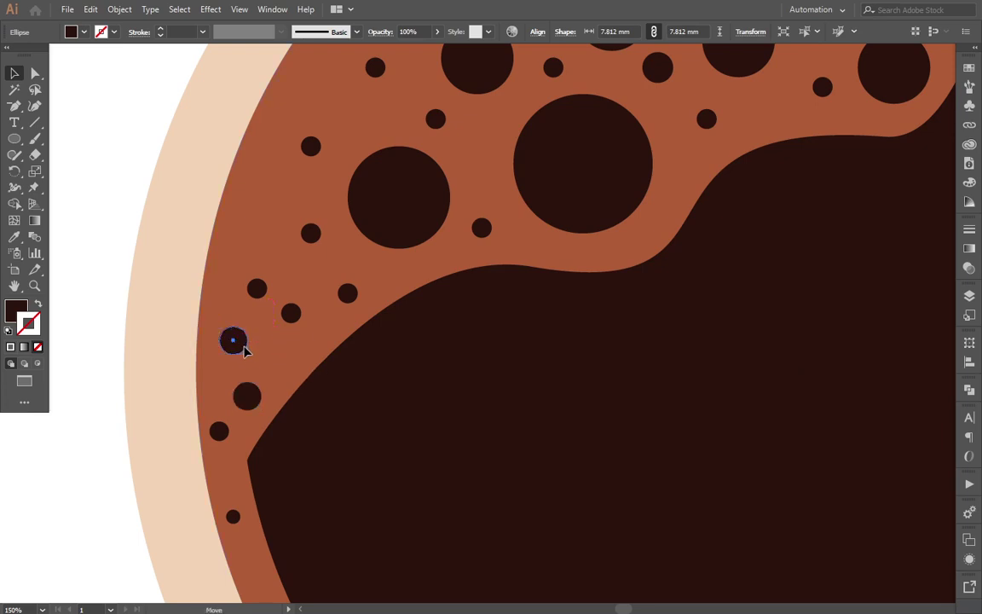
mouse_move(250, 355)
mouse_down()
mouse_move(257, 360)
mouse_move(247, 354)
mouse_up()
Step: Move a small dot among the bubbles and enlarge it to about 8.5 mm
scroll(346, 442, down, 4)
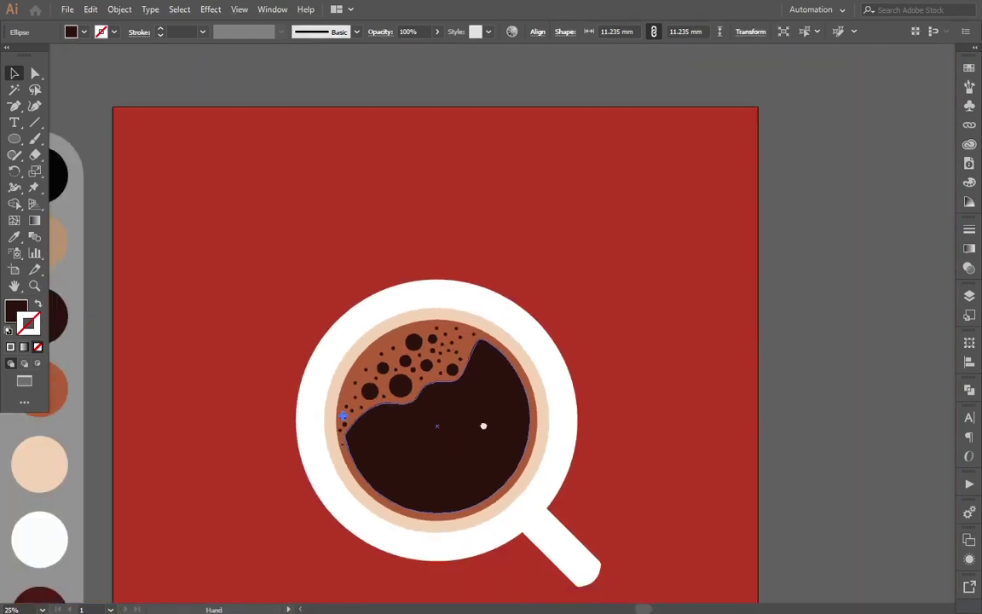
drag(482, 423, 556, 346)
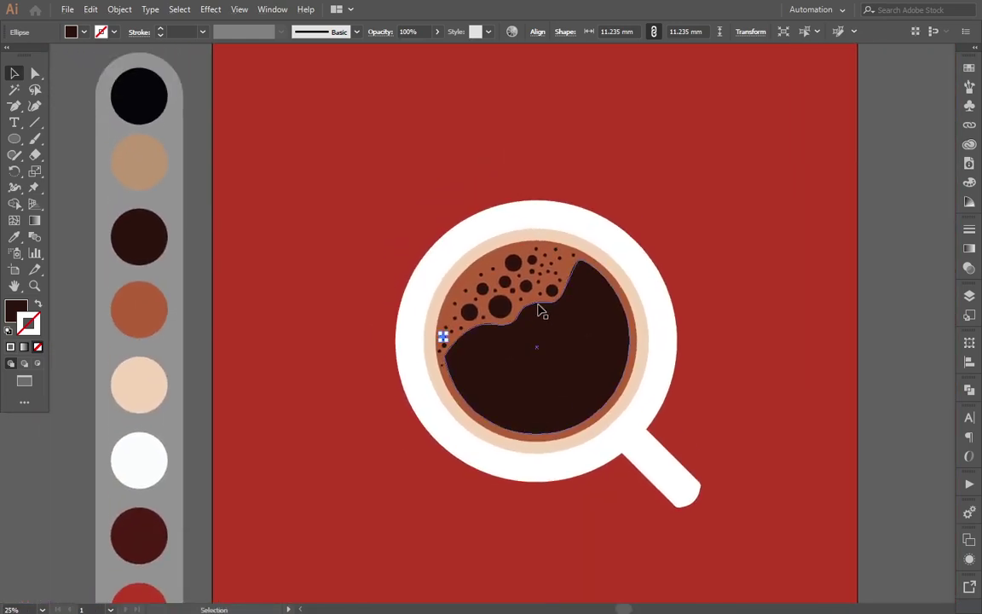
scroll(541, 309, up, 1)
scroll(532, 303, up, 1)
scroll(511, 302, up, 1)
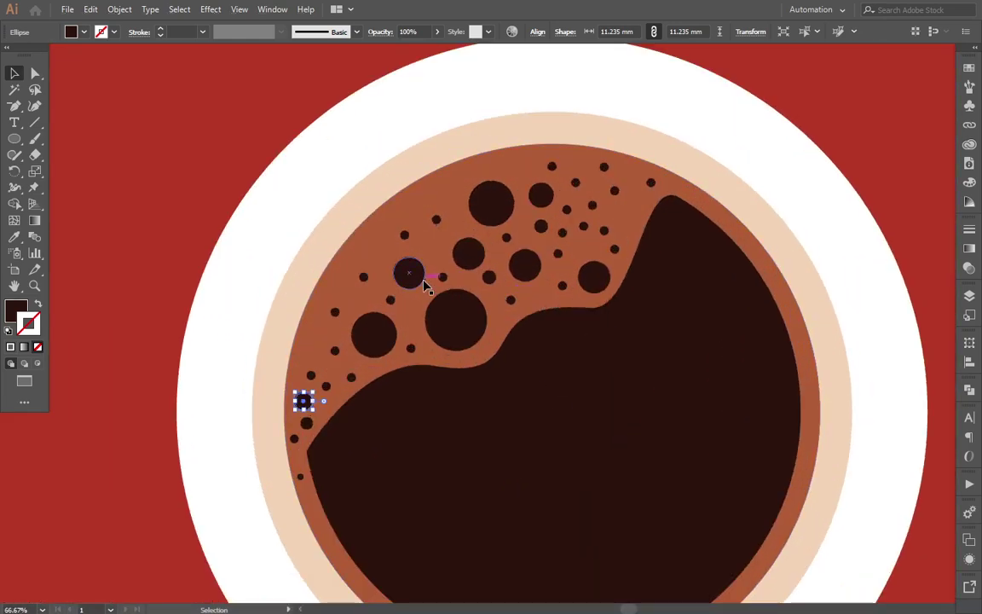
scroll(426, 281, up, 1)
click(373, 310)
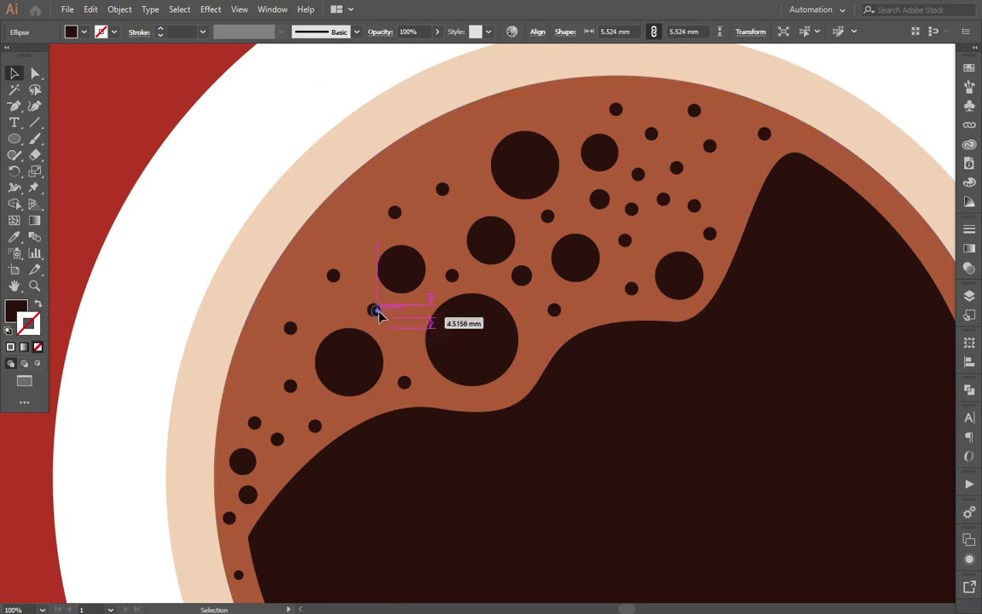
drag(378, 313, 395, 328)
drag(341, 283, 343, 287)
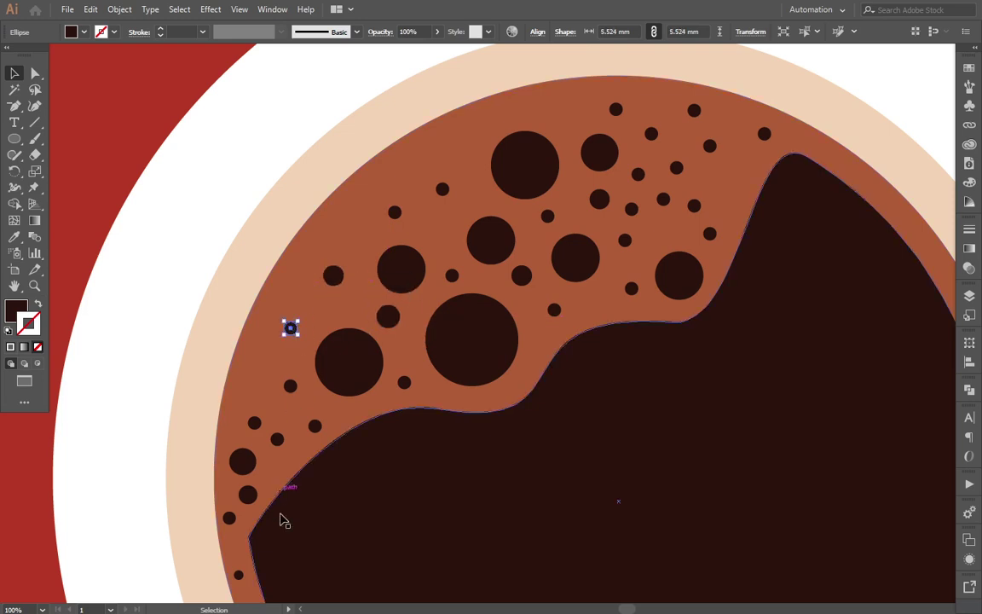
Step: Copy the bottom dot into the upper-left crema and shrink it to about 1.6 mm
mouse_move(238, 576)
mouse_down()
mouse_move(316, 321)
mouse_move(333, 320)
mouse_up()
scroll(325, 314, up, 2)
scroll(325, 314, up, 2)
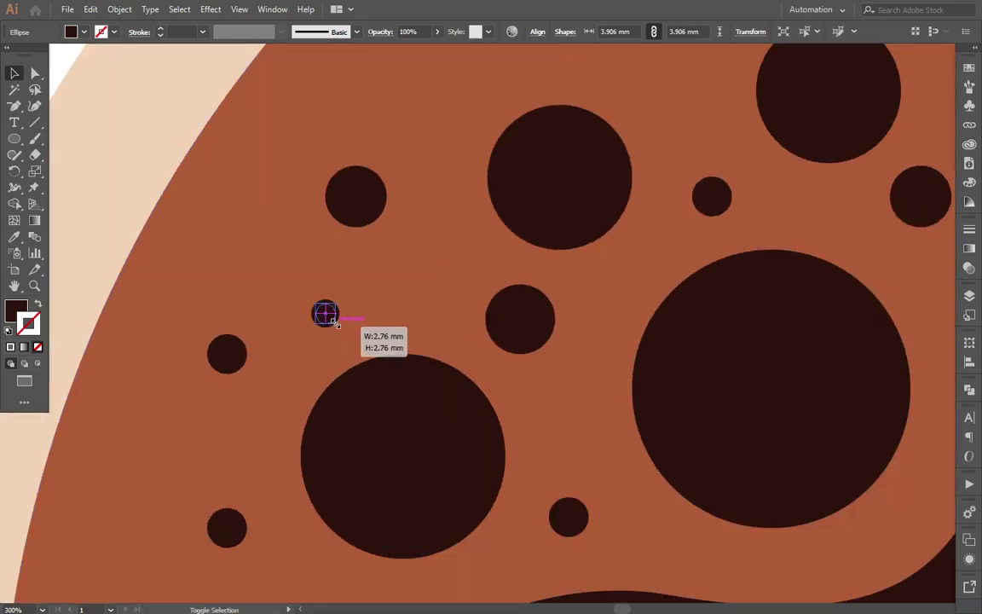
scroll(345, 341, down, 2)
scroll(358, 358, down, 2)
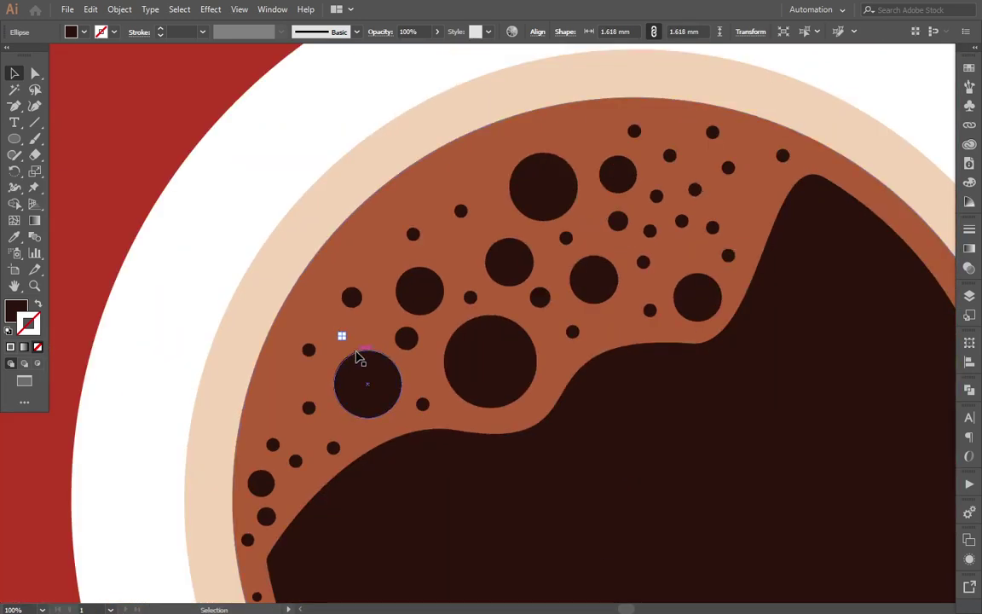
click(372, 345)
drag(390, 369, 377, 354)
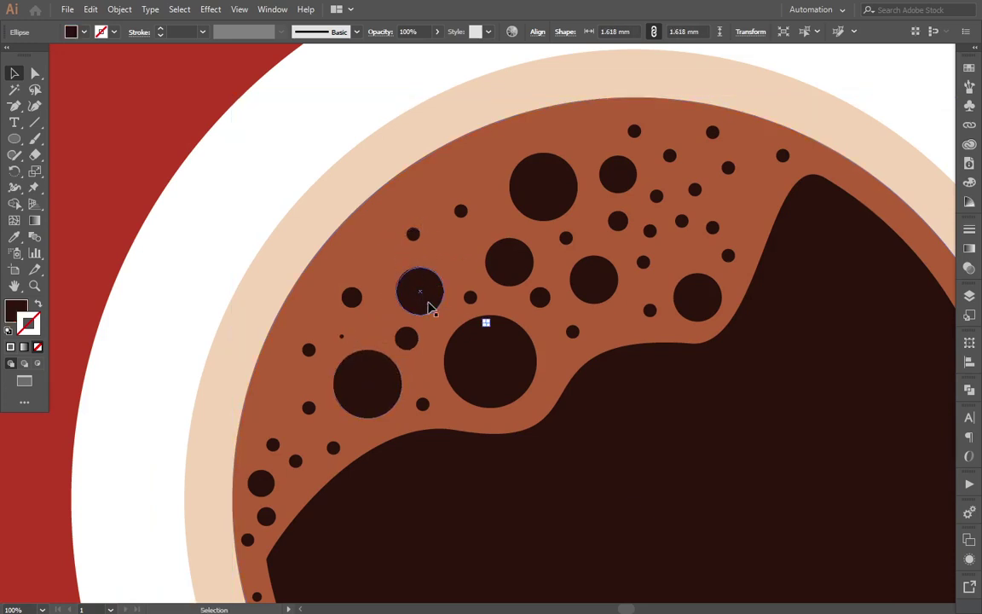
click(431, 356)
Step: Place the first copies of the 1.618 mm tiny dot among the crema's larger circles
scroll(341, 350, up, 2)
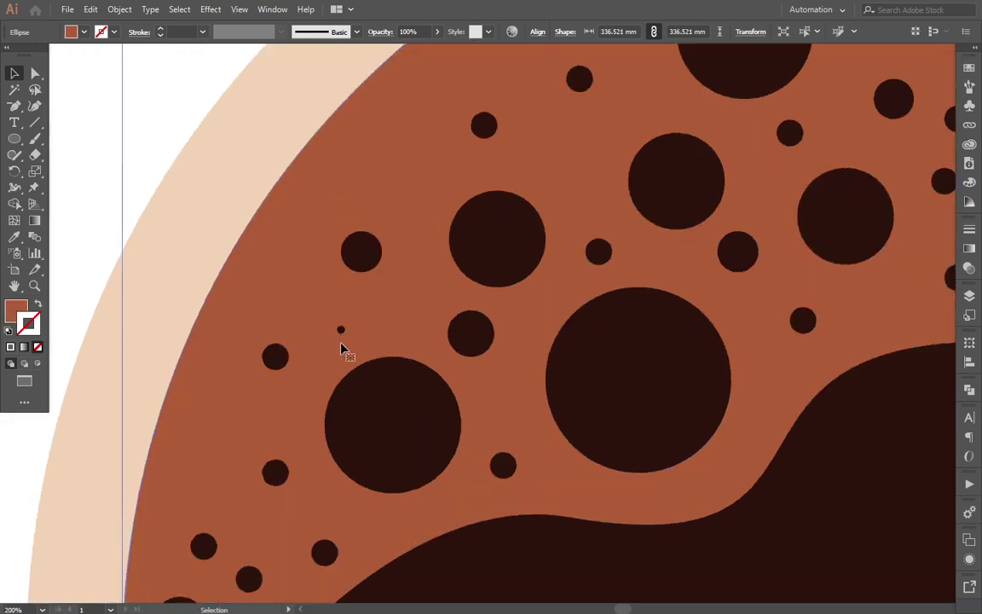
mouse_move(341, 329)
mouse_down()
mouse_move(406, 182)
mouse_move(519, 158)
mouse_up()
key(ctrl+z)
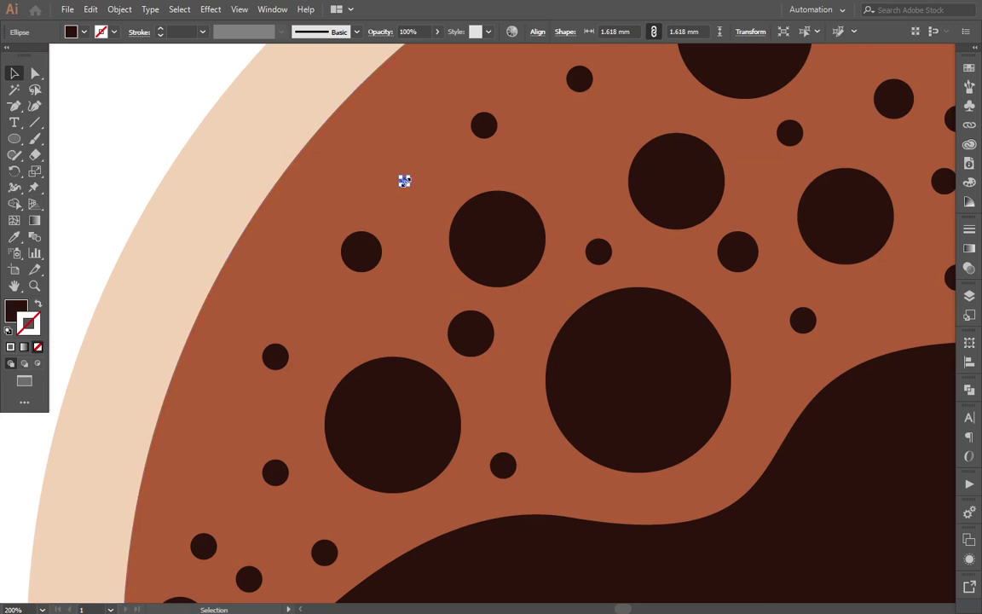
scroll(404, 181, up, 1)
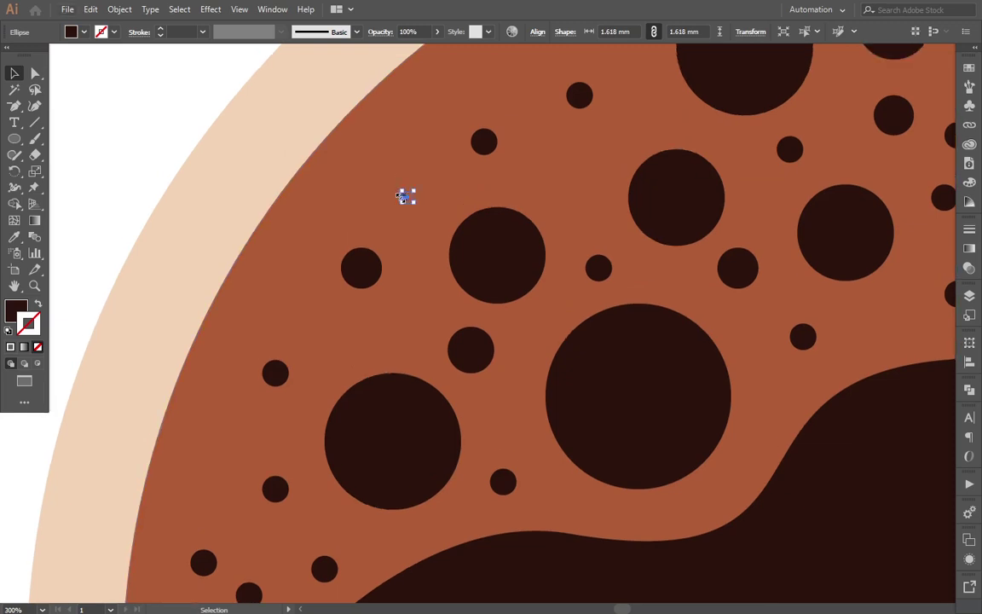
scroll(406, 197, up, 1)
mouse_move(406, 197)
mouse_down()
mouse_move(635, 146)
mouse_move(614, 375)
mouse_move(404, 391)
mouse_up()
mouse_move(625, 450)
mouse_down()
mouse_move(537, 307)
mouse_move(634, 247)
mouse_move(625, 151)
mouse_up()
scroll(540, 322, down, 2)
key(ctrl+z)
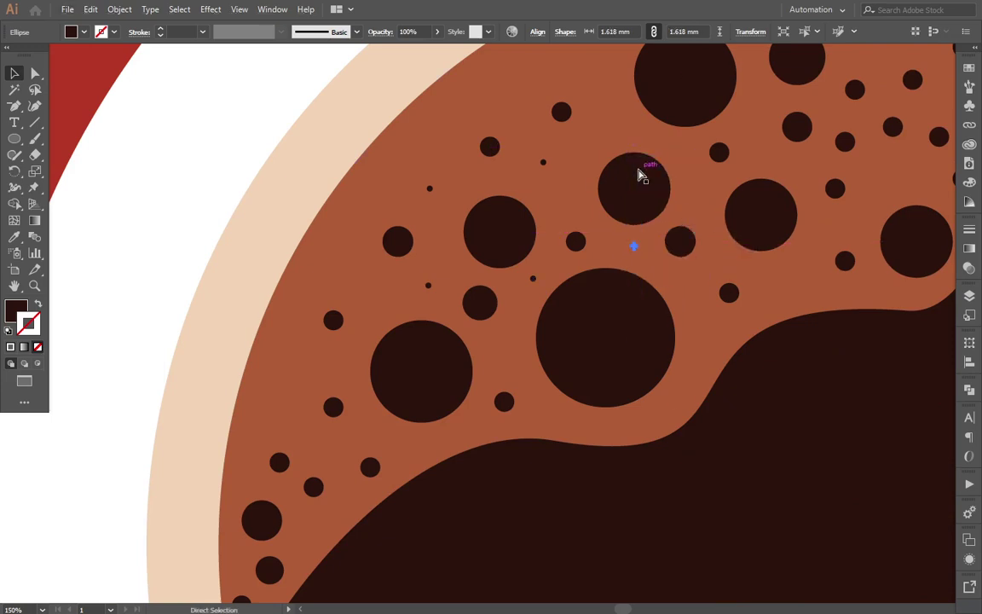
Step: Scatter more tiny dot copies across the crema, including just above the coffee wave
scroll(634, 256, up, 1)
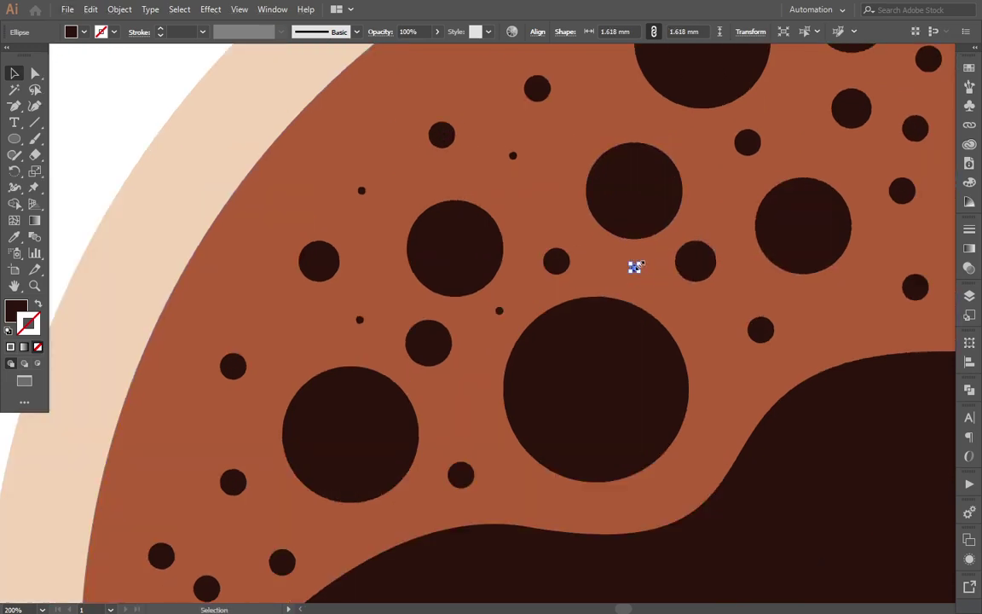
mouse_move(634, 269)
mouse_down()
mouse_move(606, 109)
mouse_move(716, 194)
mouse_up()
scroll(716, 195, up, 1)
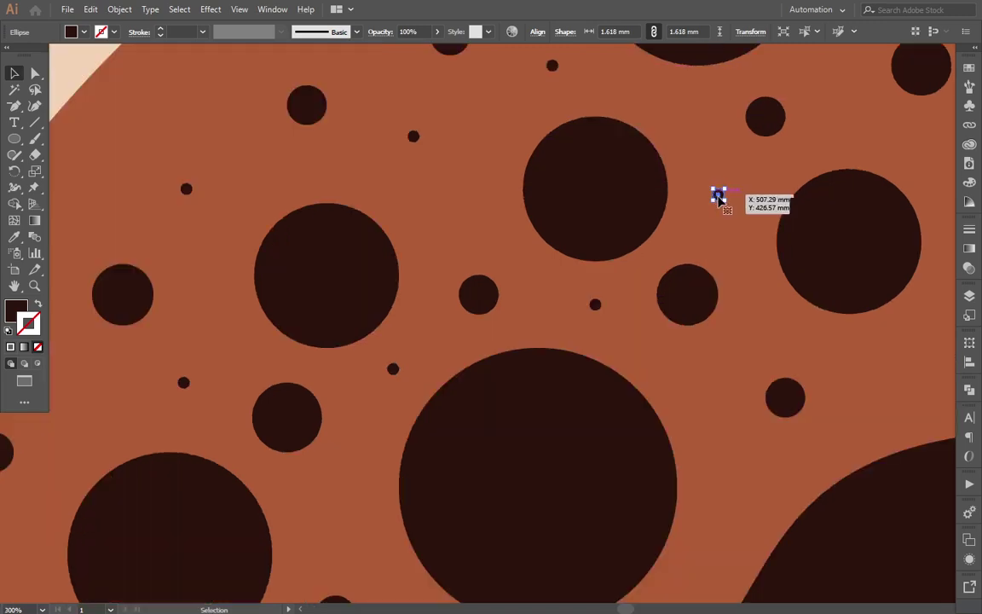
mouse_move(717, 193)
mouse_down()
mouse_move(719, 398)
mouse_move(866, 365)
mouse_up()
scroll(850, 450, down, 1)
scroll(851, 450, down, 1)
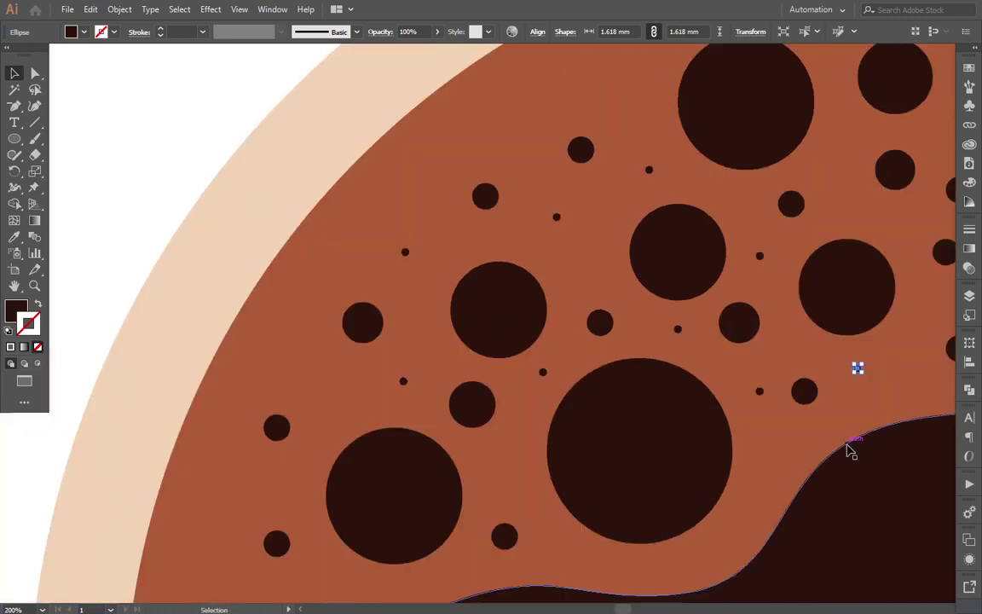
drag(851, 449, 833, 280)
scroll(844, 219, up, 1)
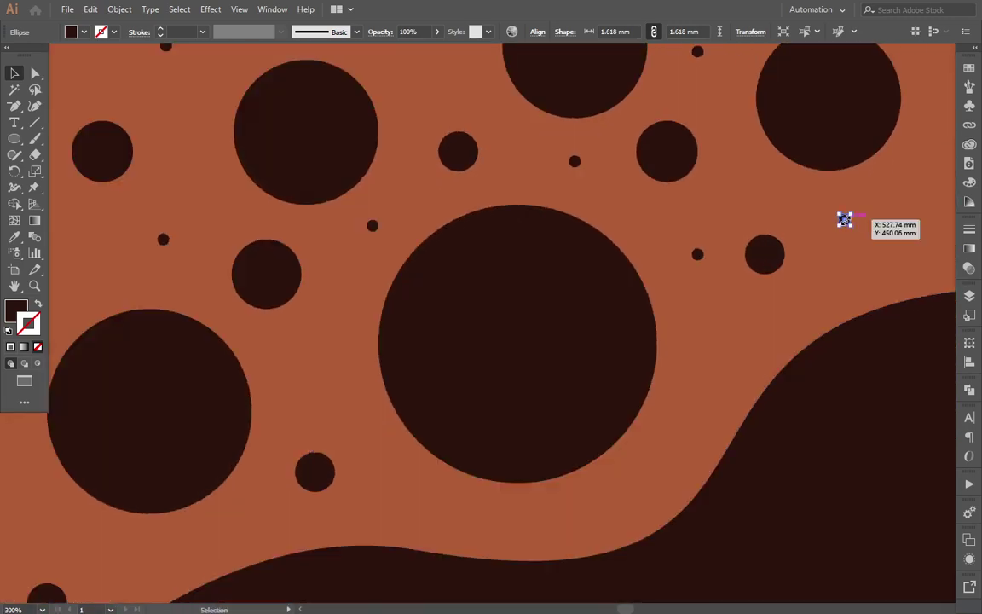
mouse_move(842, 222)
mouse_down()
mouse_move(668, 452)
mouse_move(563, 536)
mouse_up()
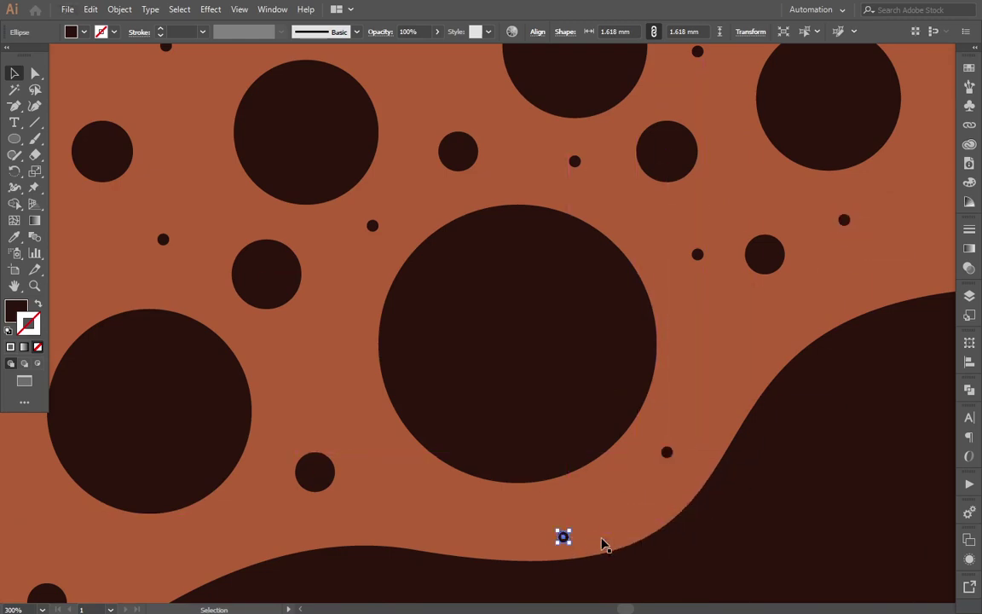
scroll(603, 543, down, 3)
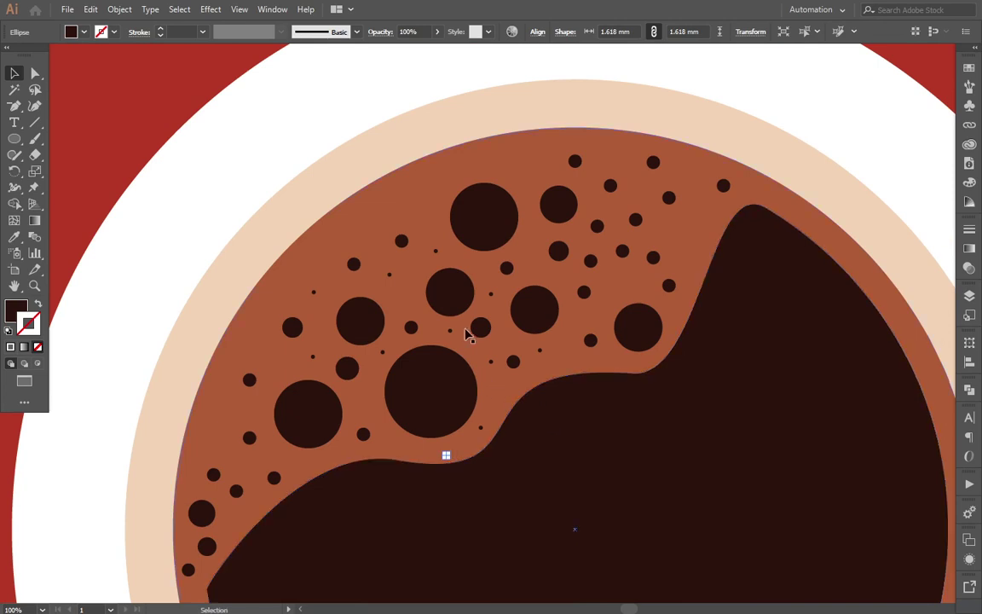
Step: Copy a tiny dot toward the coffee wave's peak, undoing an accidental scaling
mouse_move(481, 329)
mouse_down()
mouse_move(451, 333)
mouse_move(799, 220)
mouse_up()
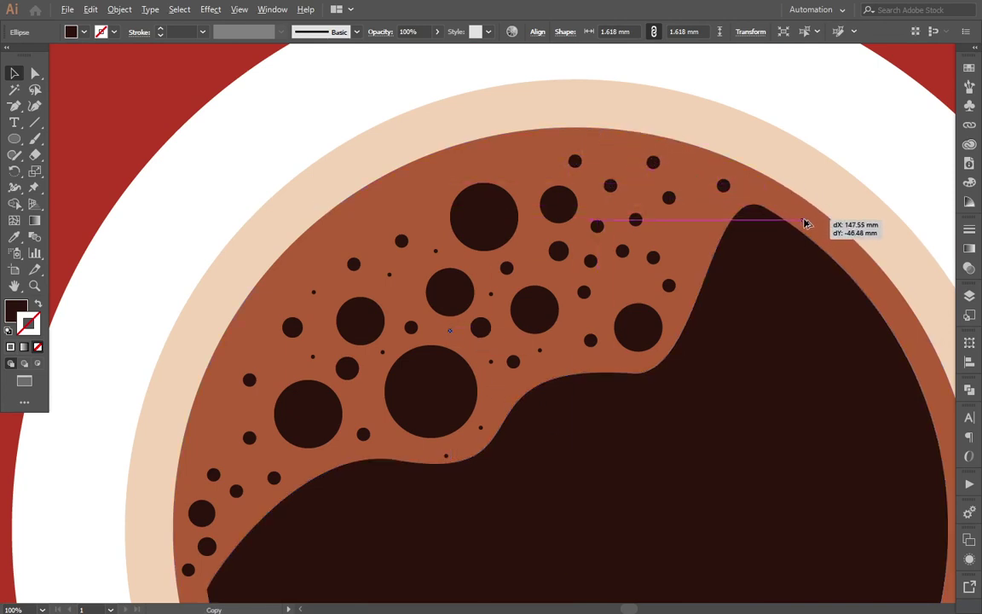
drag(798, 221, 807, 223)
scroll(806, 221, up, 2)
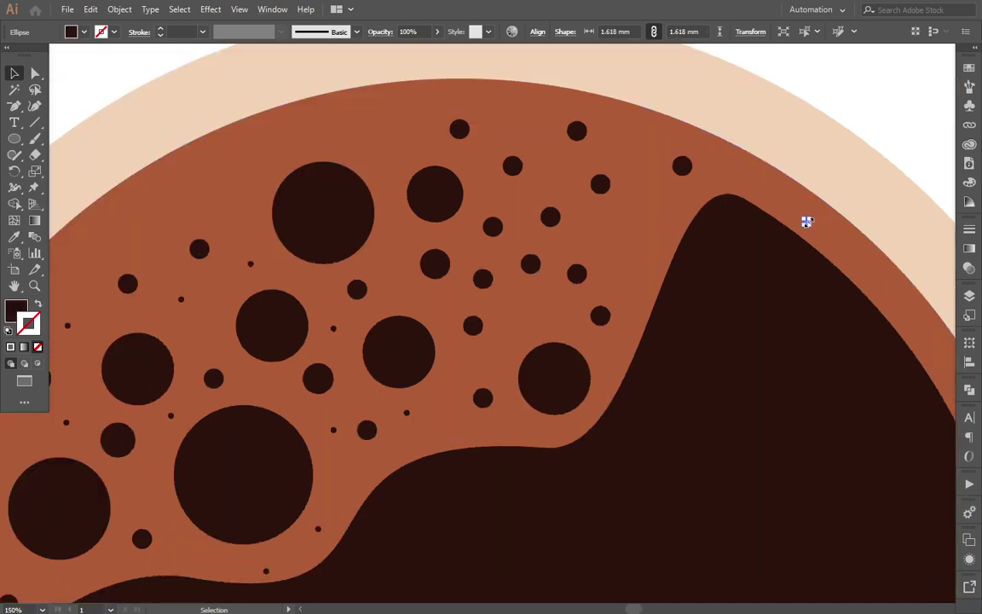
scroll(806, 221, up, 2)
mouse_move(806, 222)
mouse_down()
mouse_move(695, 120)
mouse_move(890, 244)
mouse_move(629, 358)
mouse_move(640, 457)
mouse_move(627, 202)
mouse_move(415, 152)
mouse_move(184, 189)
mouse_move(185, 440)
mouse_move(377, 524)
mouse_move(431, 521)
mouse_up()
key(ctrl+z)
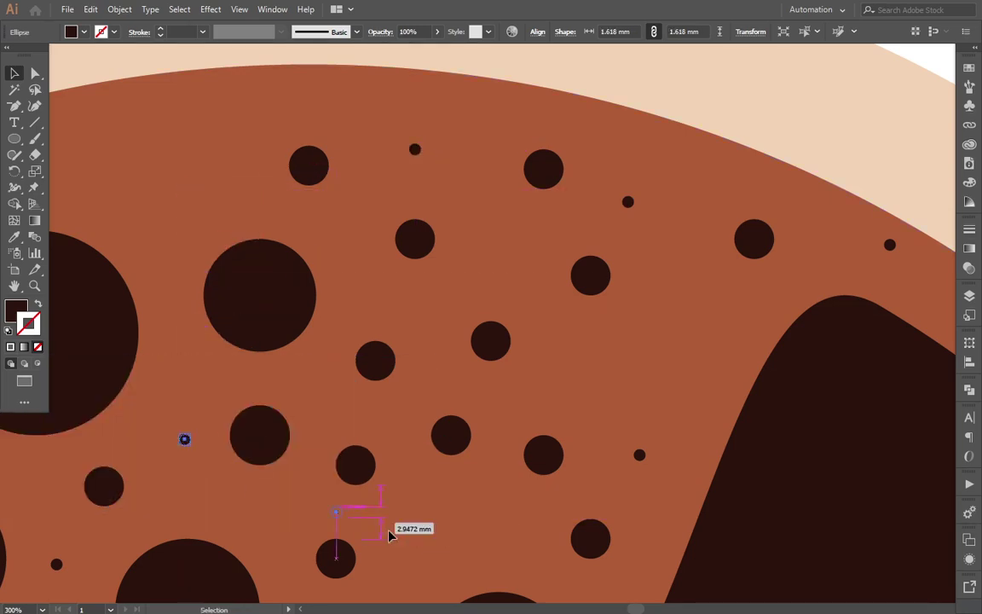
key(ctrl+minus)
key(ctrl+minus)
key(ctrl+minus)
key(ctrl+minus)
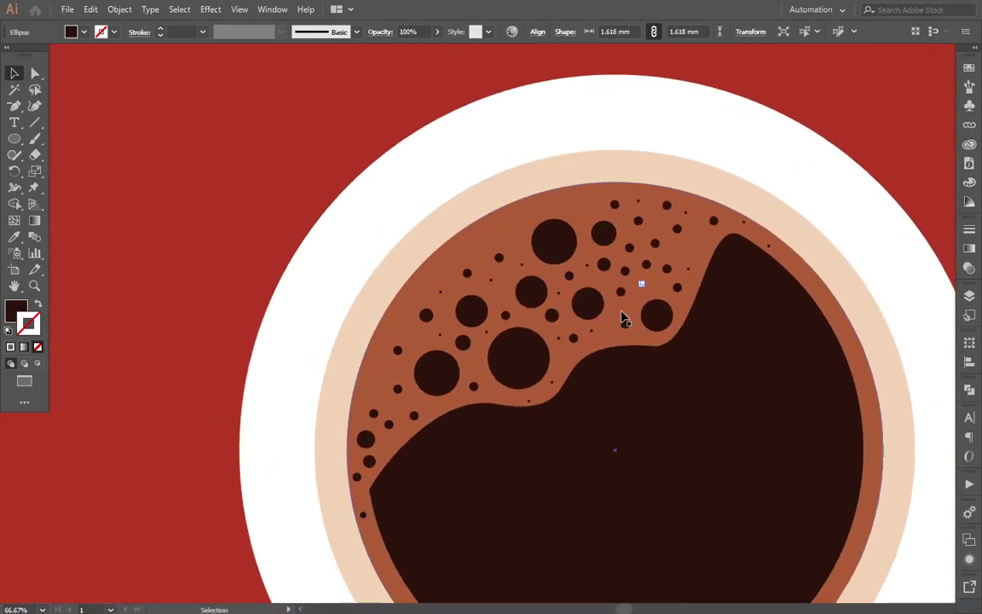
key(ctrl+plus)
Step: Copy dots around the crema and enlarge one into a bubble of about 14.8 mm
drag(570, 247, 551, 159)
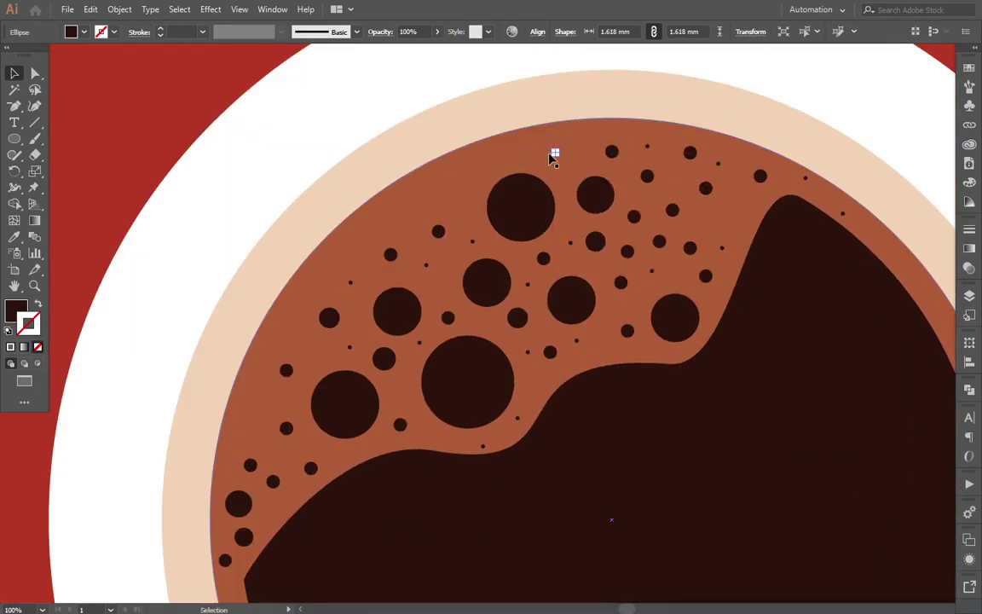
drag(527, 284, 458, 189)
mouse_move(527, 285)
mouse_down()
mouse_move(250, 411)
mouse_move(260, 409)
mouse_up()
click(391, 258)
drag(402, 263, 406, 268)
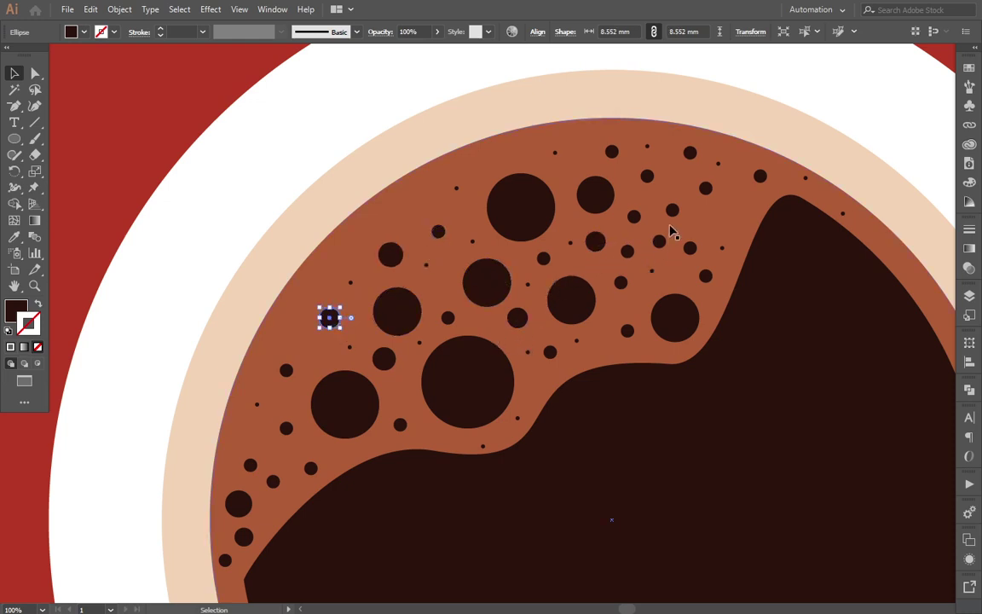
drag(680, 216, 706, 224)
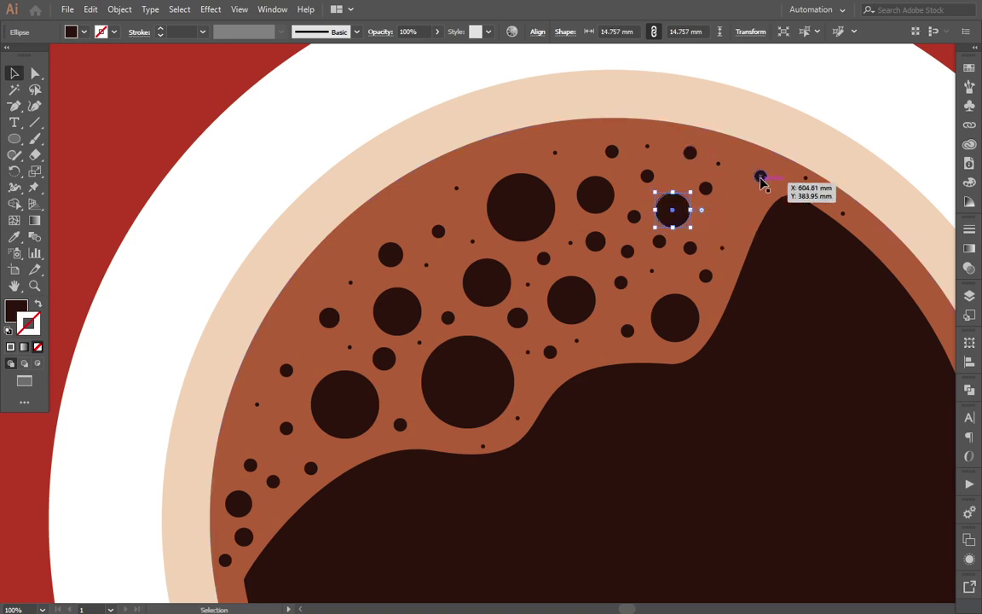
Step: Enlarge a small dot to about 9.8 mm and add dot copies near the wave edge
click(760, 175)
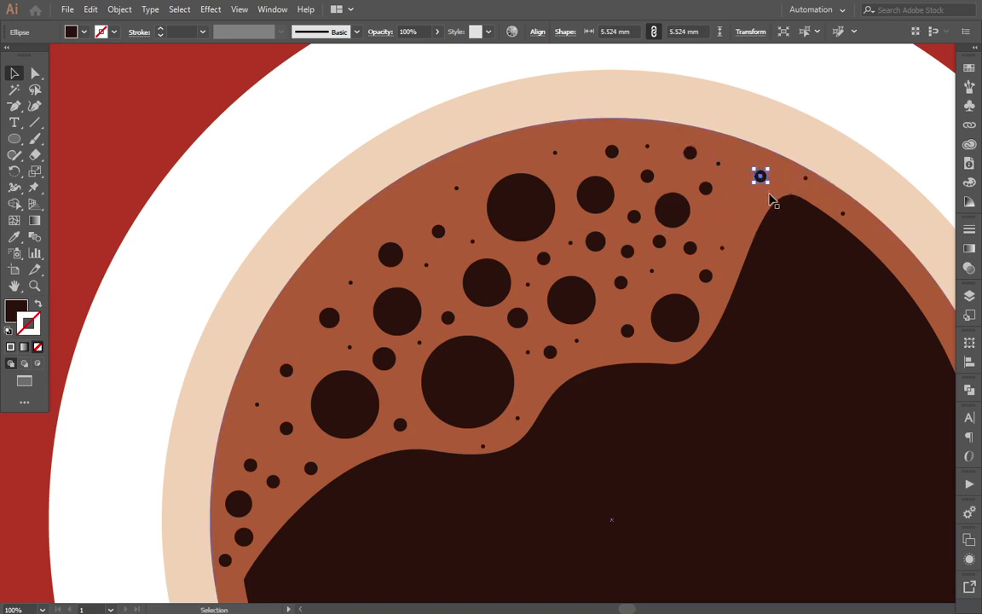
click(627, 251)
drag(635, 257, 640, 261)
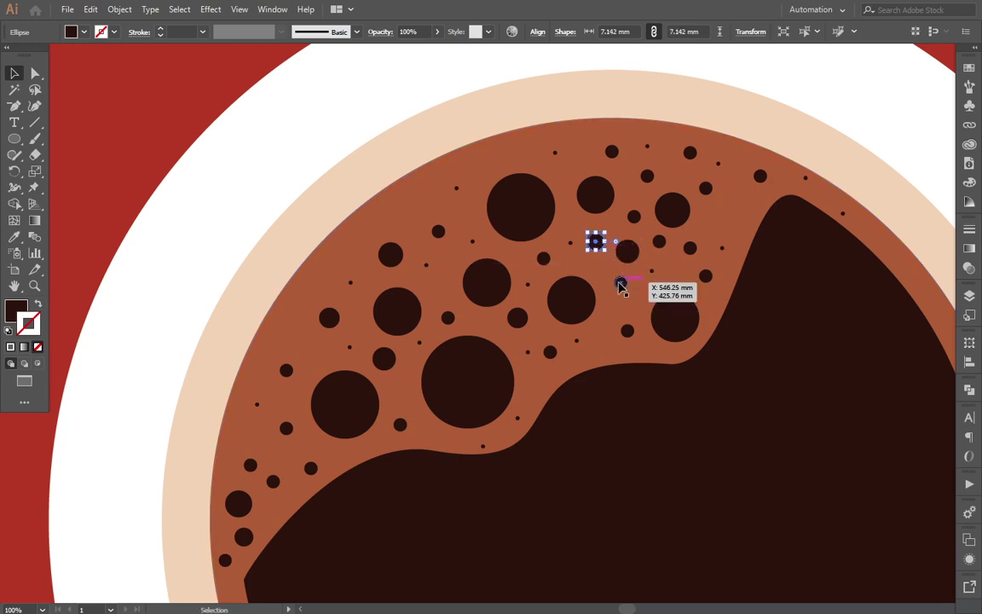
click(621, 282)
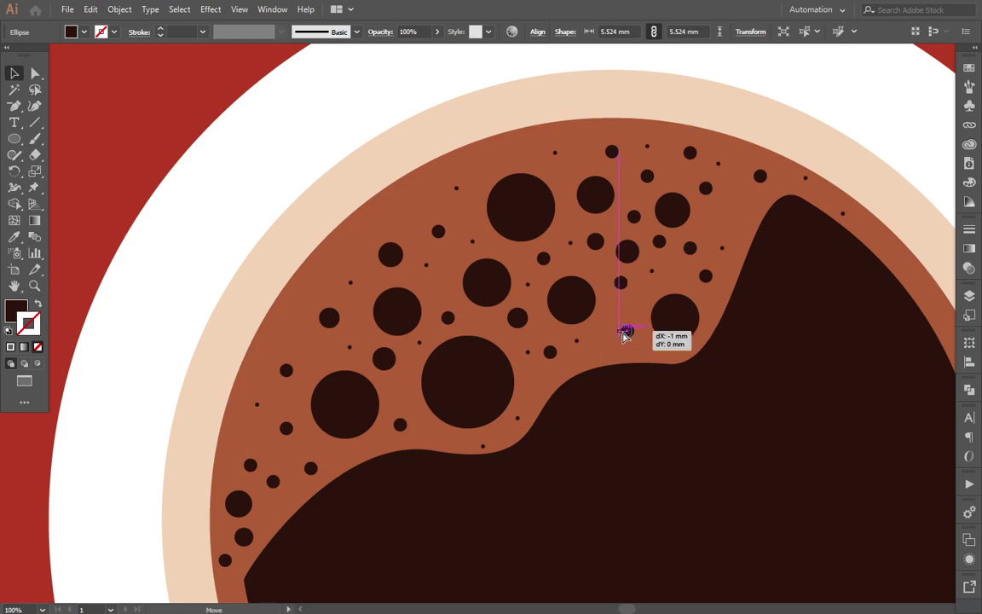
drag(632, 337, 626, 336)
drag(708, 275, 715, 287)
Step: Nudge a small dot down into place in the lower-left crema
scroll(706, 304, down, 3)
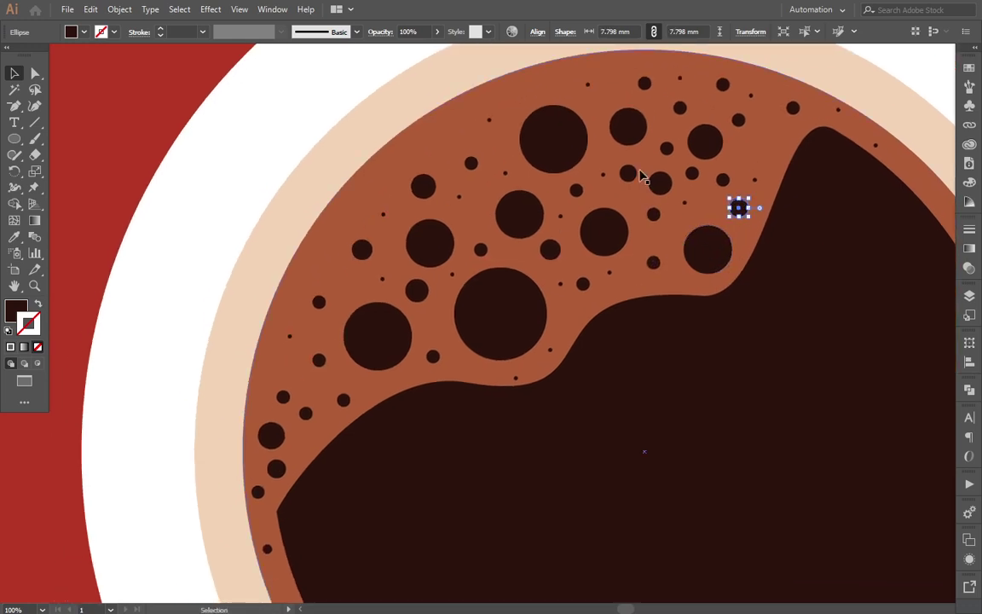
drag(575, 190, 581, 195)
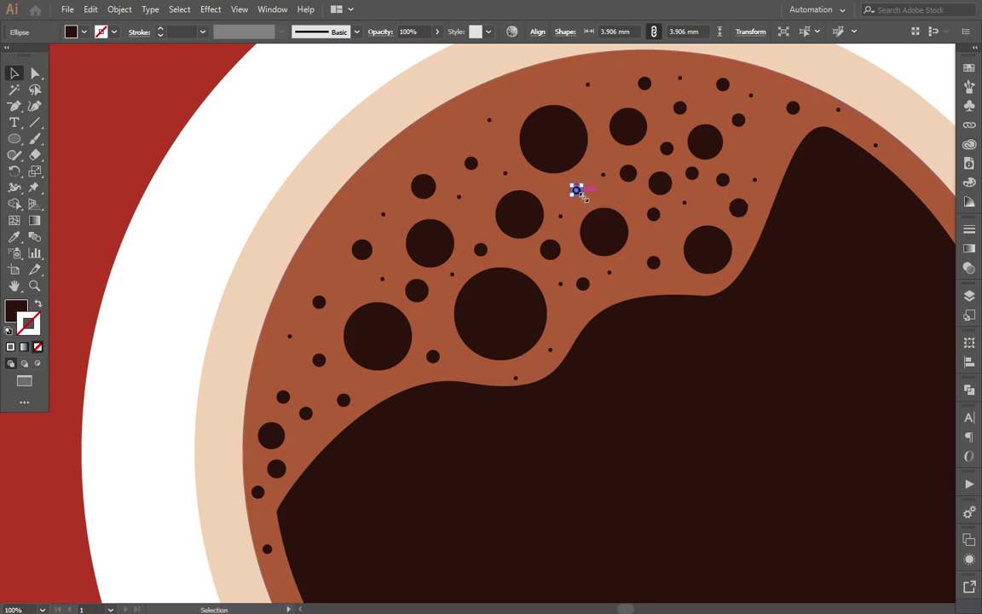
click(587, 253)
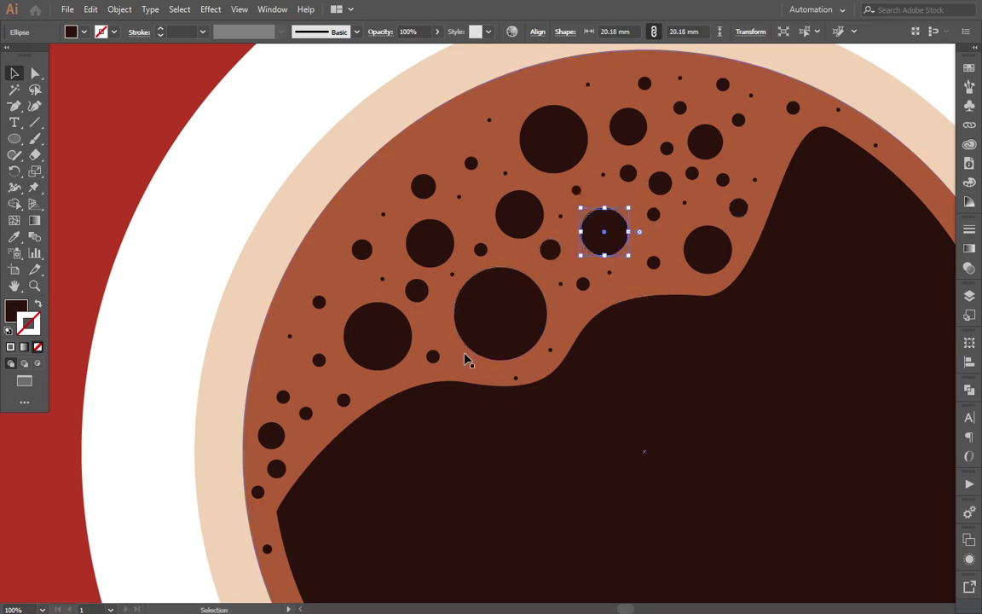
drag(449, 380, 468, 336)
drag(325, 368, 334, 371)
mouse_move(339, 319)
mouse_down()
mouse_move(335, 340)
mouse_move(365, 347)
mouse_move(334, 369)
mouse_up()
click(379, 359)
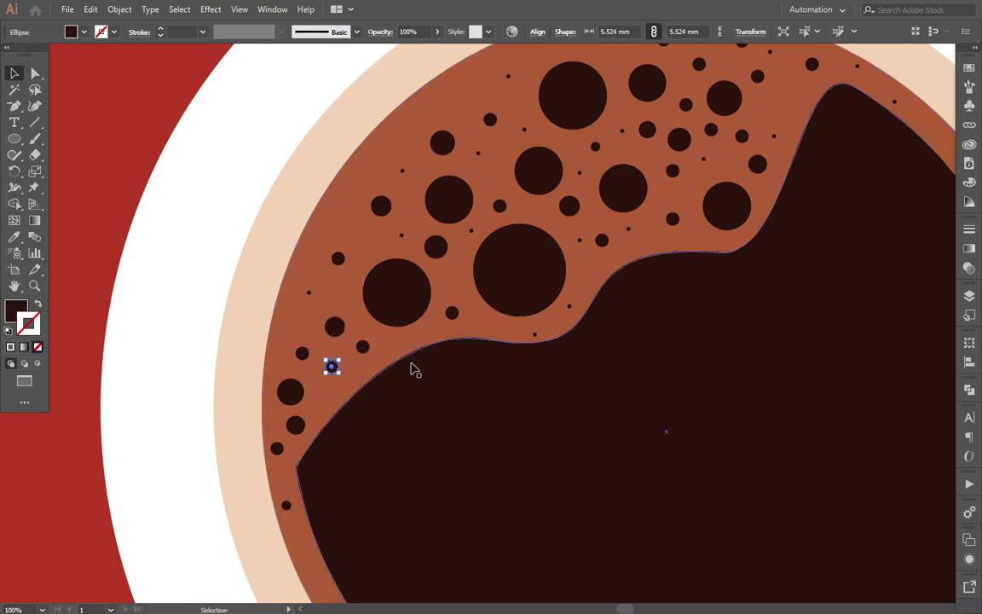
scroll(401, 364, down, 2)
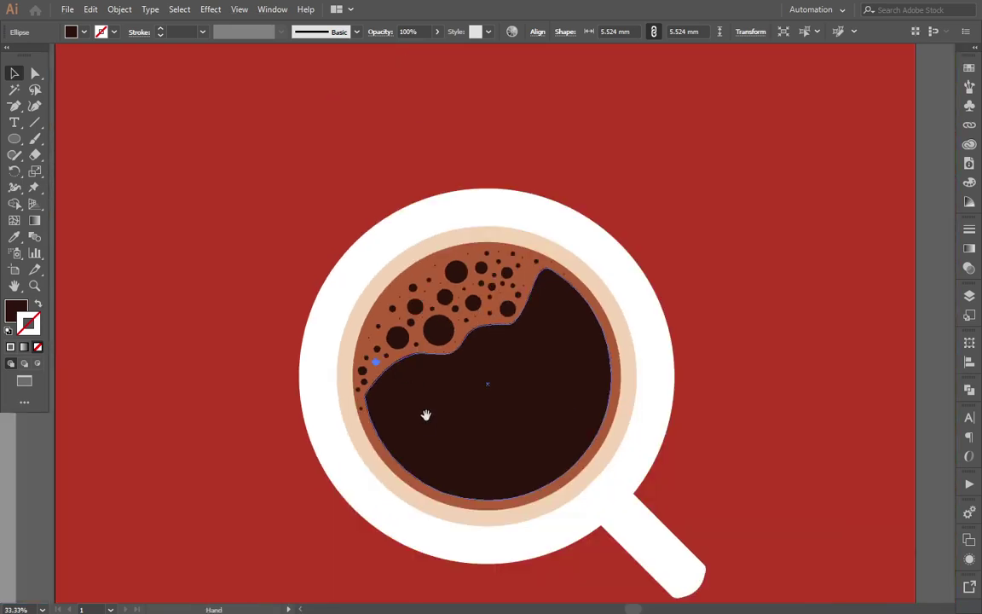
Step: Nudge a small dot near the crema's left rim, then deselect everything
drag(425, 414, 498, 348)
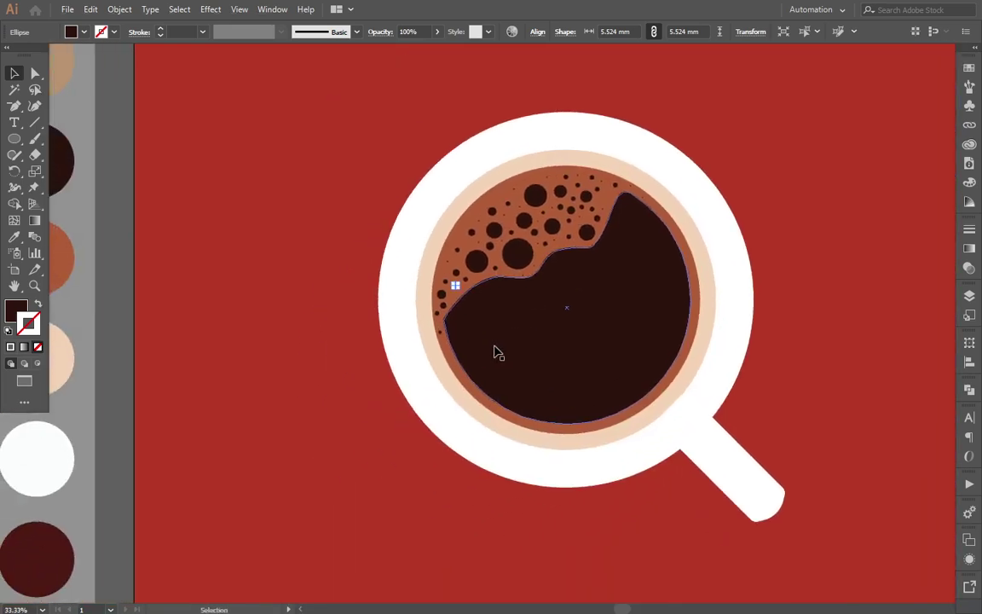
scroll(498, 353, up, 2)
scroll(373, 342, up, 2)
drag(418, 239, 427, 245)
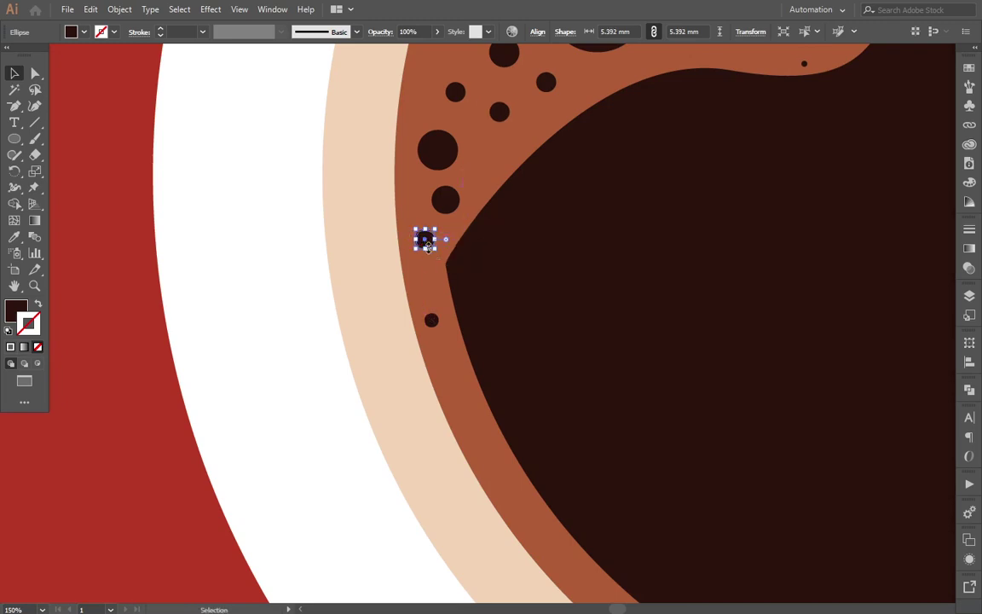
scroll(460, 281, down, 5)
scroll(441, 366, down, 1)
click(441, 365)
Step: Centre and zoom in on the cup, then clear the selection
scroll(583, 302, up, 1)
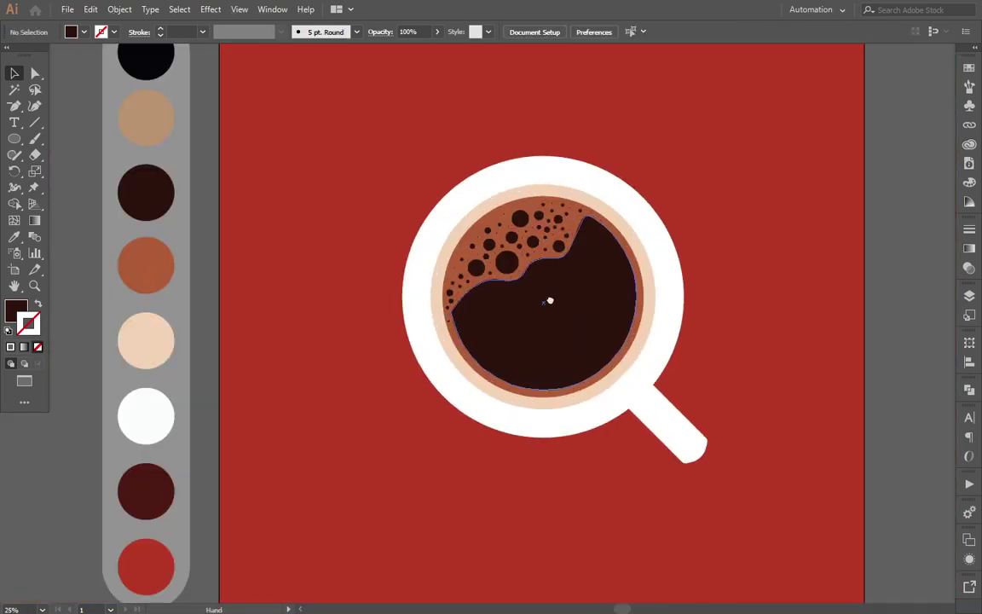
drag(550, 300, 537, 336)
scroll(528, 342, up, 1)
scroll(501, 318, up, 1)
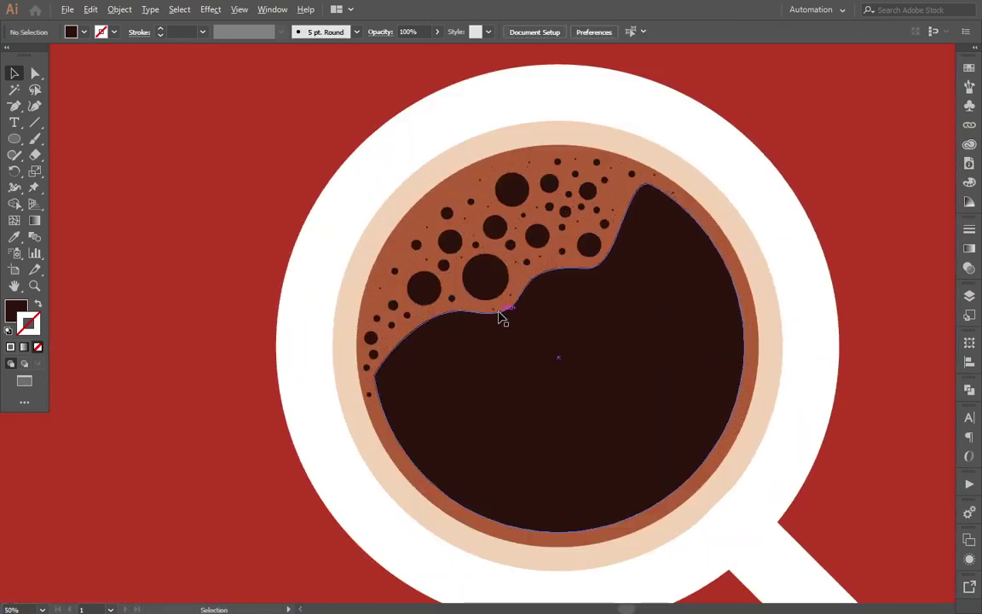
scroll(460, 252, up, 1)
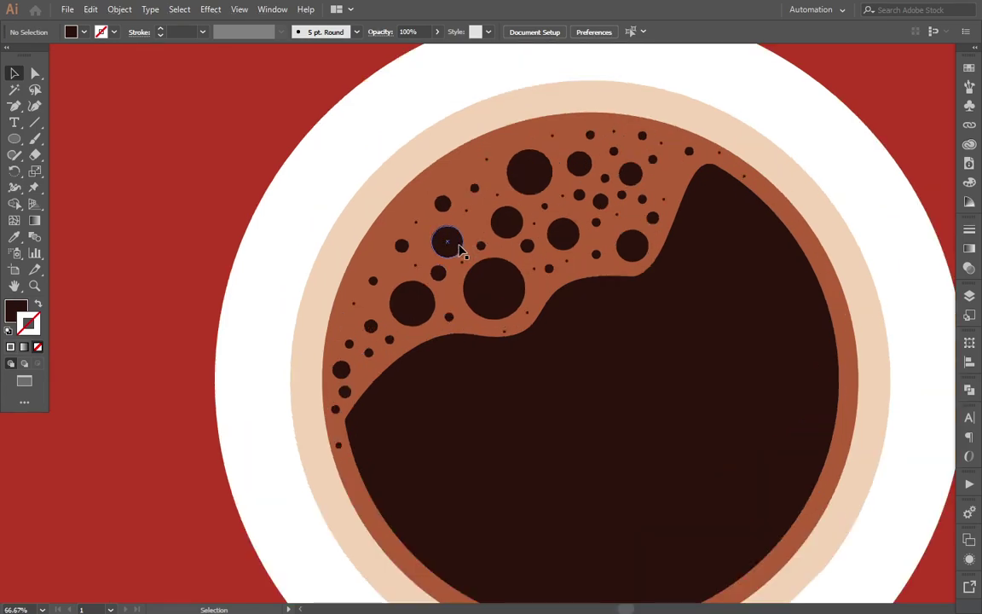
scroll(453, 246, up, 1)
scroll(529, 322, down, 1)
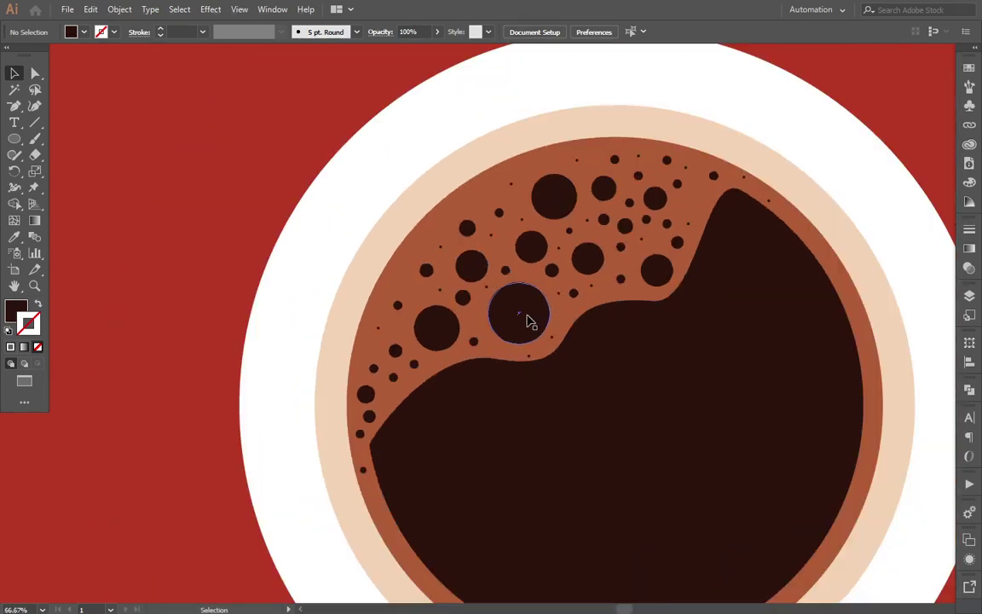
click(528, 323)
click(549, 345)
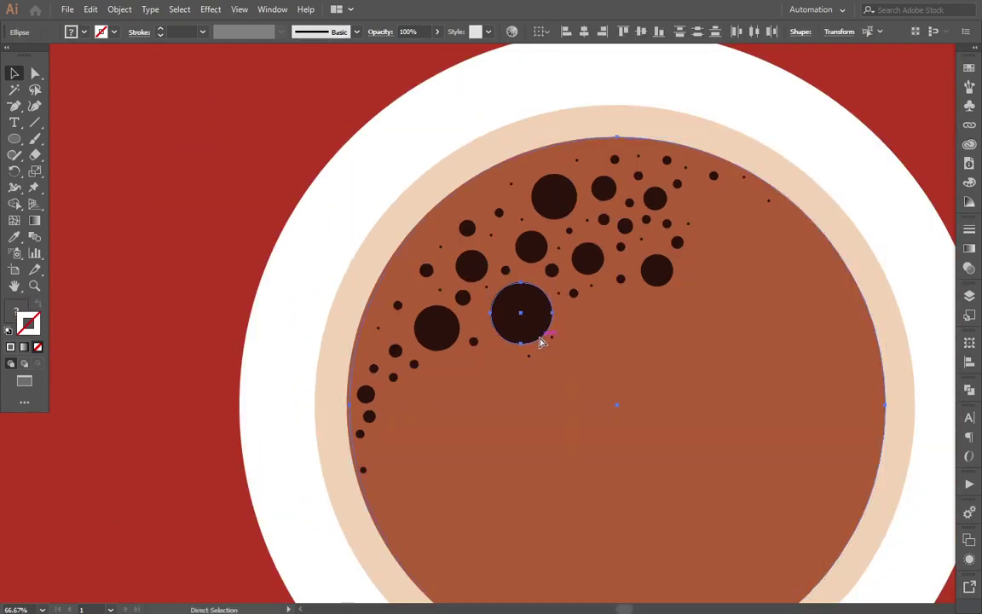
click(366, 230)
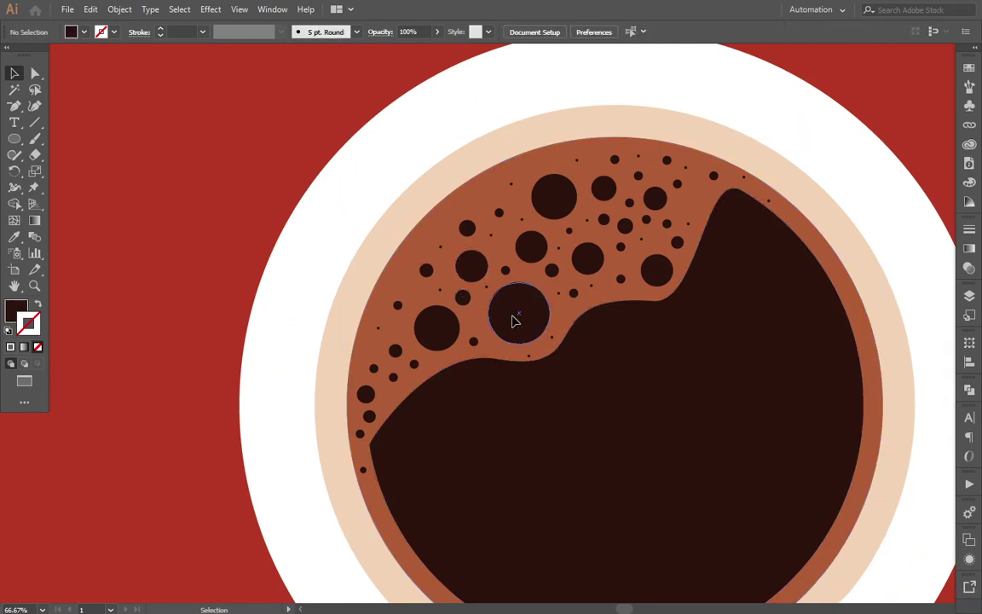
Step: Scale the bubble above the wave's dip to about 43 mm and enlarge the upper bubble
click(514, 321)
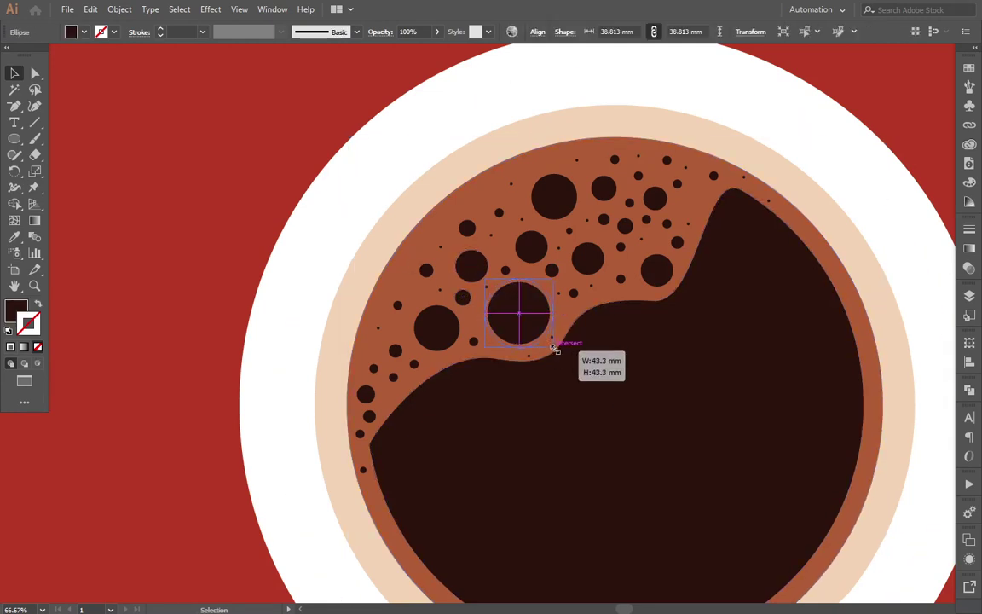
drag(550, 343, 554, 348)
click(557, 216)
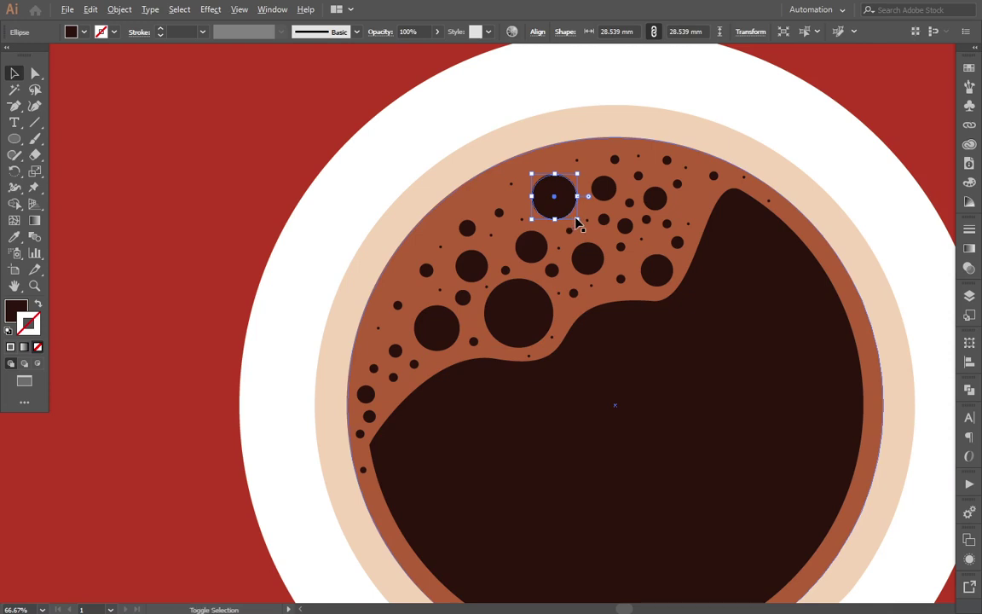
drag(578, 219, 582, 222)
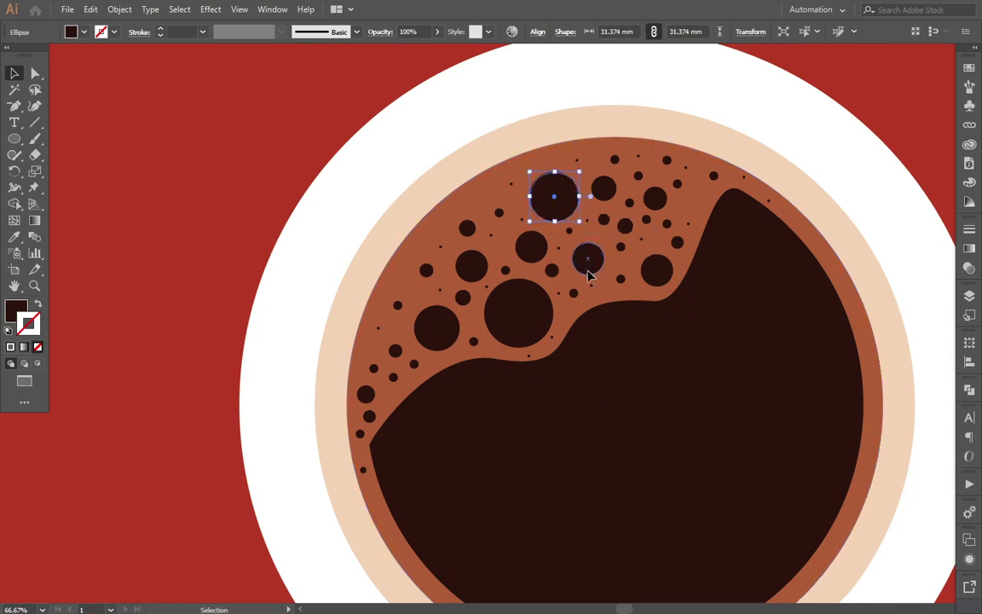
Step: Enlarge two mid-sized bubbles near the wave's peak to about 25 mm
click(587, 259)
drag(605, 278, 637, 249)
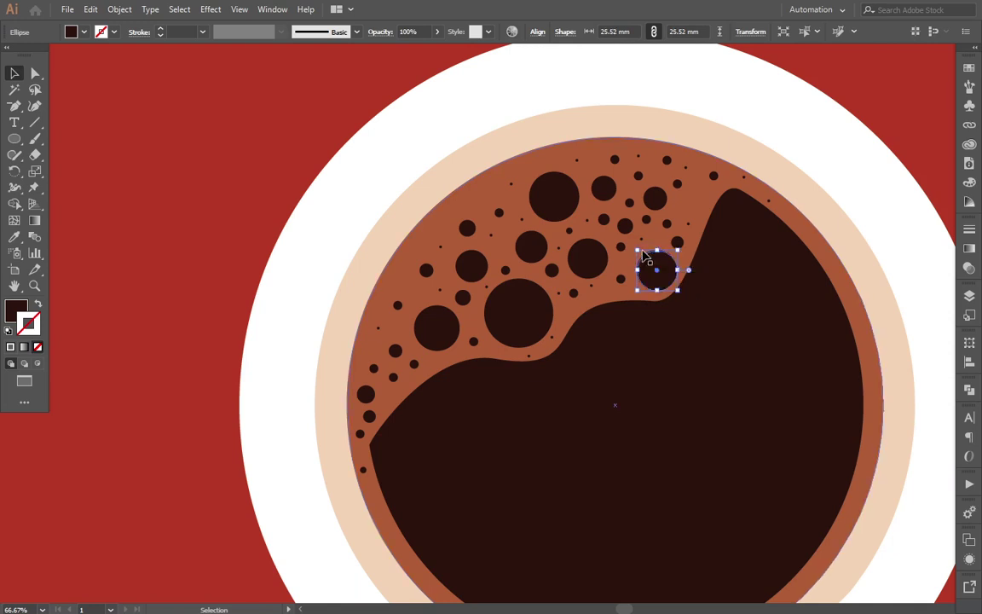
click(599, 267)
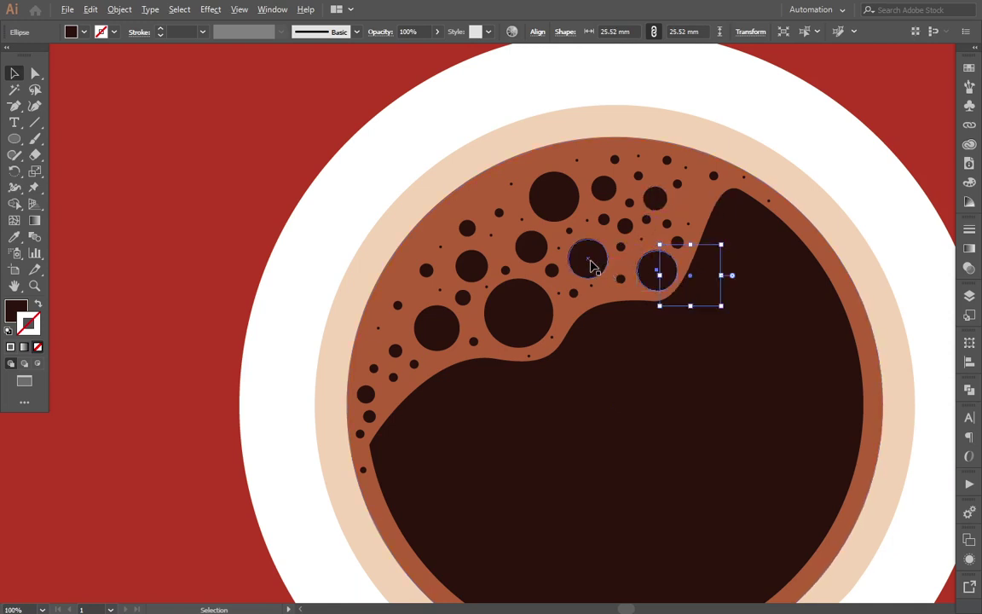
drag(596, 252, 607, 254)
scroll(604, 266, down, 1)
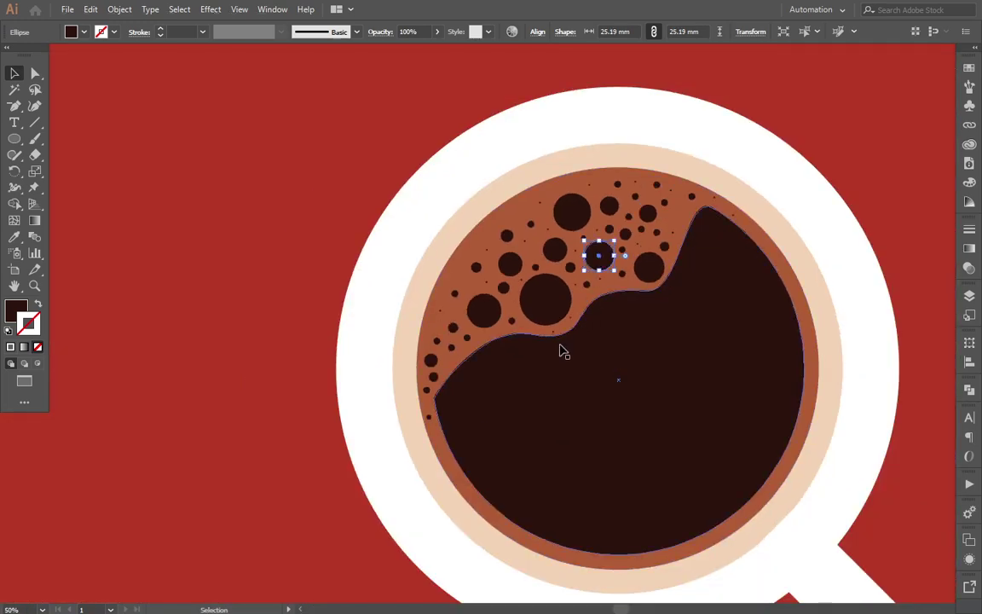
scroll(539, 245, up, 3)
scroll(552, 309, up, 1)
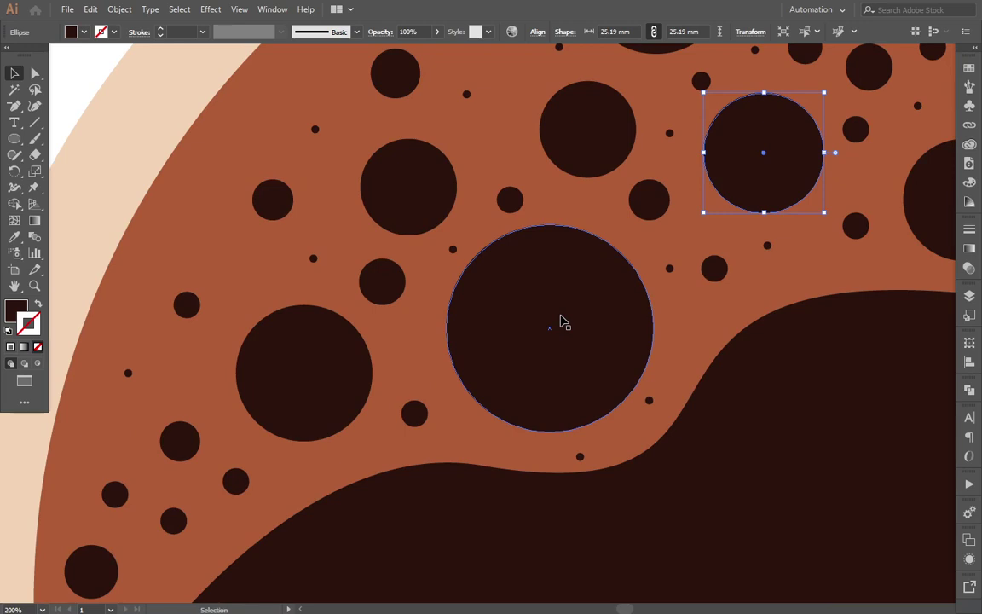
Step: Draw two curved highlight arcs with the Pencil along the right edge of the large dark bubble
key(n)
mouse_move(552, 247)
mouse_down()
mouse_move(634, 327)
mouse_move(571, 261)
mouse_move(546, 252)
mouse_up()
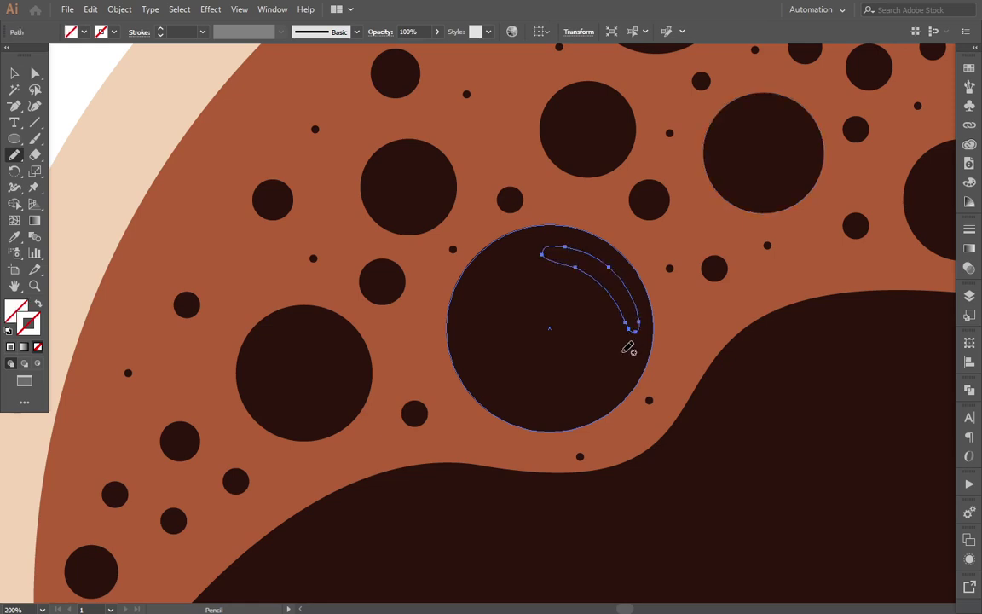
mouse_move(625, 351)
mouse_down()
mouse_move(636, 362)
mouse_move(630, 348)
mouse_move(624, 357)
mouse_up()
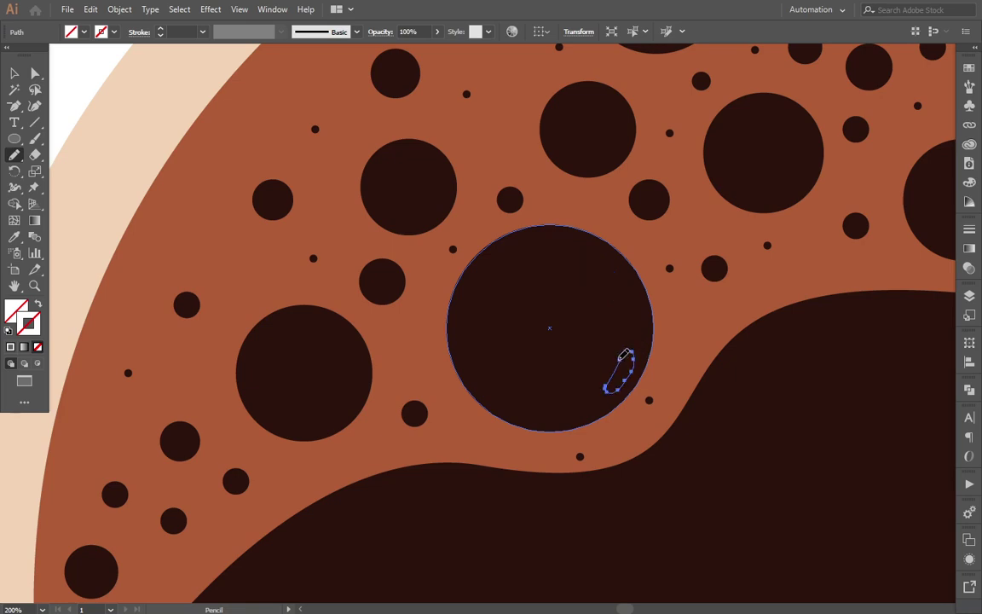
Step: Select both highlight shapes and fill them white from the Swatches
key(v)
shift+click(629, 318)
key(i)
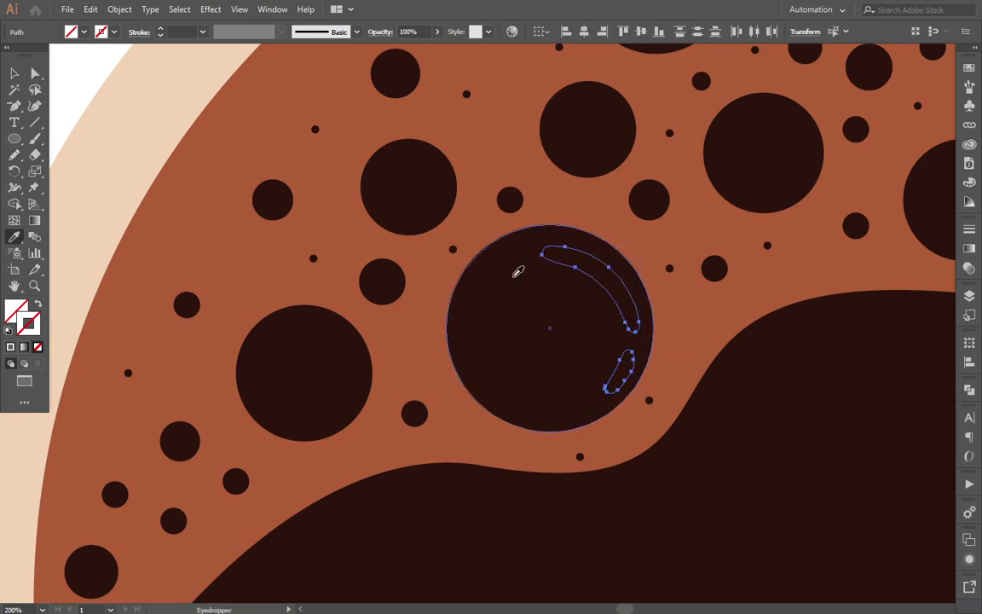
click(970, 66)
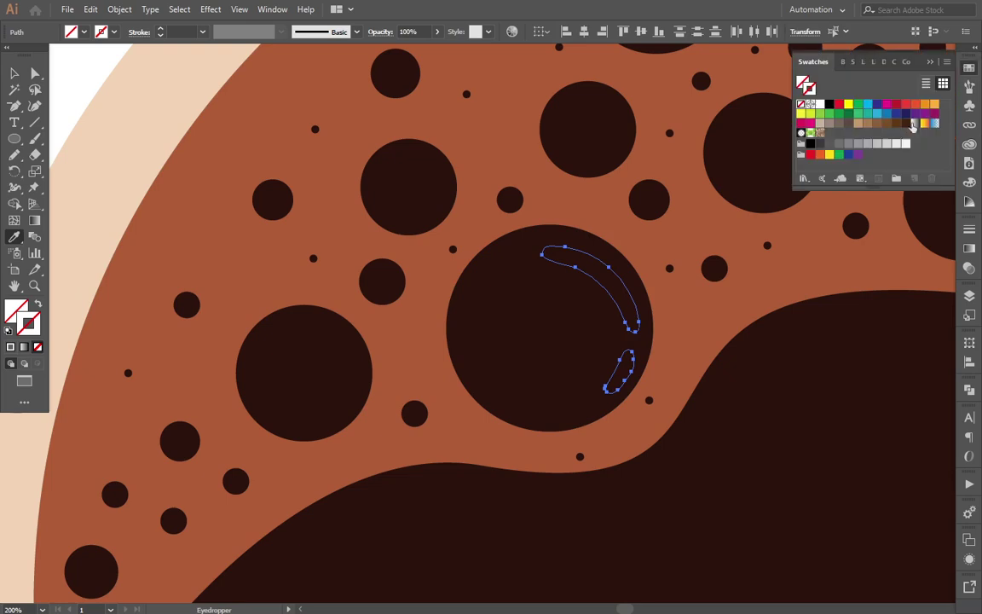
click(742, 99)
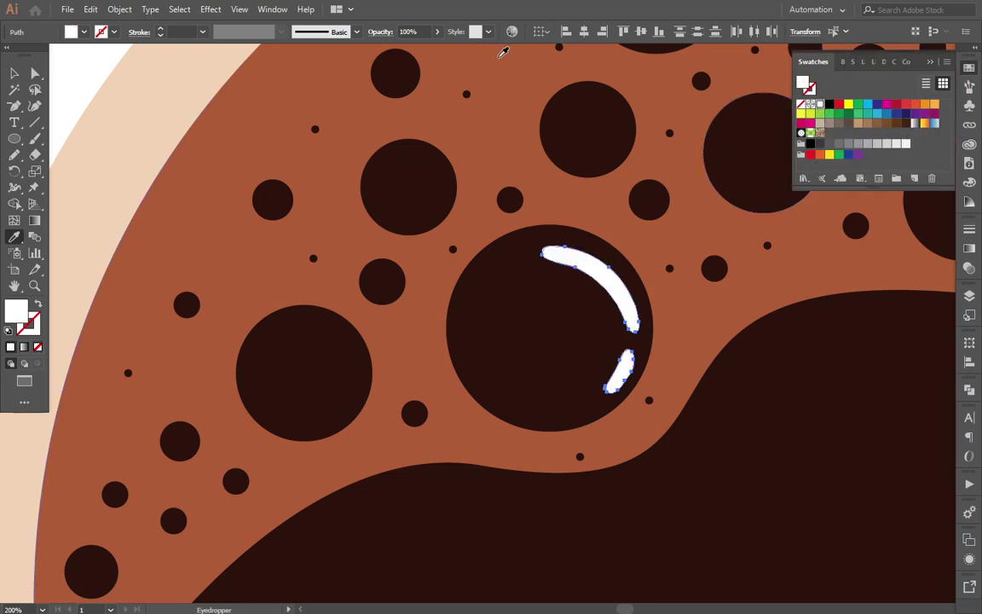
Step: Give both white highlights 97% opacity, then place a scaled-down copy on the upper dark bubble
key(v)
drag(620, 296, 621, 291)
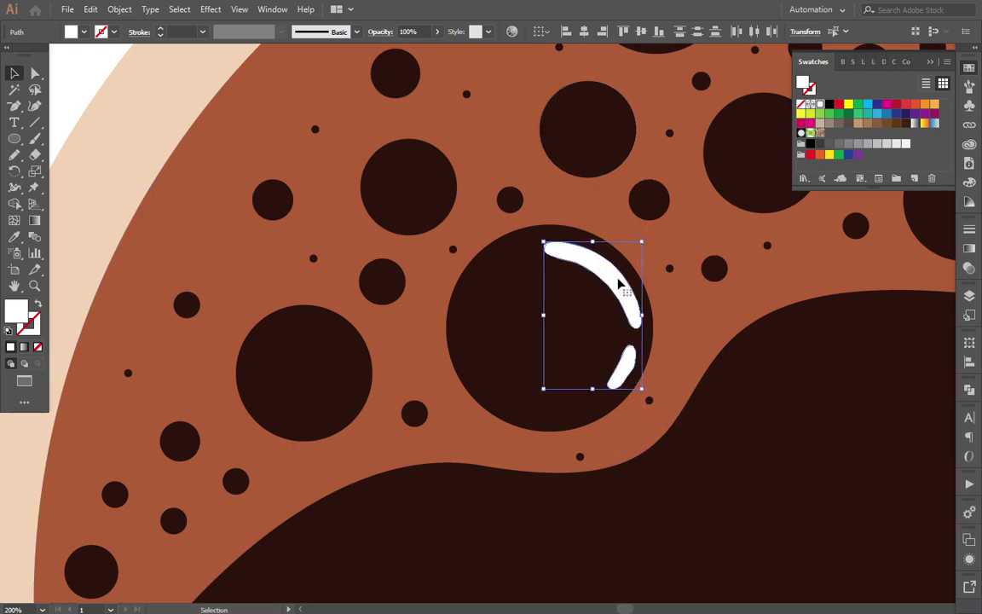
click(488, 32)
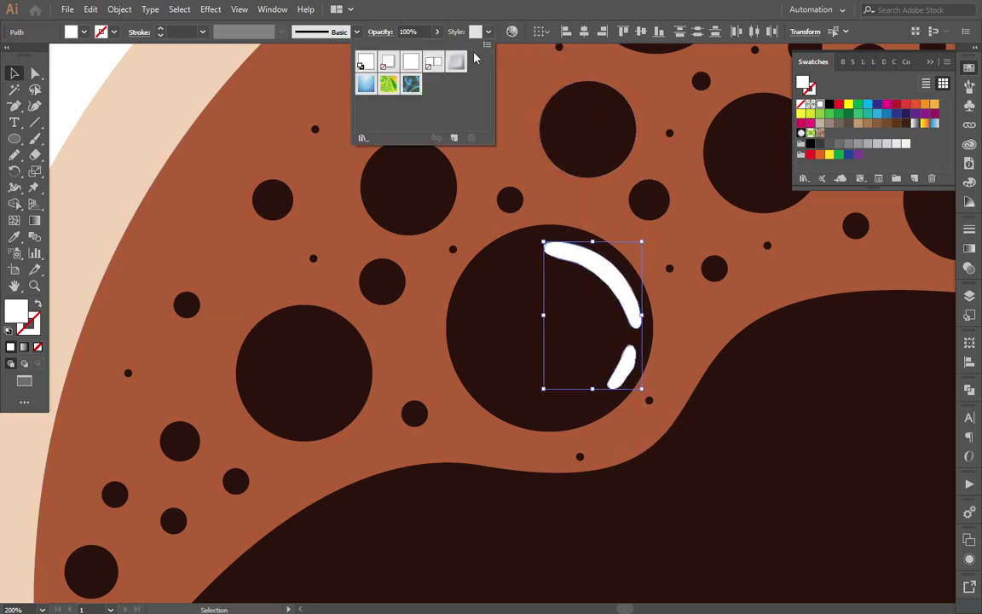
click(434, 32)
click(436, 33)
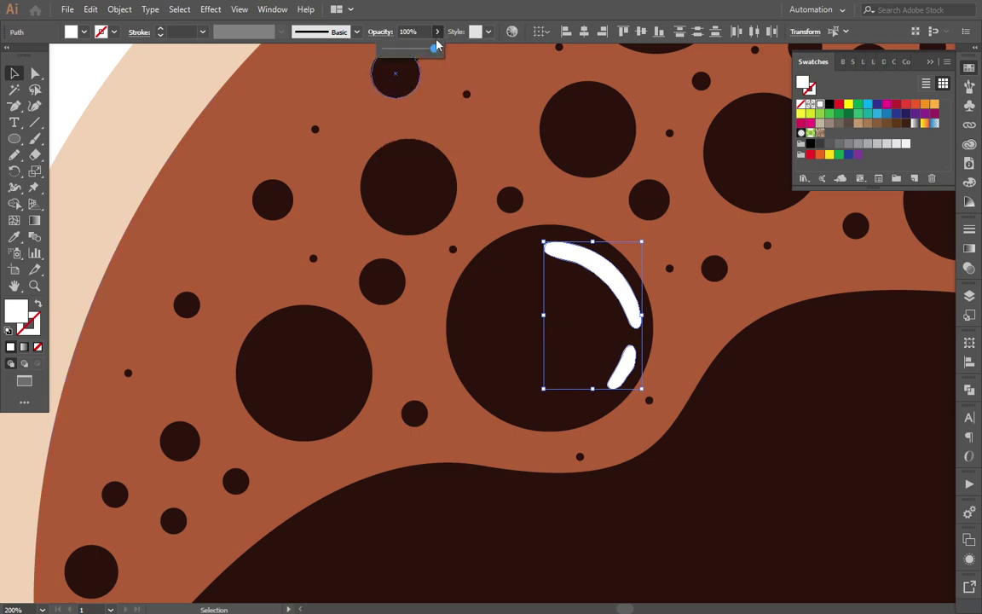
drag(436, 49, 426, 53)
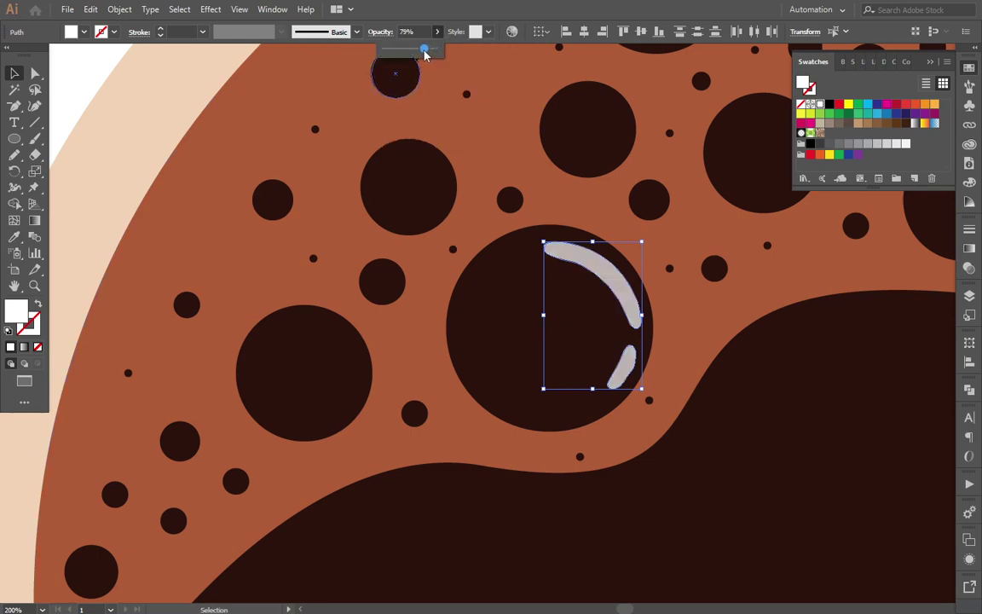
drag(429, 53, 434, 53)
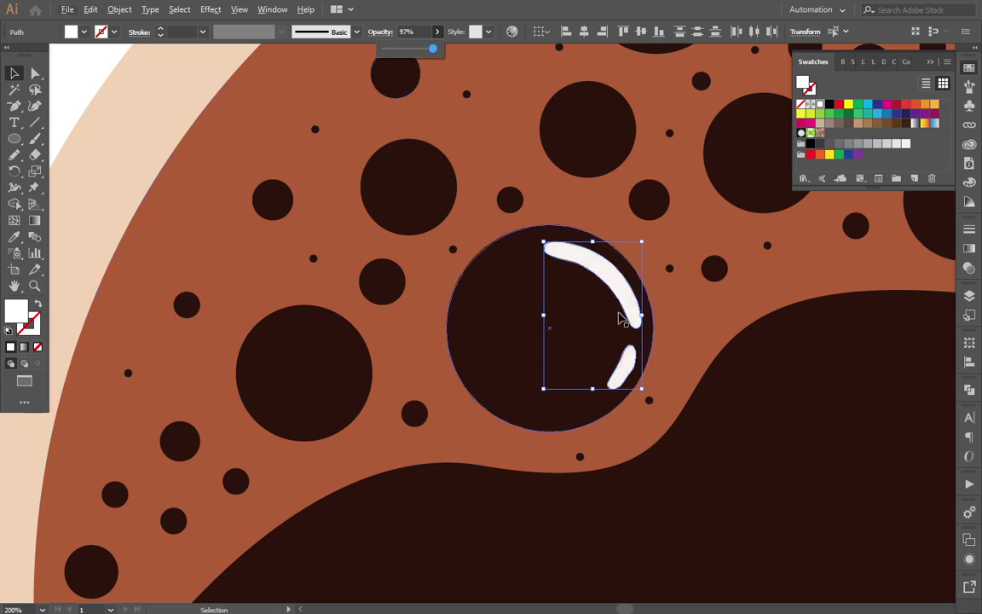
key(Return)
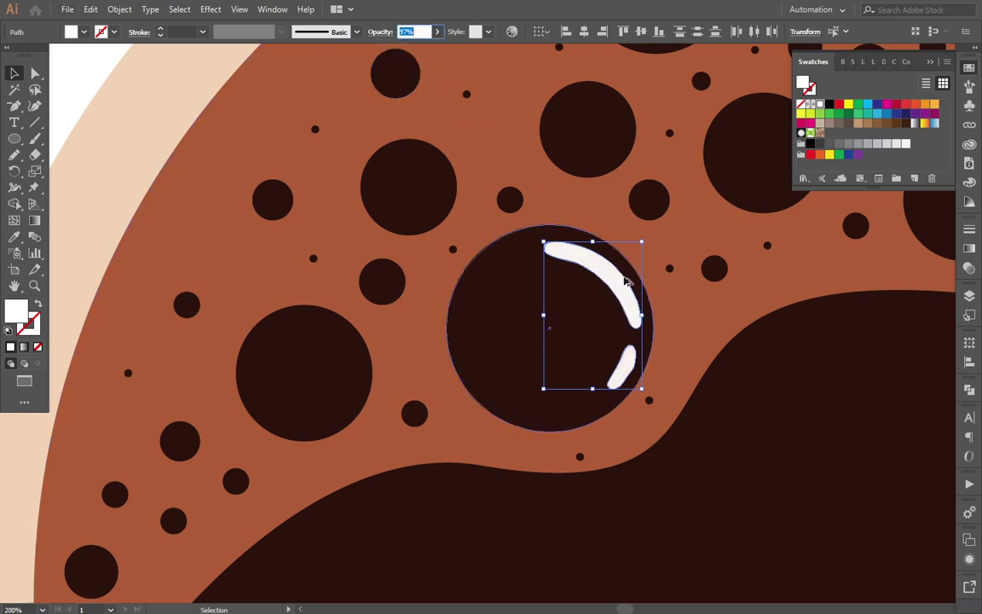
drag(625, 297, 617, 160)
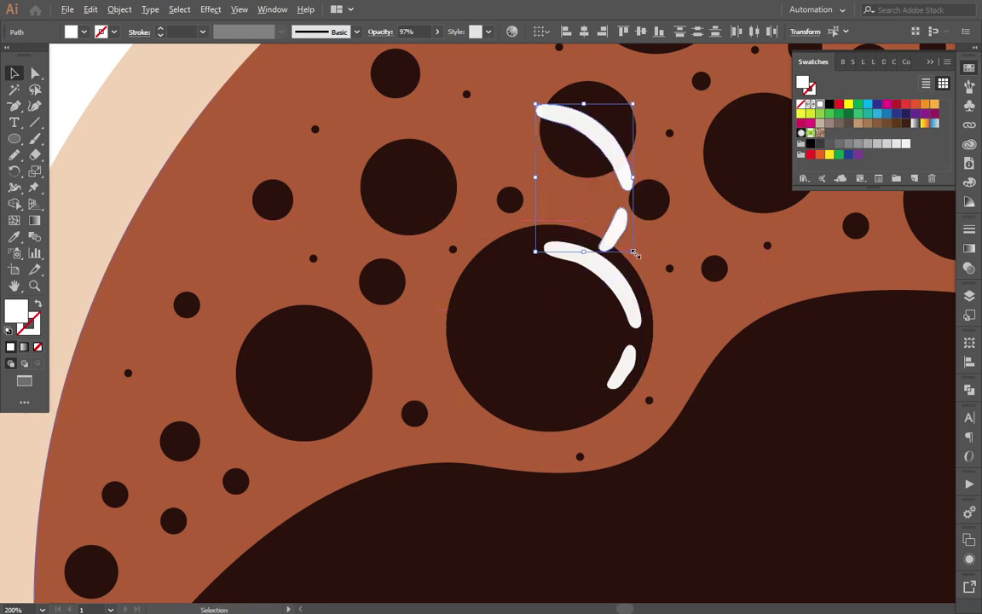
mouse_move(633, 253)
mouse_down()
mouse_move(605, 207)
mouse_move(625, 145)
mouse_up()
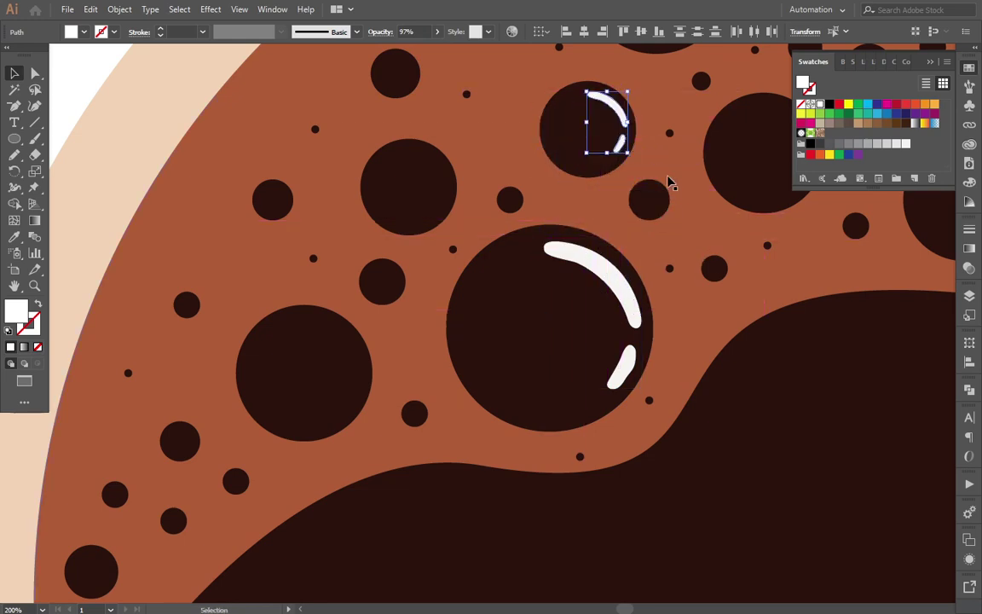
Step: Copy the highlight onto the neighbouring bubble and the middle-right bubble
scroll(642, 292, right, 3)
scroll(482, 185, up, 2)
scroll(478, 189, up, 3)
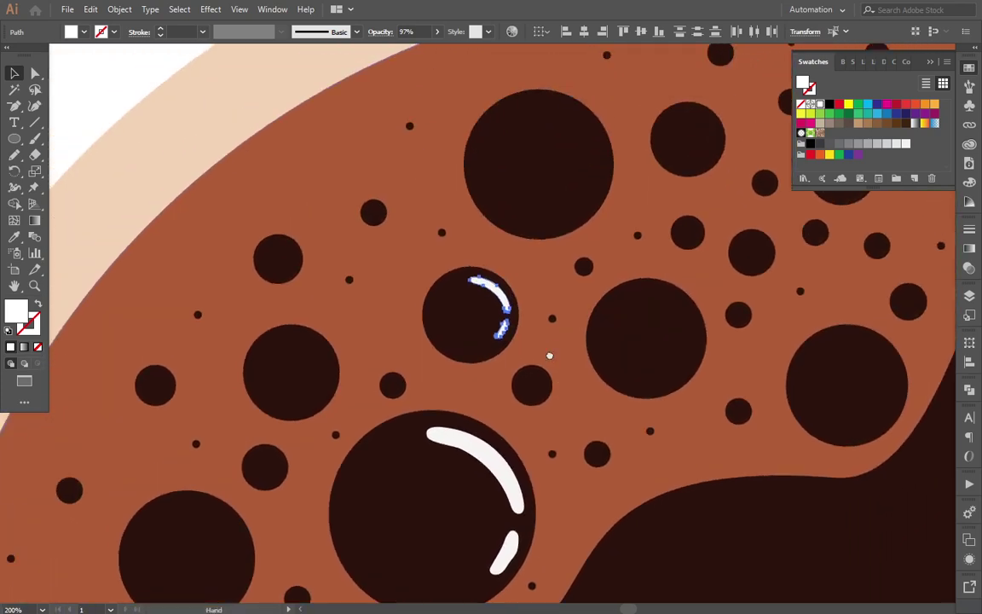
mouse_move(507, 318)
mouse_down()
mouse_move(571, 156)
mouse_move(594, 210)
mouse_up()
scroll(631, 265, down, 3)
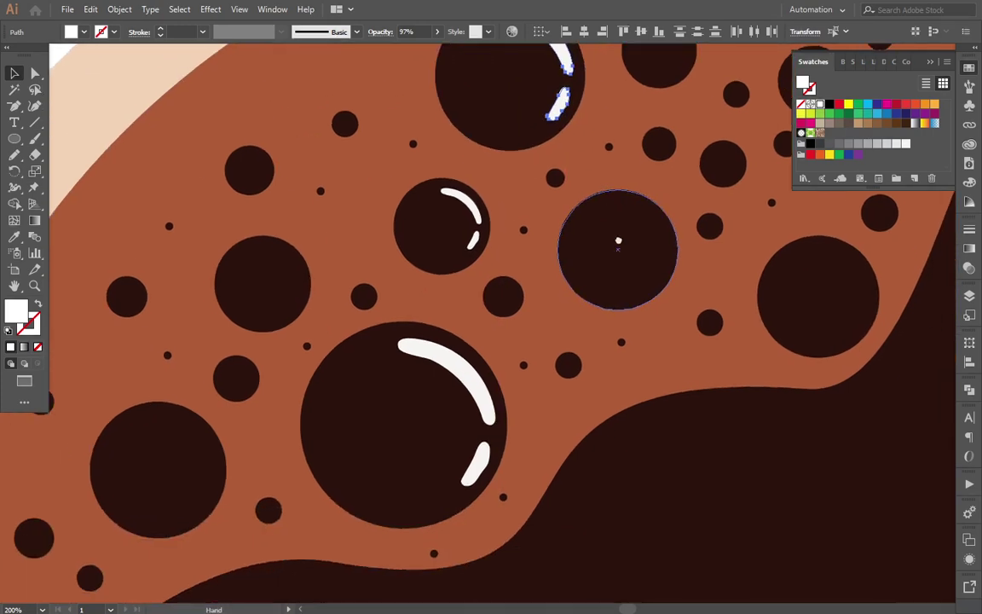
mouse_move(560, 107)
mouse_down()
mouse_move(635, 264)
mouse_move(663, 273)
mouse_up()
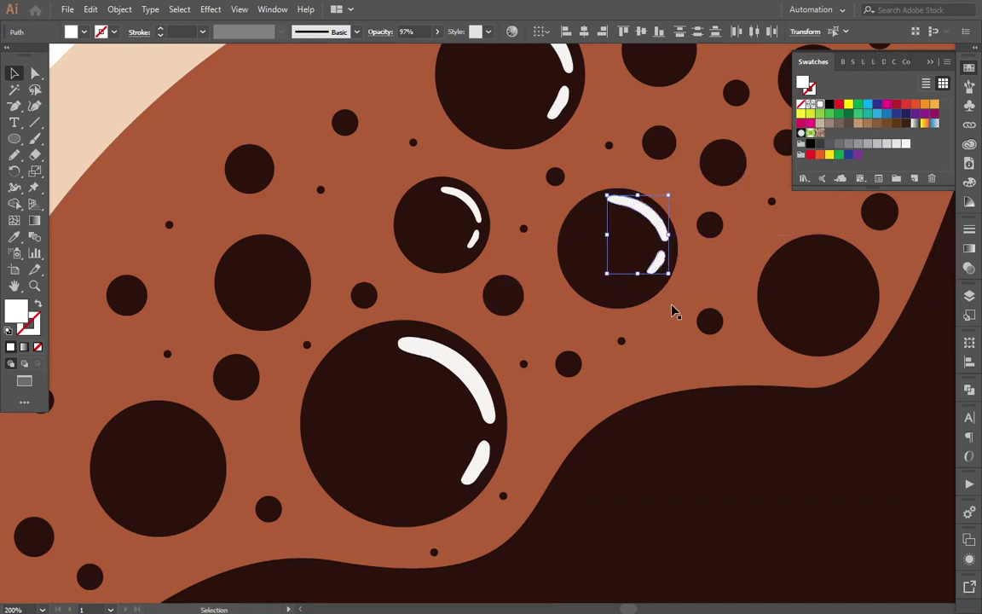
Step: Copy the highlight onto the right bubble and the small lower-left bubble, positioning each inside
scroll(673, 314, down, 3)
scroll(539, 324, up, 1)
scroll(526, 307, up, 2)
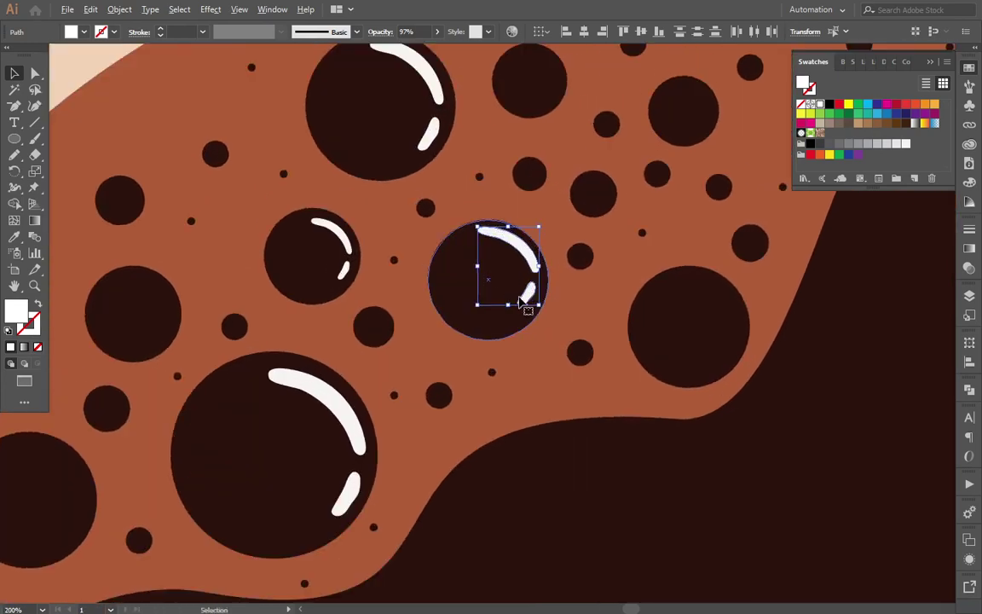
drag(535, 300, 733, 351)
drag(664, 377, 745, 346)
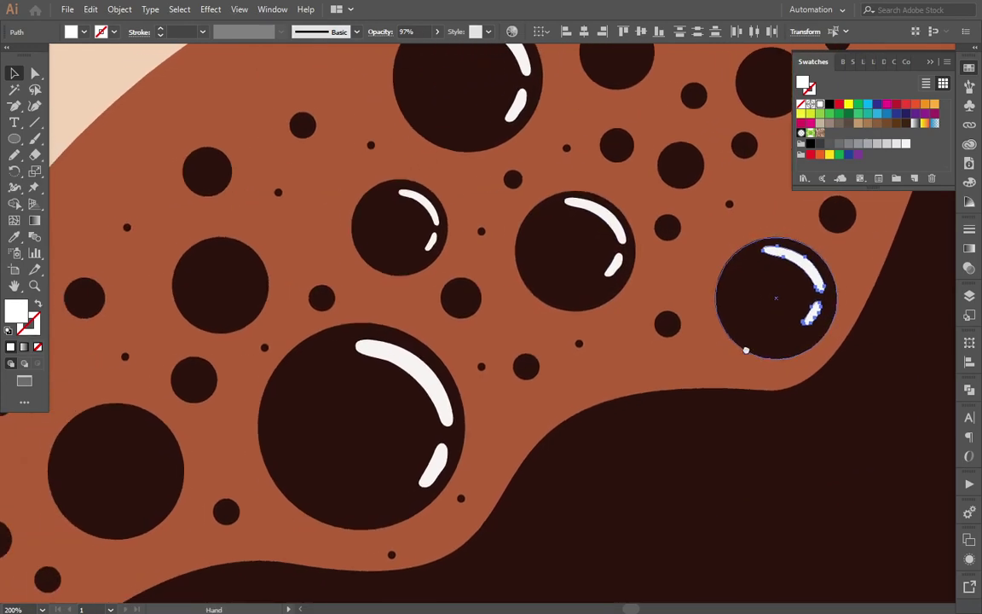
mouse_move(835, 284)
mouse_down()
mouse_move(170, 451)
mouse_move(184, 510)
mouse_up()
drag(160, 446, 153, 446)
Step: Zoom out to view the entire coffee cup
scroll(339, 421, down, 1)
scroll(339, 423, down, 1)
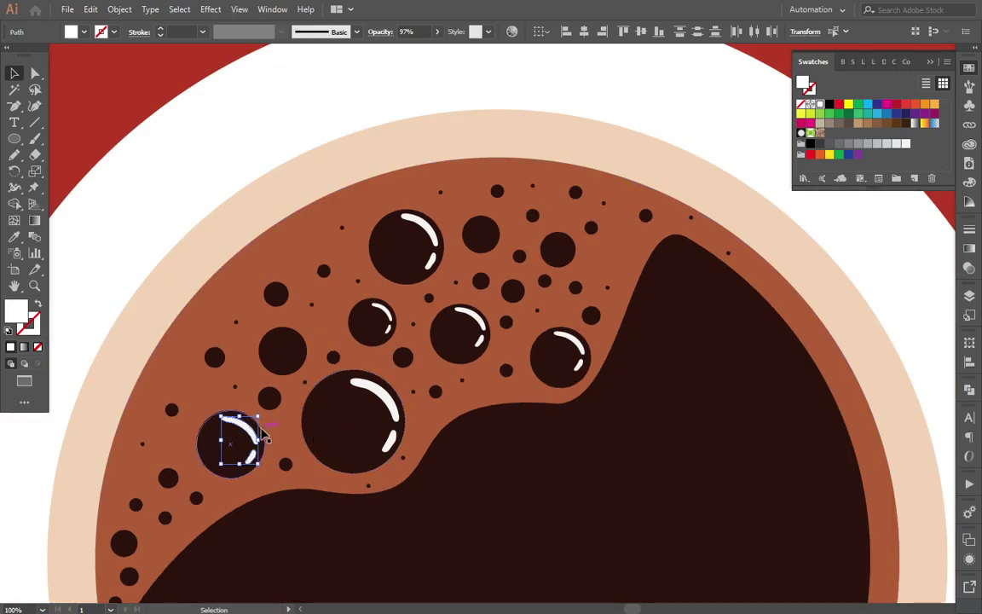
scroll(417, 487, down, 1)
scroll(629, 324, down, 1)
Step: Copy the brown coffee circle, paste it in front, and bring the copy to the very top
scroll(785, 357, down, 2)
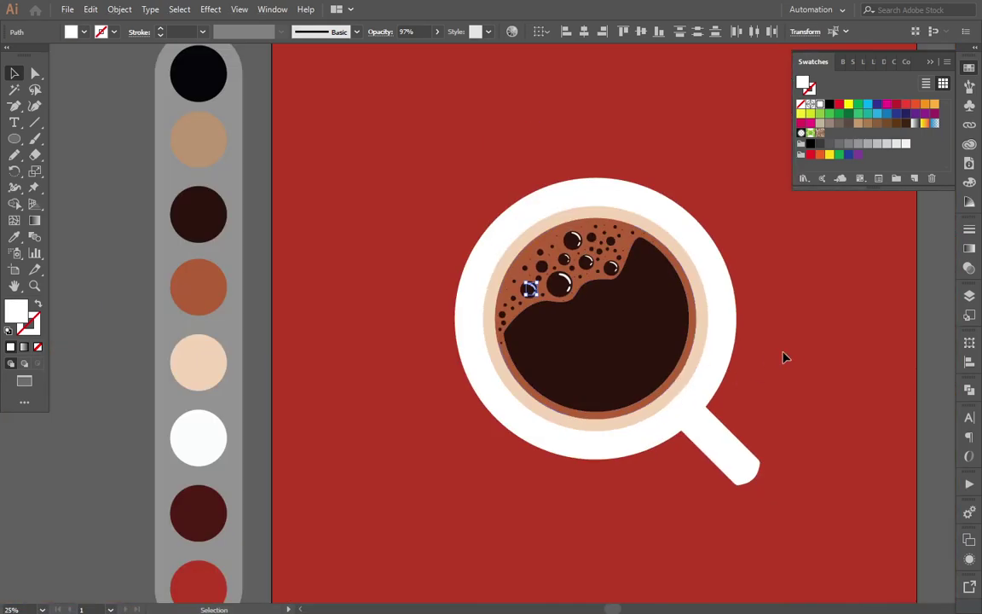
click(785, 357)
scroll(764, 293, up, 1)
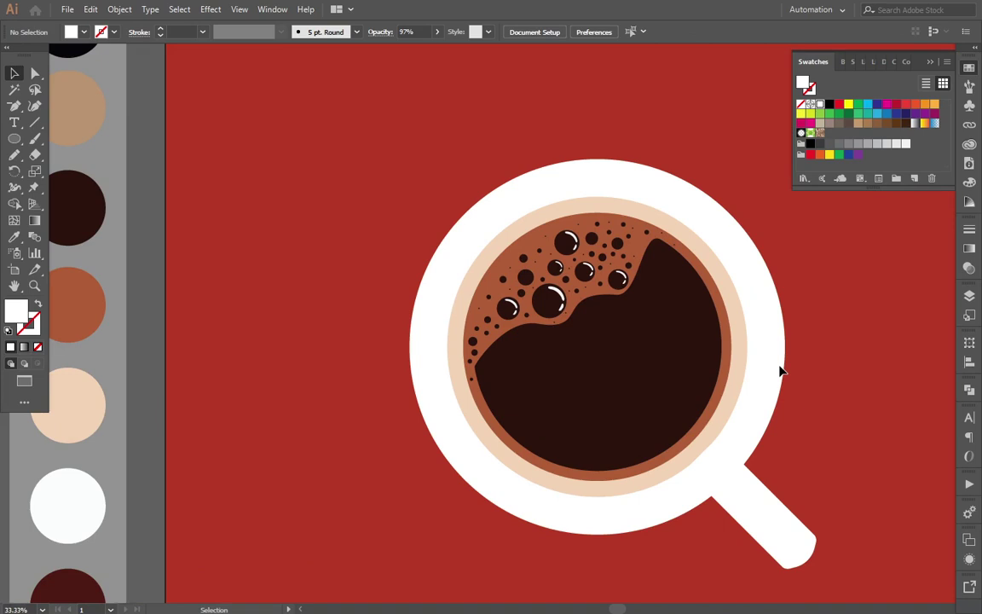
click(726, 349)
key(a)
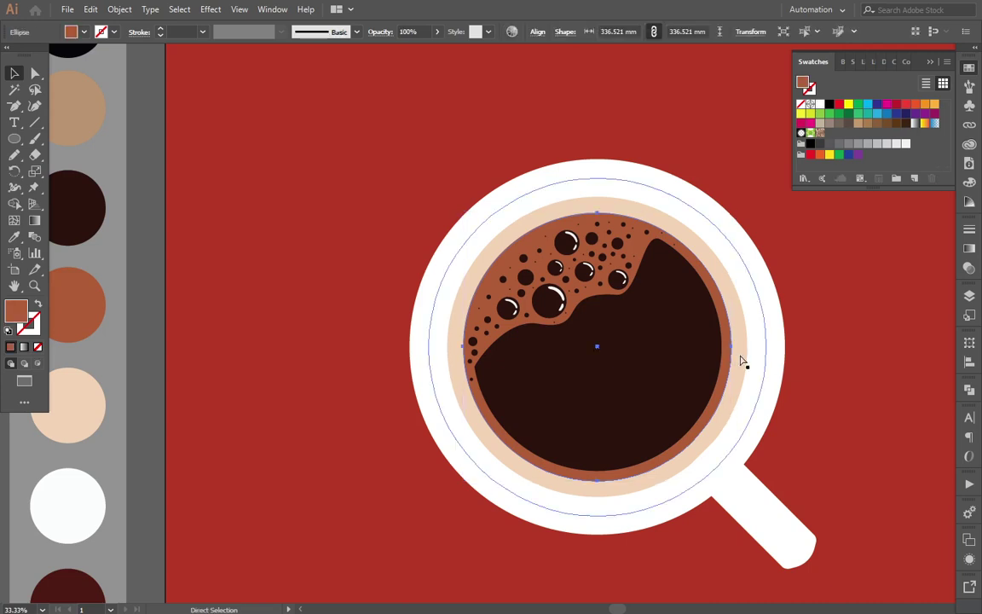
key(v)
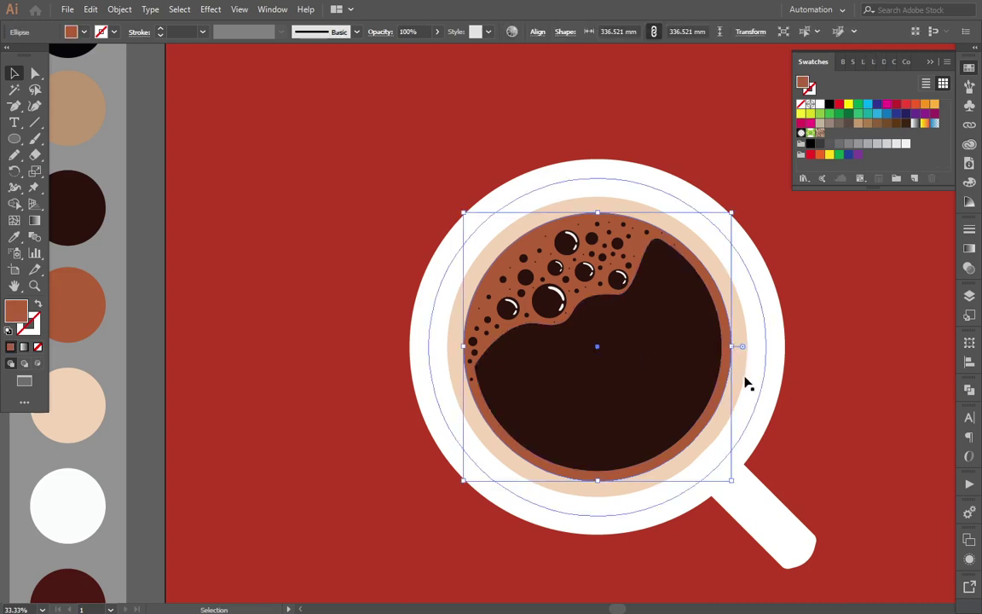
right_click(729, 365)
mouse_move(765, 290)
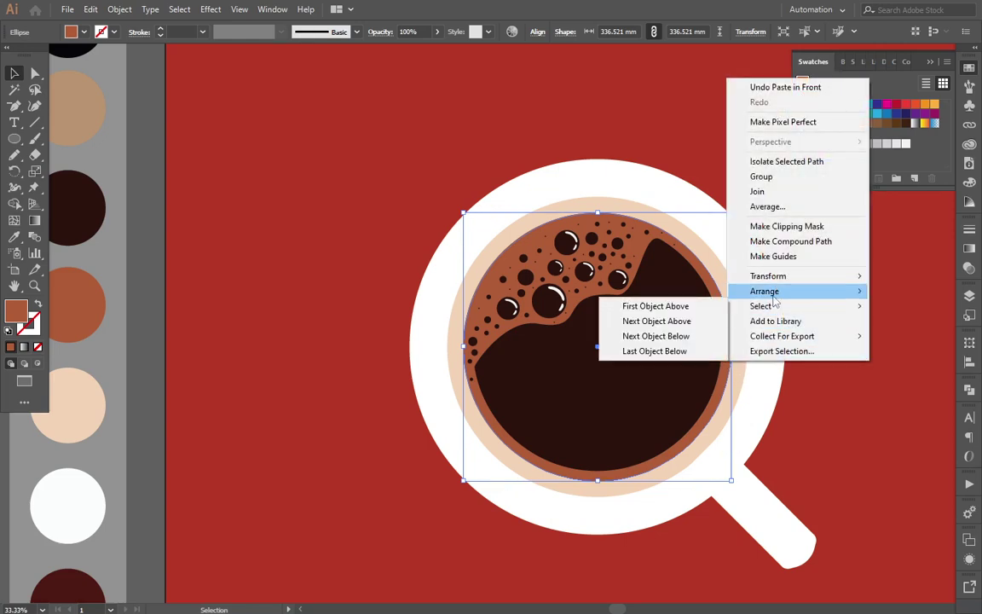
click(635, 291)
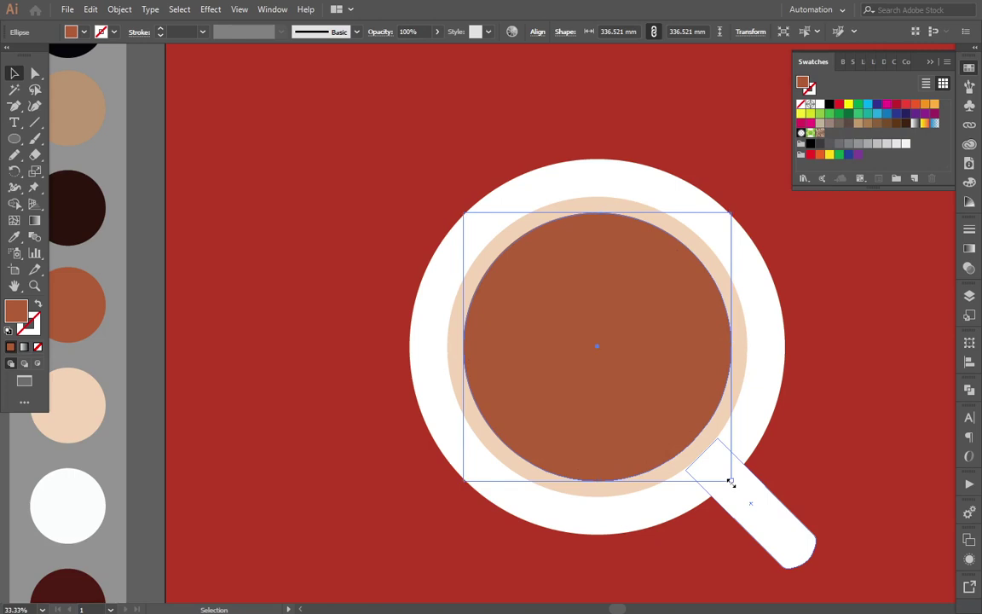
Step: Scale the brown circle copy up to 377.098 mm and move it down and left
drag(729, 483, 747, 508)
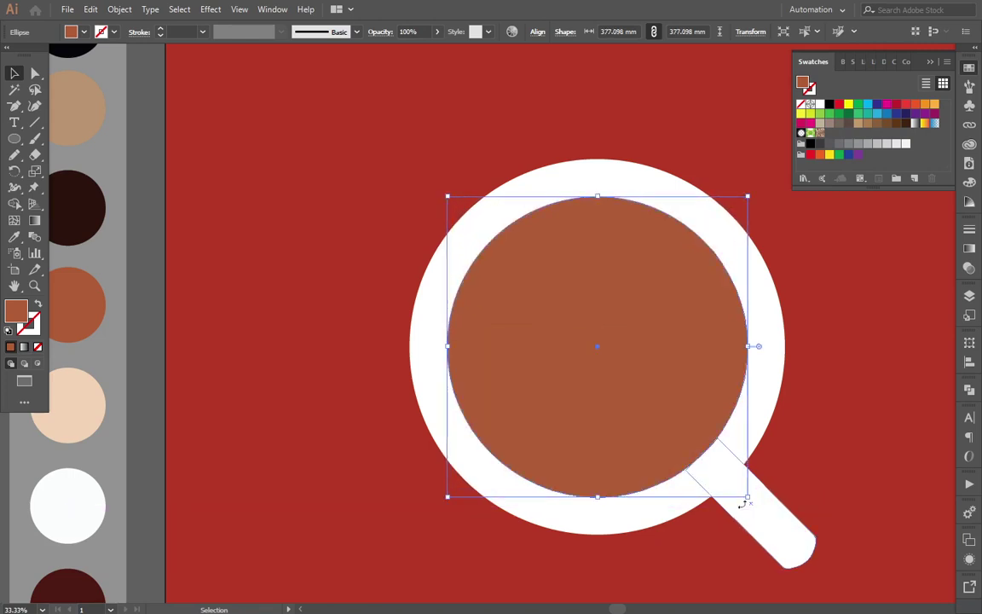
mouse_move(488, 388)
mouse_down()
mouse_move(651, 426)
mouse_move(592, 515)
mouse_move(621, 502)
mouse_move(614, 480)
mouse_move(583, 473)
mouse_move(578, 460)
mouse_up()
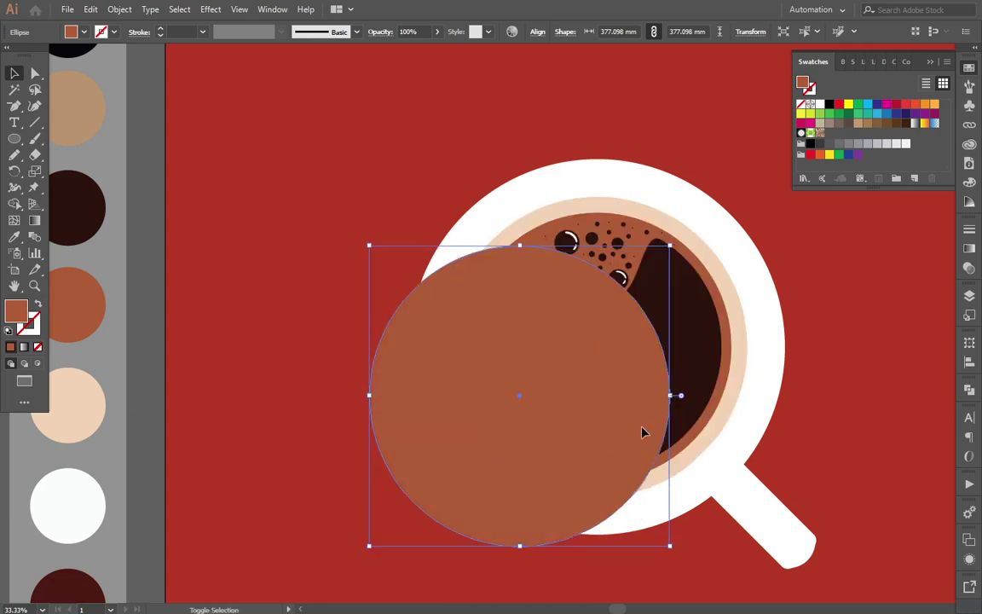
Step: Duplicate the coffee circle shifted down-left and Divide it with the original in Pathfinder
key(ctrl+z)
drag(652, 371, 603, 404)
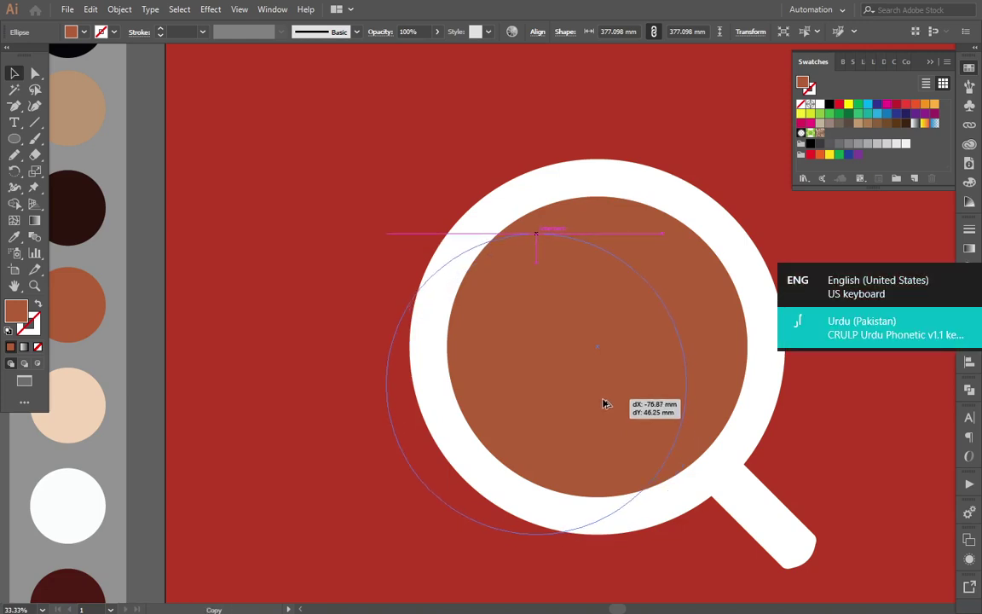
drag(604, 404, 595, 411)
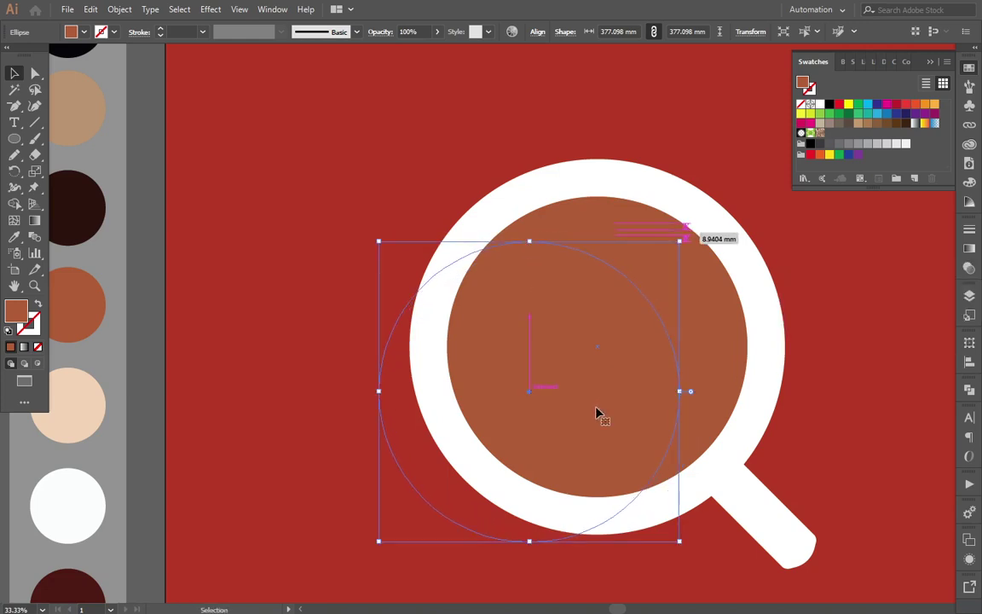
shift+click(706, 350)
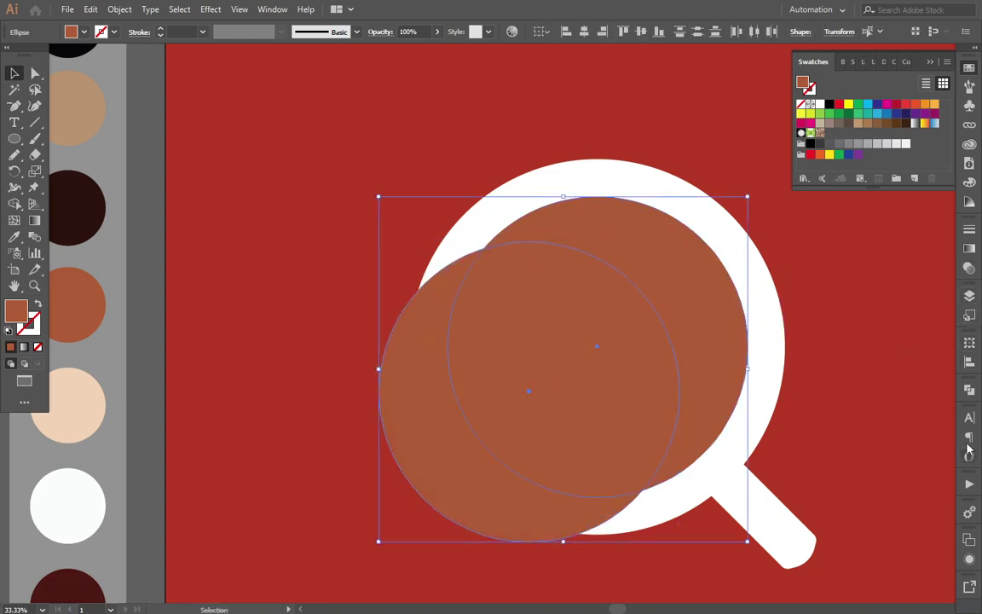
click(969, 388)
click(810, 456)
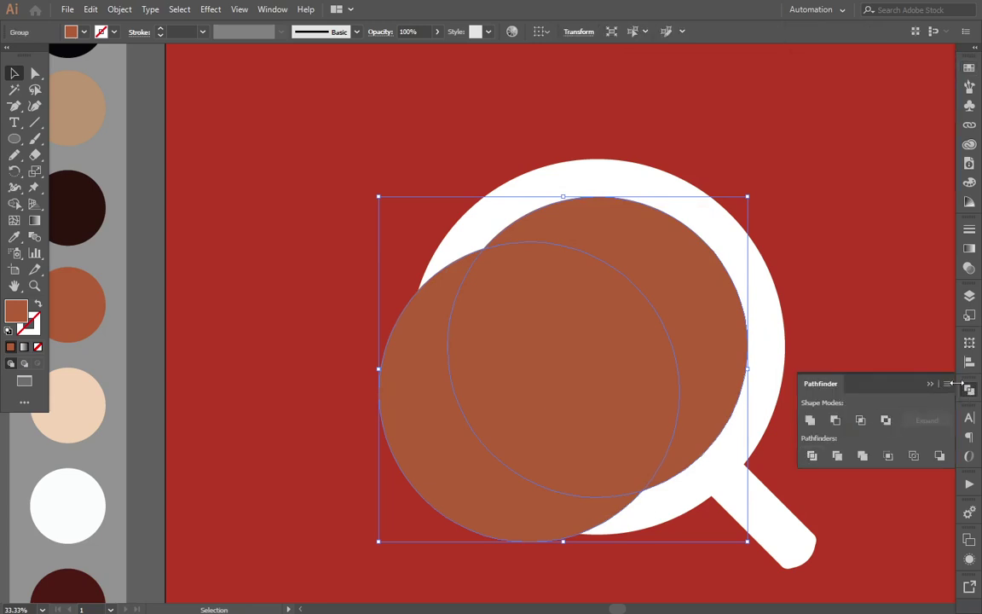
Step: Ungroup the divided pieces and delete the lower-left brown leftovers
right_click(674, 160)
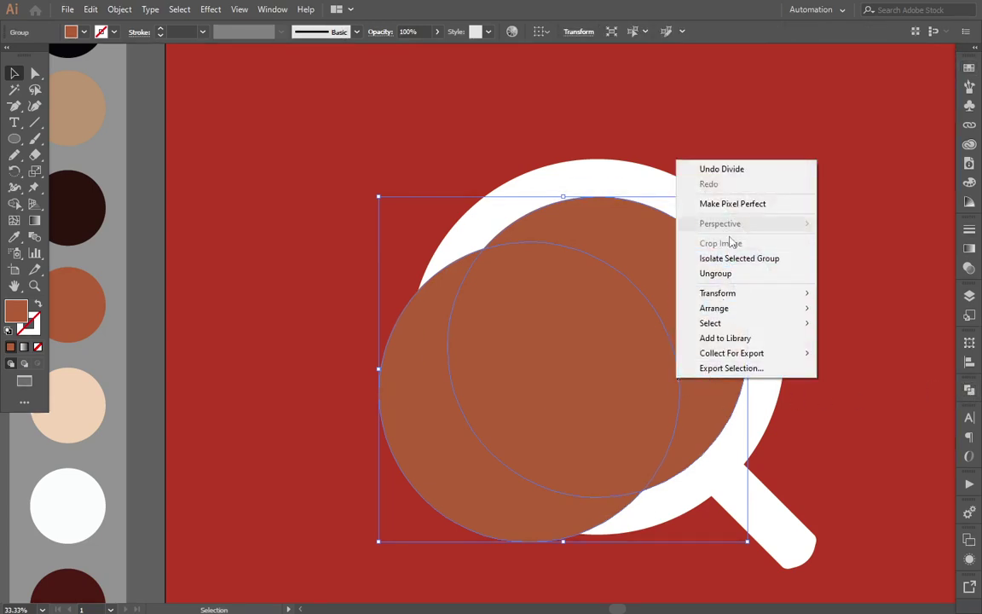
click(734, 275)
right_click(638, 406)
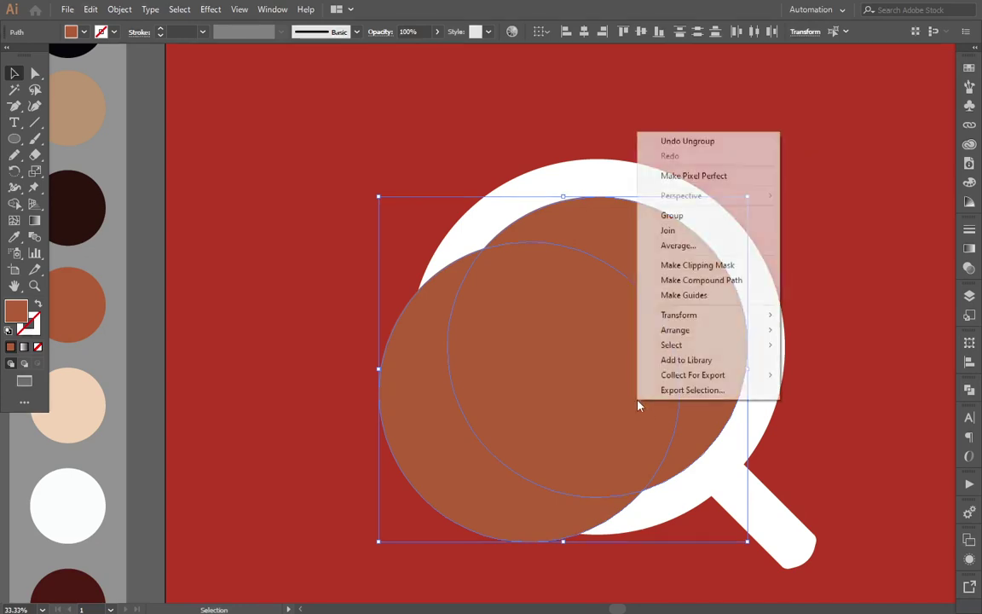
click(632, 375)
click(840, 264)
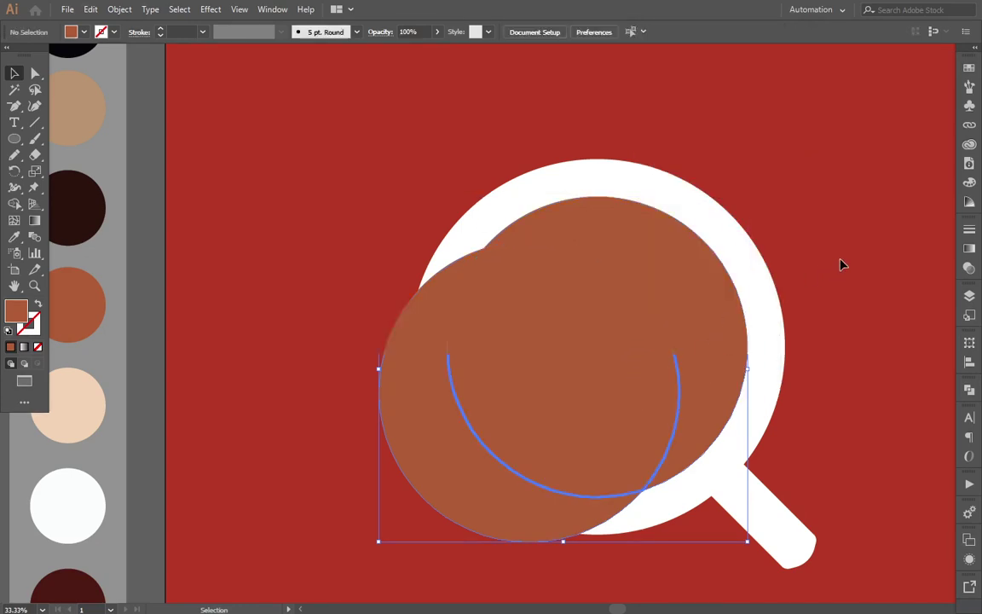
click(606, 401)
key(Delete)
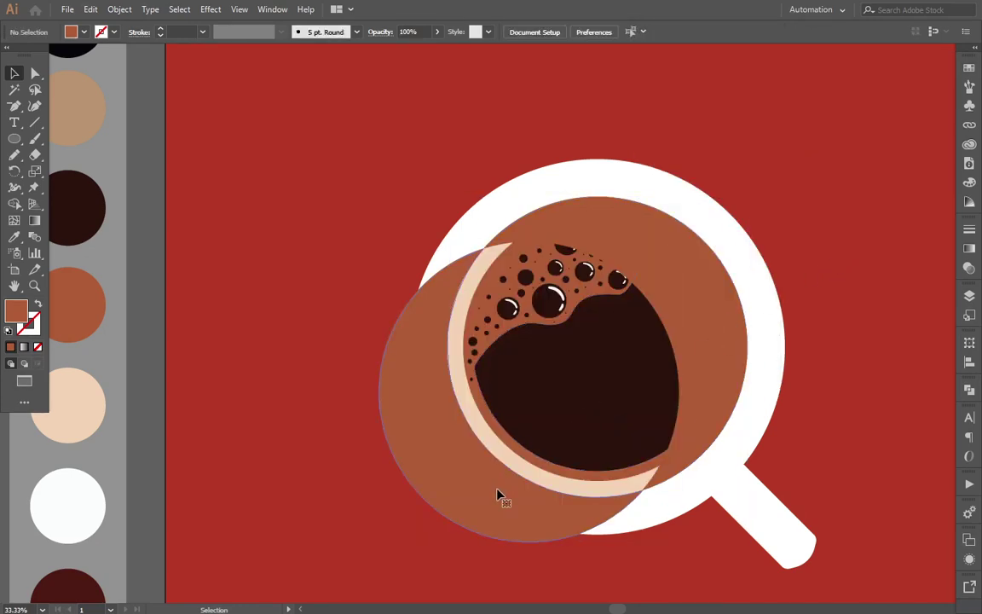
click(500, 498)
key(Delete)
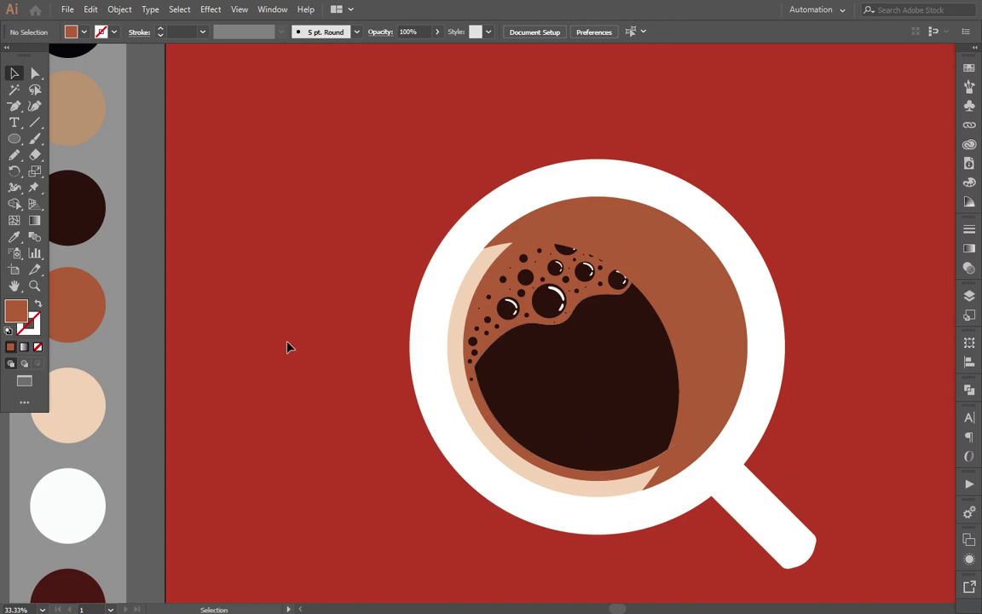
scroll(288, 347, down, 1)
Step: Pan the artboard into view, sample the tan palette colour, and check the Opacity slider
drag(288, 347, 344, 372)
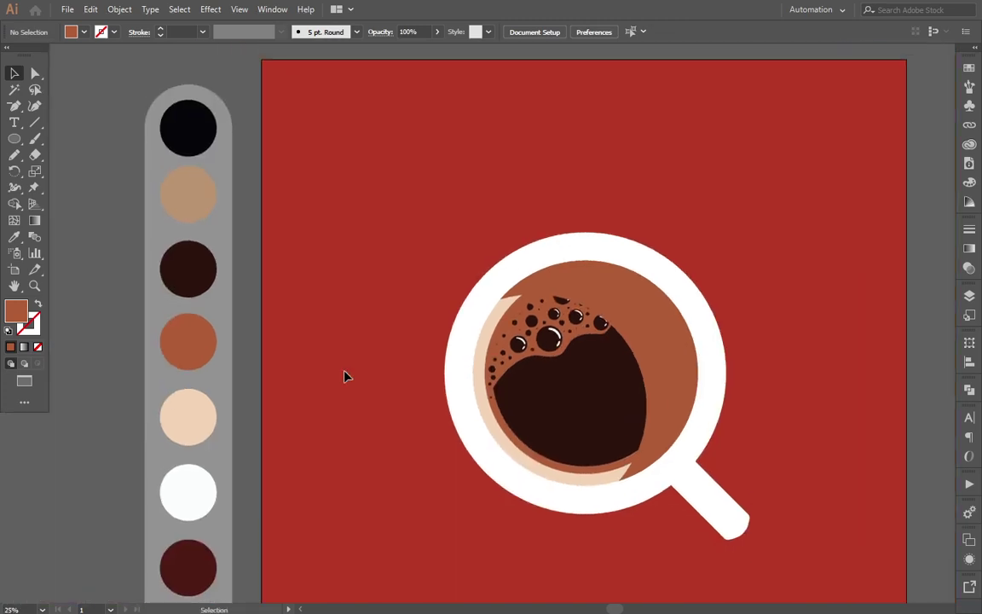
key(i)
click(210, 200)
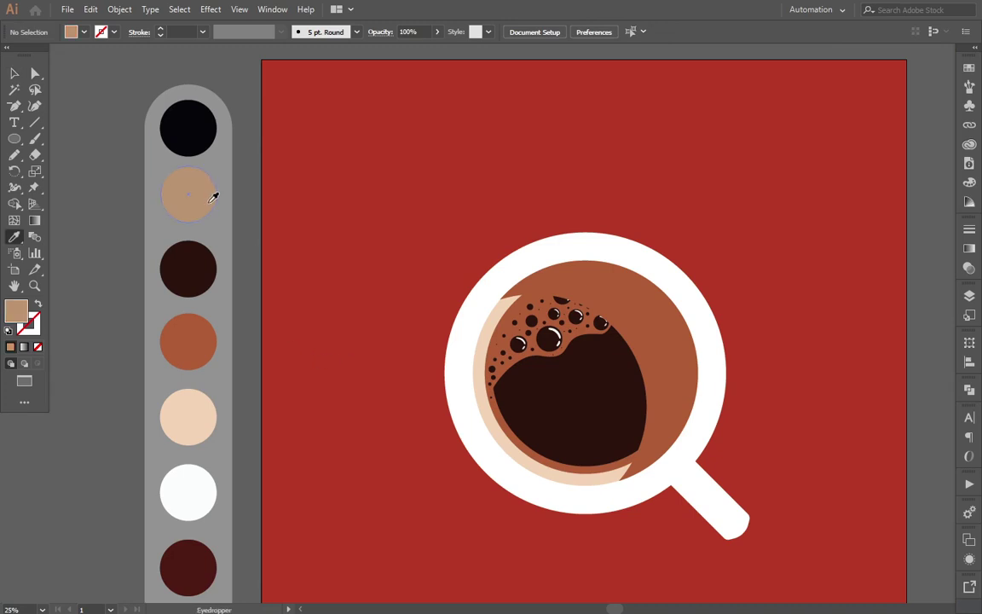
key(v)
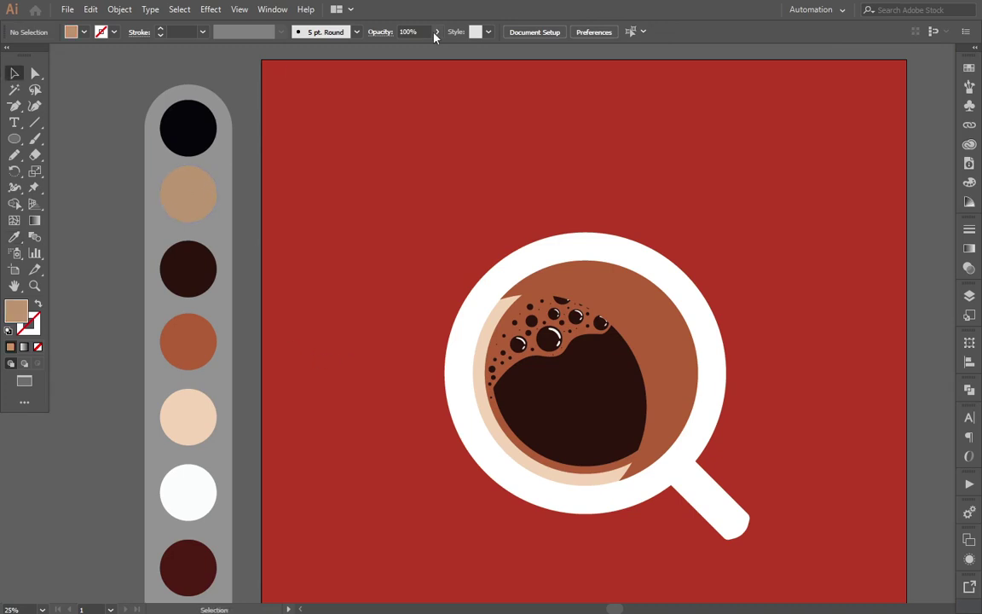
click(435, 33)
click(347, 240)
Step: Fill the crescent with the tan palette colour at about 20% opacity and preview it
click(653, 350)
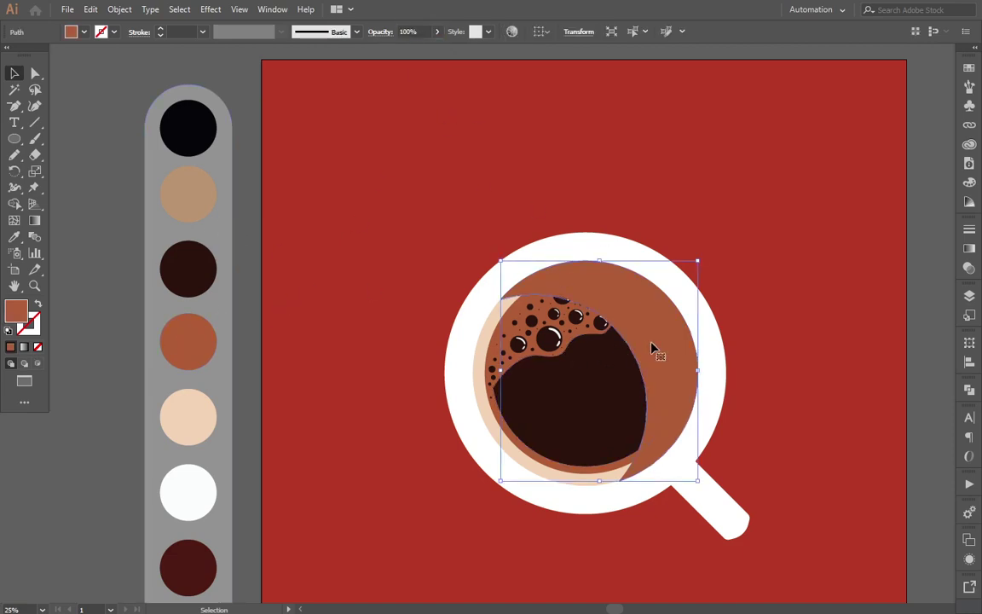
click(782, 345)
click(671, 344)
key(i)
click(203, 203)
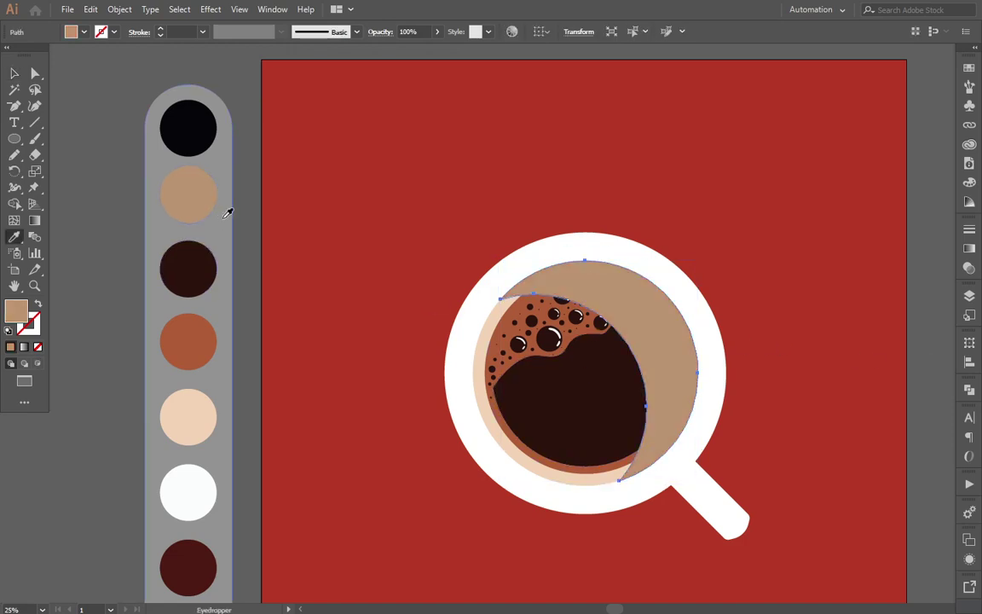
key(v)
click(437, 32)
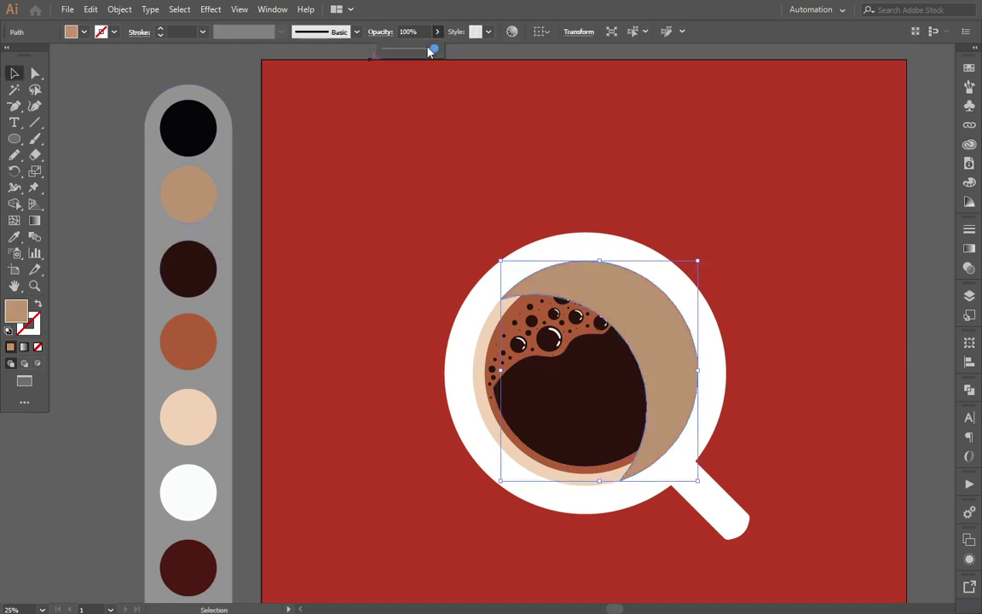
drag(436, 49, 394, 51)
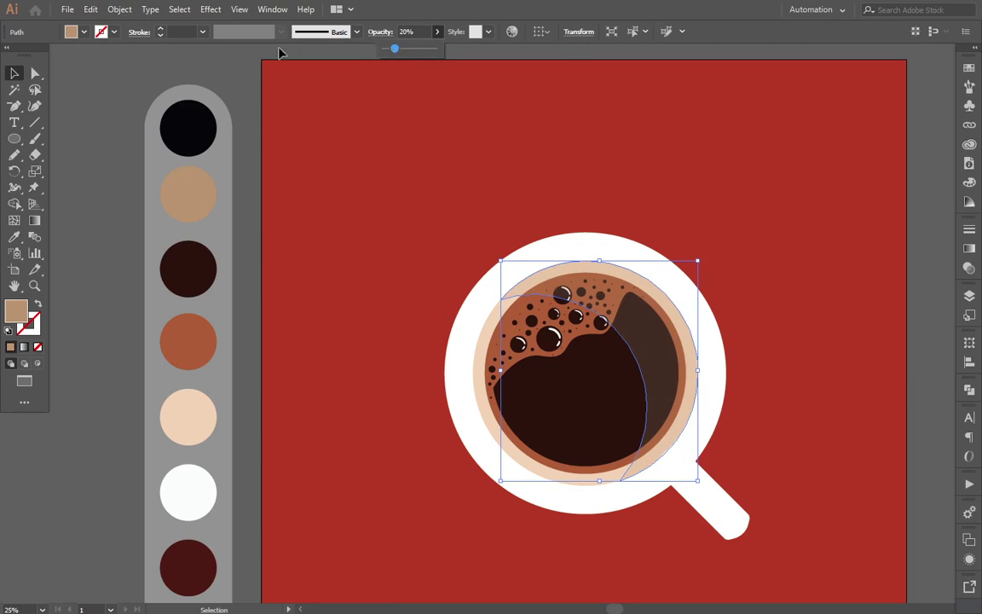
click(288, 166)
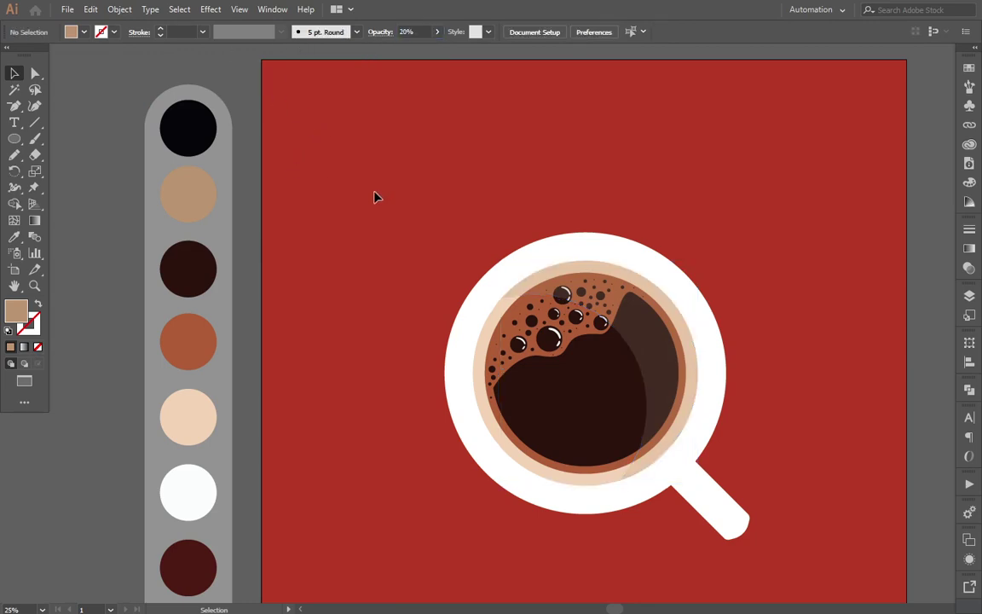
Step: Try the crescent in dark coffee brown at low opacity and preview it
click(636, 331)
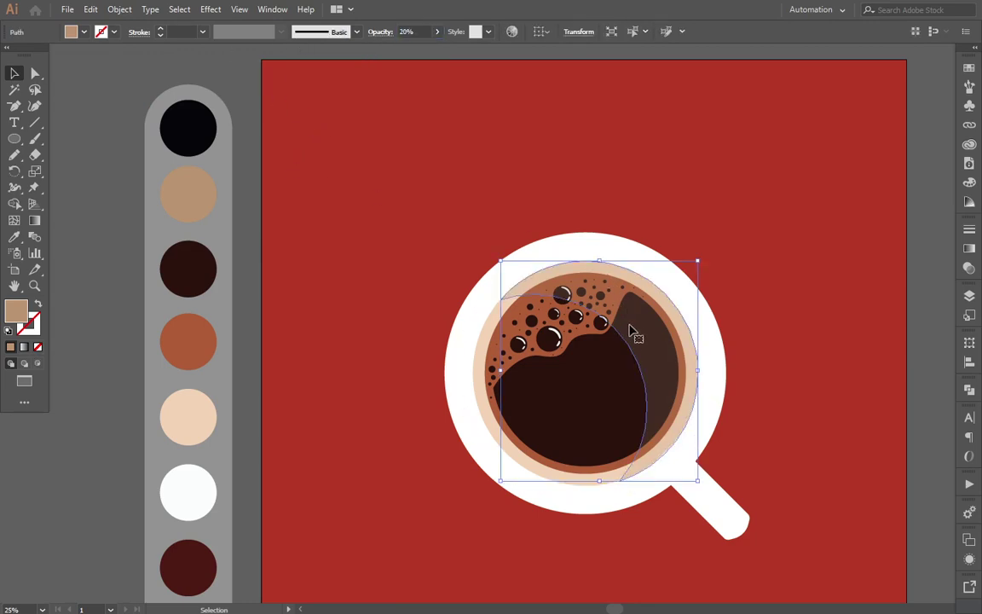
key(i)
click(626, 377)
drag(428, 52, 392, 50)
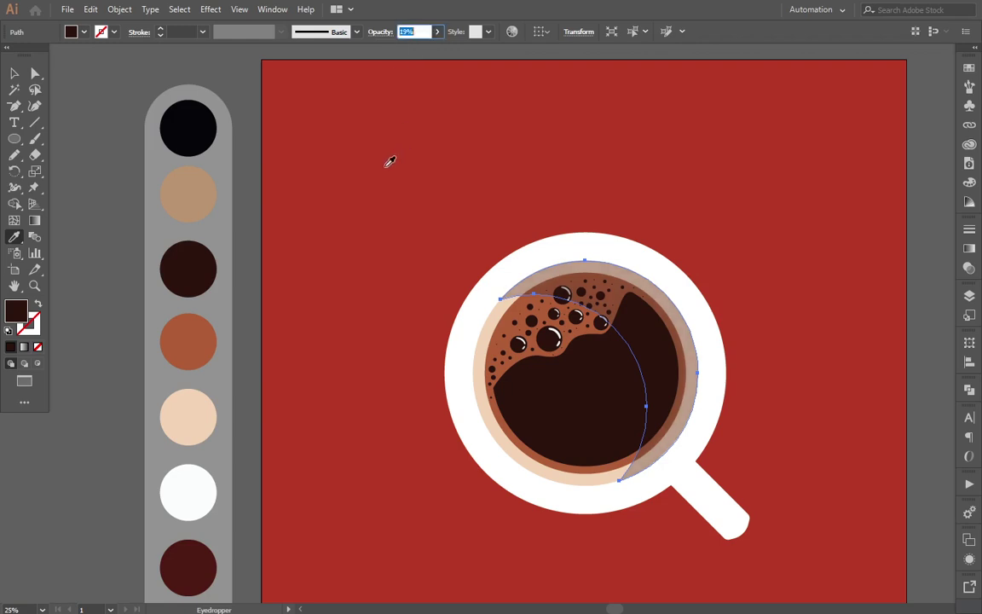
key(Return)
key(v)
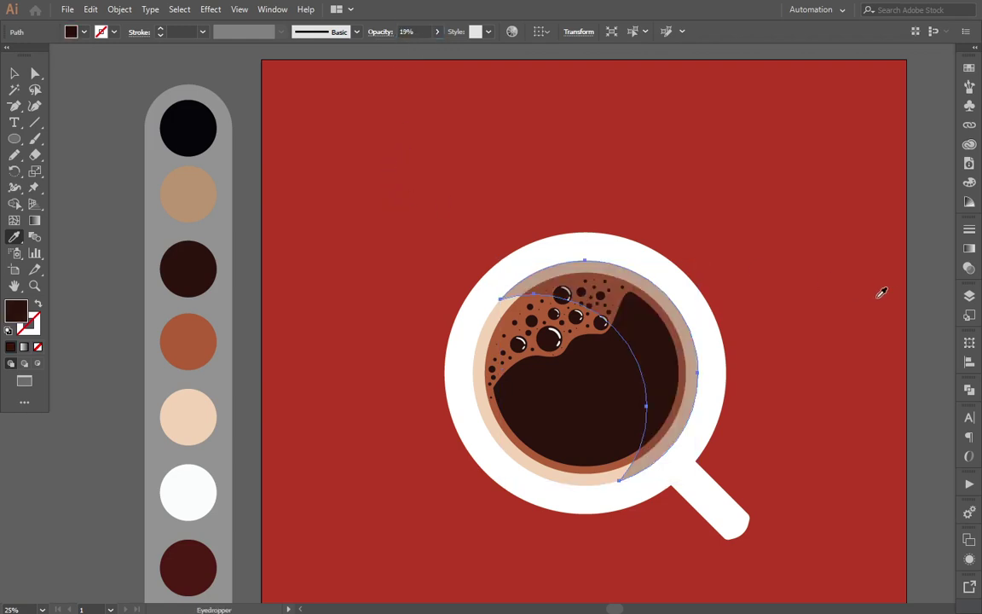
click(928, 293)
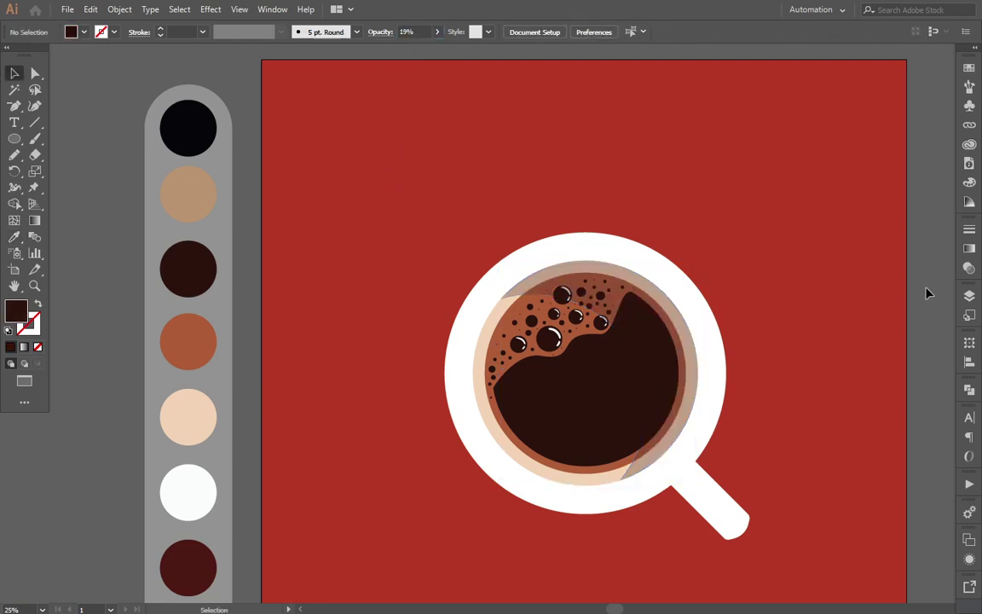
Step: Try the crescent in the foam's rust brown at about 28% opacity, then undo
click(668, 394)
key(o)
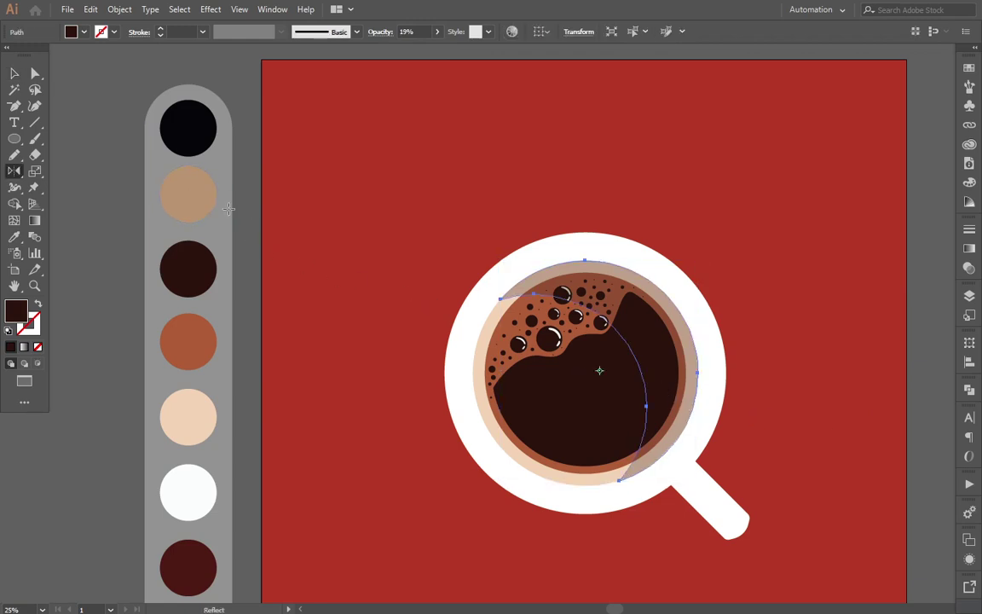
key(i)
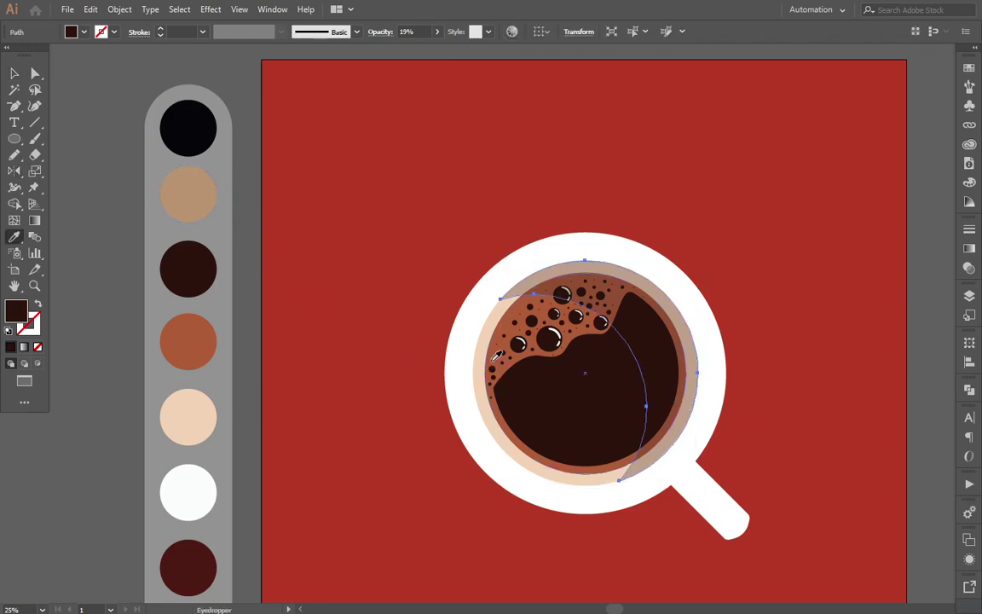
click(497, 347)
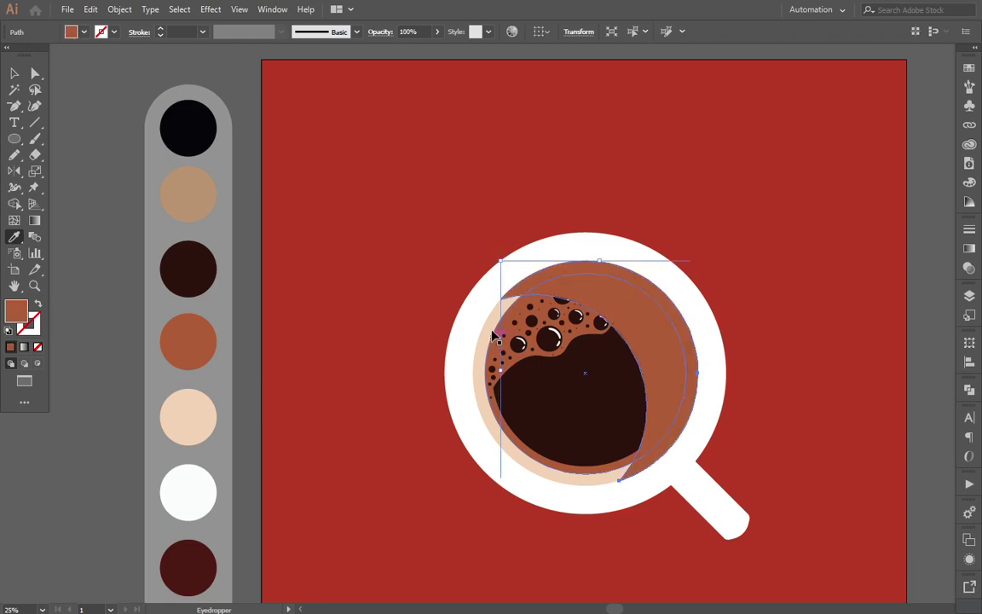
key(v)
click(437, 31)
drag(435, 49, 398, 53)
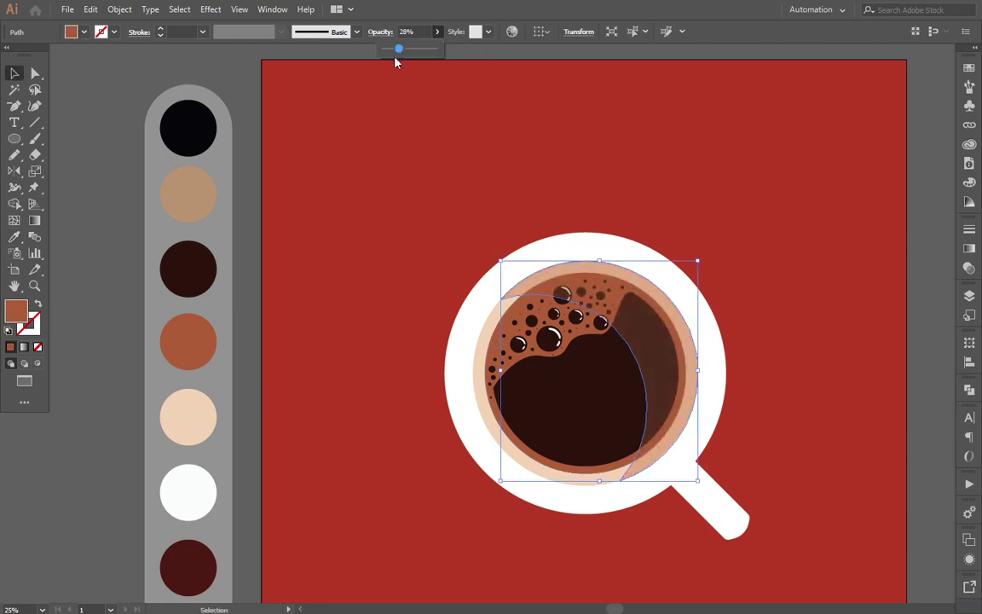
click(311, 54)
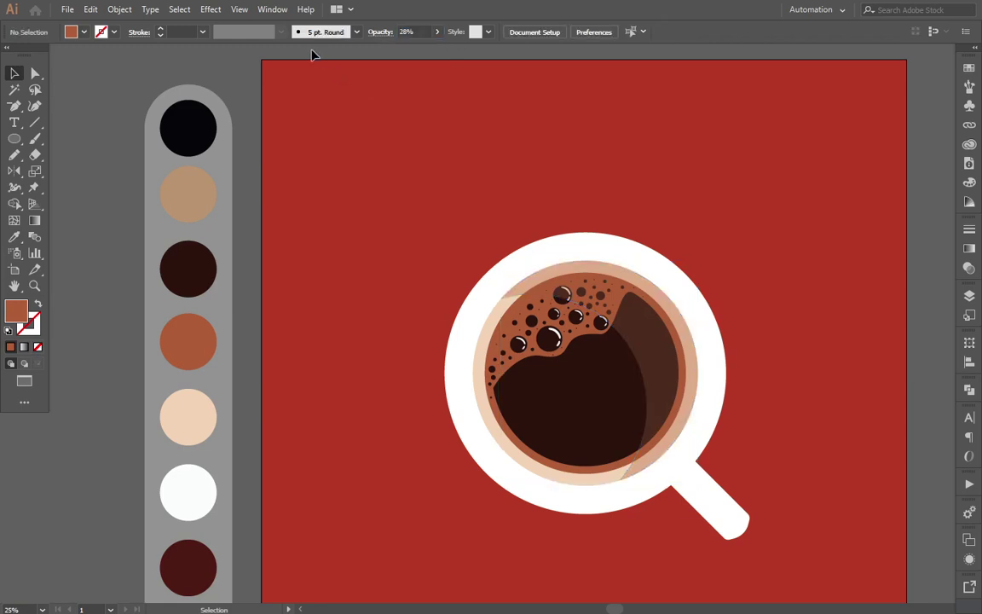
key(ctrl+z)
key(ctrl+z)
Step: Fill the crescent with the near-black palette colour at 18% opacity and deselect it
key(i)
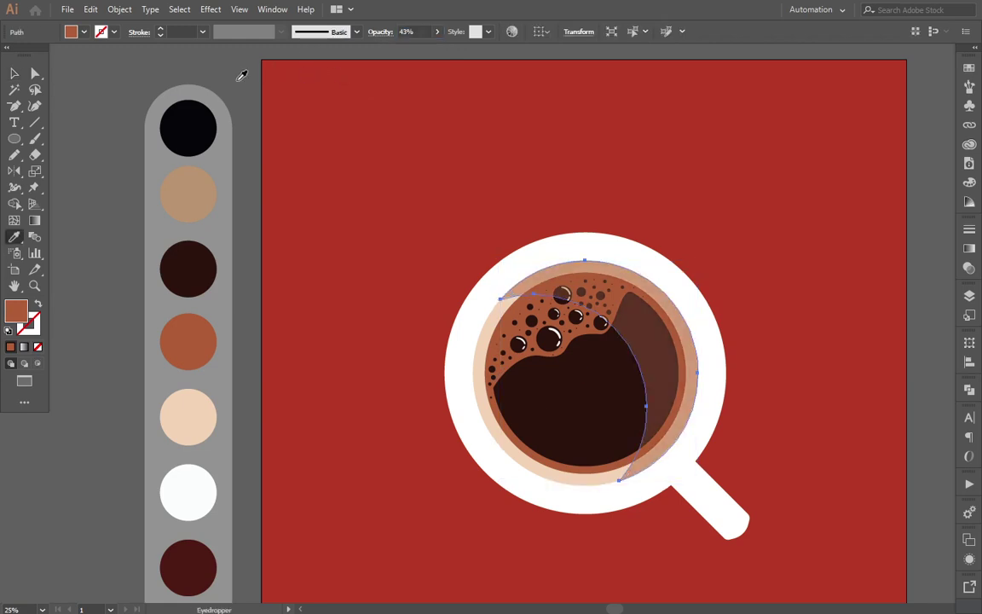
click(204, 327)
click(207, 142)
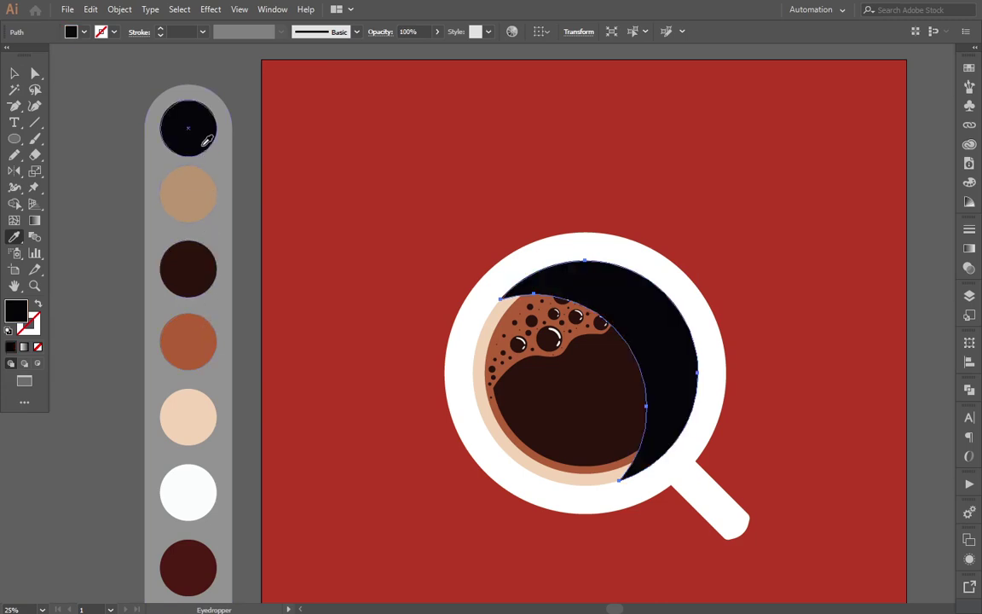
key(v)
click(438, 32)
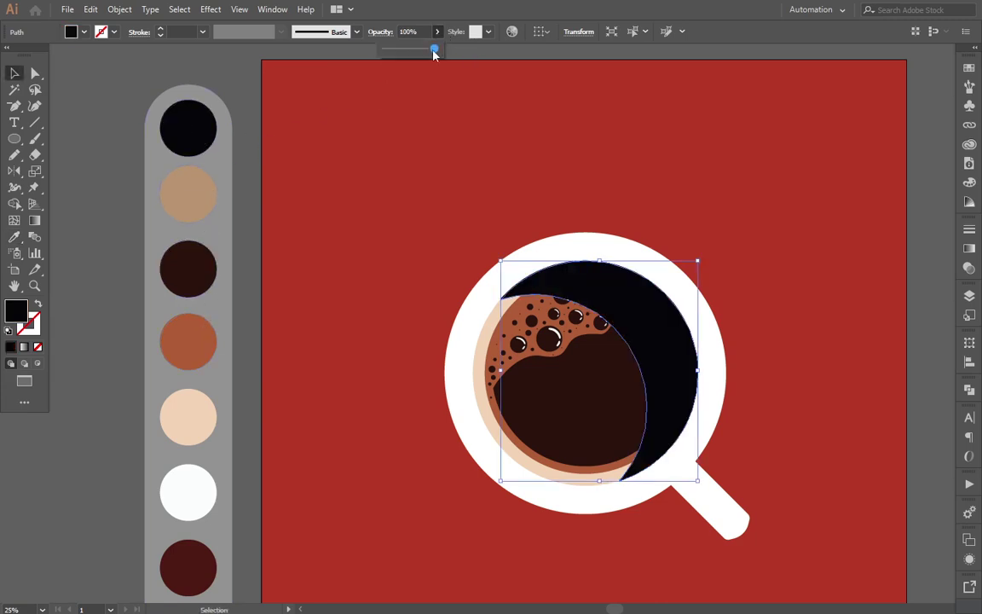
drag(434, 49, 397, 51)
drag(397, 51, 394, 51)
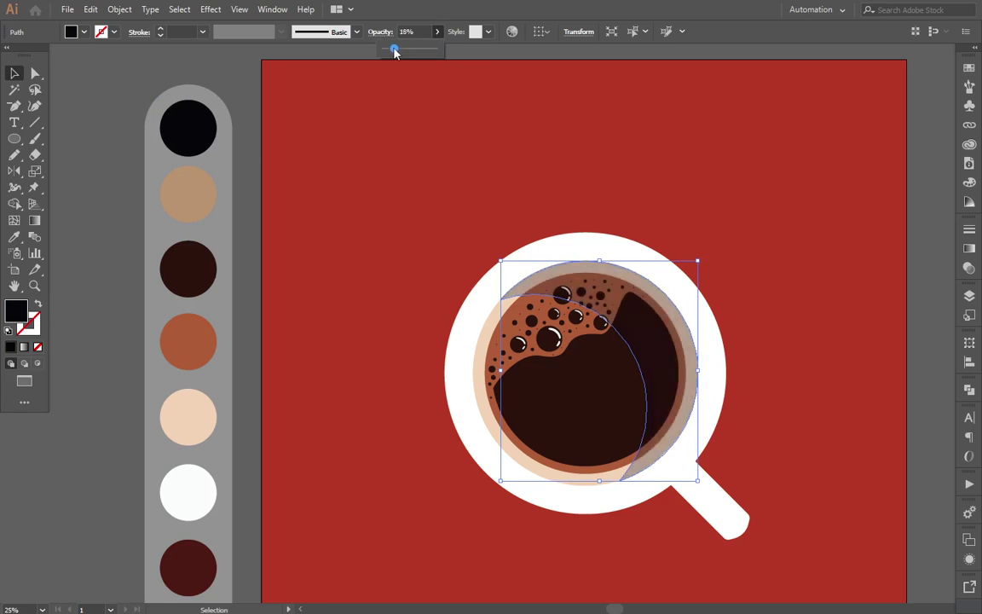
click(368, 212)
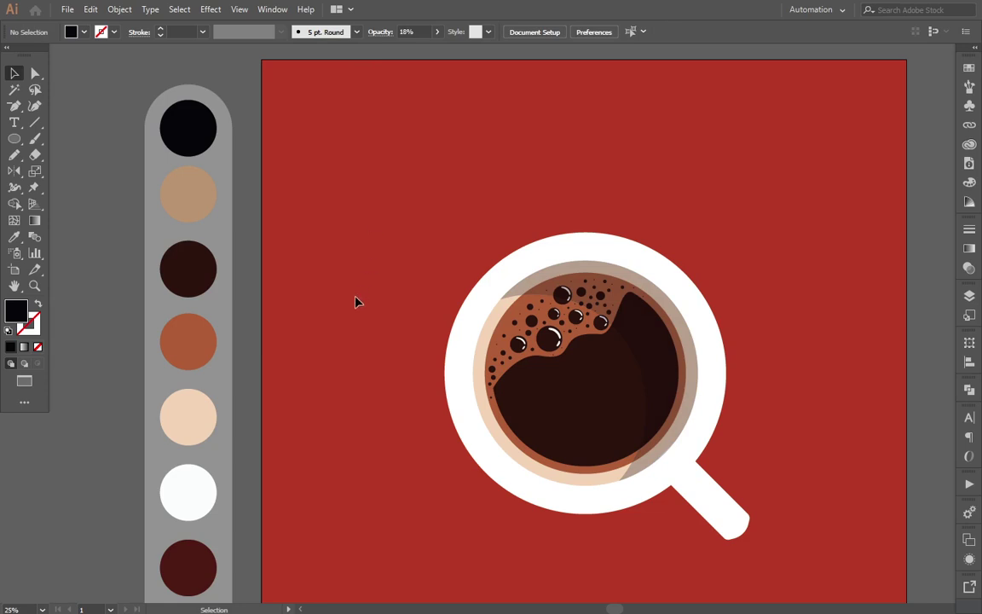
drag(392, 349, 413, 282)
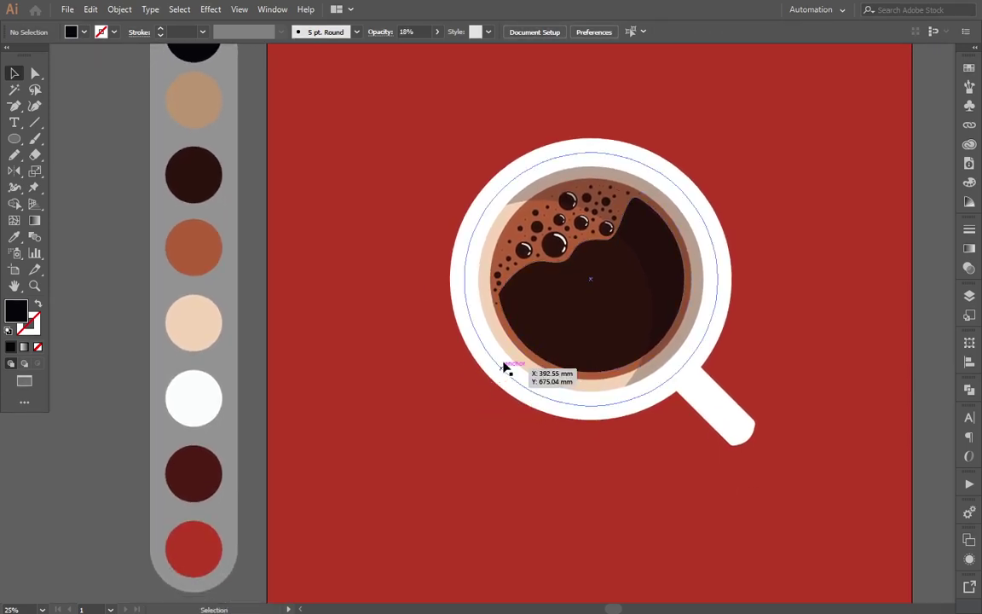
click(502, 341)
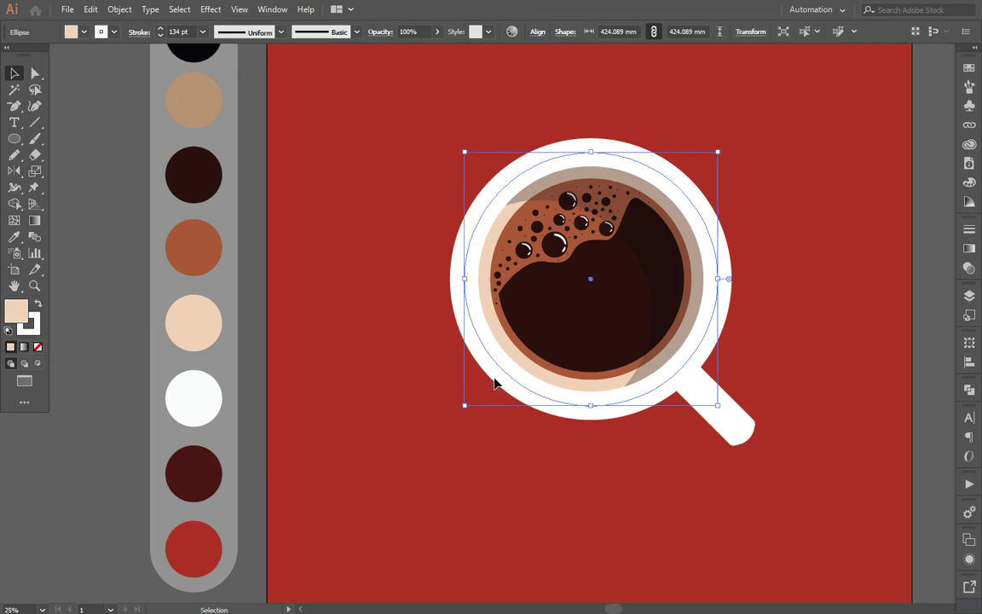
click(493, 404)
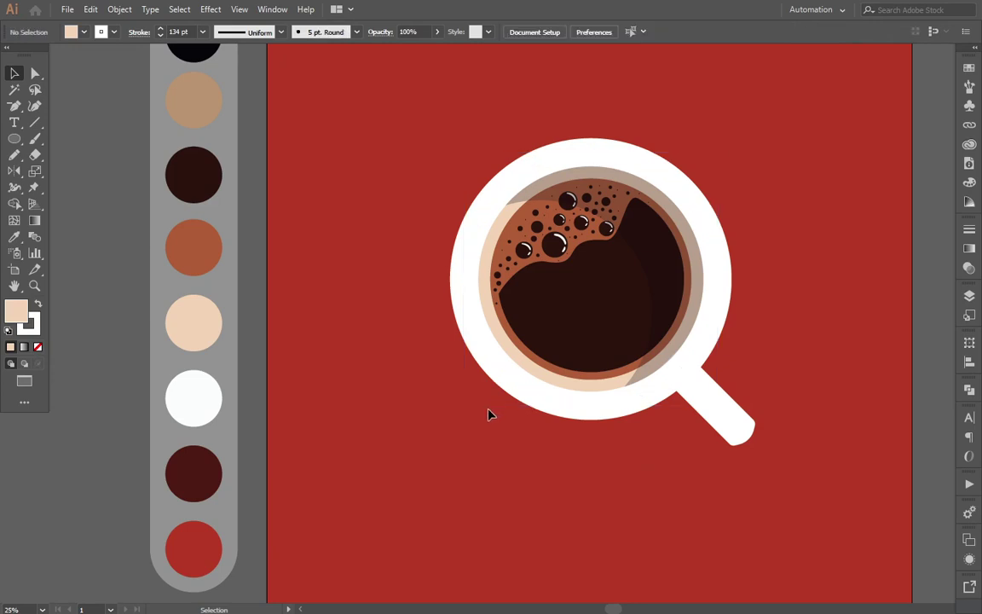
scroll(545, 409, down, 1)
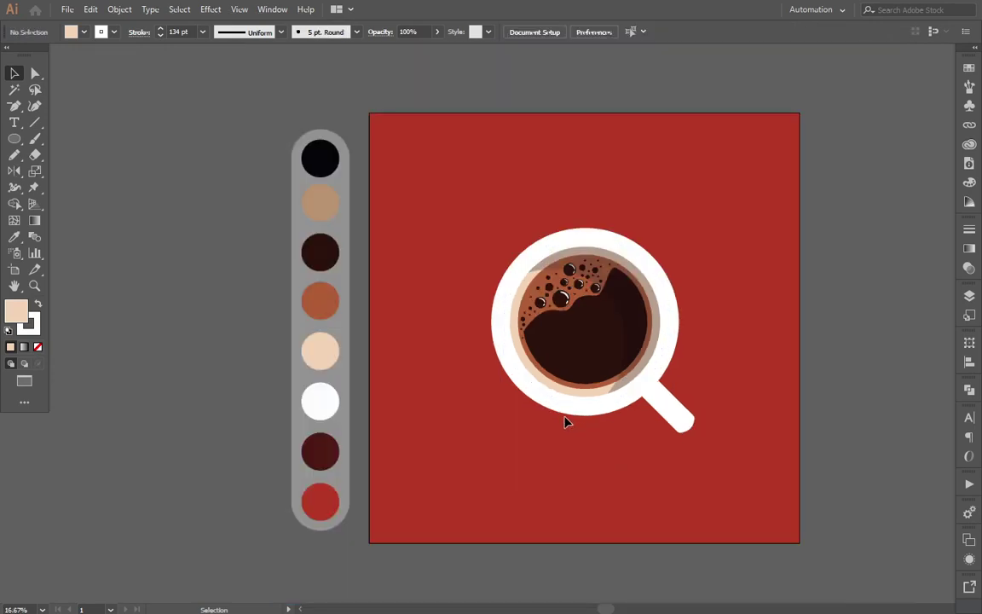
scroll(562, 418, up, 1)
drag(563, 418, 567, 405)
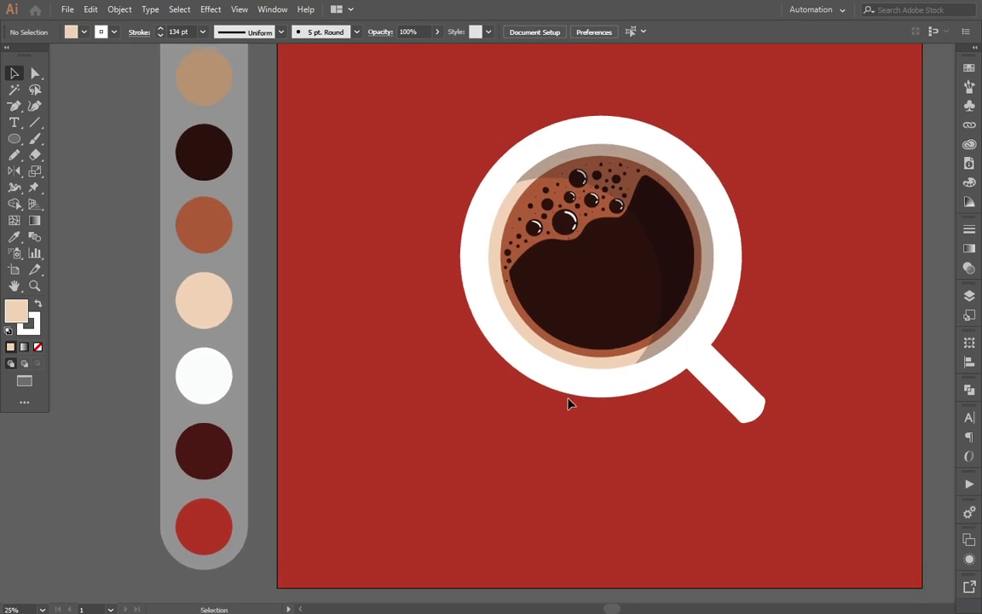
Step: Start a Pen path from the cup's left edge down-left, with no stroke
key(p)
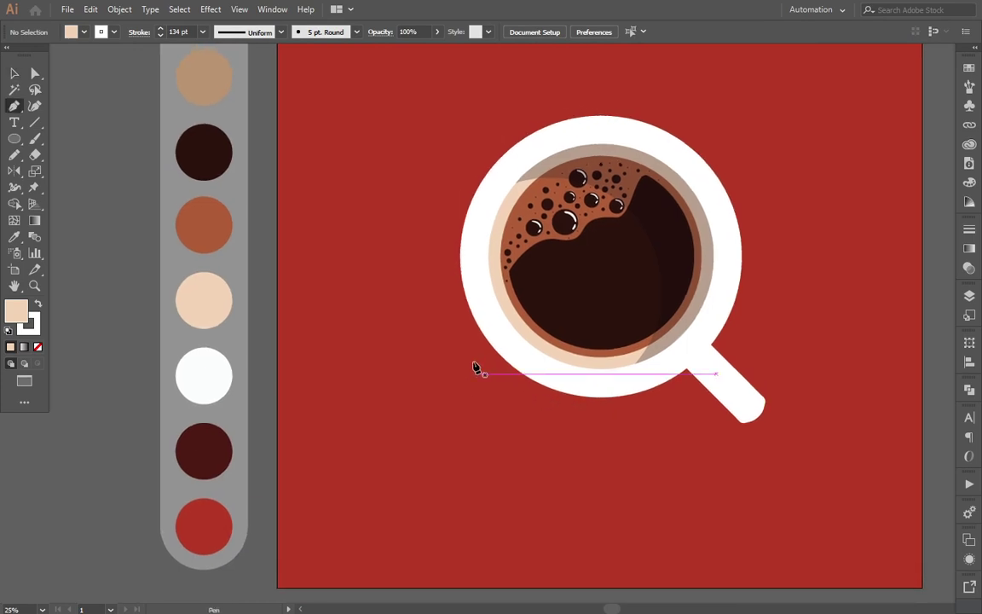
click(460, 247)
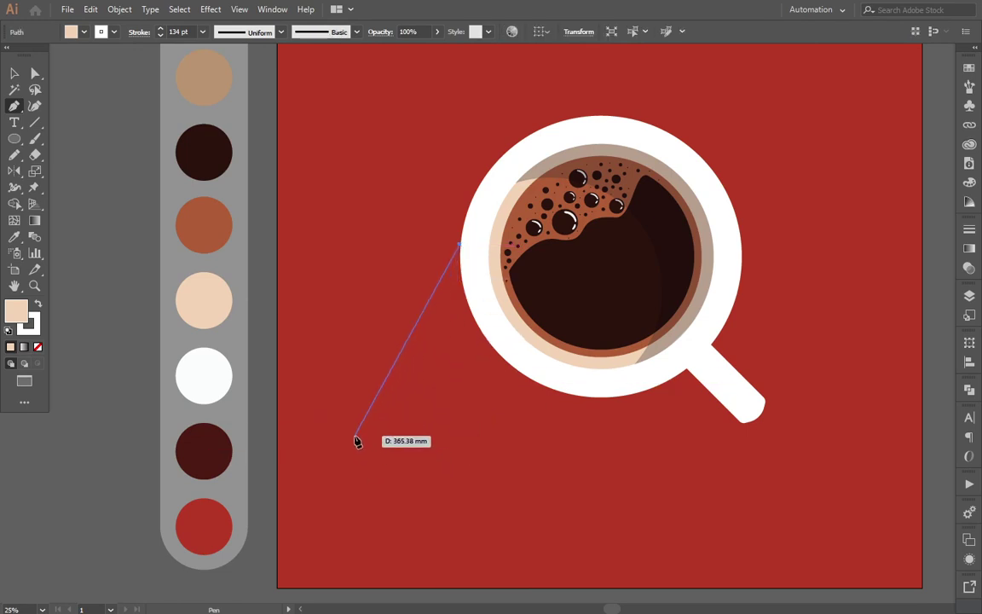
click(355, 436)
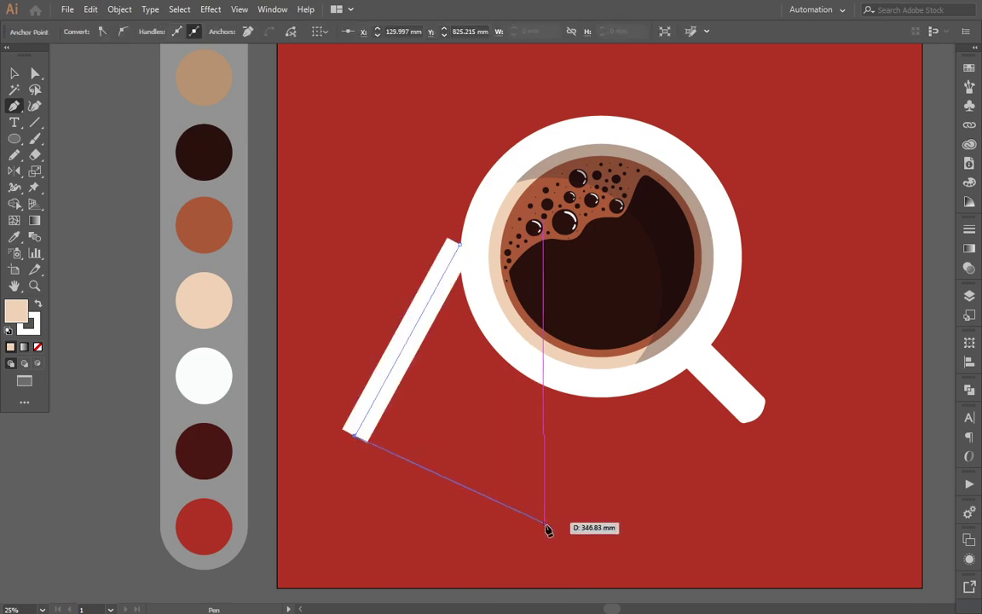
click(28, 322)
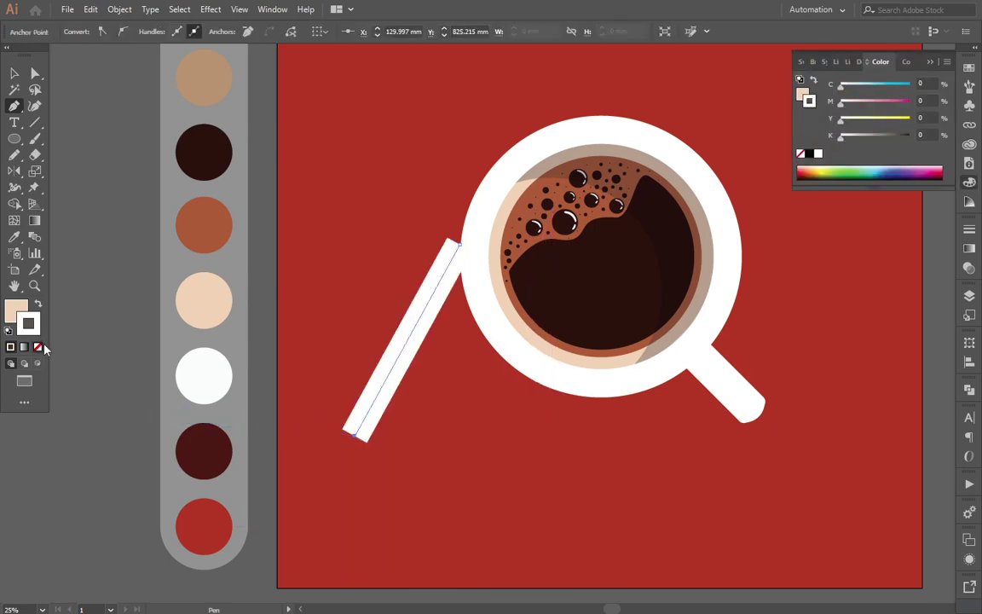
click(41, 347)
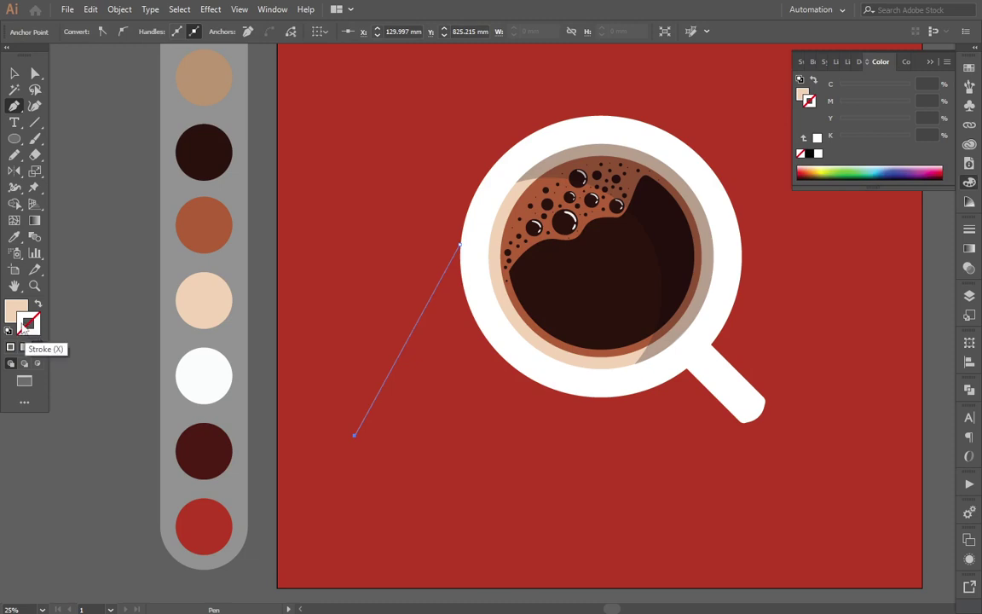
key(x)
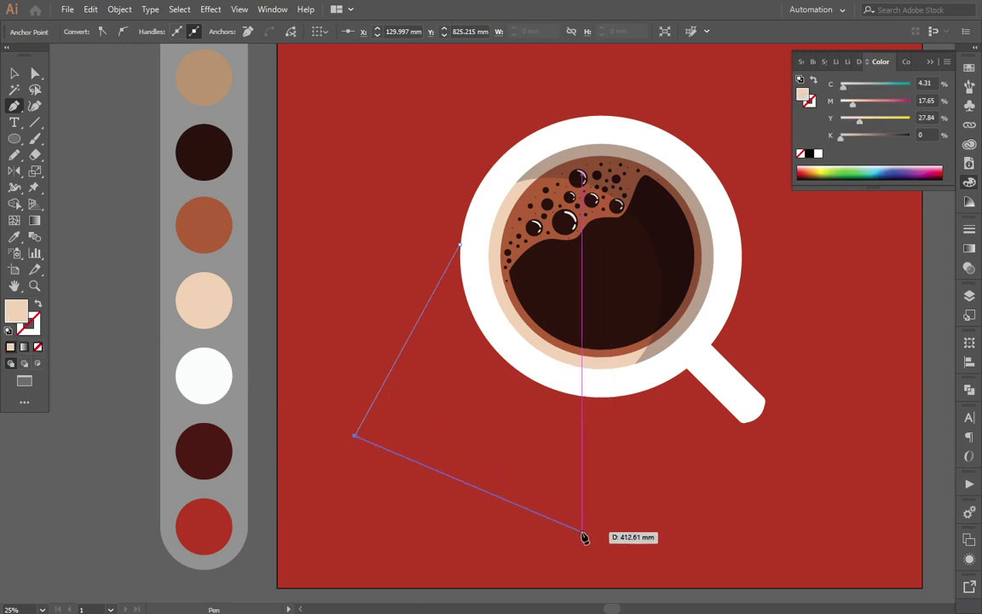
Step: Add the bottom and right corners and close the shape with a curve along the cup rim
click(568, 536)
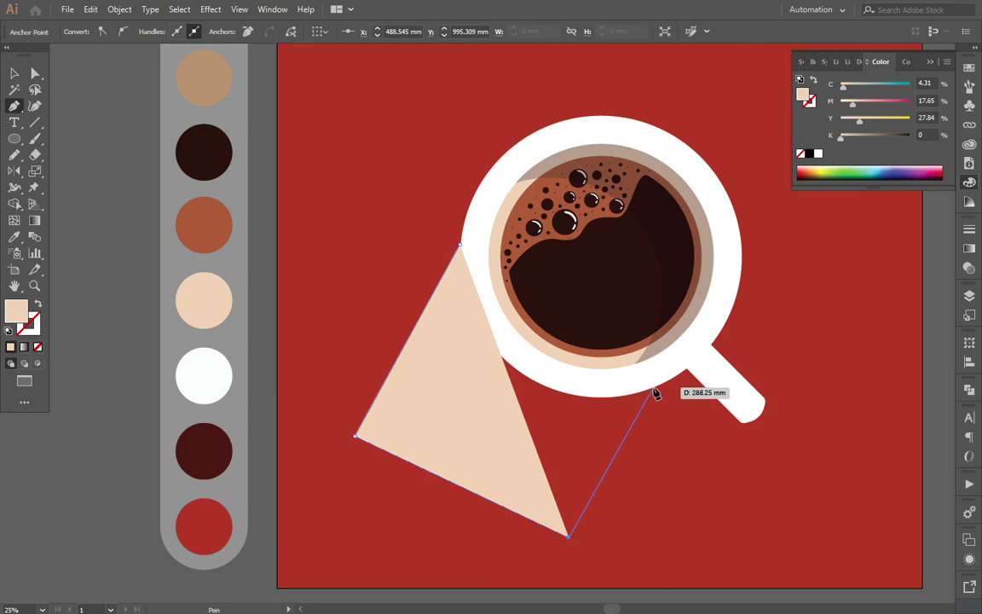
click(654, 390)
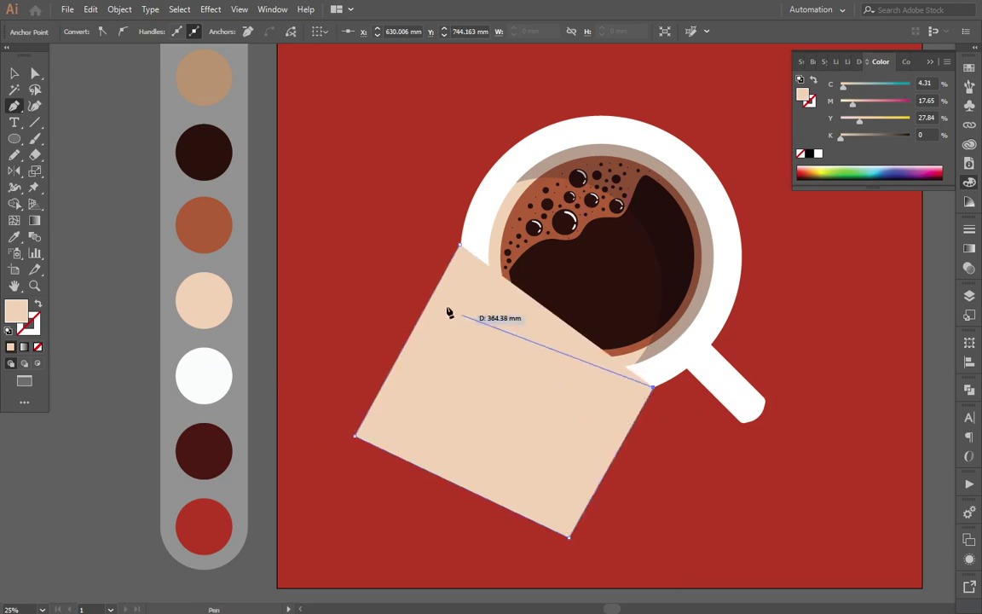
drag(457, 237, 442, 61)
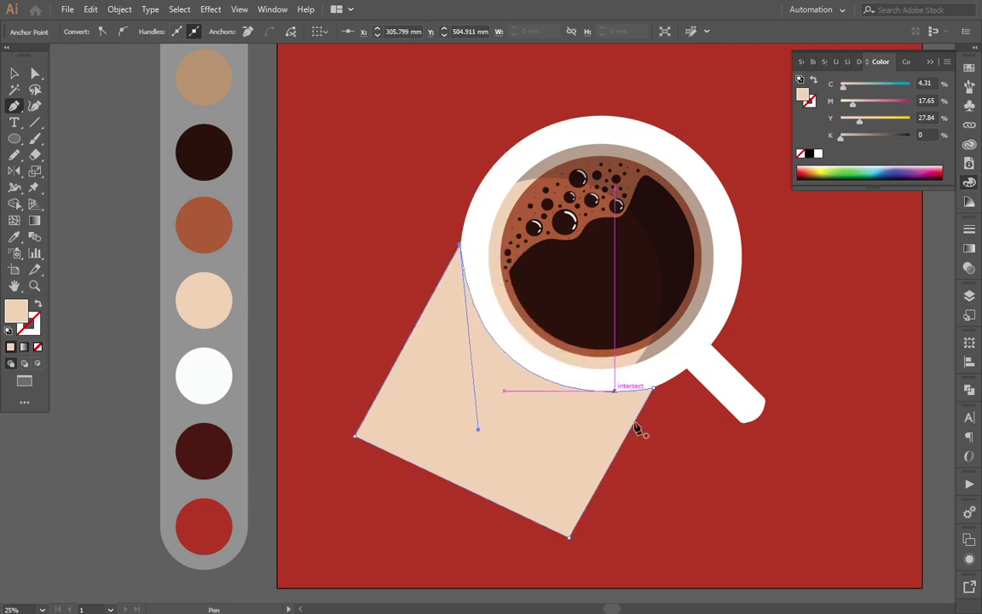
Step: Adjust the shadow's top anchor curve so it follows the cup rim
key(v)
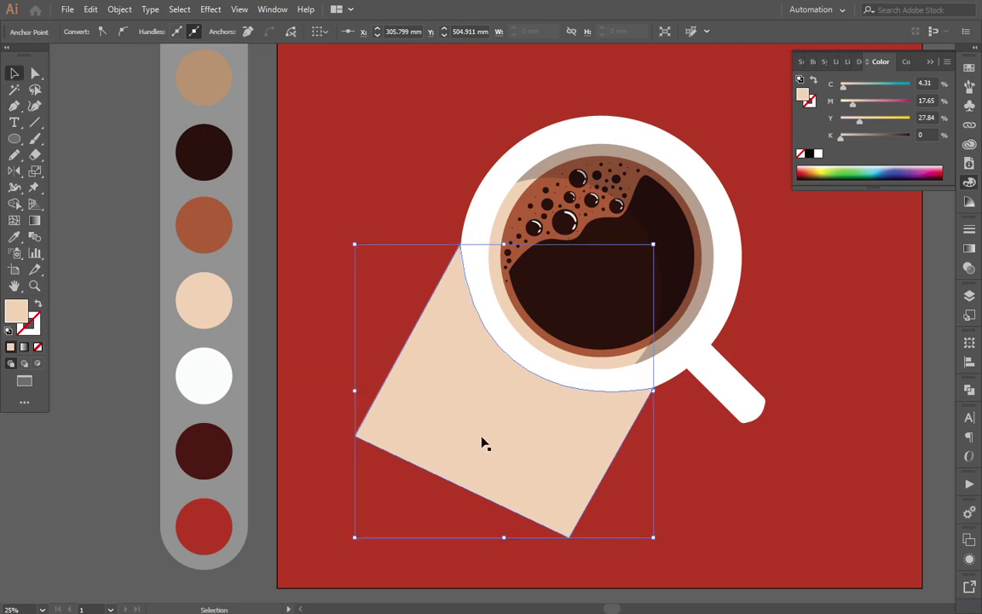
key(a)
mouse_move(457, 247)
mouse_down()
mouse_move(478, 429)
mouse_move(459, 434)
mouse_move(482, 458)
mouse_up()
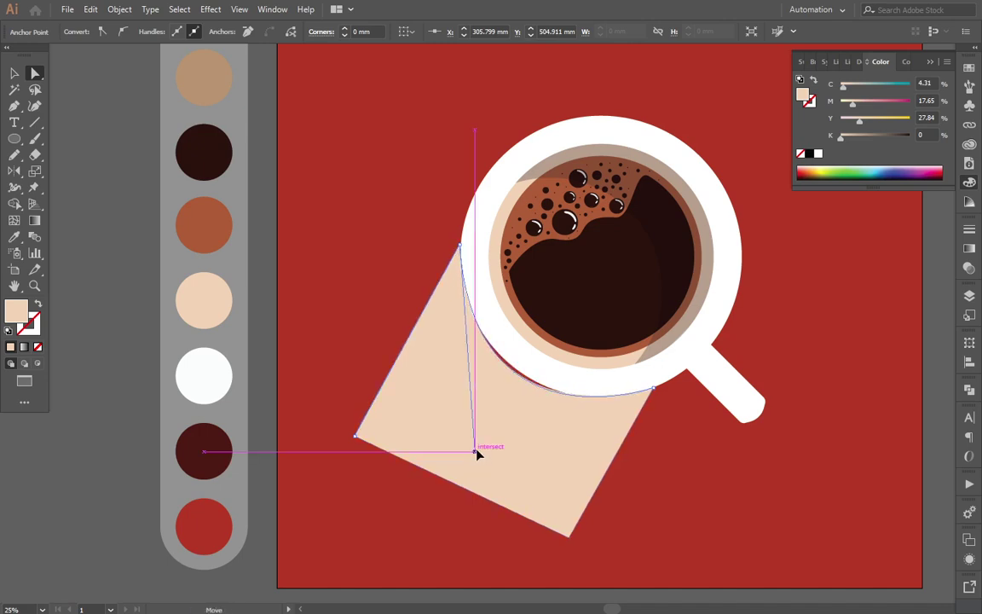
drag(483, 458, 480, 448)
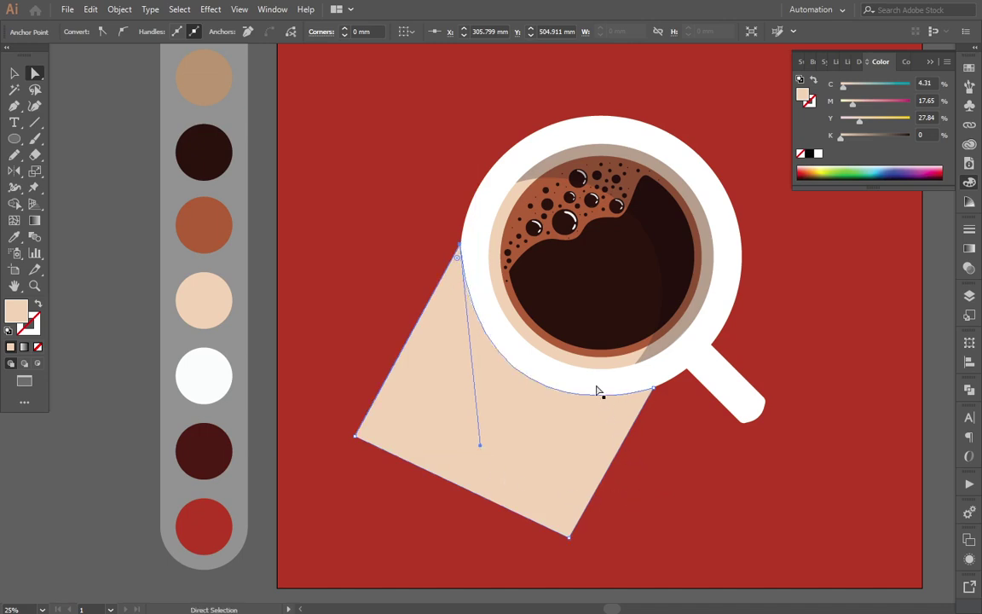
Step: Arrange the cup artwork in front of the peach shadow shape
drag(346, 139, 697, 296)
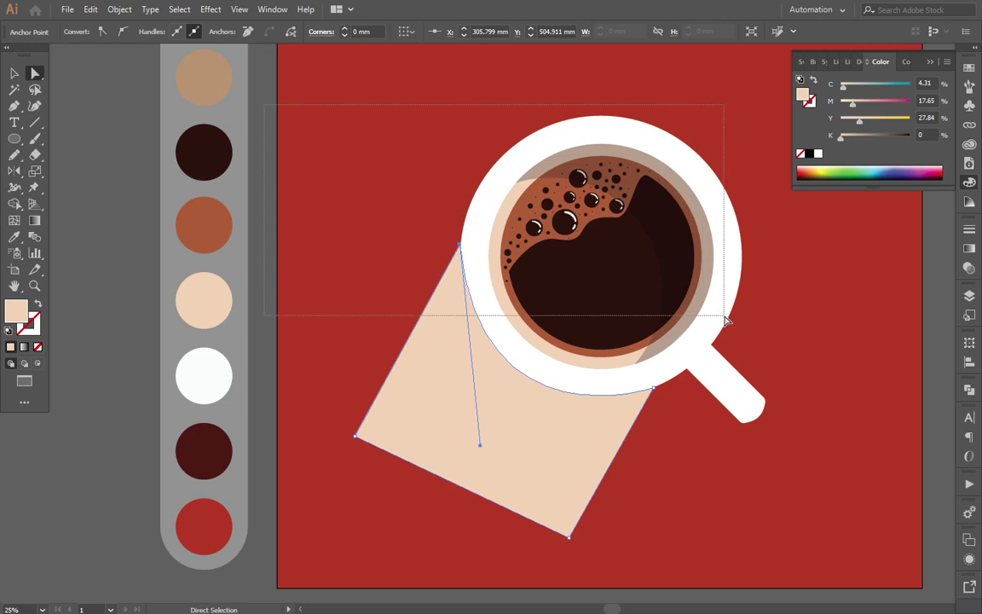
mouse_move(697, 297)
mouse_down()
mouse_move(743, 325)
mouse_move(768, 408)
mouse_up()
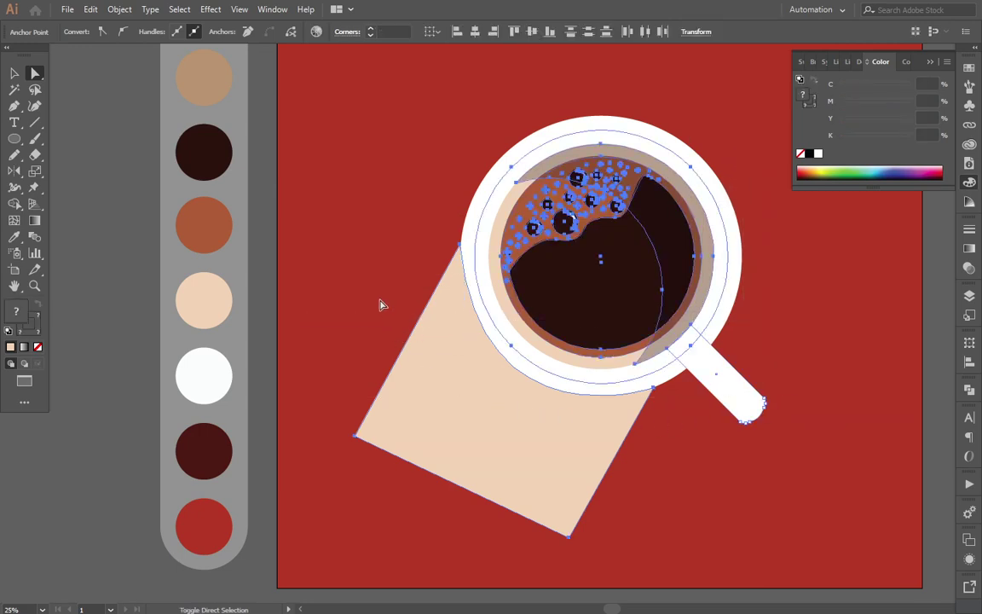
key(v)
shift+click(439, 377)
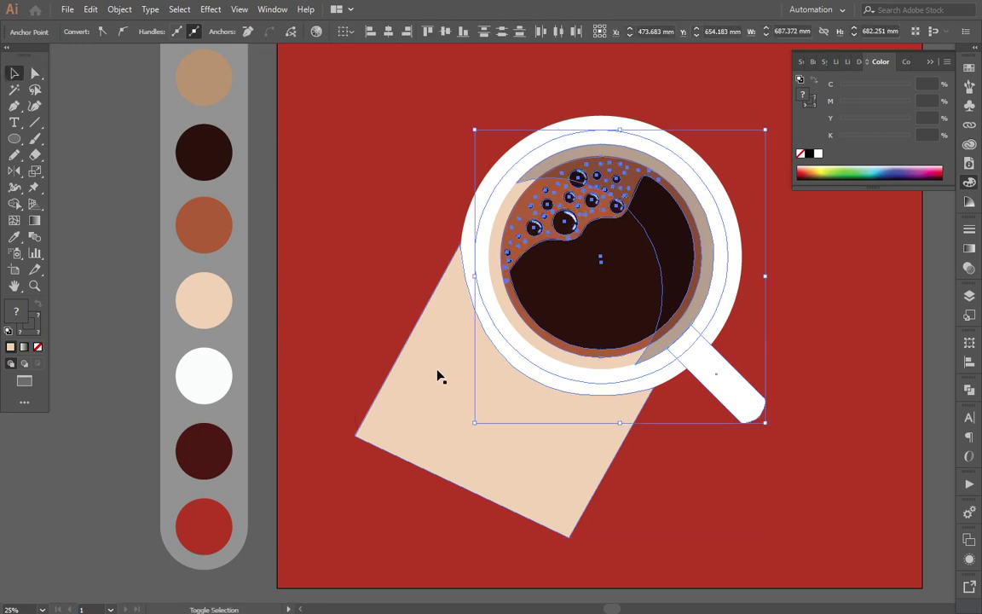
right_click(474, 241)
mouse_move(514, 433)
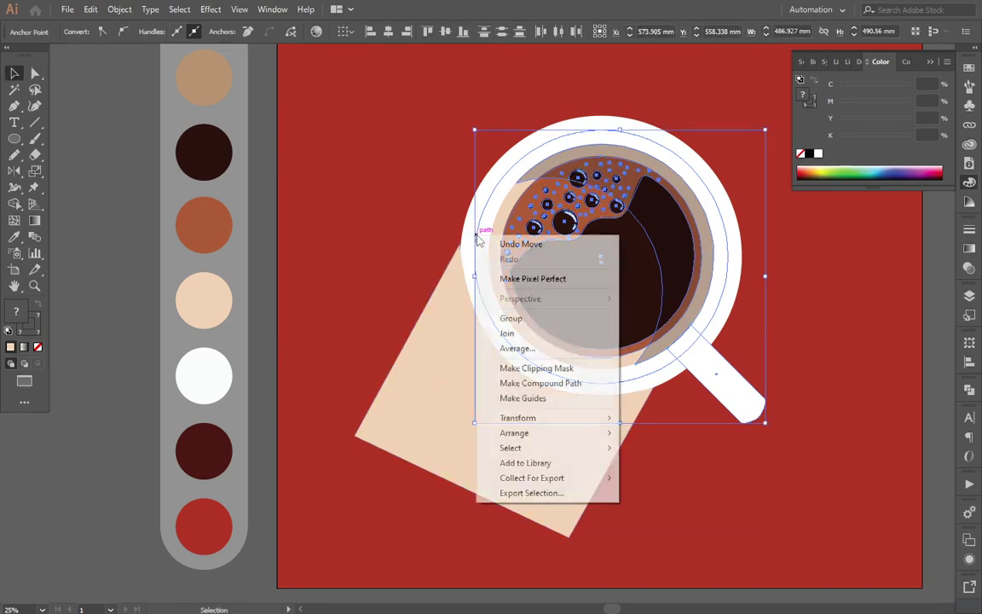
click(636, 435)
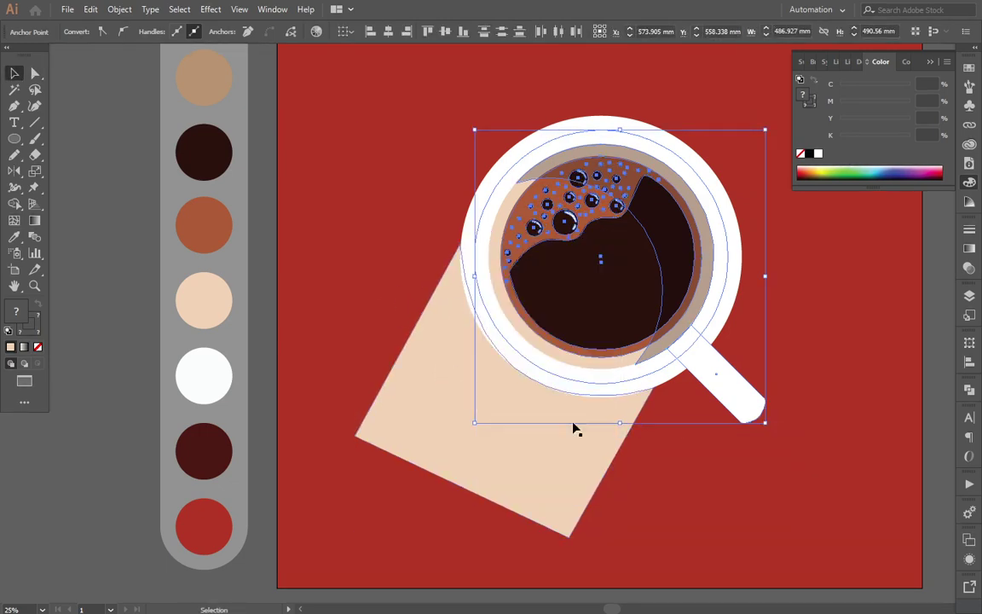
click(268, 267)
click(461, 422)
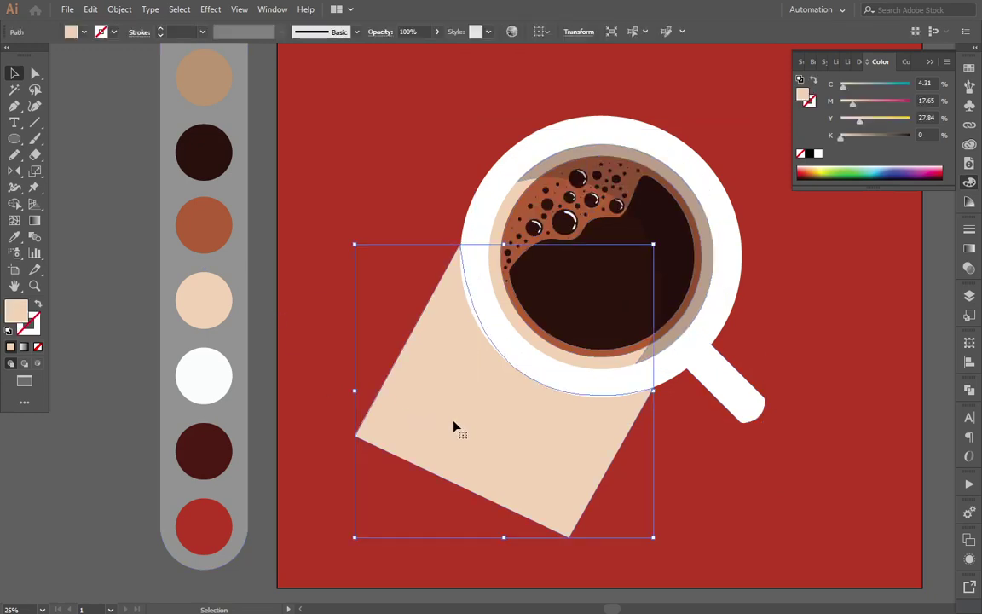
Step: Round the shadow's left and bottom corners with the Live Corner widgets
key(a)
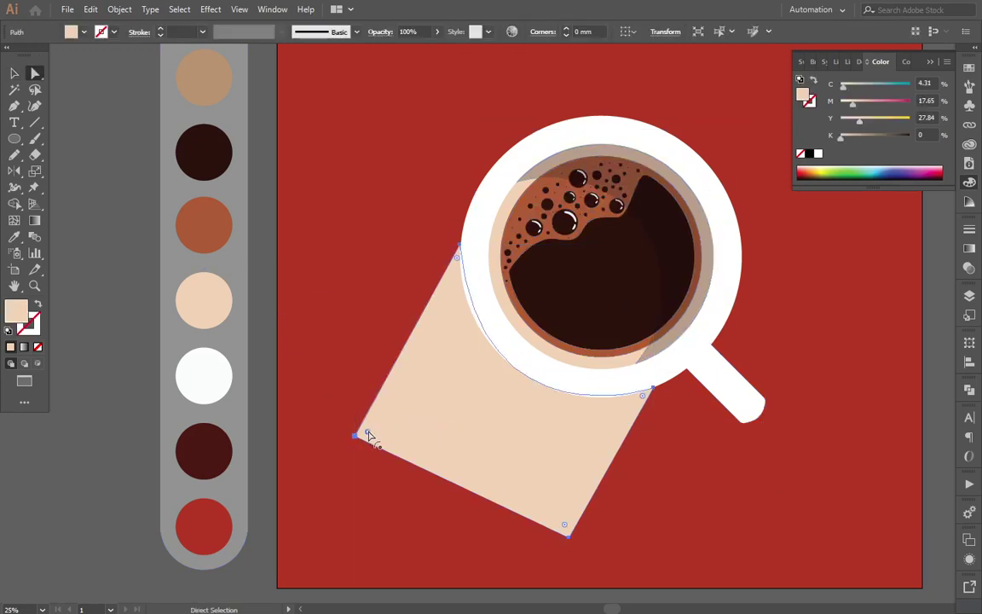
drag(368, 435, 485, 394)
drag(567, 527, 573, 404)
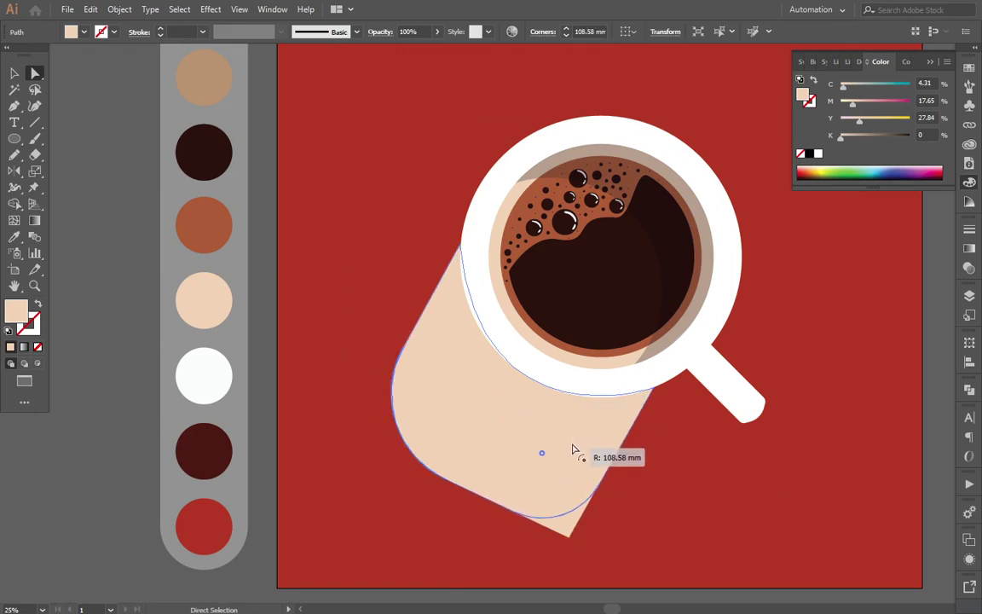
drag(573, 404, 575, 439)
Step: Recolour the cast shadow with the dark brown swatch and deselect it
click(266, 487)
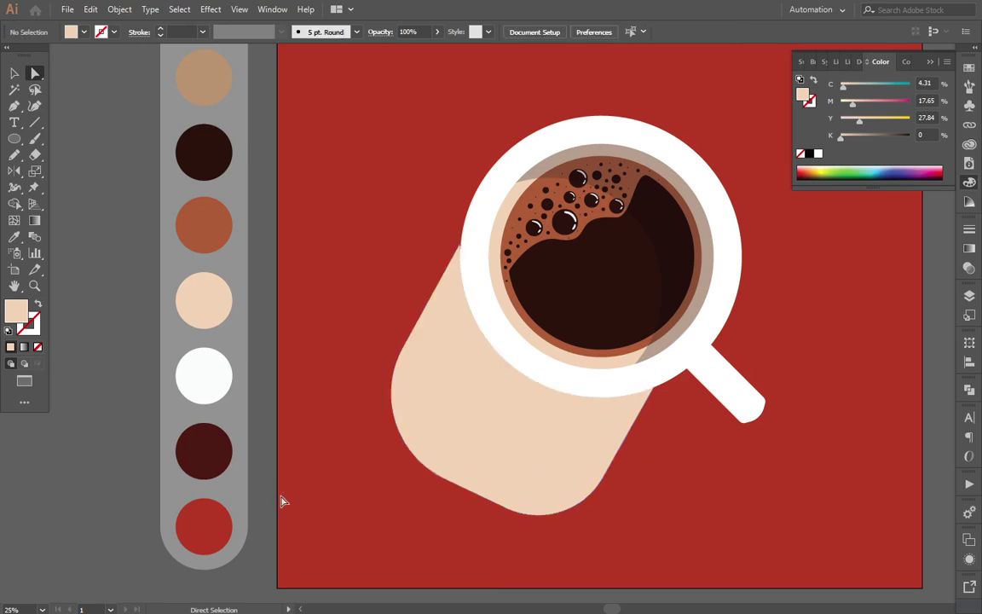
click(476, 427)
key(i)
click(206, 154)
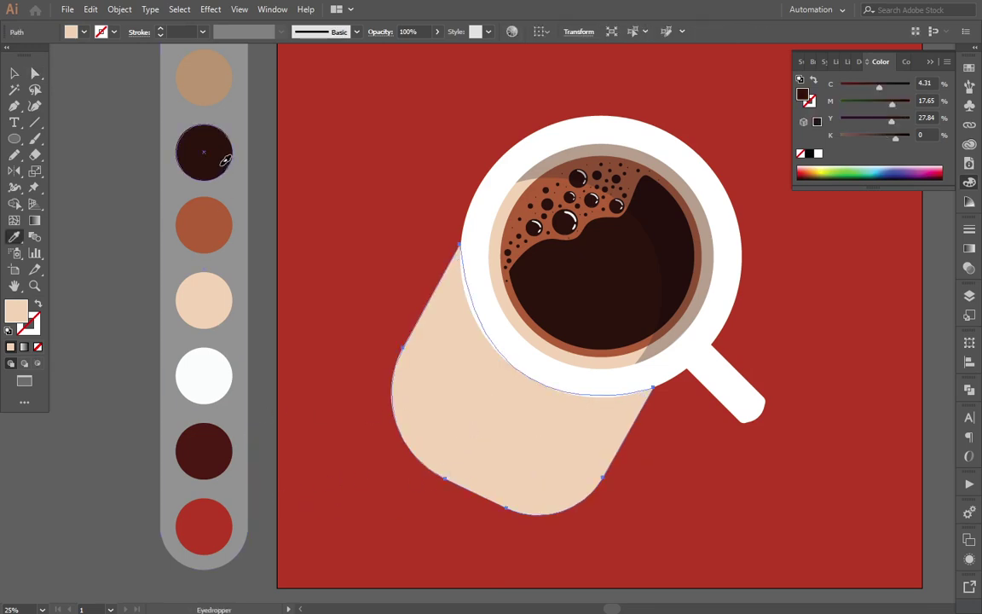
key(v)
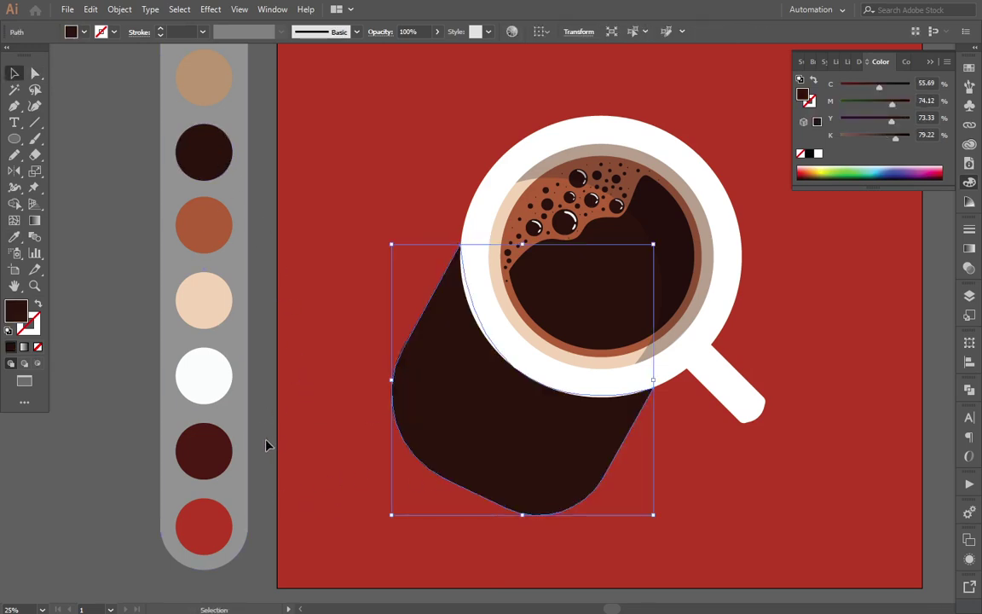
click(266, 444)
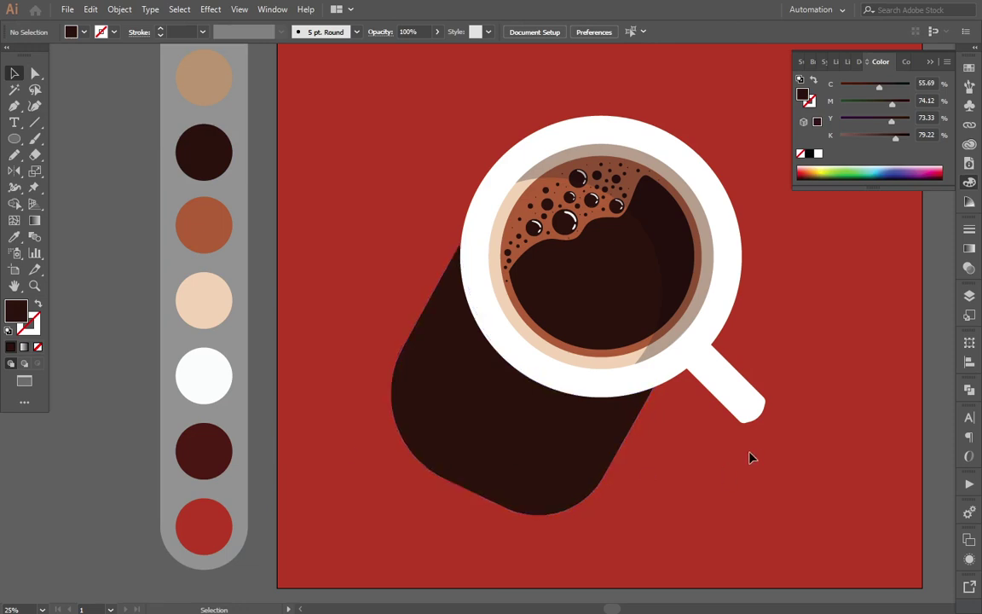
Step: Start a Pen-tool handle shadow below the cup, curving its bottom toward the handle tip
key(p)
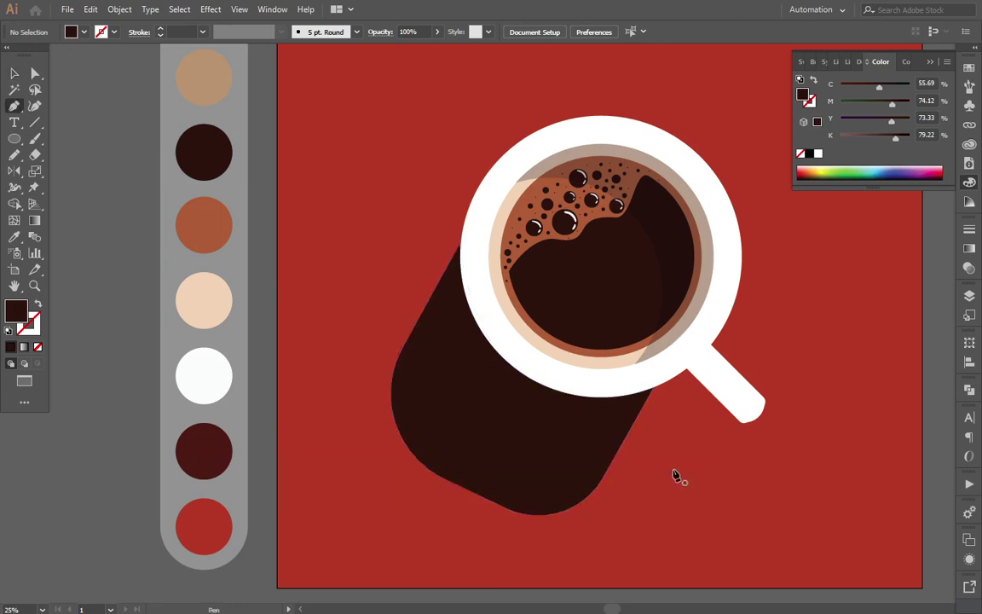
click(608, 452)
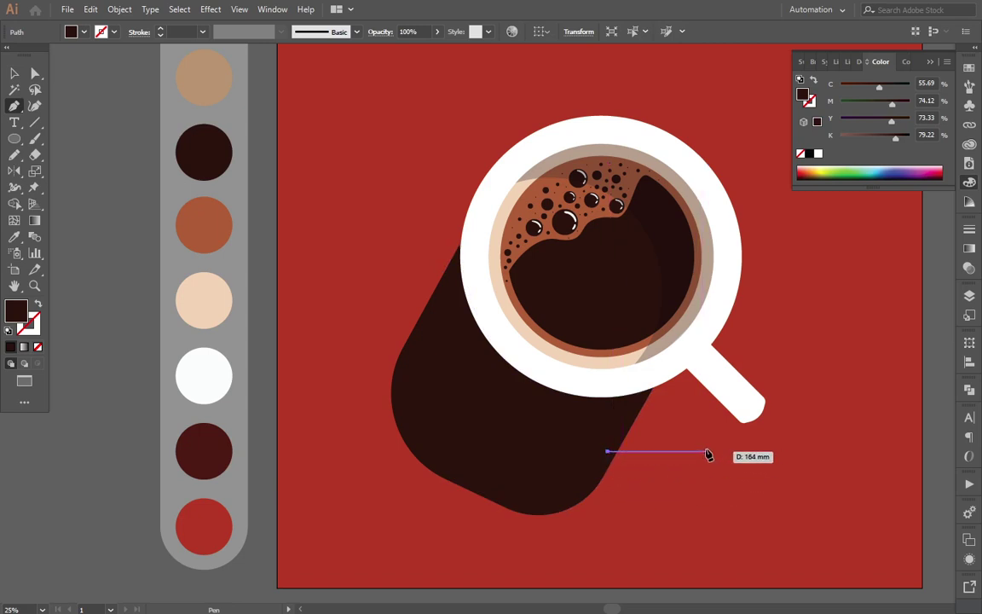
drag(713, 462, 759, 362)
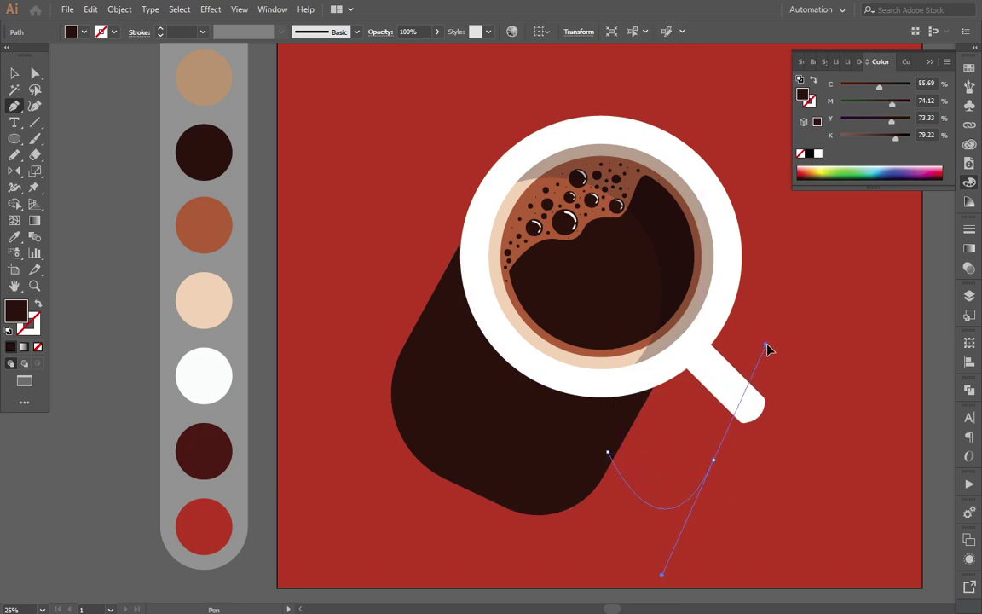
mouse_move(759, 362)
mouse_down()
mouse_move(772, 381)
mouse_move(722, 473)
mouse_move(732, 454)
mouse_move(748, 451)
mouse_move(741, 460)
mouse_move(754, 468)
mouse_up()
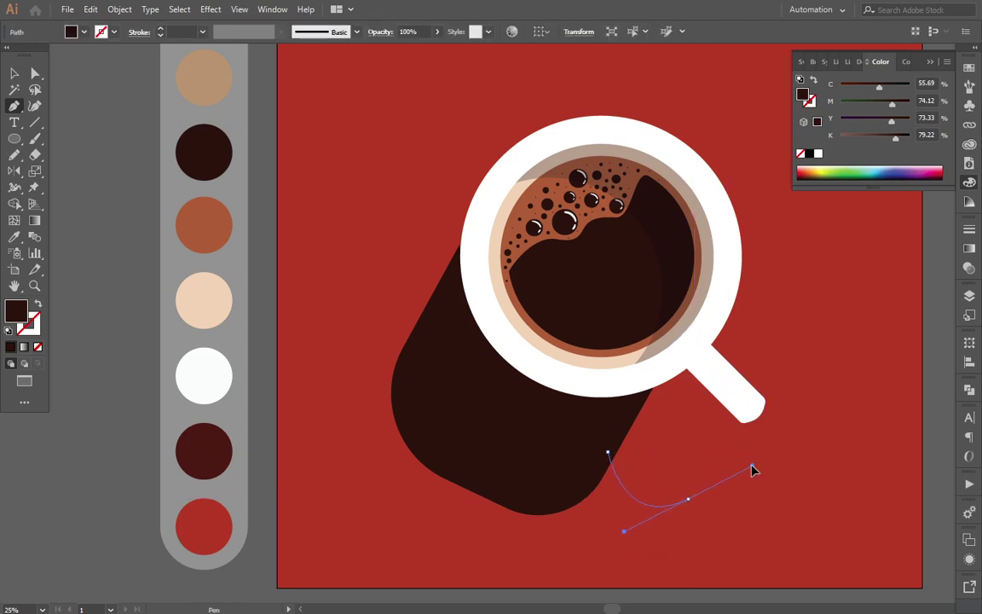
drag(687, 499, 719, 412)
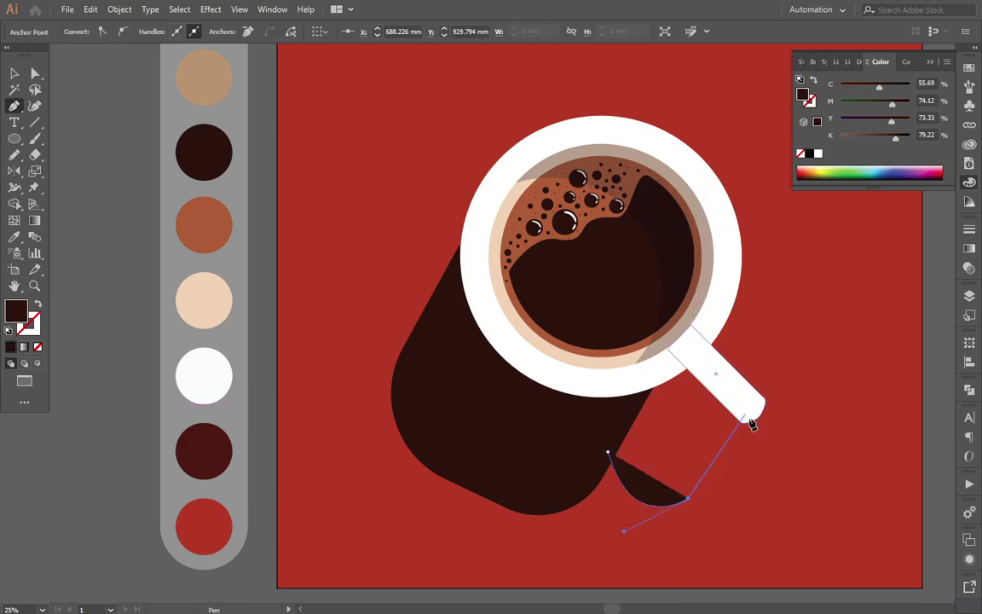
mouse_move(688, 498)
mouse_down()
mouse_move(713, 502)
mouse_move(733, 405)
mouse_move(730, 349)
mouse_up()
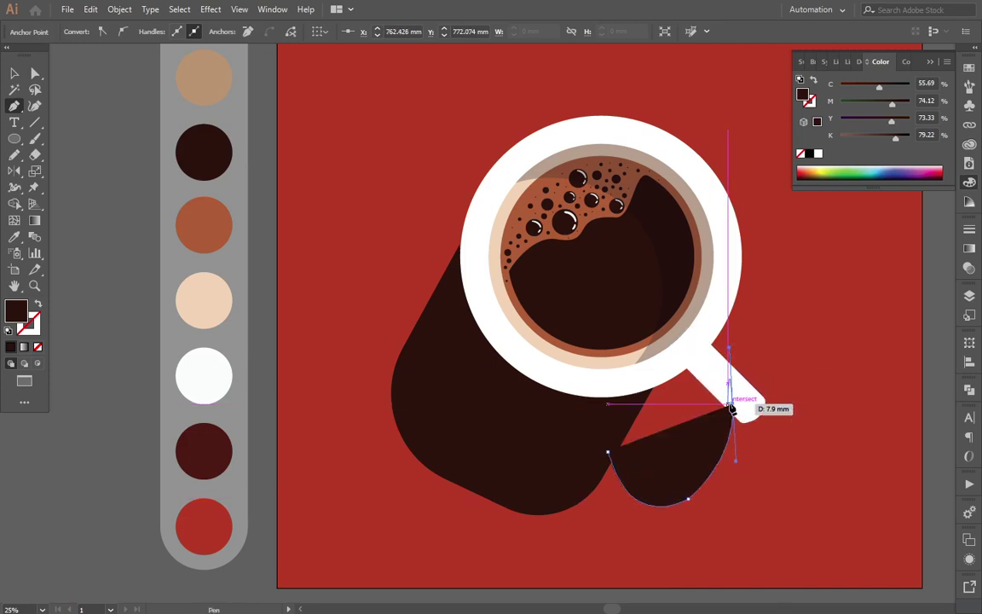
Step: Anchor the shadow at the handle tip and curve its inner edge back down to close it
drag(733, 406, 710, 389)
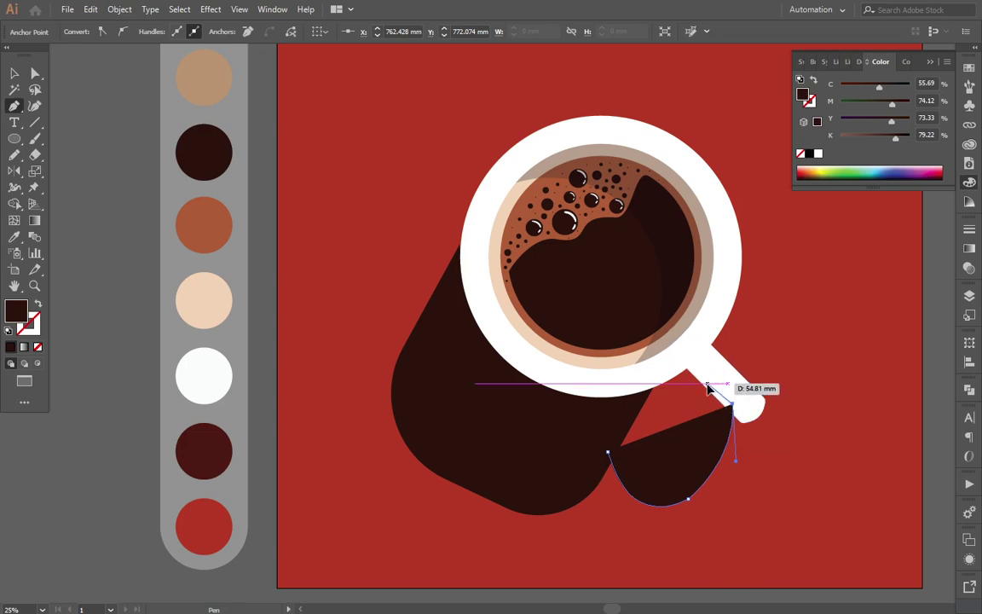
mouse_move(707, 387)
mouse_down()
mouse_move(669, 474)
mouse_move(622, 500)
mouse_up()
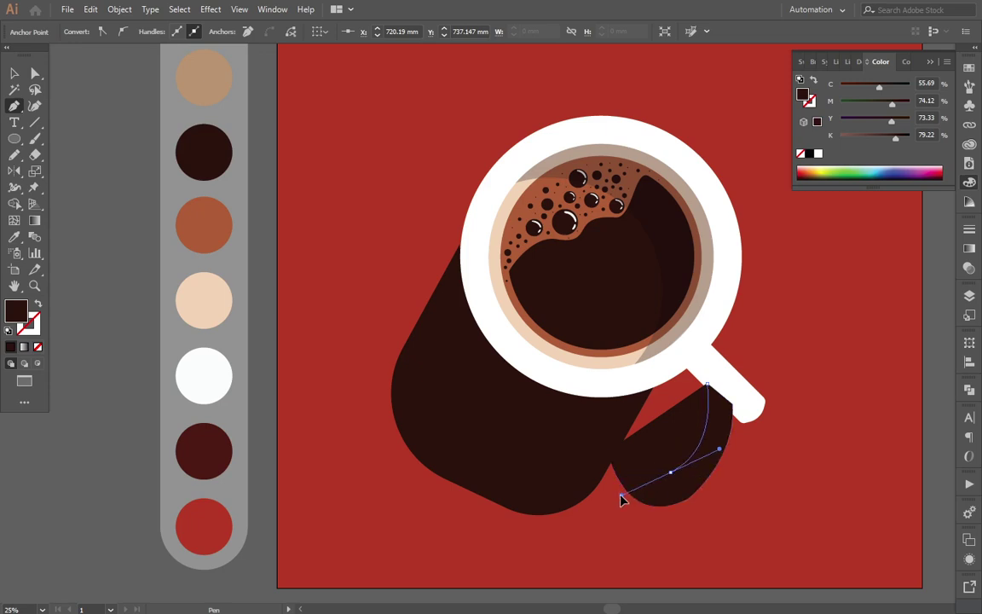
drag(608, 451, 624, 432)
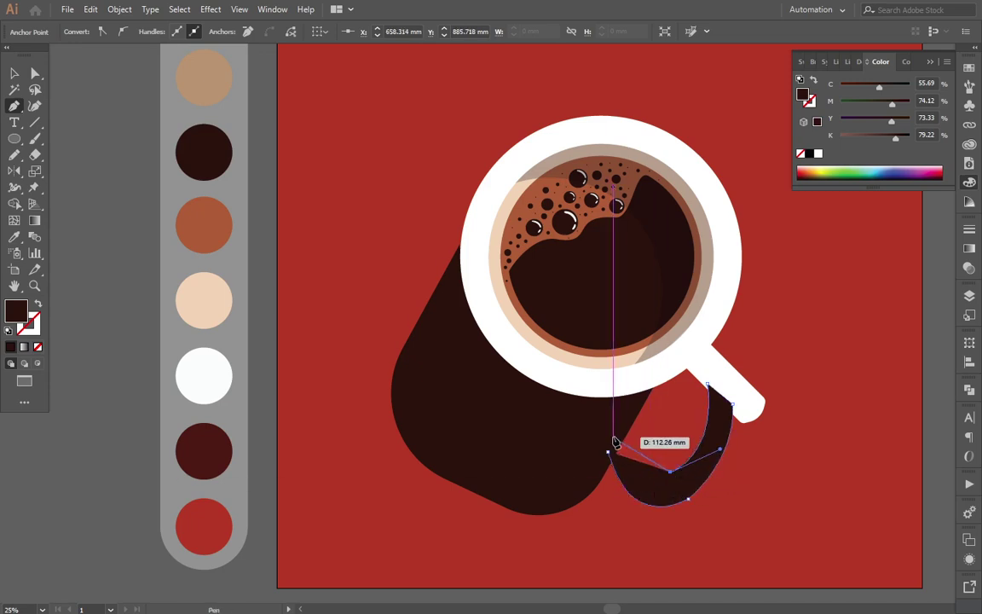
key(ctrl+z)
mouse_move(629, 474)
mouse_down()
mouse_move(625, 395)
mouse_move(604, 349)
mouse_move(669, 436)
mouse_move(764, 496)
mouse_move(742, 503)
mouse_up()
key(v)
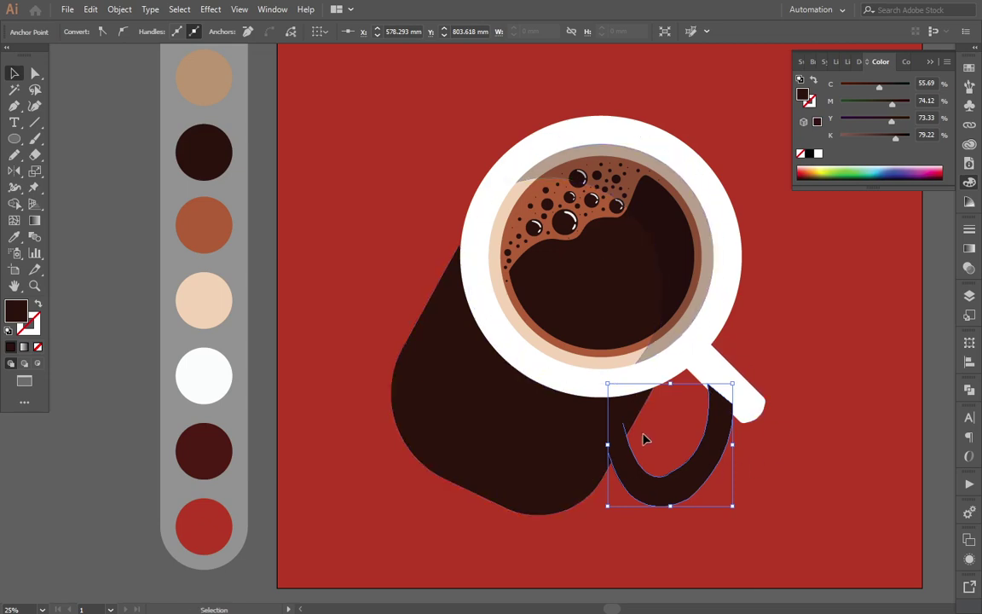
scroll(648, 465, down, 1)
scroll(682, 487, up, 2)
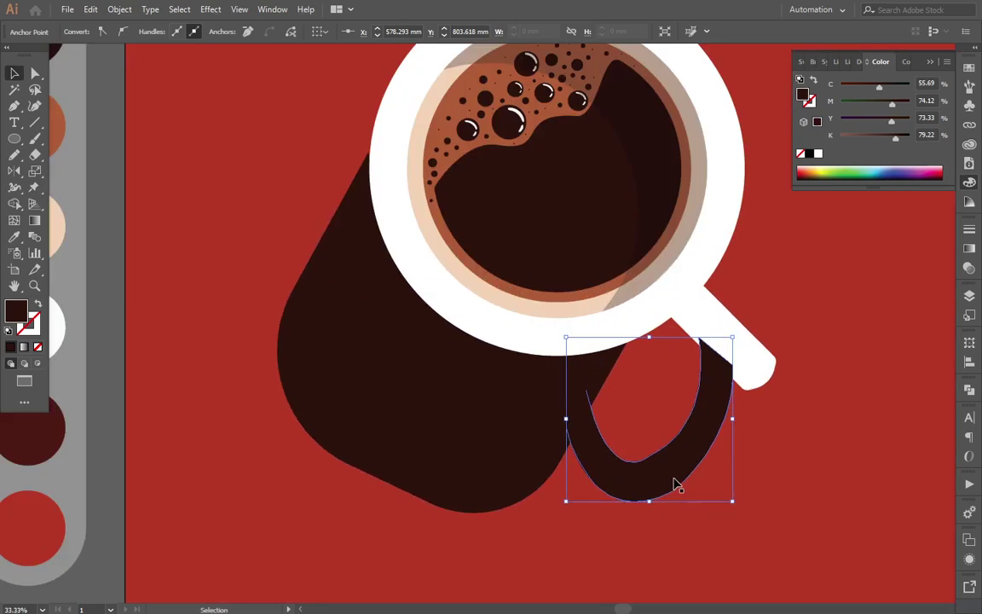
Step: Smooth the handle shadow's bottom and right outer curves via its anchors and direction handles
key(a)
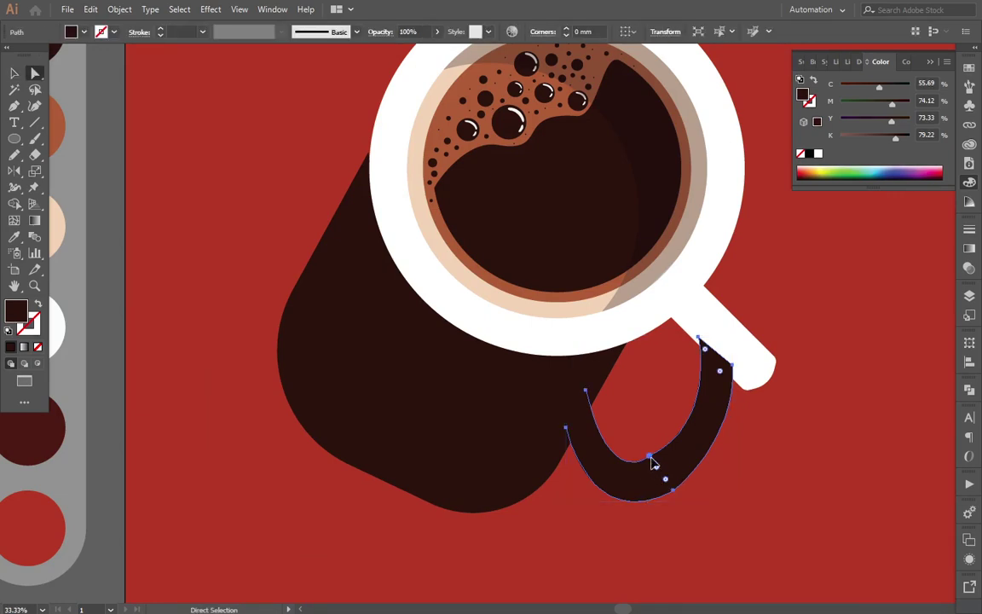
click(650, 458)
drag(651, 460, 656, 461)
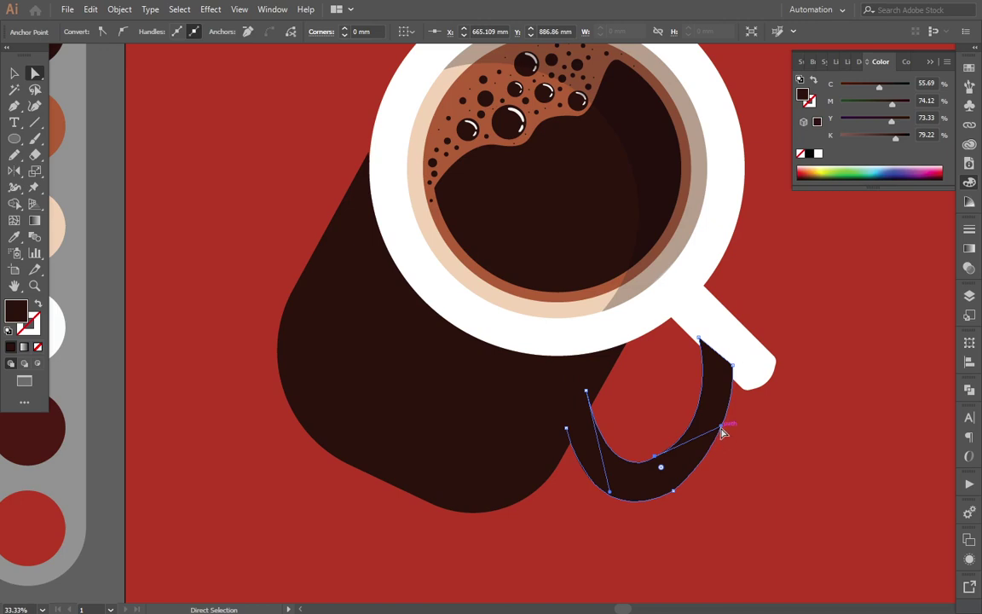
mouse_move(722, 430)
mouse_down()
mouse_move(705, 437)
mouse_move(711, 428)
mouse_up()
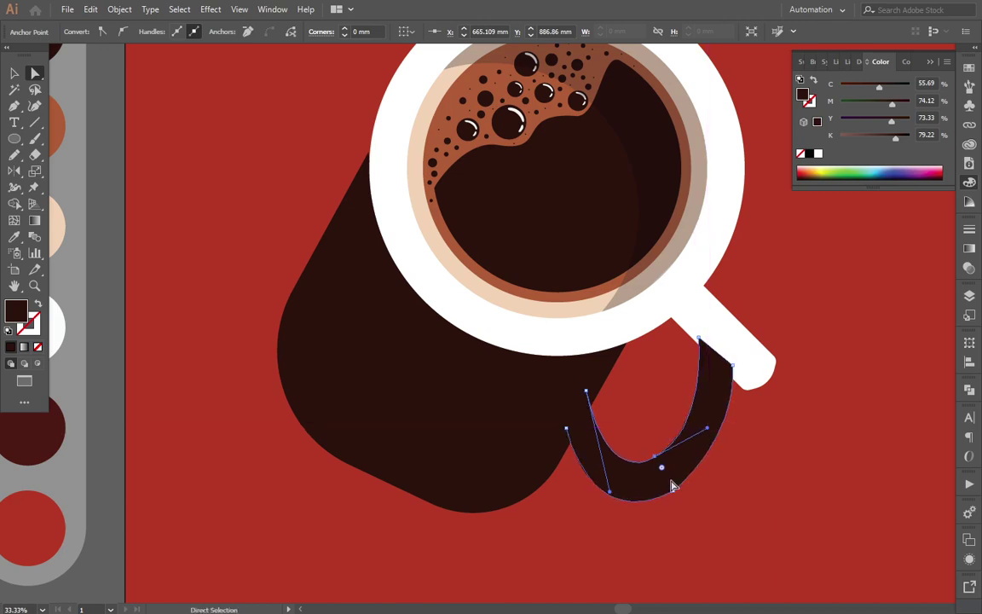
mouse_move(672, 486)
mouse_down()
mouse_move(635, 441)
mouse_move(654, 457)
mouse_up()
mouse_move(708, 429)
mouse_down()
mouse_move(735, 418)
mouse_move(731, 426)
mouse_up()
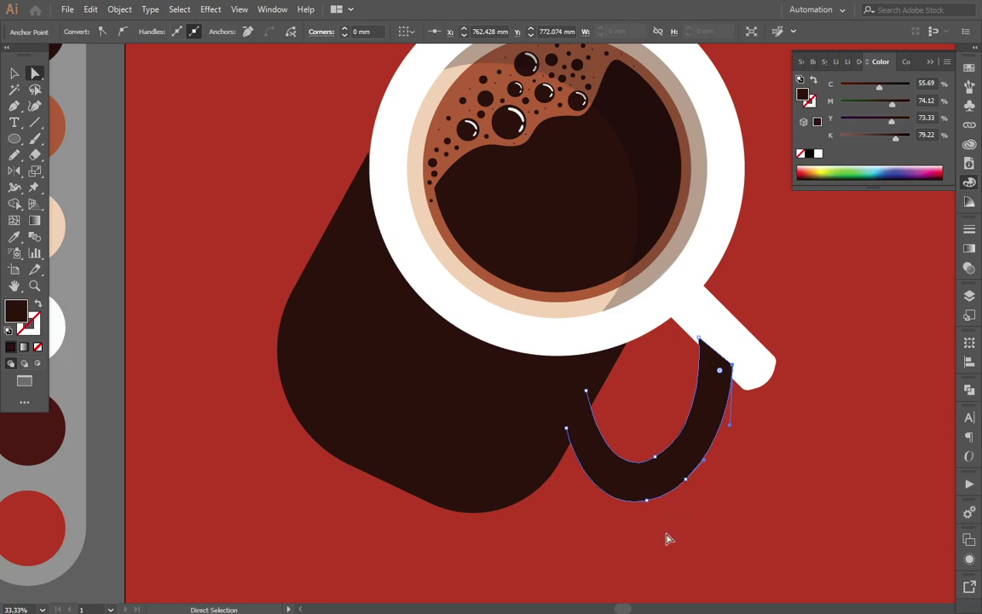
key(ctrl+minus)
key(ctrl+minus)
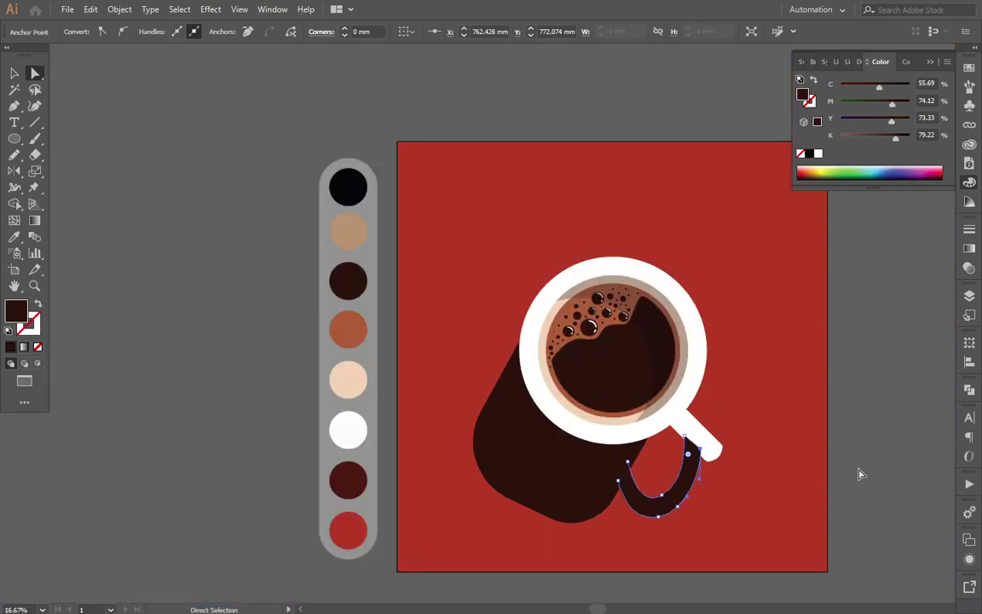
Step: Group all the cup's parts together with the mug handle
click(776, 475)
scroll(716, 446, up, 1)
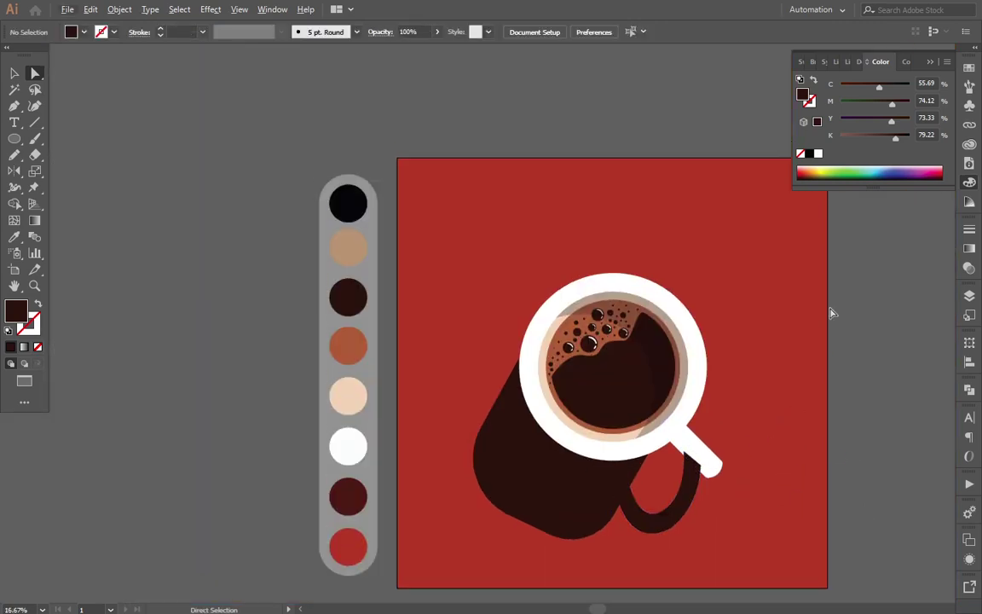
drag(866, 241, 537, 400)
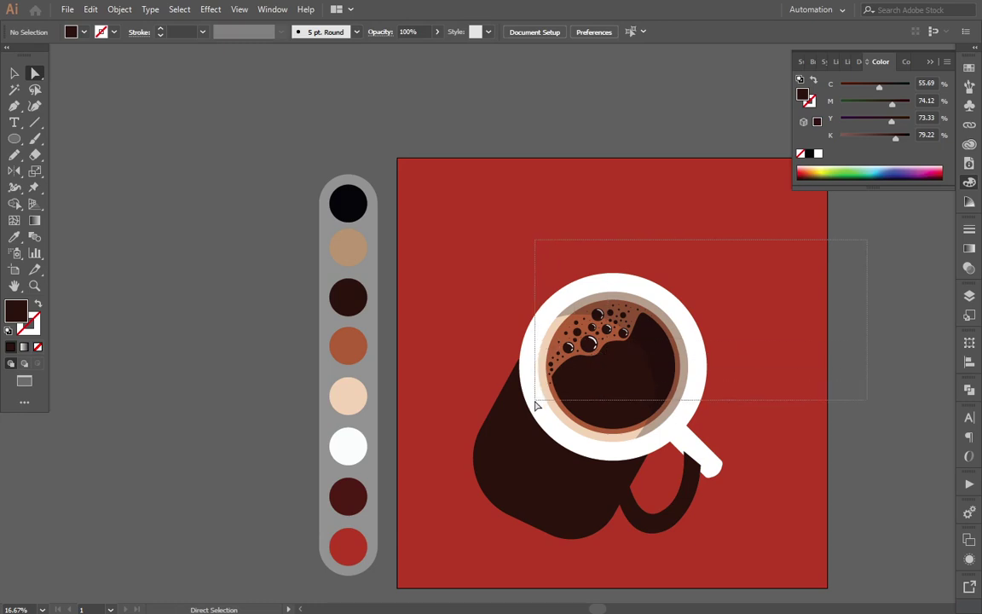
drag(535, 406, 535, 406)
shift+click(692, 446)
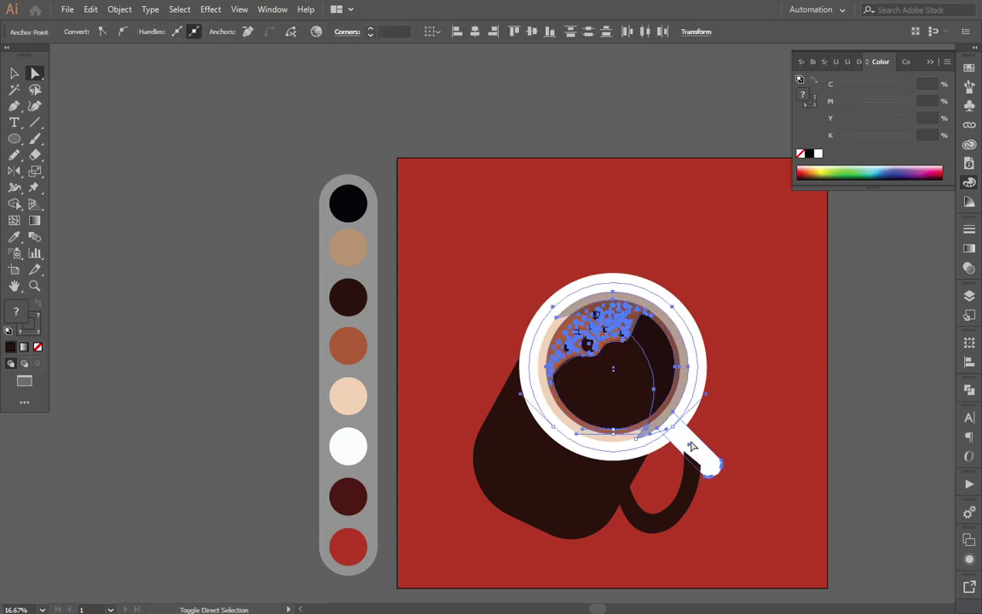
key(v)
right_click(662, 397)
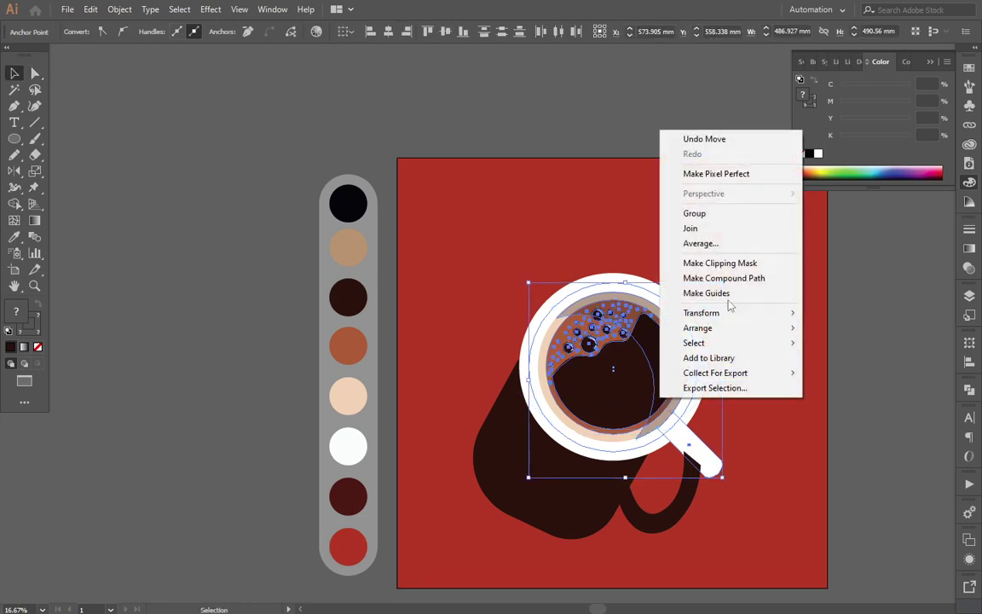
click(721, 213)
Step: Bring the cup group to the front, above the shadows
right_click(663, 361)
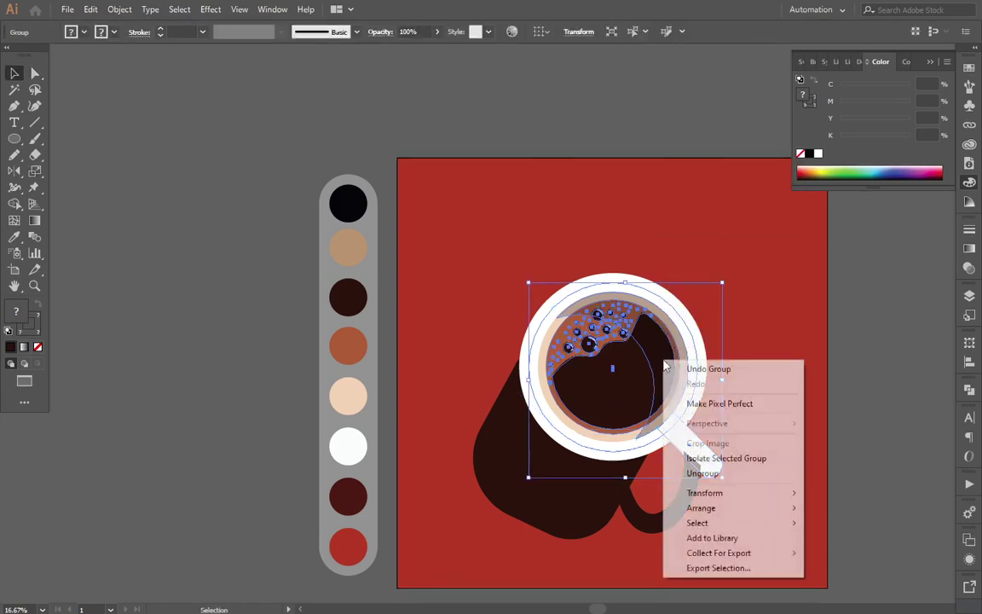
click(823, 508)
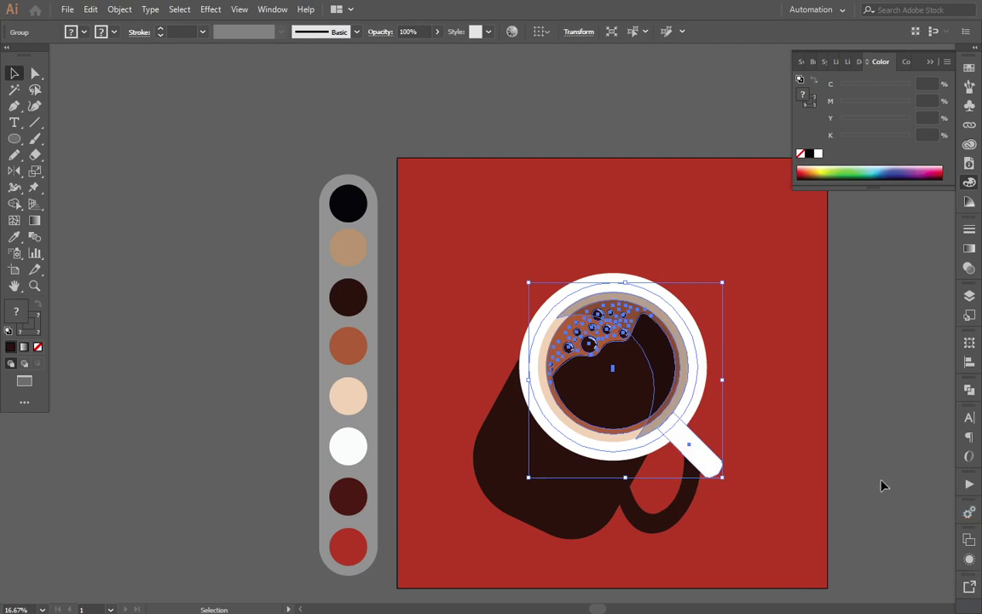
click(884, 485)
scroll(811, 532, left, 2)
Step: Set the cast shadow's corner rounding to about 123.95 mm
scroll(790, 507, up, 1)
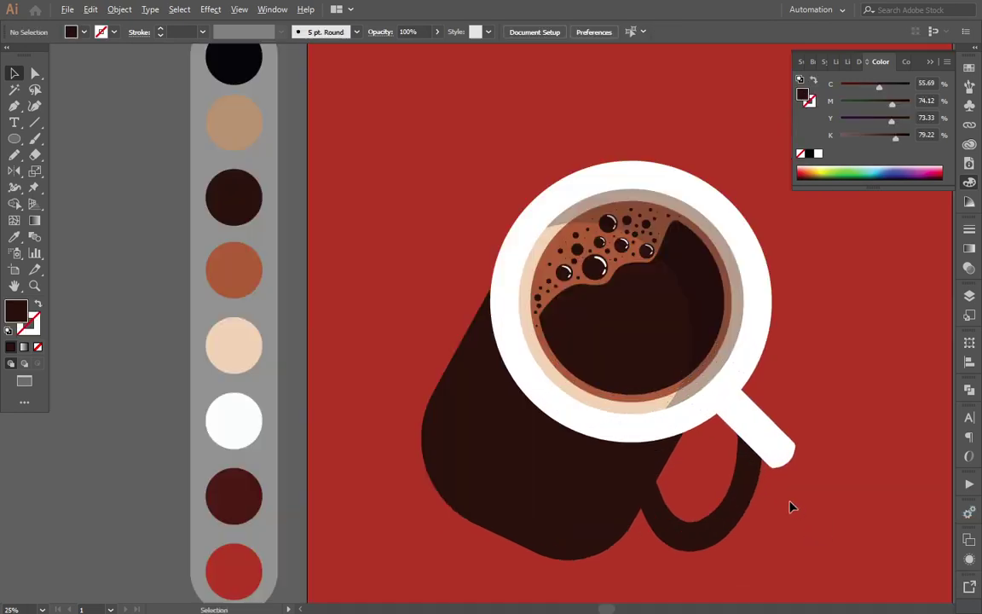
scroll(791, 507, down, 1)
scroll(738, 491, right, 1)
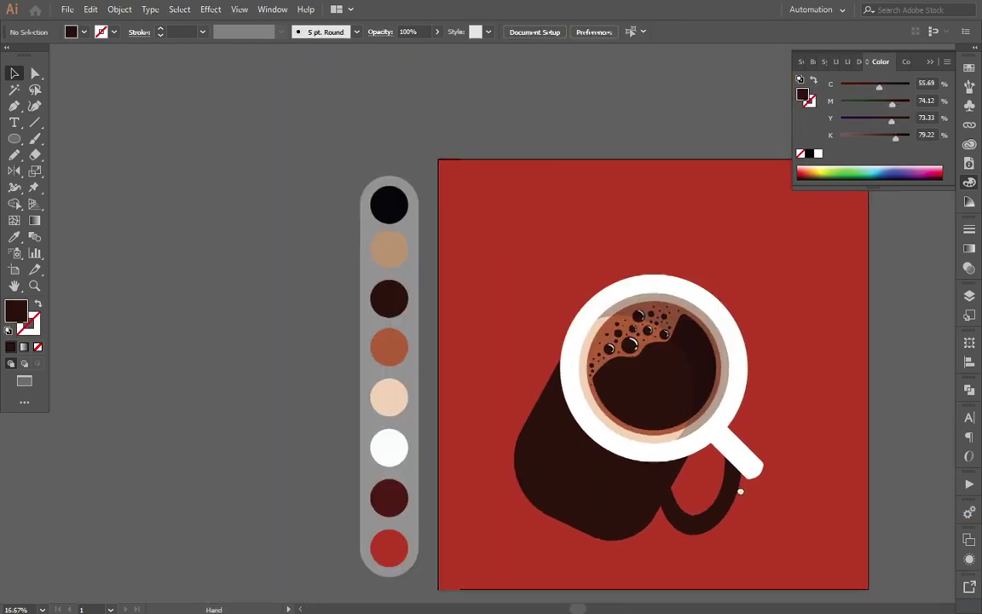
scroll(738, 491, right, 2)
click(930, 61)
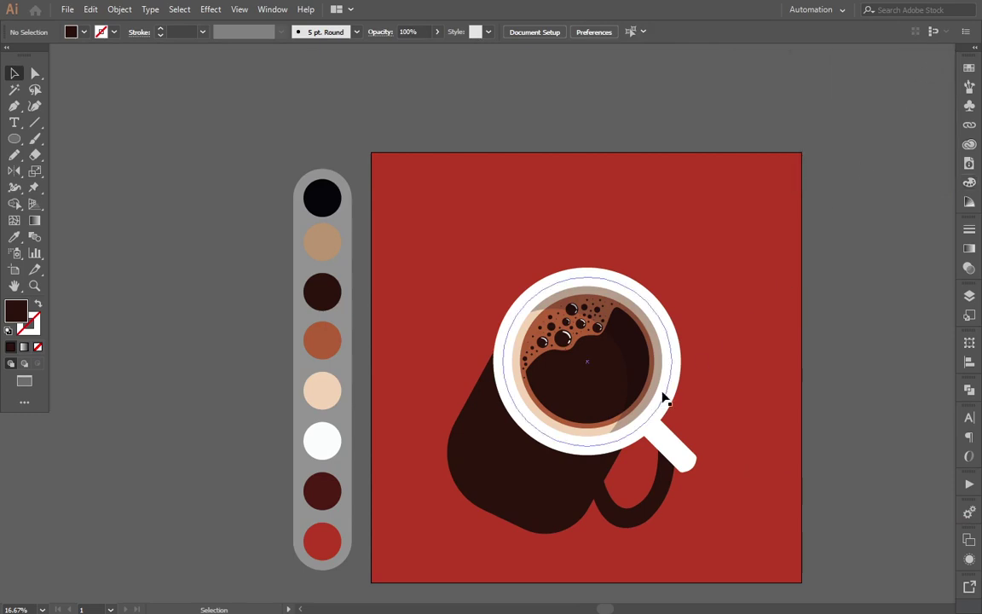
scroll(663, 396, up, 1)
scroll(658, 427, down, 2)
scroll(658, 427, left, 1)
key(a)
click(504, 456)
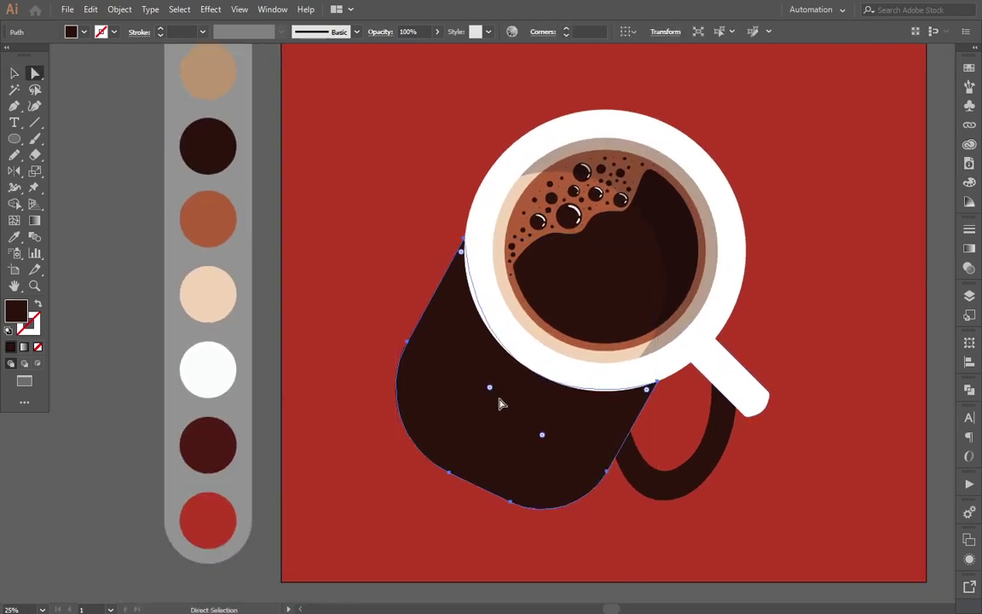
drag(490, 388, 618, 354)
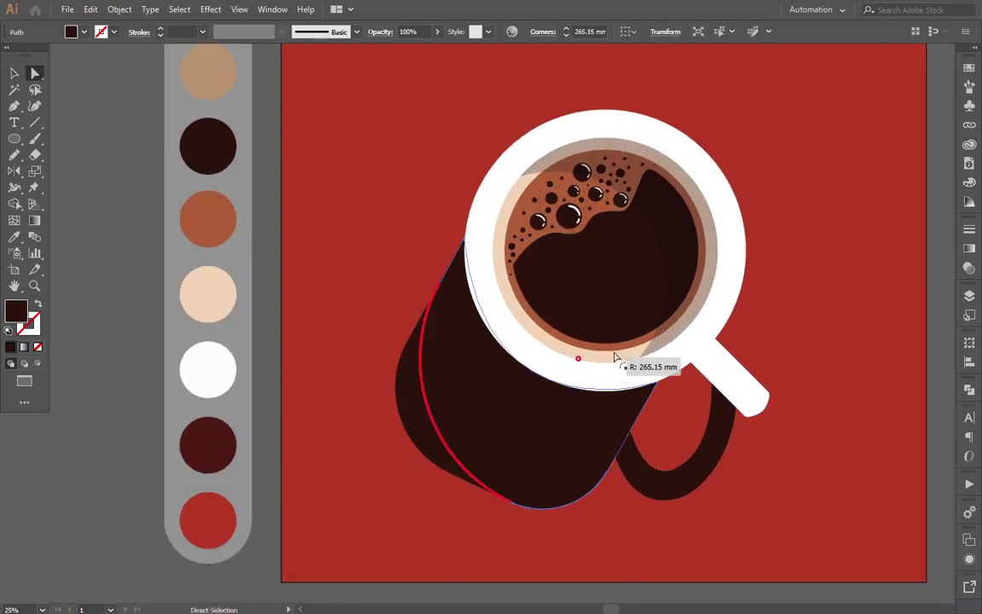
click(548, 455)
drag(543, 436, 542, 439)
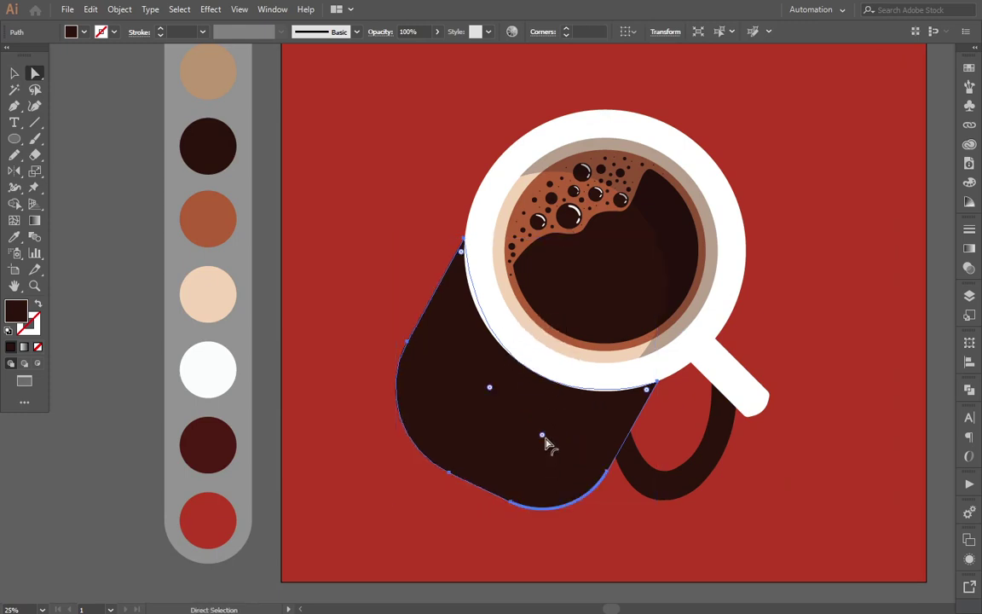
Step: Round the cast shadow's bottom corners further into a softer, fuller curve
drag(491, 392, 500, 186)
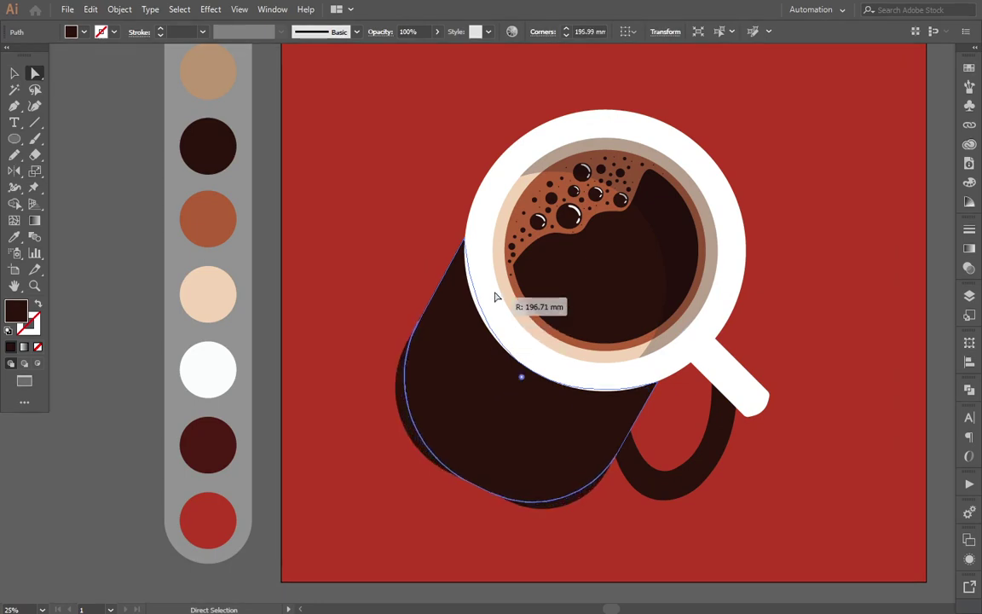
key(v)
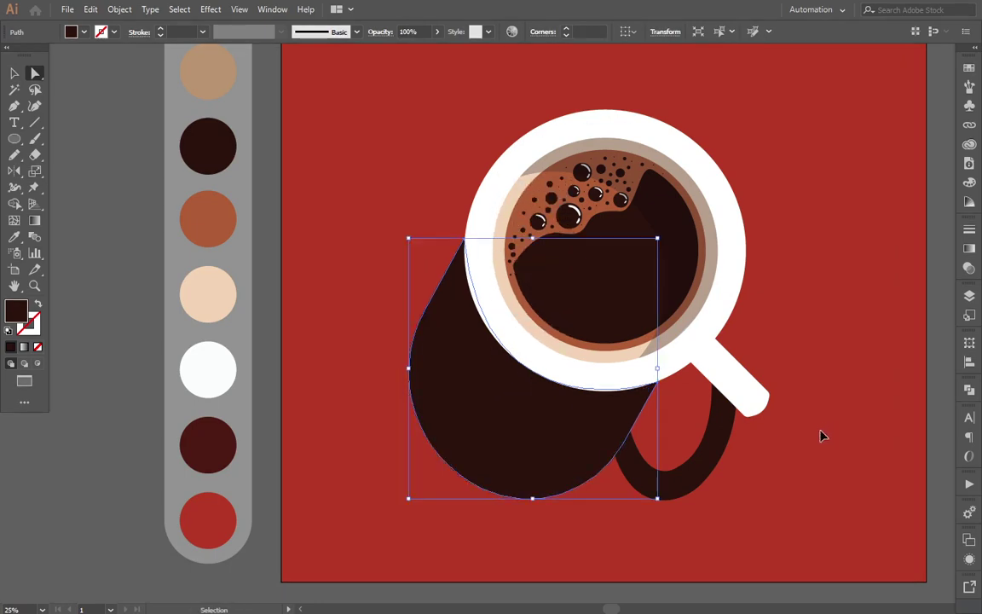
key(a)
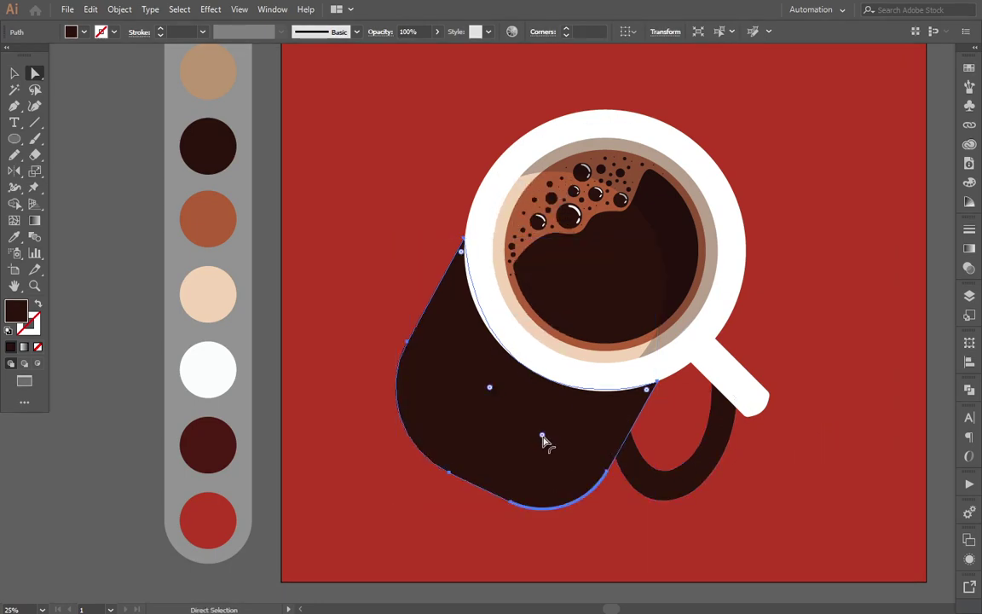
double_click(542, 436)
click(516, 350)
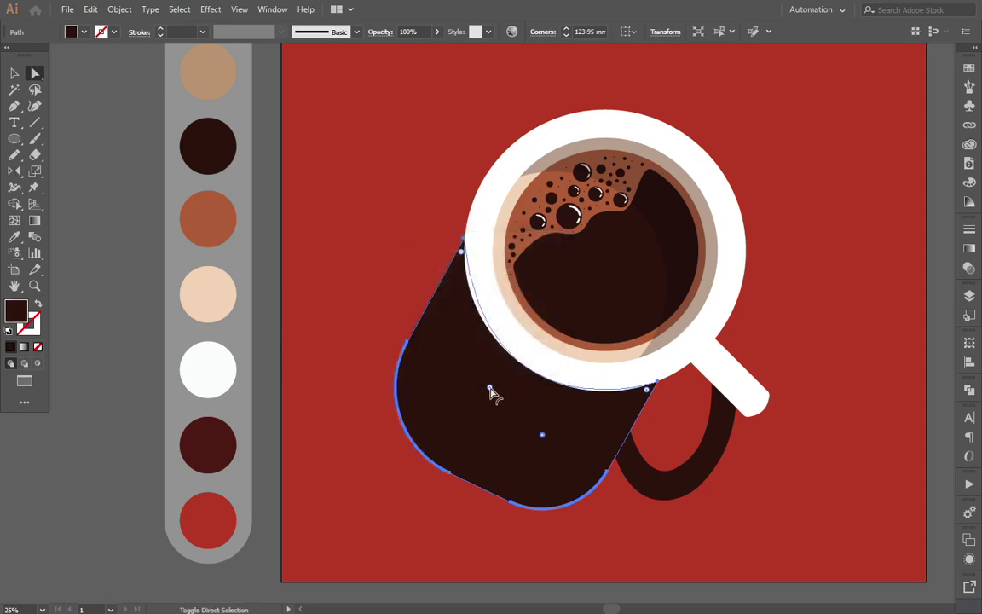
drag(542, 438, 543, 416)
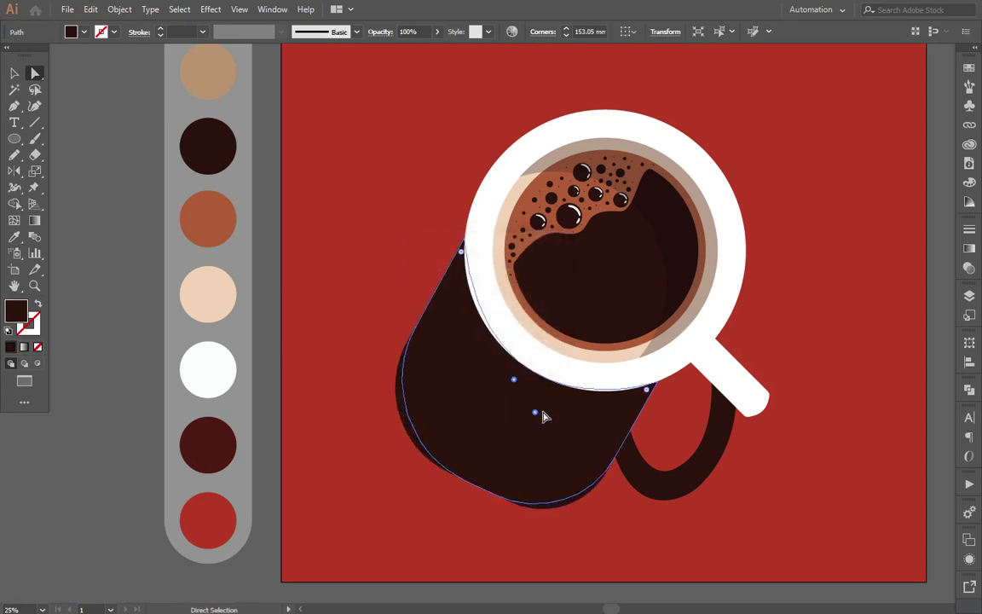
click(775, 518)
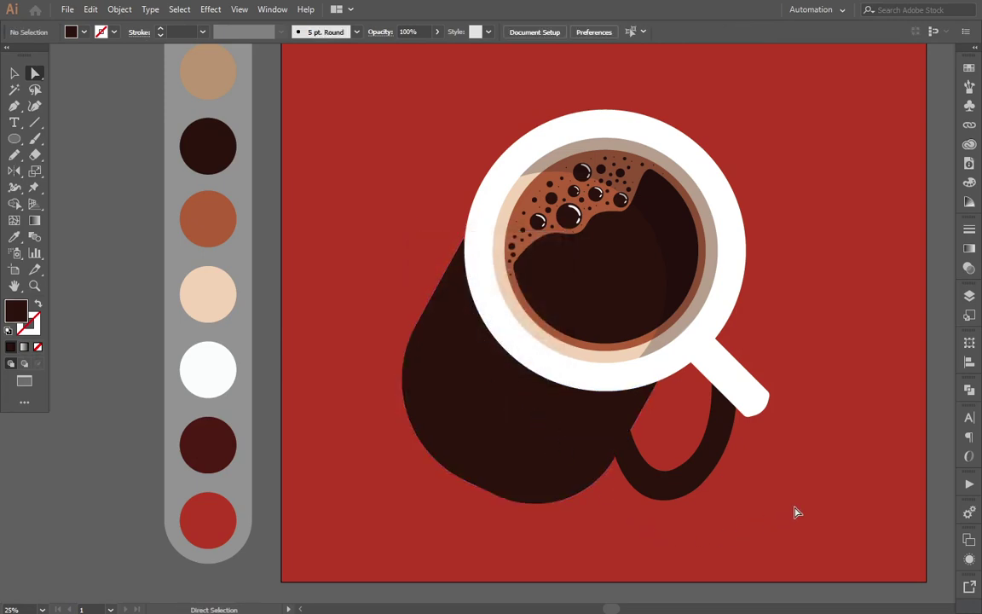
click(549, 450)
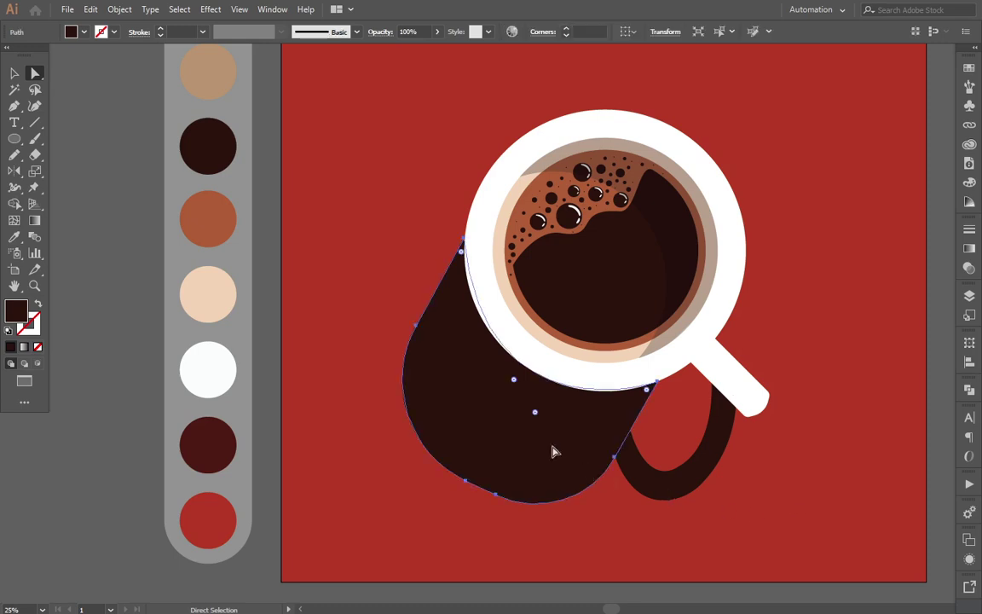
Step: Drag the handle shadow upward so it meets the mug handle's tip
click(765, 513)
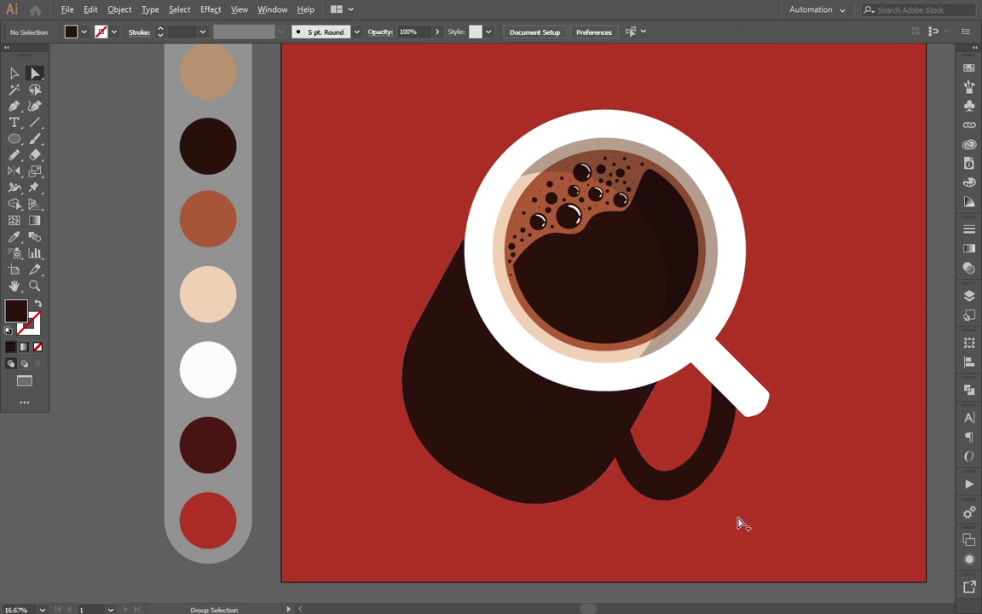
scroll(744, 524, down, 1)
drag(739, 511, 722, 546)
scroll(722, 546, up, 1)
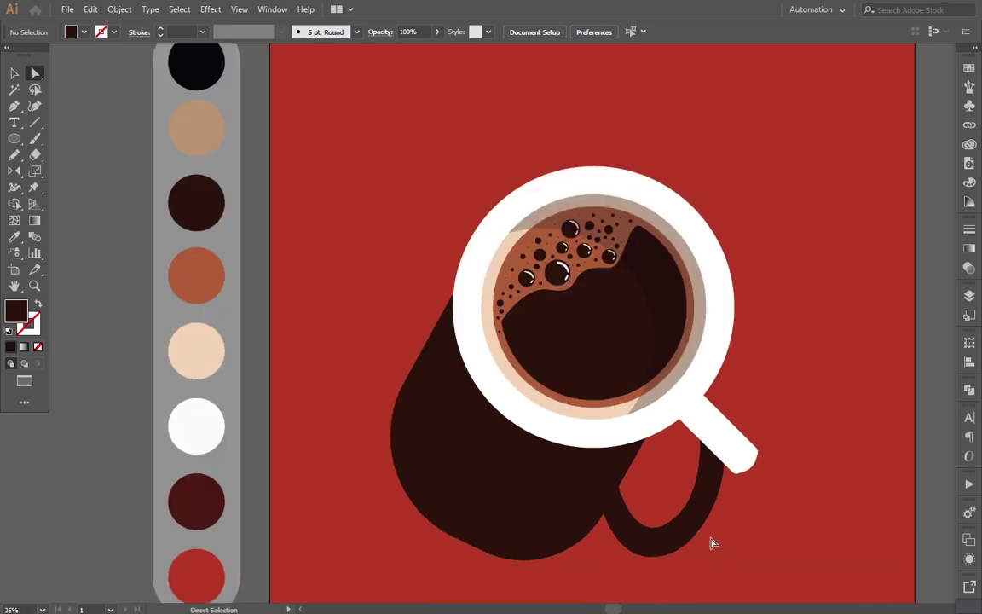
click(692, 532)
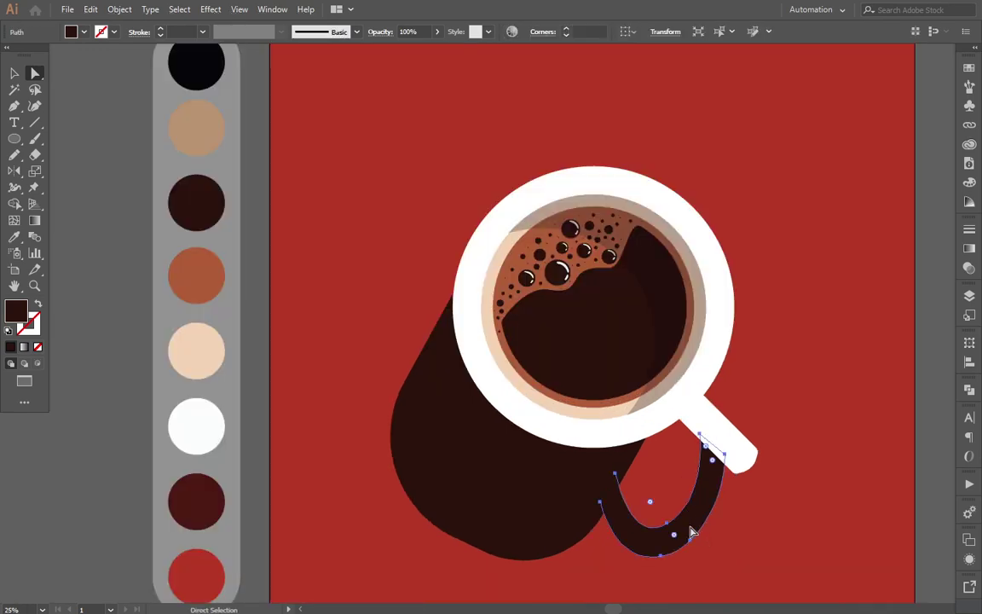
drag(692, 532, 695, 511)
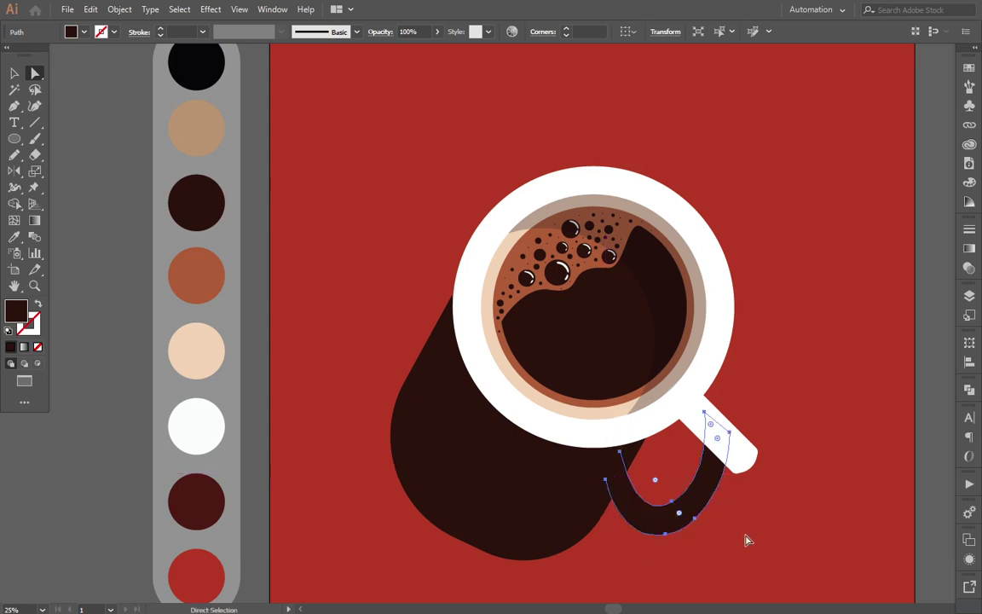
click(755, 552)
scroll(754, 552, down, 1)
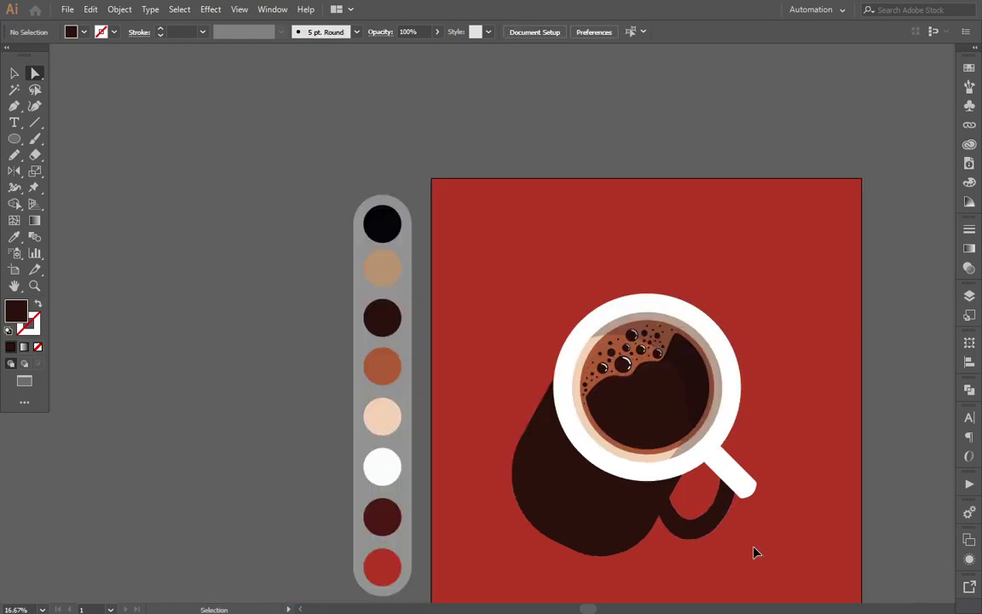
key(ctrl+z)
key(ctrl+shift+z)
Step: Nudge the handle shadow slightly up and right, then zoom out
scroll(719, 539, up, 2)
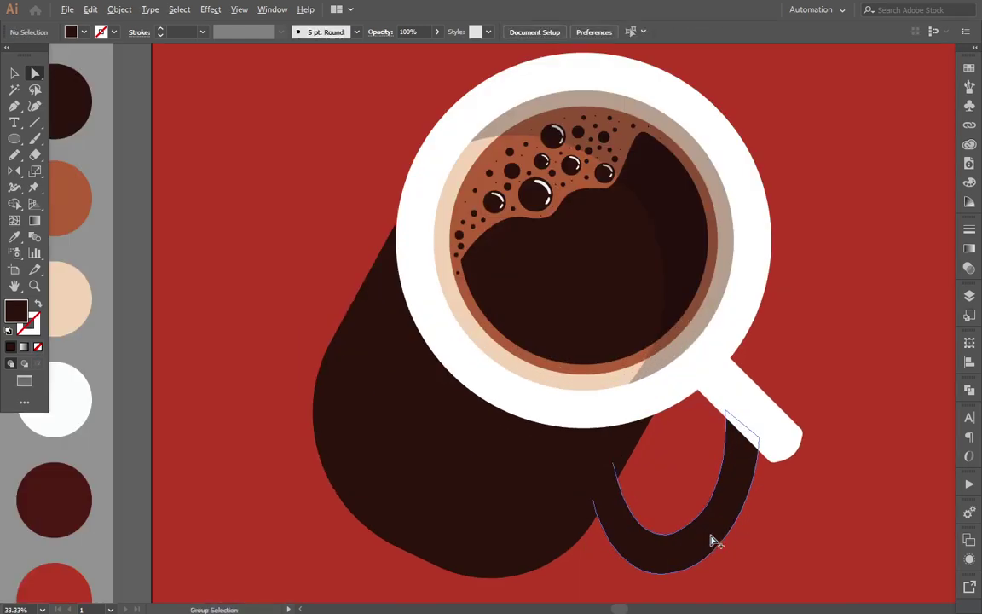
drag(714, 538, 718, 533)
click(795, 556)
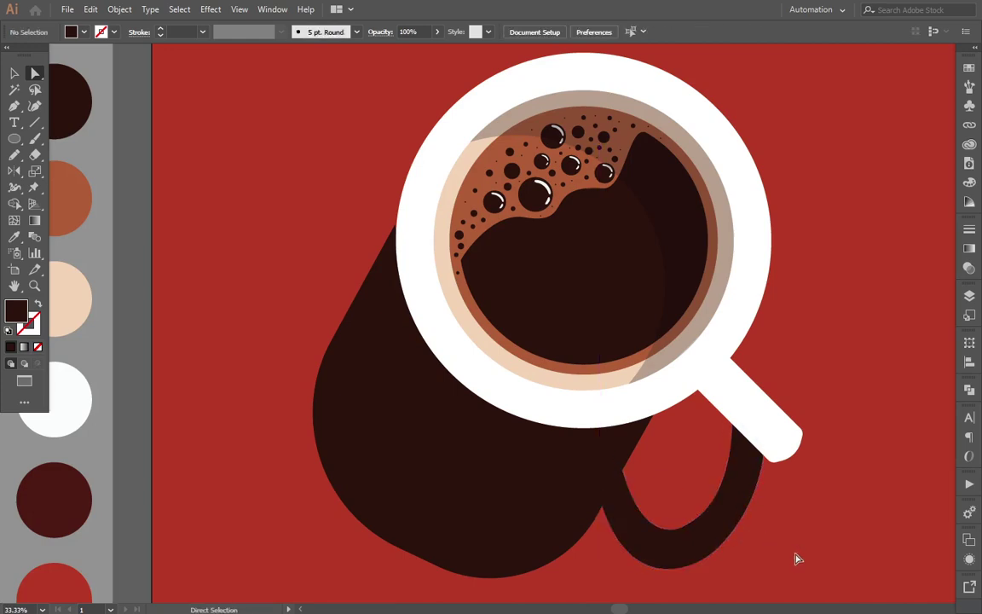
scroll(795, 558, down, 1)
scroll(795, 558, down, 1)
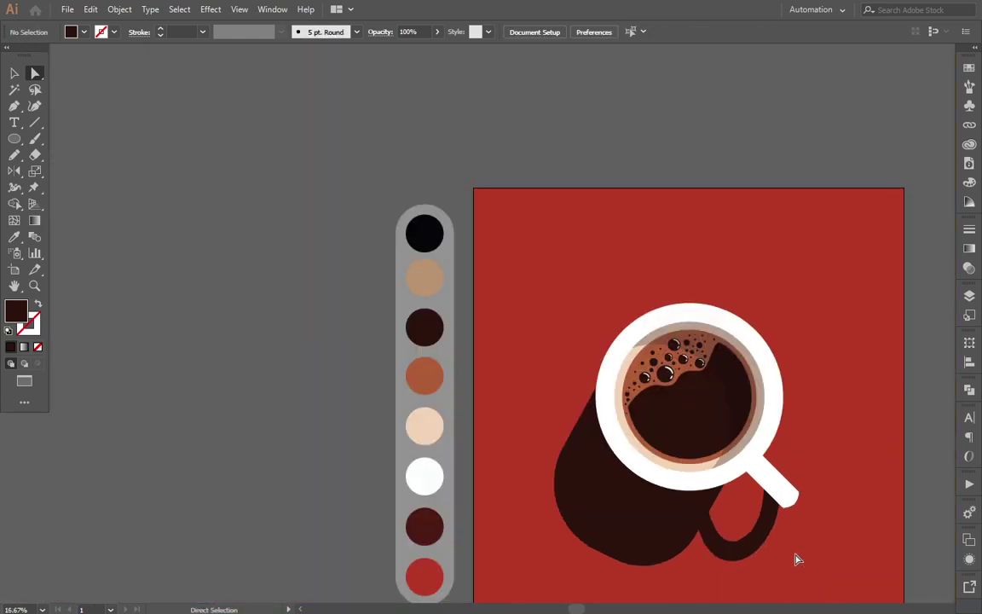
scroll(771, 564, up, 1)
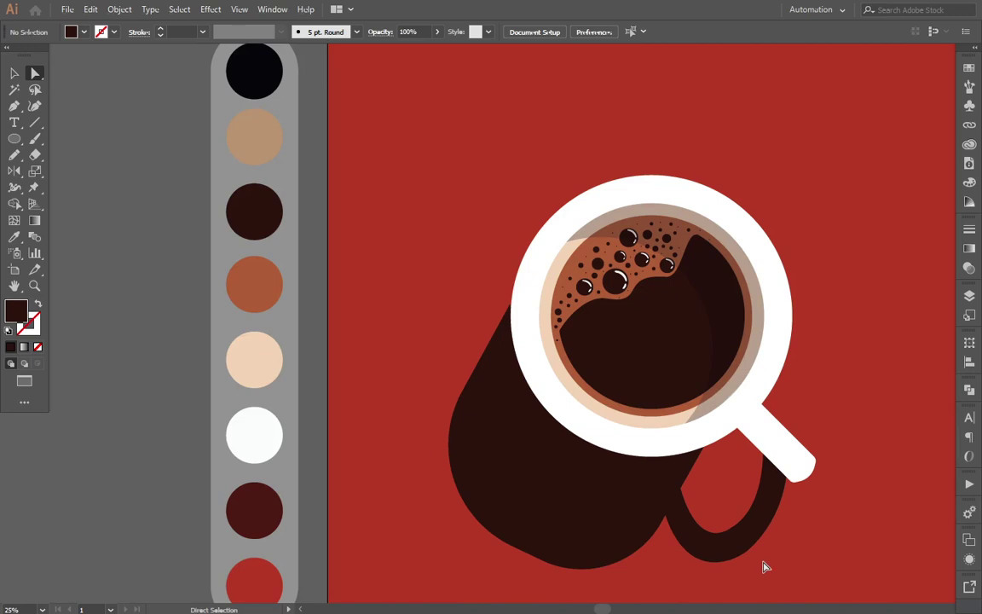
scroll(765, 567, down, 1)
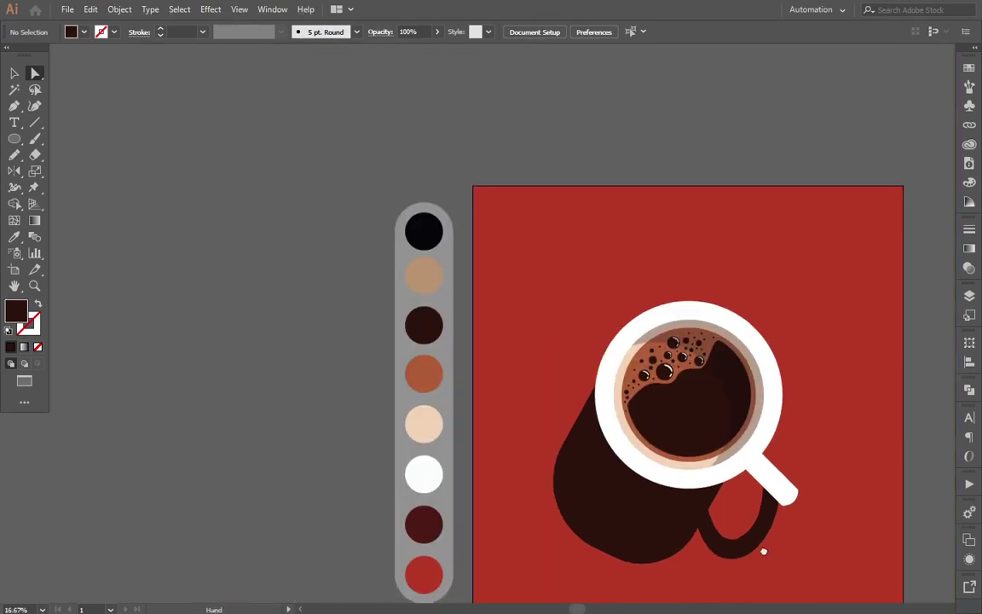
scroll(759, 524, down, 2)
scroll(756, 491, up, 1)
scroll(728, 502, down, 1)
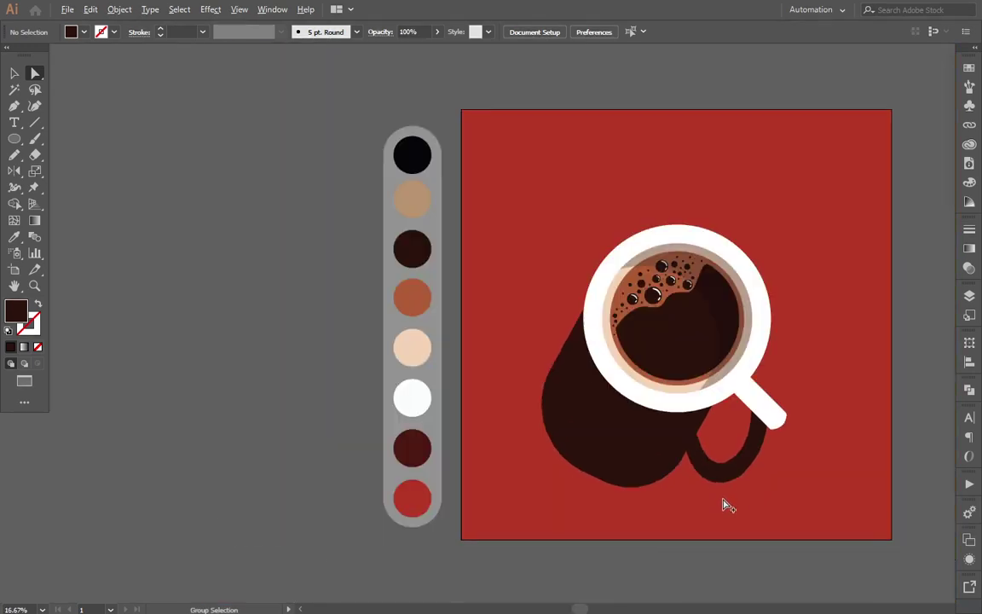
scroll(699, 494, right, 2)
Step: Review the finished coffee cup artwork in full-screen mode, panning to reframe it
key(f)
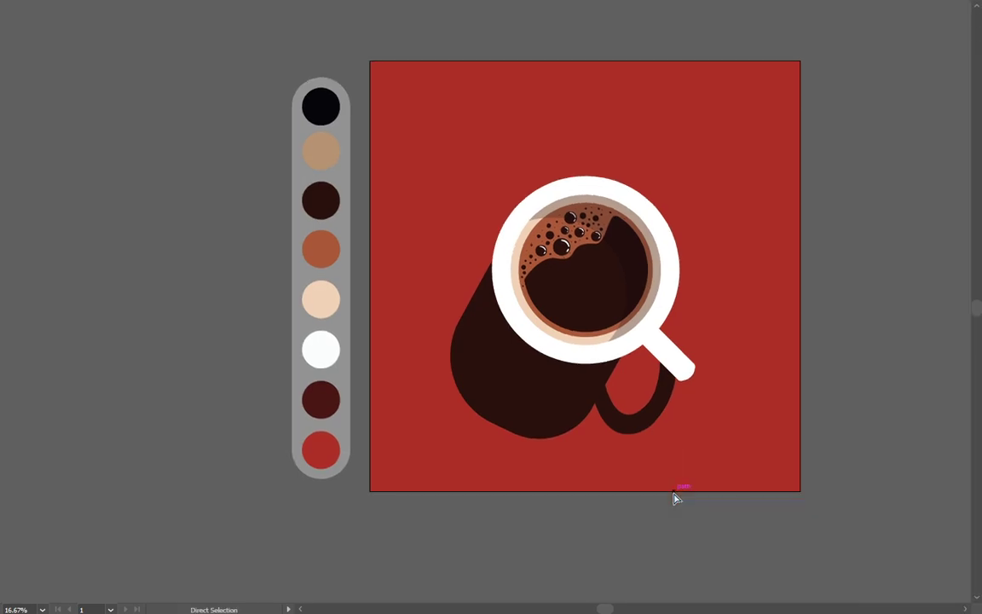
scroll(661, 464, up, 1)
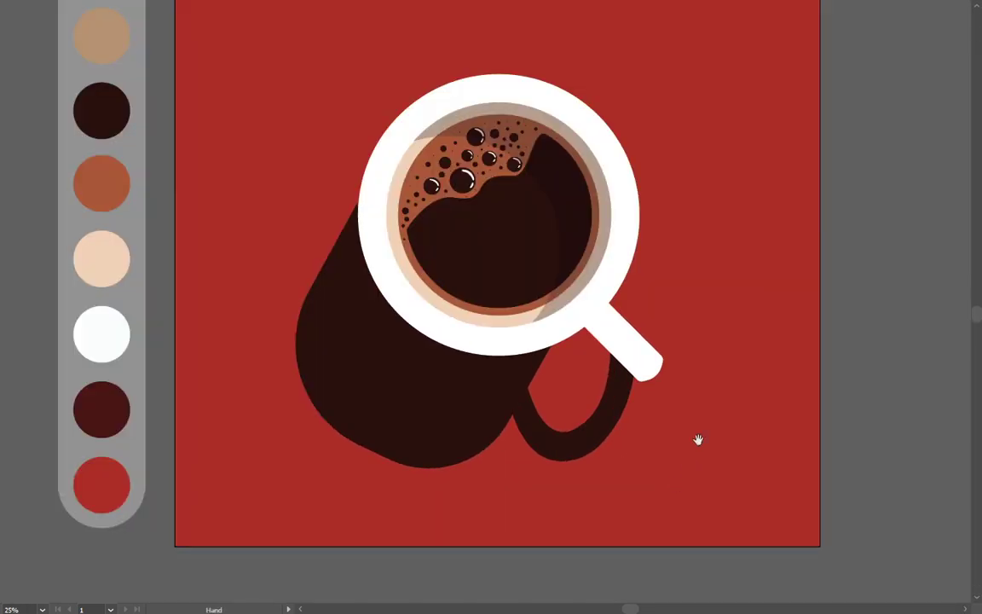
drag(697, 438, 700, 479)
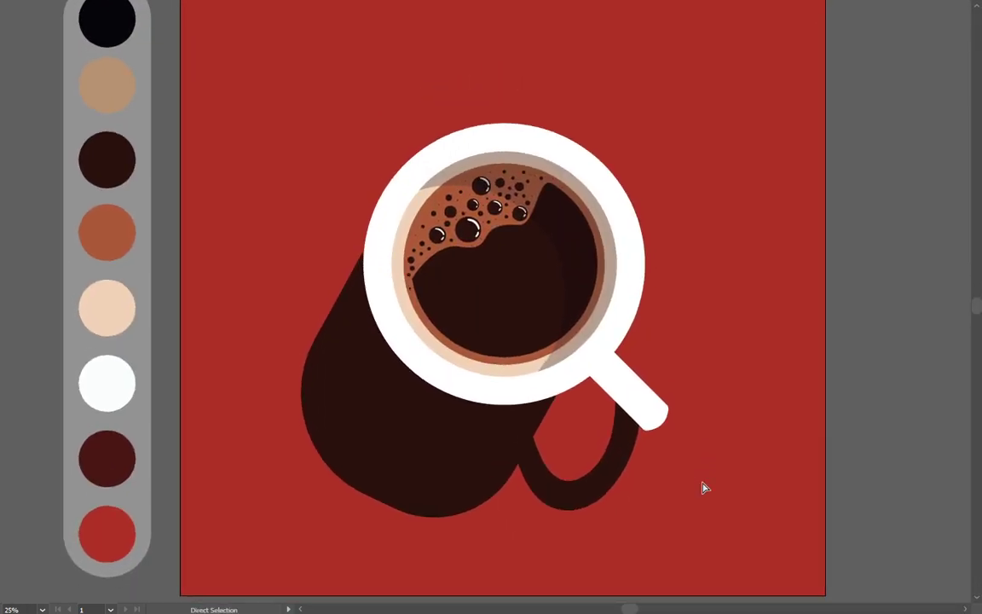
scroll(704, 484, down, 1)
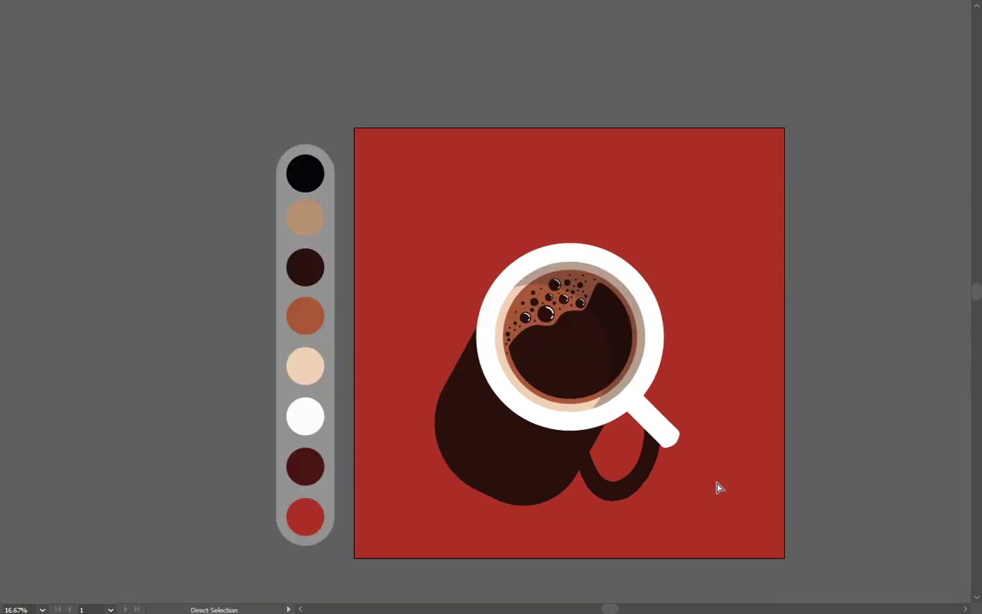
drag(724, 488, 708, 480)
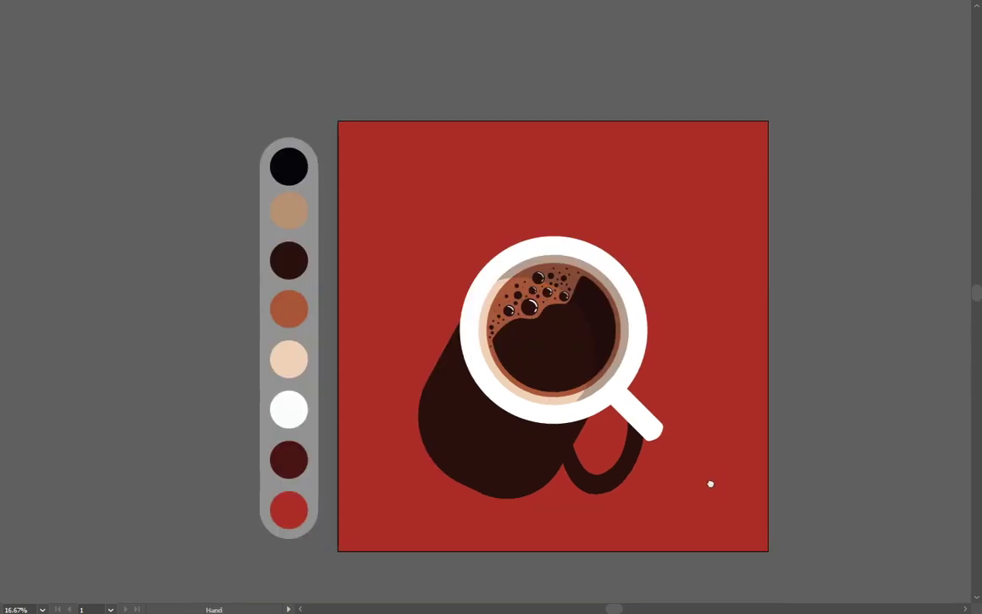